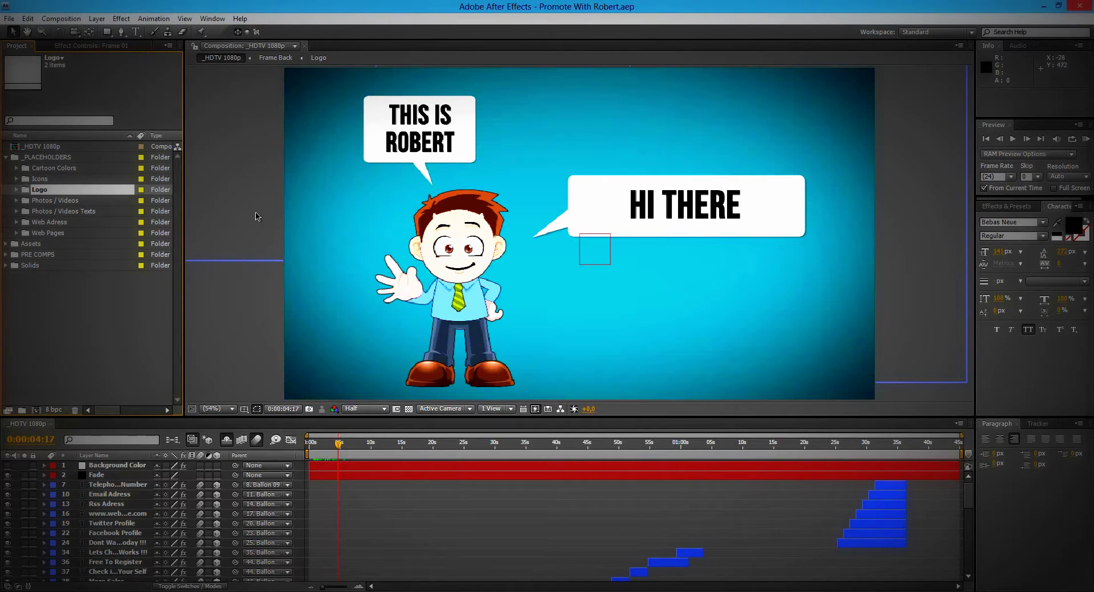
Step: Examine the contents of the Assets, PRE COMPS and Solids folders in the project, collapsing each one after viewing
{"action": "left_click", "coordinate": [31, 244]}
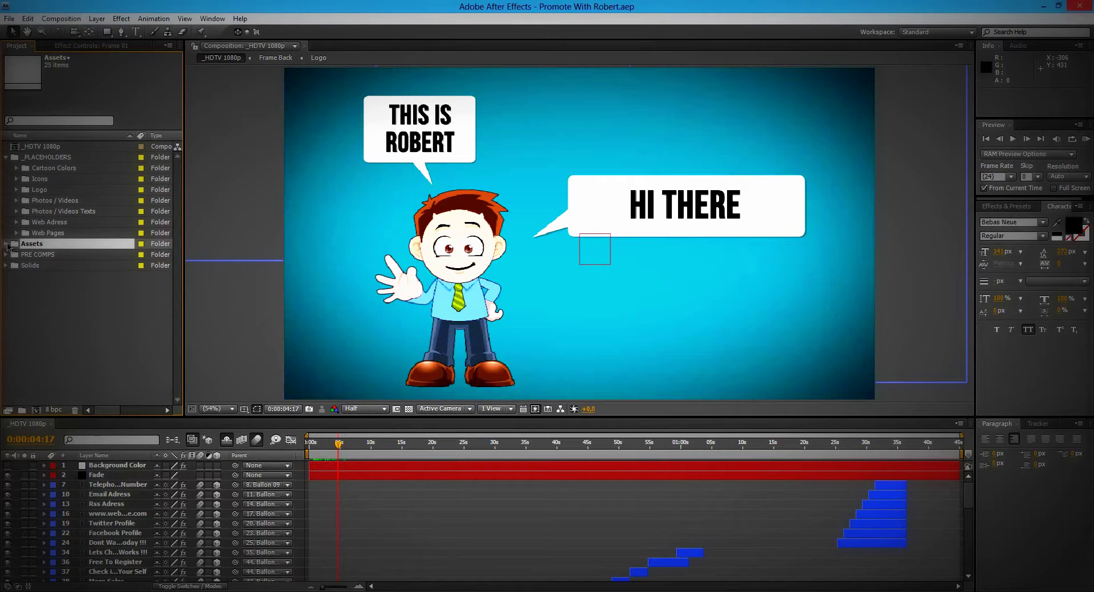
{"action": "left_click", "coordinate": [6, 245]}
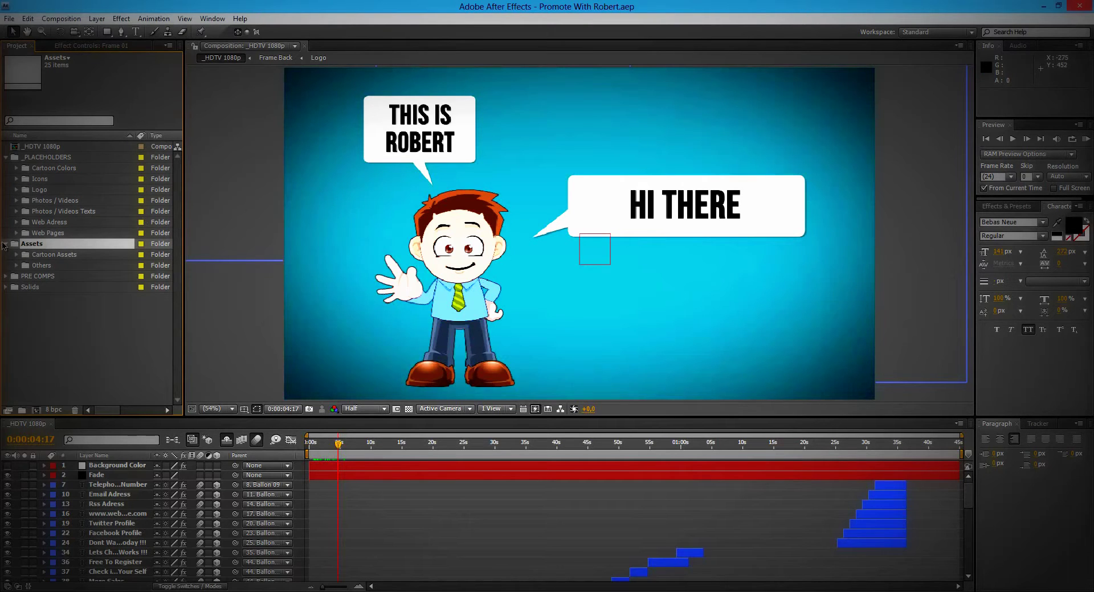
{"action": "left_click", "coordinate": [5, 245]}
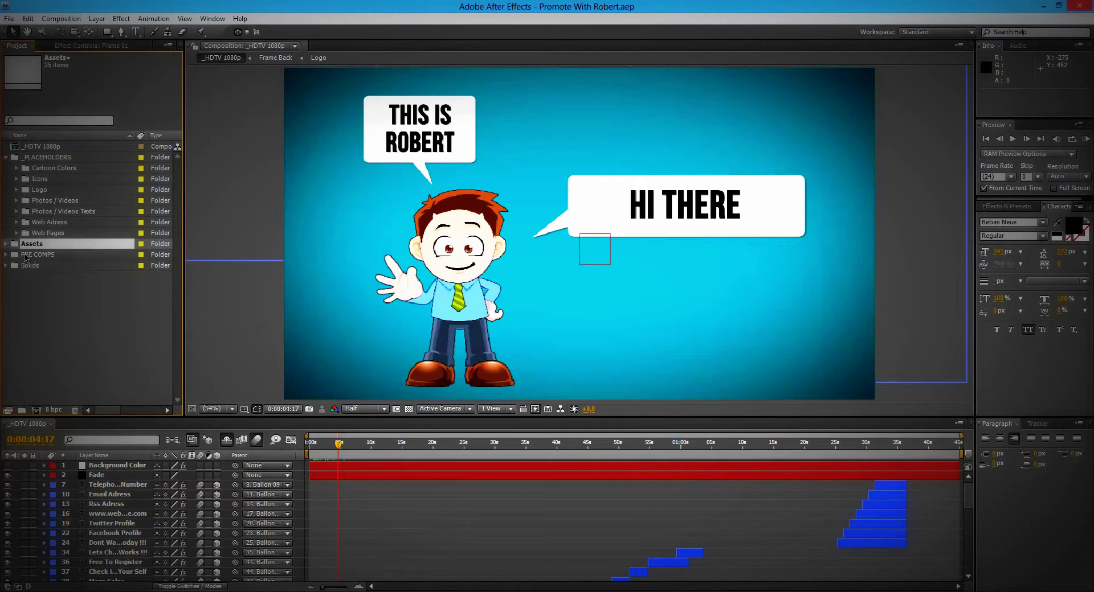
{"action": "left_click", "coordinate": [5, 255]}
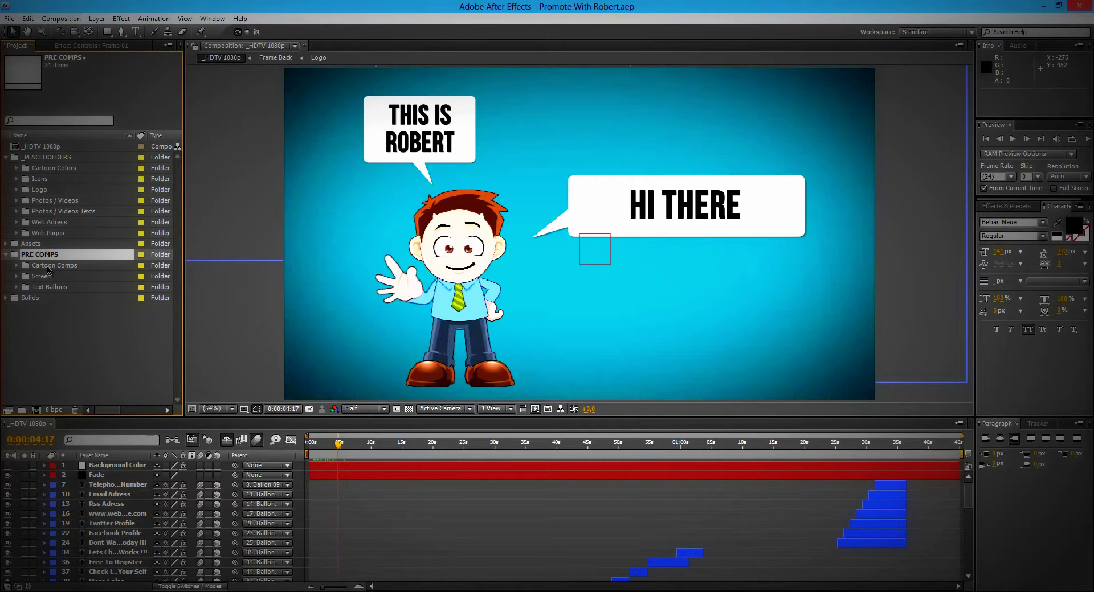
{"action": "left_click", "coordinate": [6, 255]}
{"action": "left_click", "coordinate": [19, 269]}
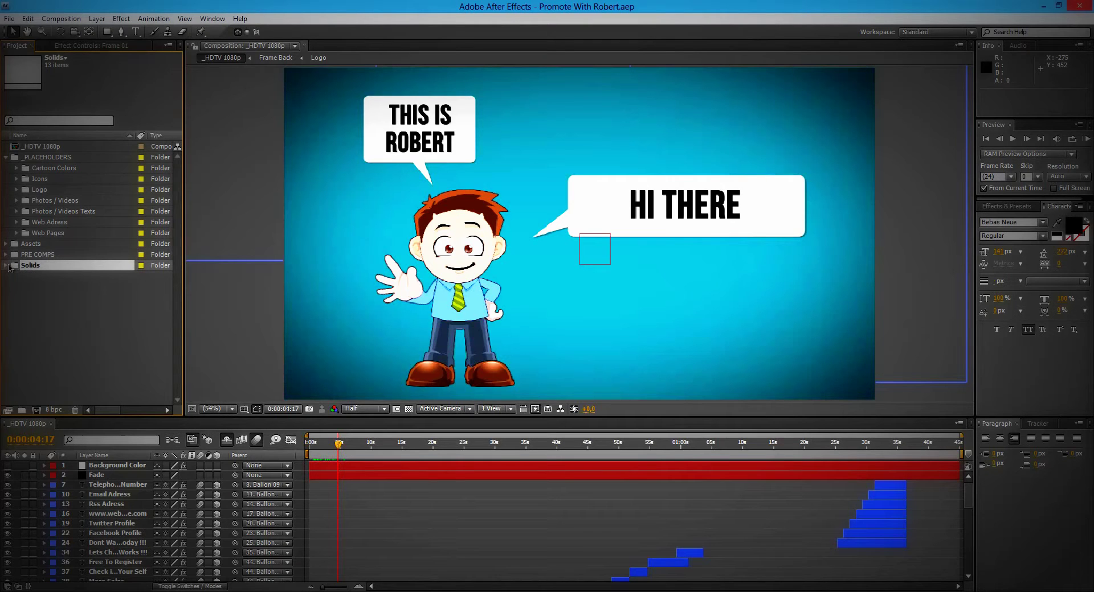
{"action": "left_click", "coordinate": [5, 266]}
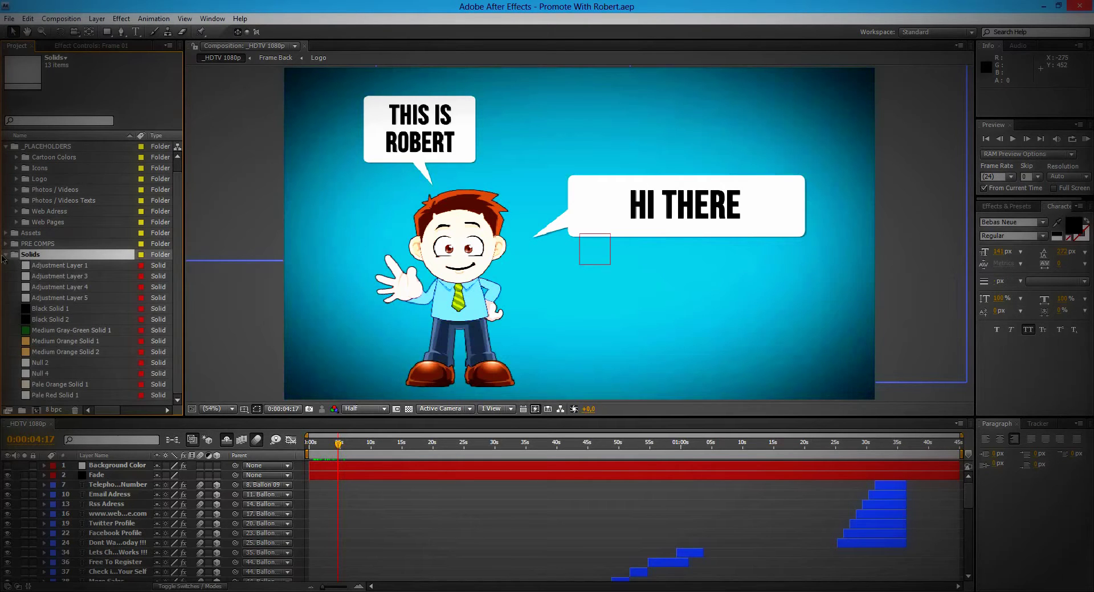
{"action": "left_click", "coordinate": [5, 255]}
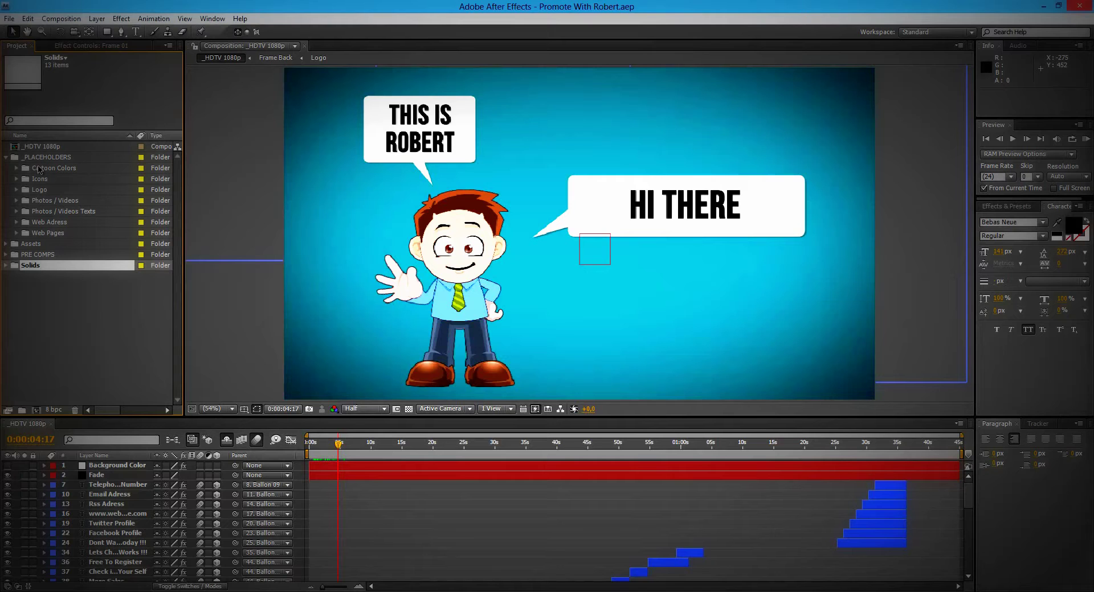
Step: Try a green colour (#298C15) in the Background Color layer's Color Control, then cancel the change
{"action": "left_click", "coordinate": [103, 467]}
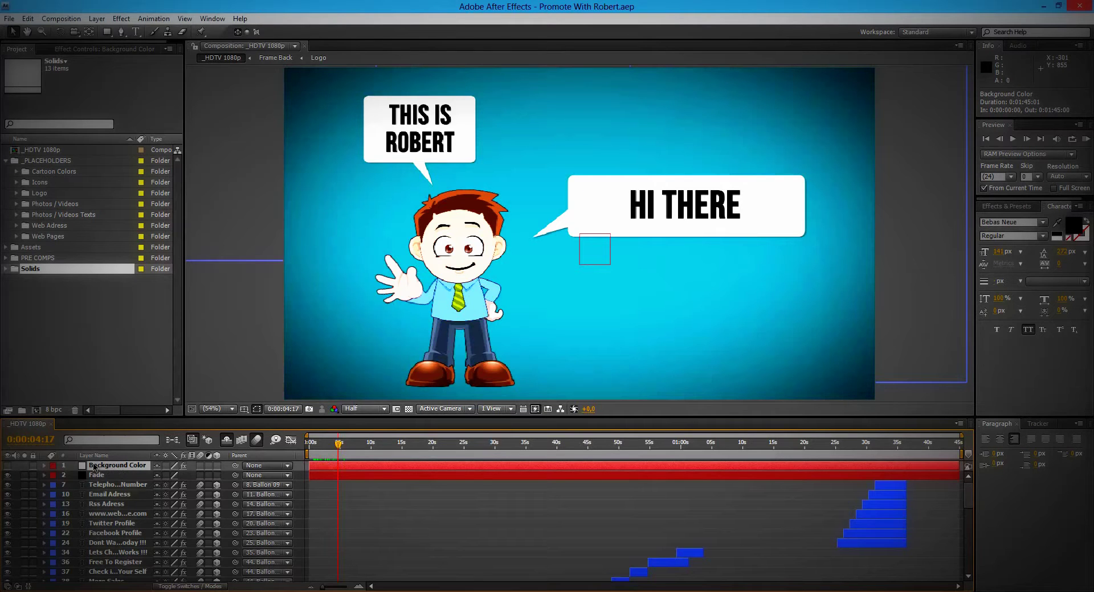
{"action": "left_click", "coordinate": [111, 50]}
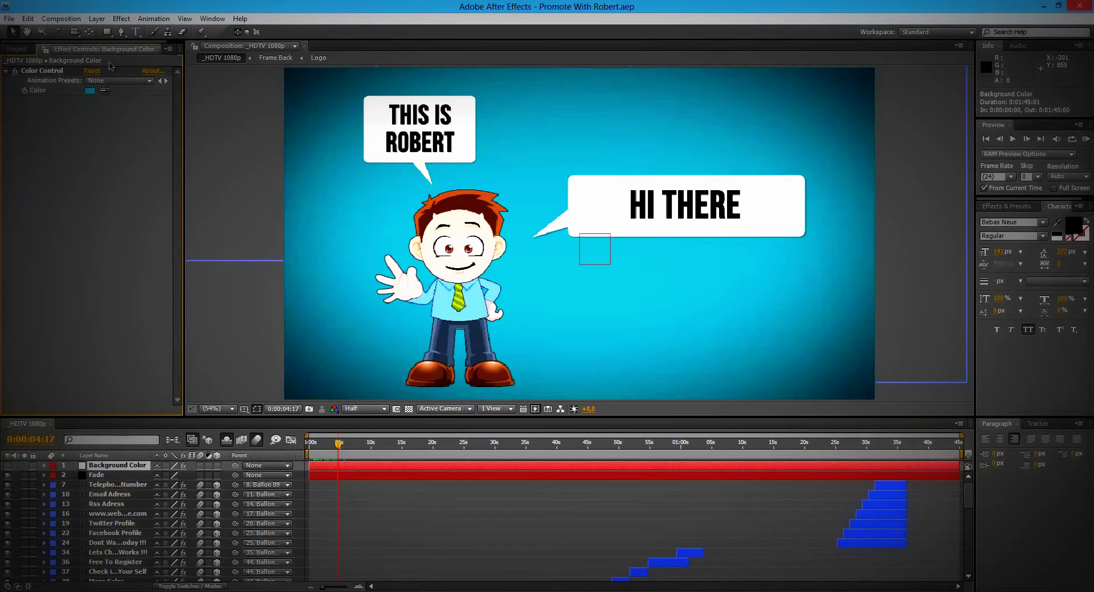
{"action": "left_click", "coordinate": [90, 91]}
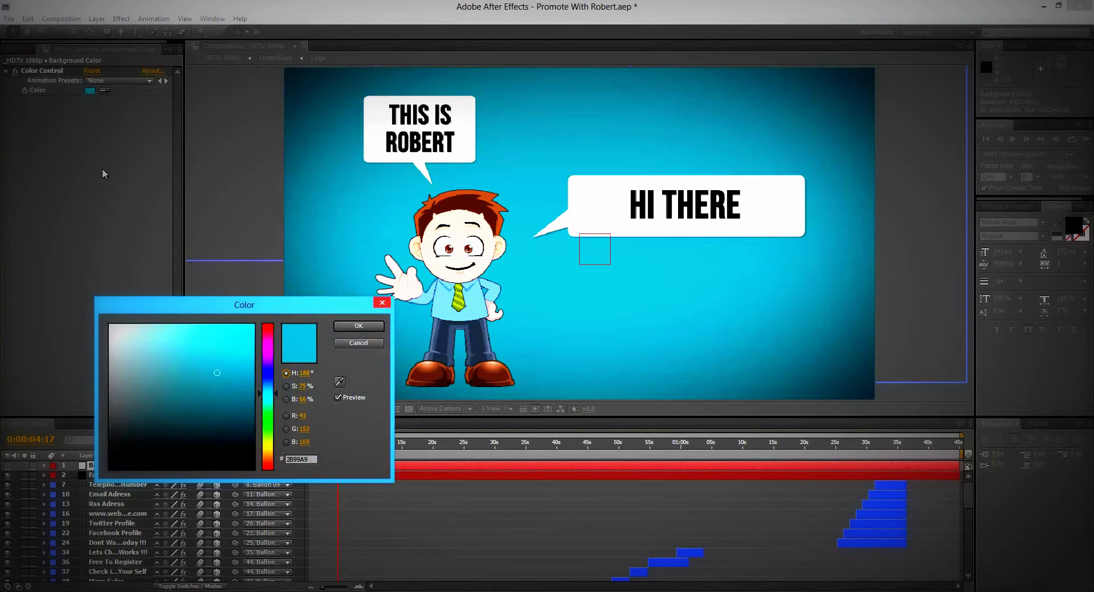
{"action": "mouse_move", "coordinate": [272, 400]}
{"action": "left_mouse_down"}
{"action": "mouse_move", "coordinate": [271, 374]}
{"action": "mouse_move", "coordinate": [272, 402]}
{"action": "left_mouse_up"}
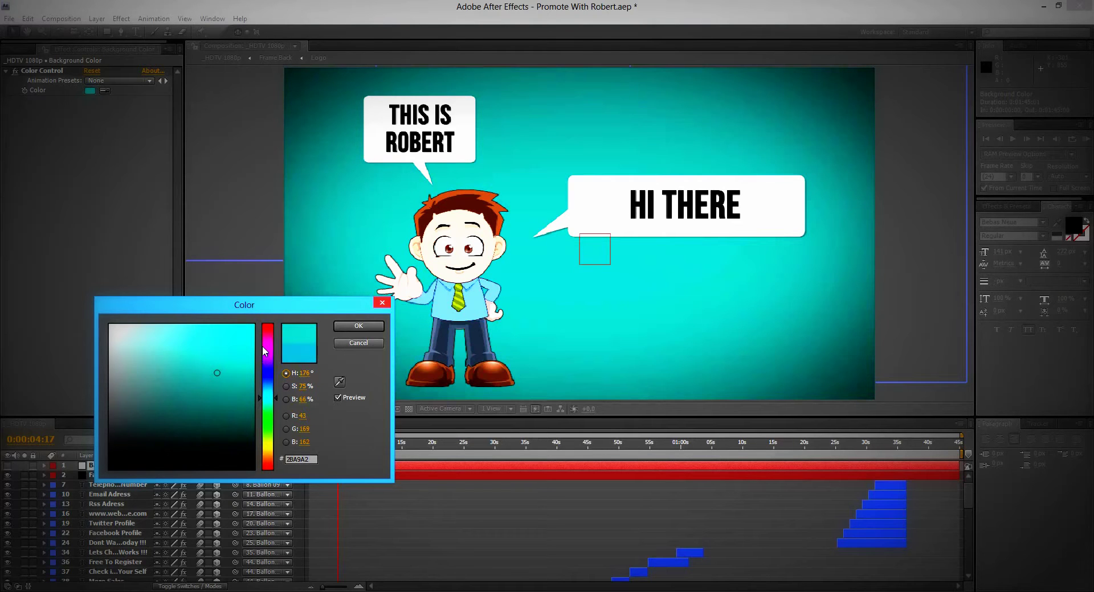
{"action": "mouse_move", "coordinate": [267, 399]}
{"action": "left_mouse_down"}
{"action": "mouse_move", "coordinate": [271, 450]}
{"action": "mouse_move", "coordinate": [270, 427]}
{"action": "left_mouse_up"}
{"action": "mouse_move", "coordinate": [216, 373]}
{"action": "left_mouse_down"}
{"action": "mouse_move", "coordinate": [238, 404]}
{"action": "mouse_move", "coordinate": [234, 381]}
{"action": "mouse_move", "coordinate": [223, 390]}
{"action": "mouse_move", "coordinate": [233, 397]}
{"action": "left_mouse_up"}
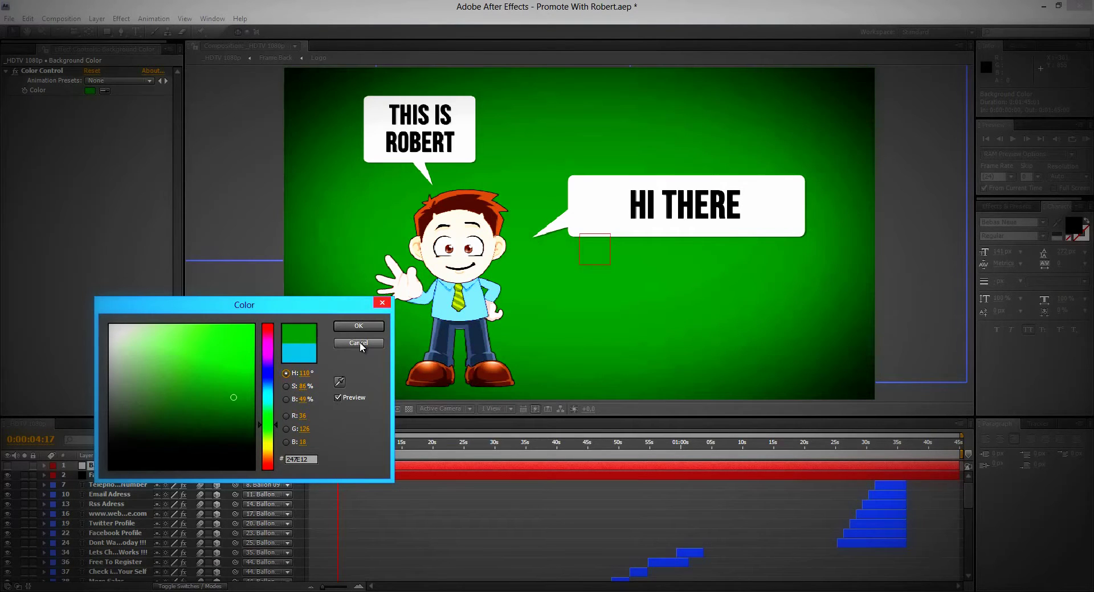
{"action": "left_click", "coordinate": [231, 390]}
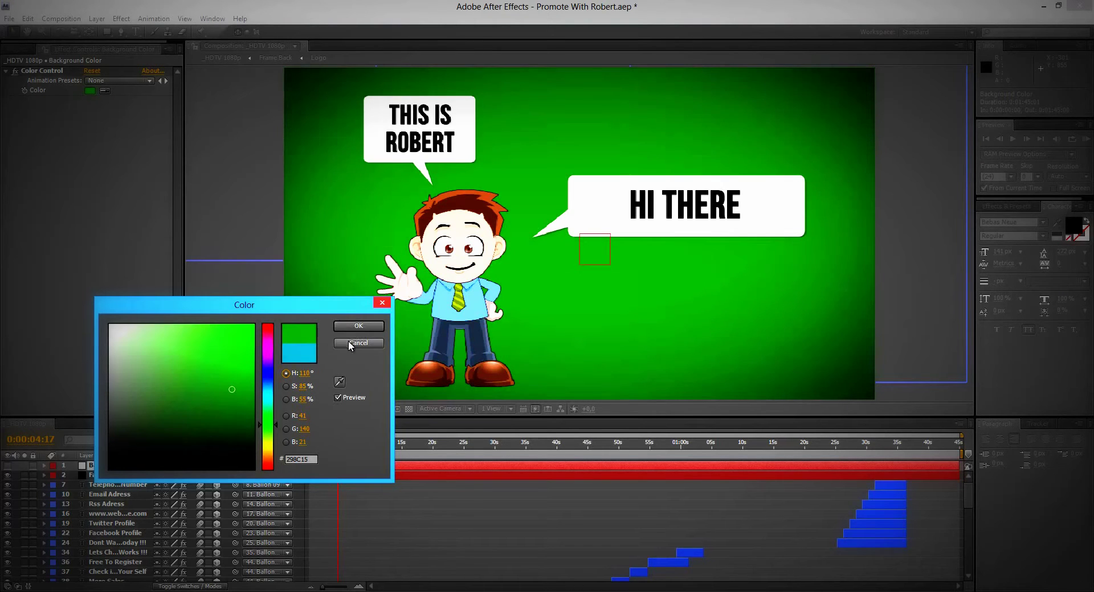
{"action": "left_click", "coordinate": [348, 343]}
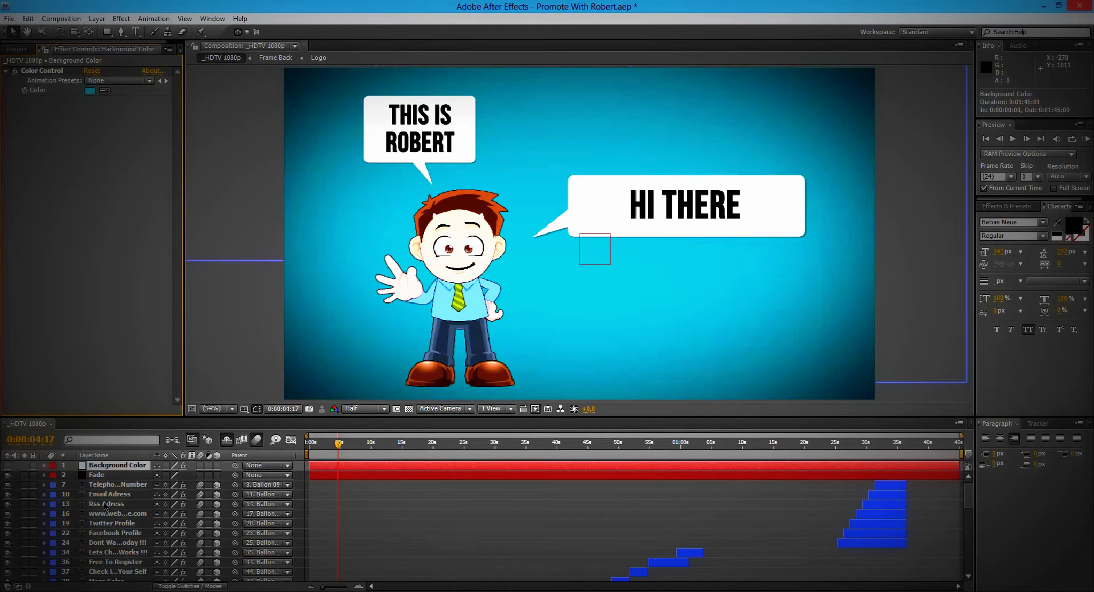
Step: Reveal the shy layers of the main composition, inspect the Medium Gray-Green Solid 1 background layer, and hide the shy layers again
{"action": "scroll", "coordinate": [124, 518], "scroll_direction": "down", "scroll_amount": 10}
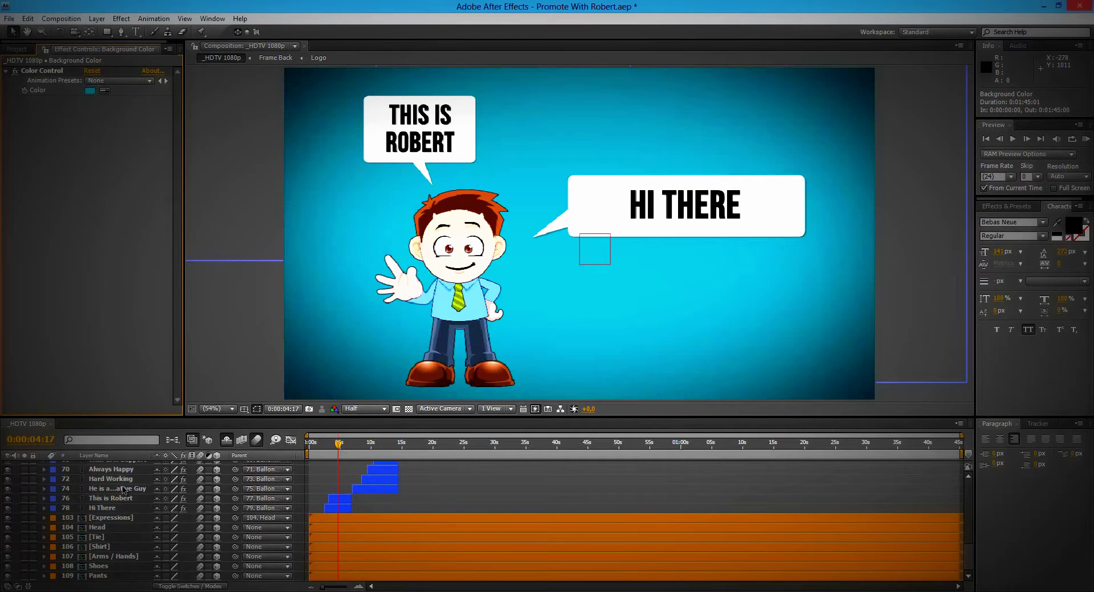
{"action": "scroll", "coordinate": [121, 490], "scroll_direction": "up", "scroll_amount": 10}
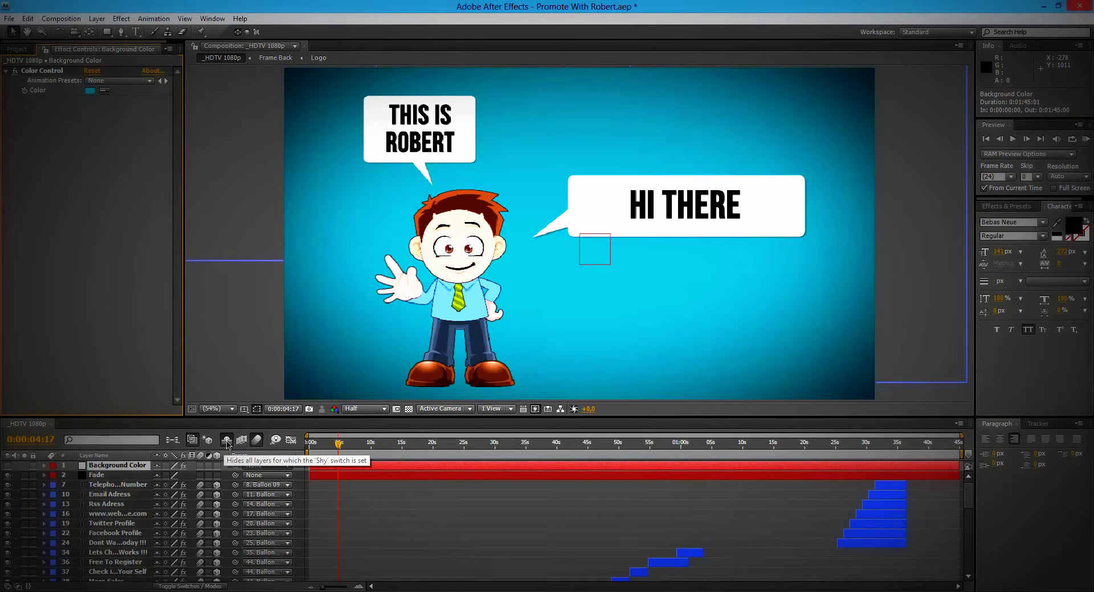
{"action": "scroll", "coordinate": [141, 536], "scroll_direction": "down", "scroll_amount": 10}
{"action": "scroll", "coordinate": [140, 537], "scroll_direction": "down", "scroll_amount": 12}
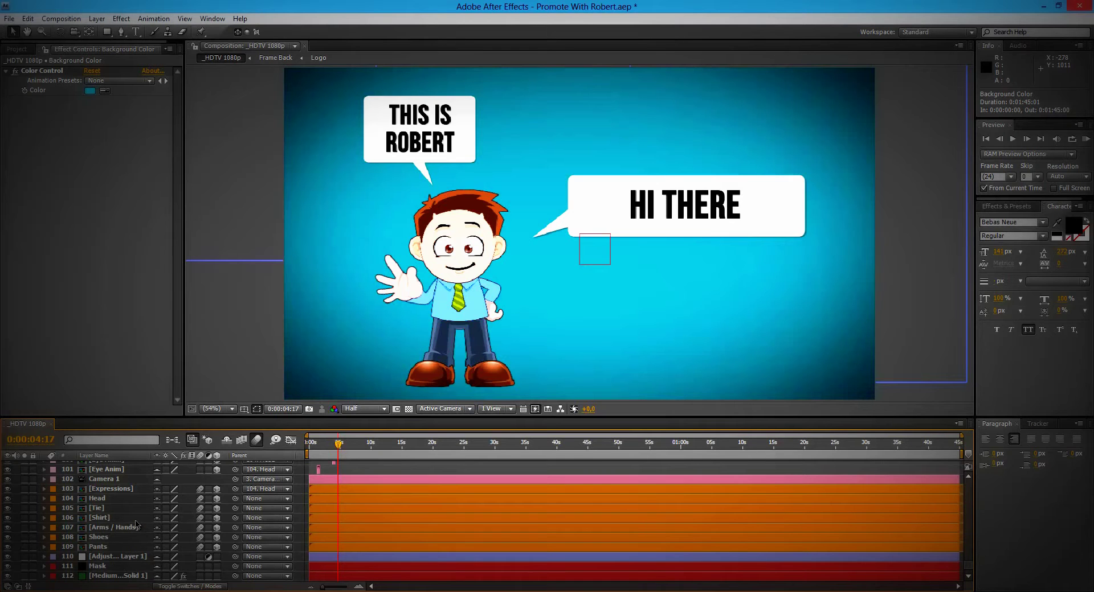
{"action": "left_click", "coordinate": [117, 577]}
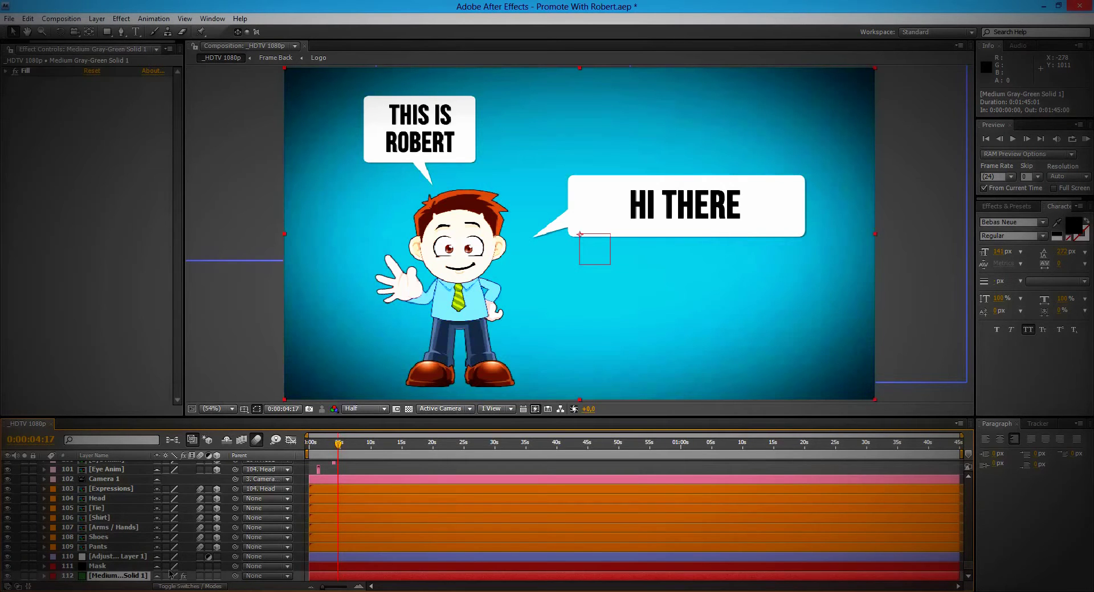
{"action": "left_click", "coordinate": [226, 442]}
{"action": "scroll", "coordinate": [184, 490], "scroll_direction": "down", "scroll_amount": 5}
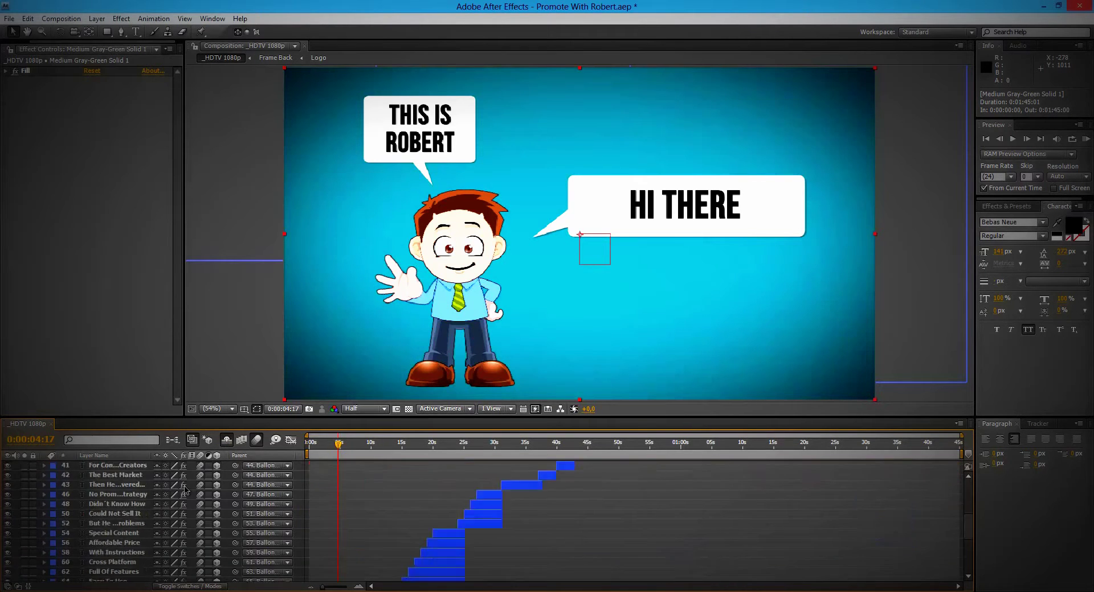
Step: With the shy layers revealed, switch the Medium Gray-Green Solid 1 layer off and back on, then hide the shy layers
{"action": "left_click", "coordinate": [228, 442]}
{"action": "scroll", "coordinate": [145, 504], "scroll_direction": "up", "scroll_amount": 2}
{"action": "scroll", "coordinate": [144, 504], "scroll_direction": "down", "scroll_amount": 10}
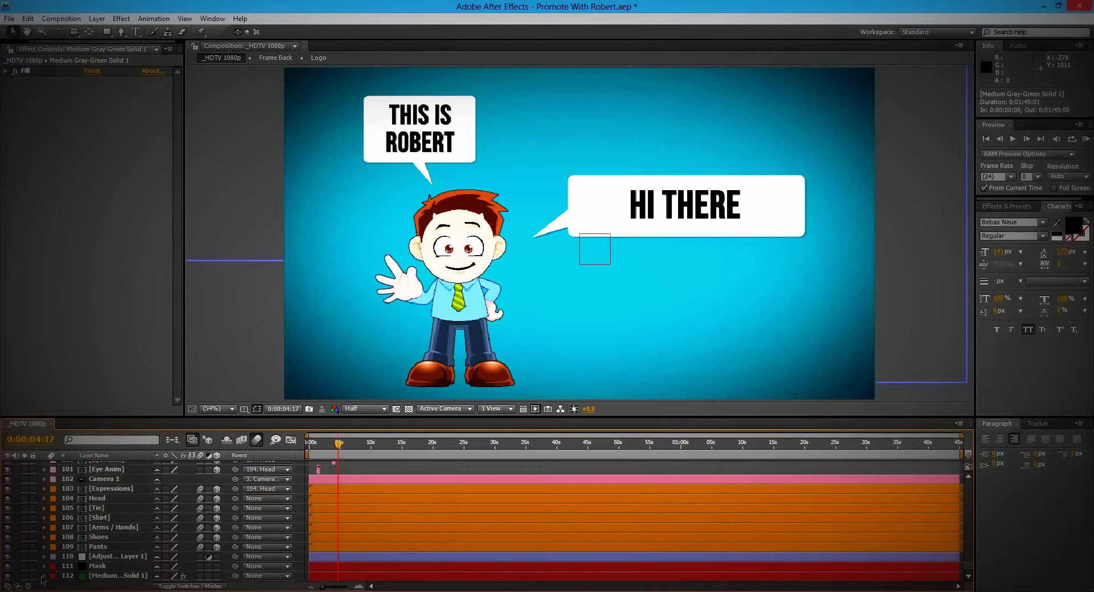
{"action": "left_click", "coordinate": [8, 577]}
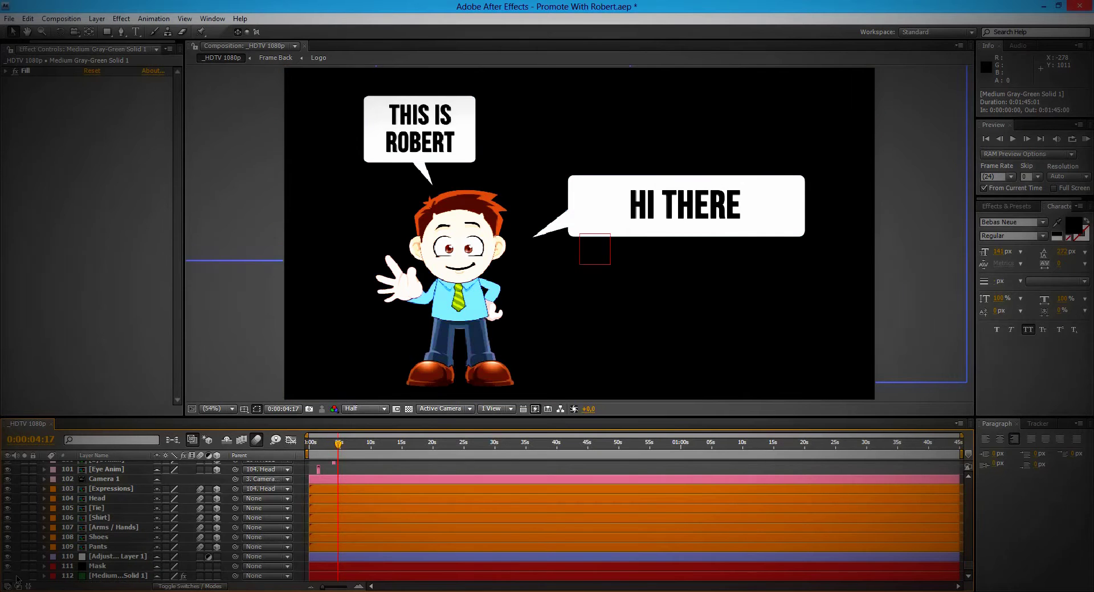
{"action": "left_click", "coordinate": [8, 576]}
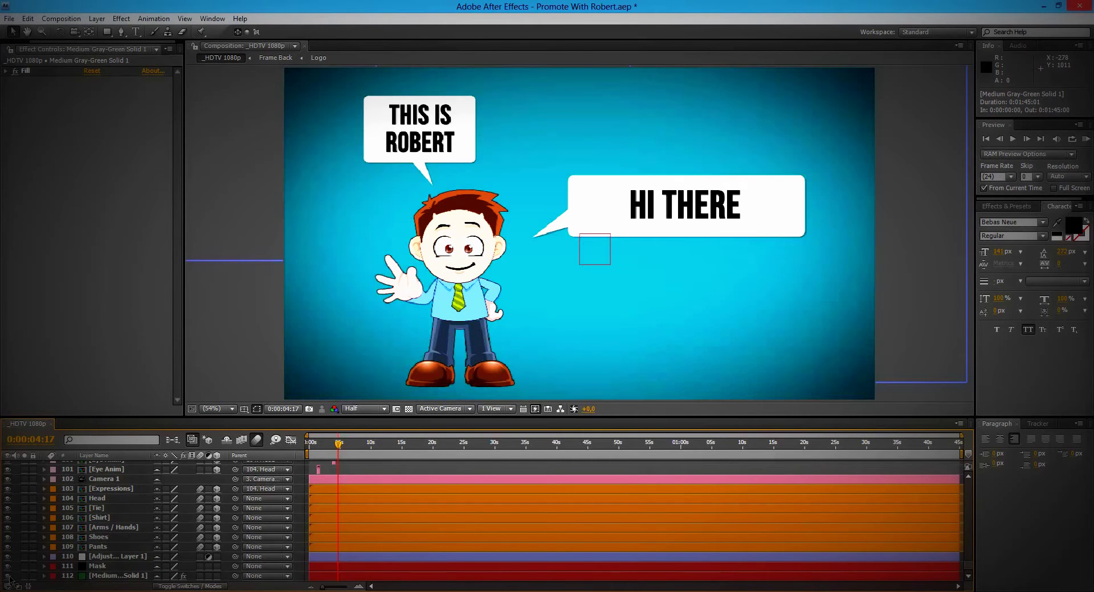
{"action": "left_click", "coordinate": [112, 576]}
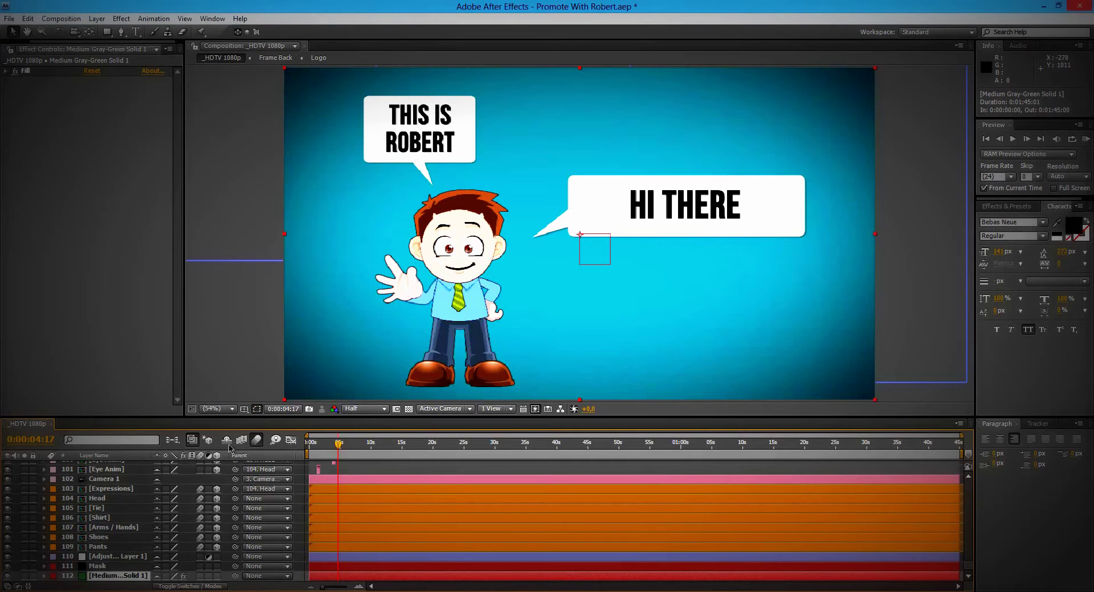
{"action": "left_click", "coordinate": [227, 441]}
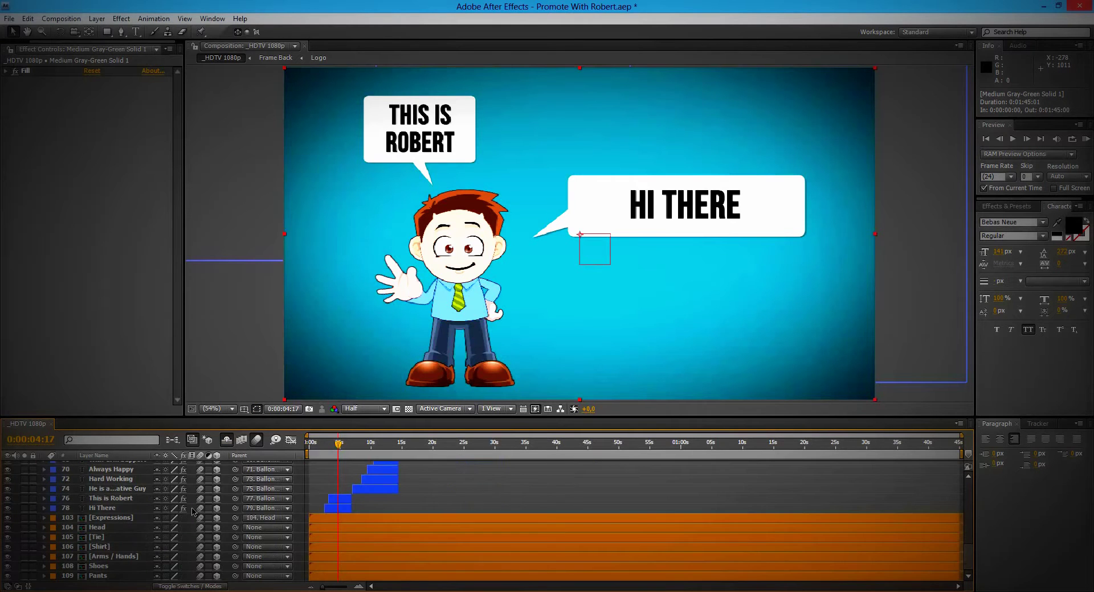
Step: Review the text and cartoon part layers listed in the main composition's timeline
{"action": "scroll", "coordinate": [166, 493], "scroll_direction": "up", "scroll_amount": 5}
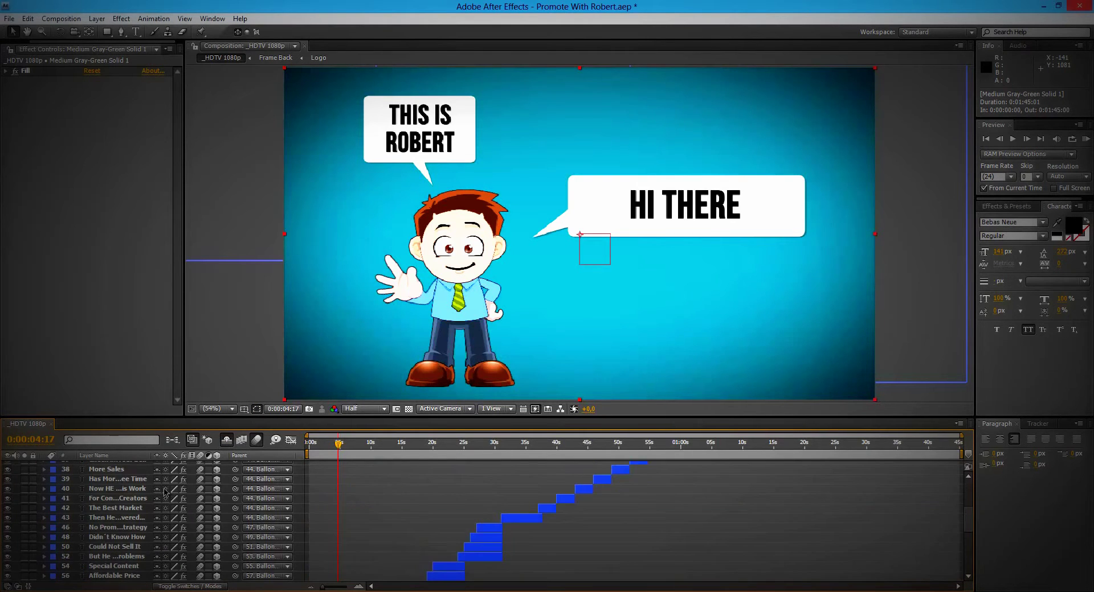
{"action": "scroll", "coordinate": [166, 493], "scroll_direction": "up", "scroll_amount": 5}
{"action": "scroll", "coordinate": [158, 485], "scroll_direction": "down", "scroll_amount": 10}
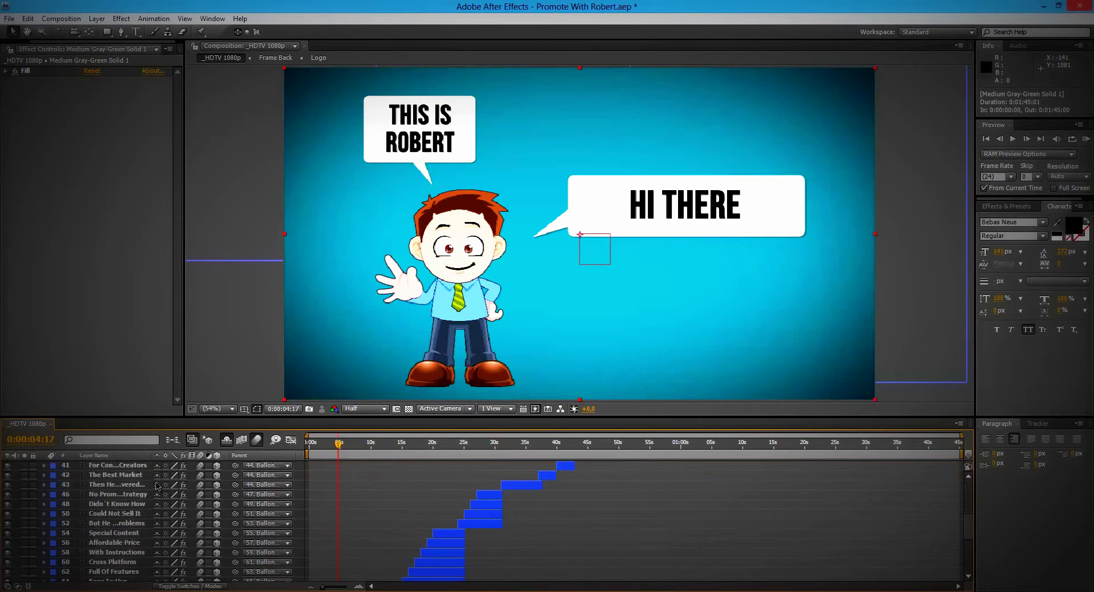
{"action": "scroll", "coordinate": [159, 495], "scroll_direction": "up", "scroll_amount": 5}
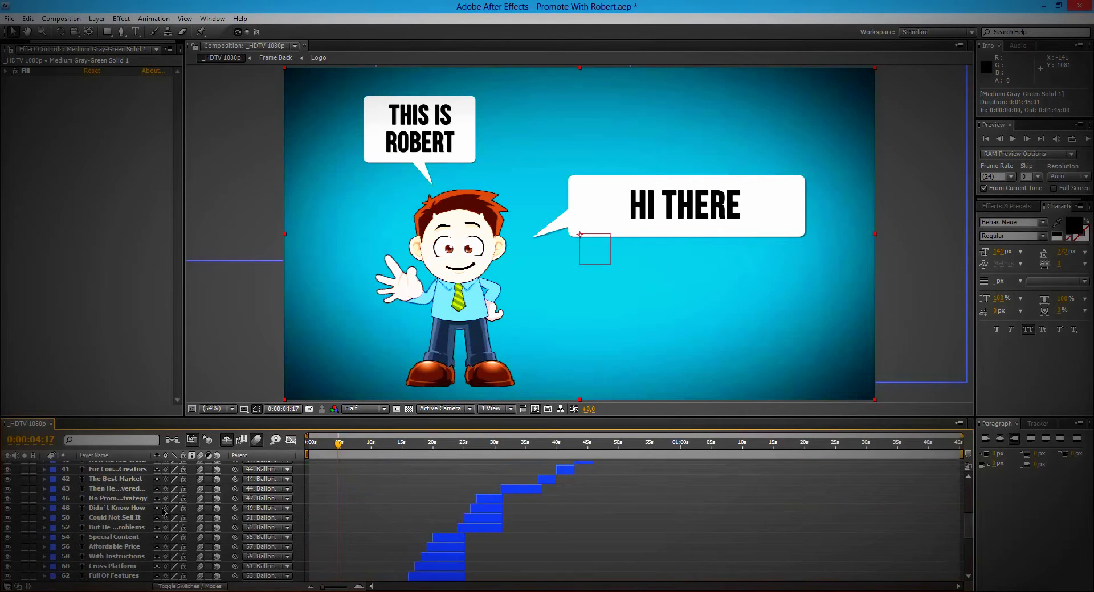
{"action": "scroll", "coordinate": [163, 511], "scroll_direction": "down", "scroll_amount": 5}
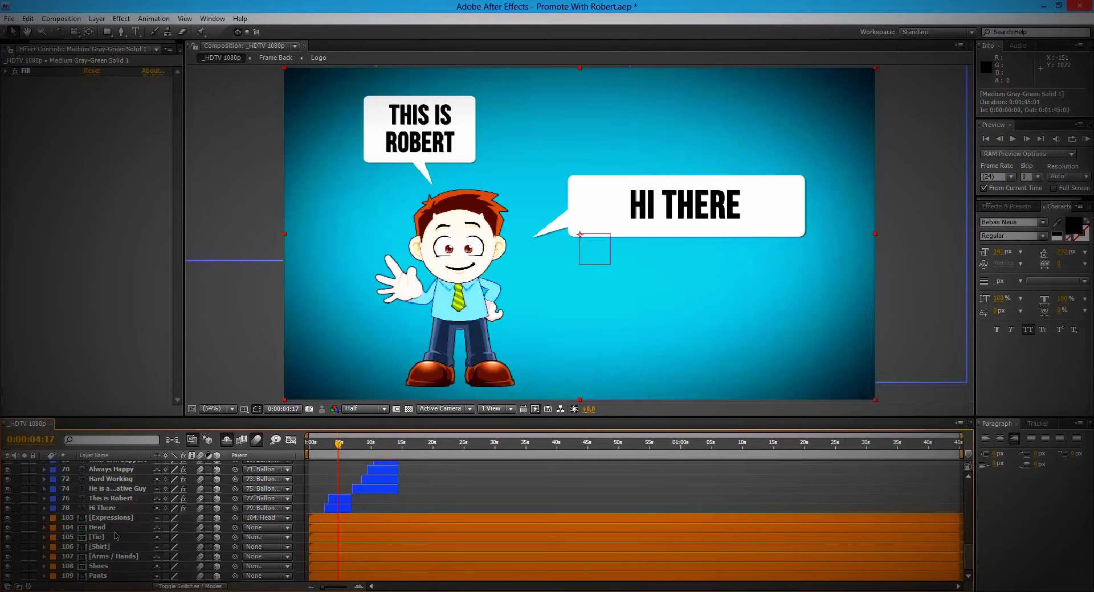
{"action": "scroll", "coordinate": [115, 529], "scroll_direction": "up", "scroll_amount": 5}
{"action": "scroll", "coordinate": [115, 529], "scroll_direction": "up", "scroll_amount": 3}
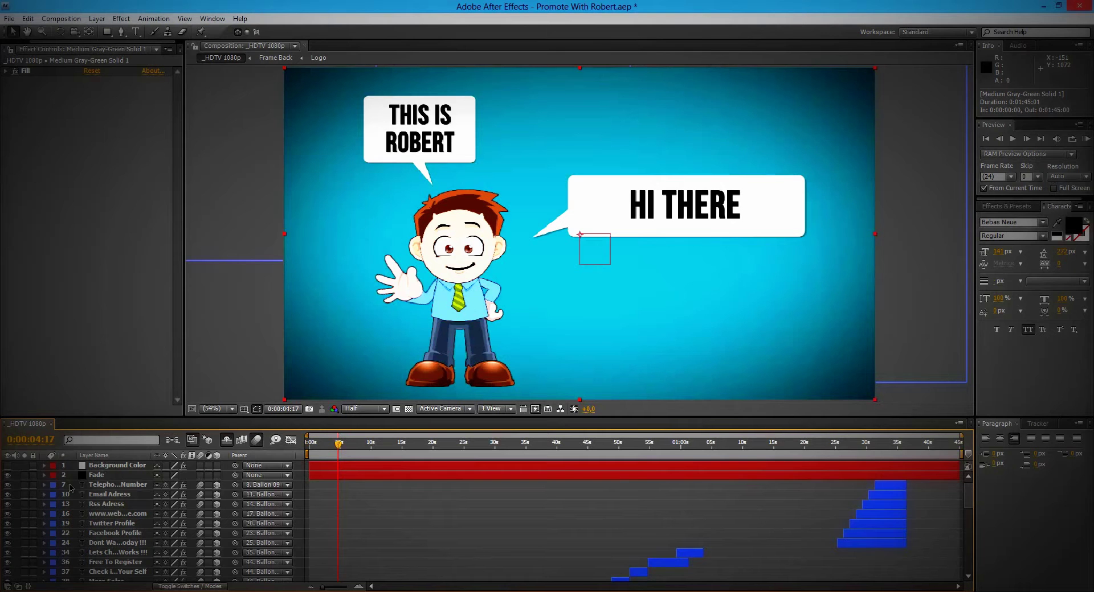
Step: Open the Pants composition from the Cartoon Colors placeholder folder
{"action": "left_click", "coordinate": [104, 467]}
{"action": "left_click", "coordinate": [12, 51]}
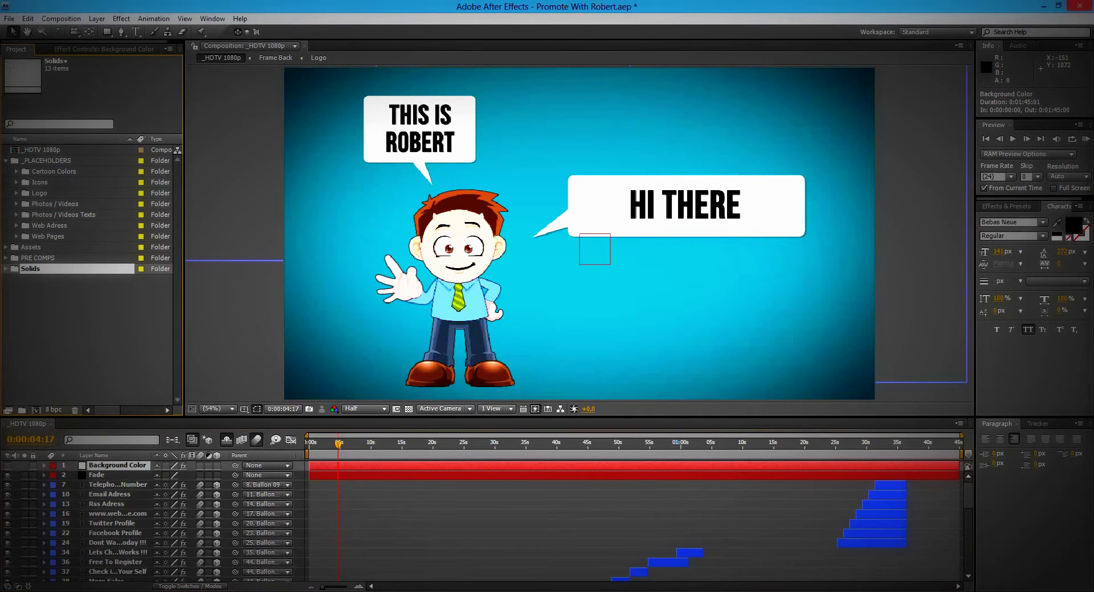
{"action": "left_click", "coordinate": [49, 172]}
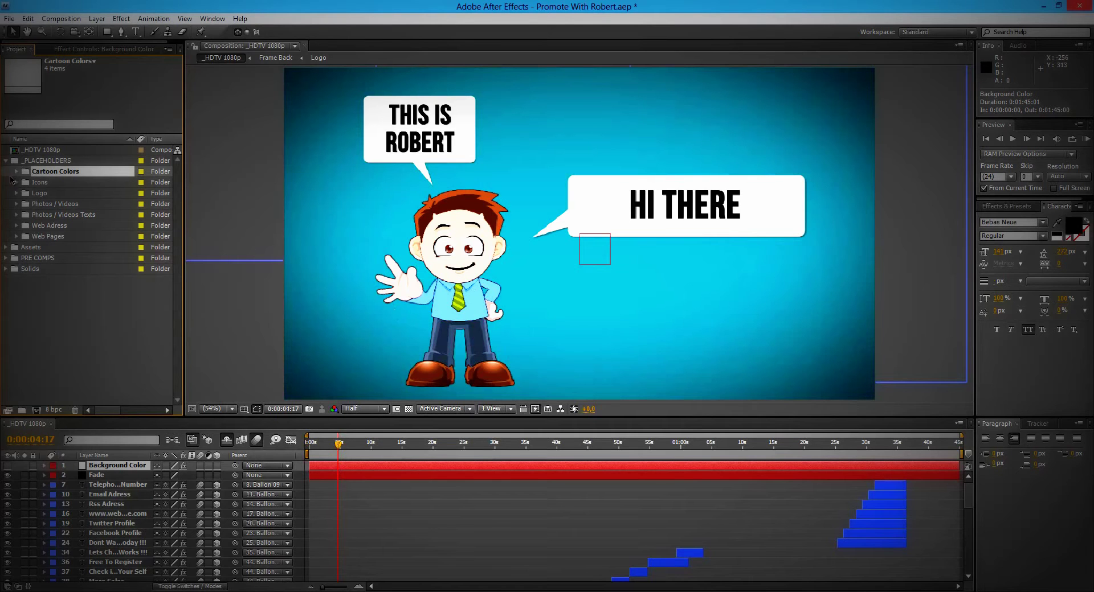
{"action": "left_click", "coordinate": [16, 173]}
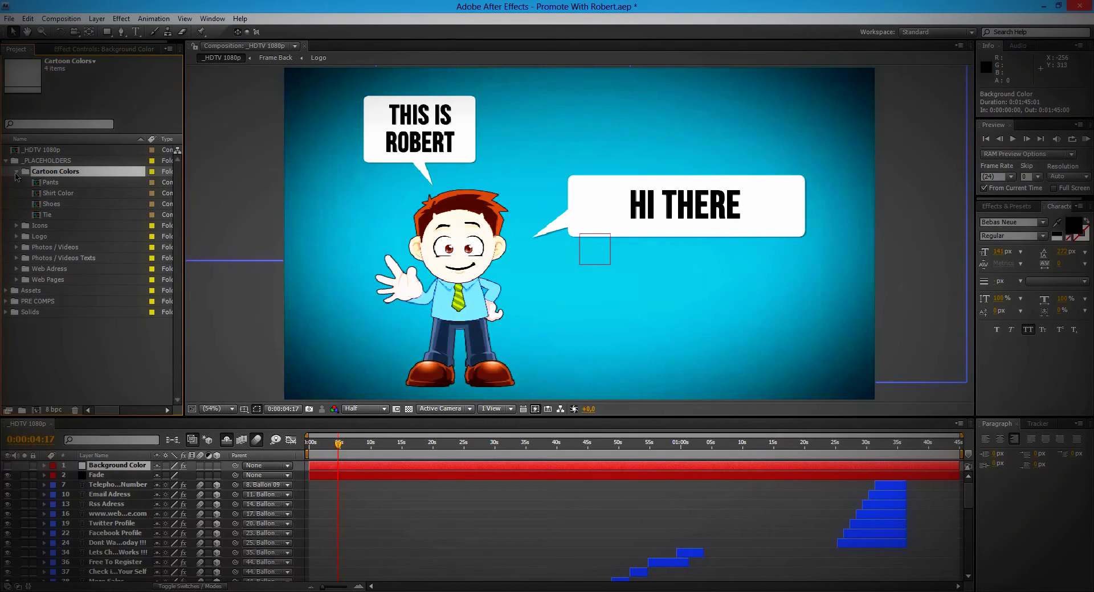
{"action": "double_click", "coordinate": [55, 184]}
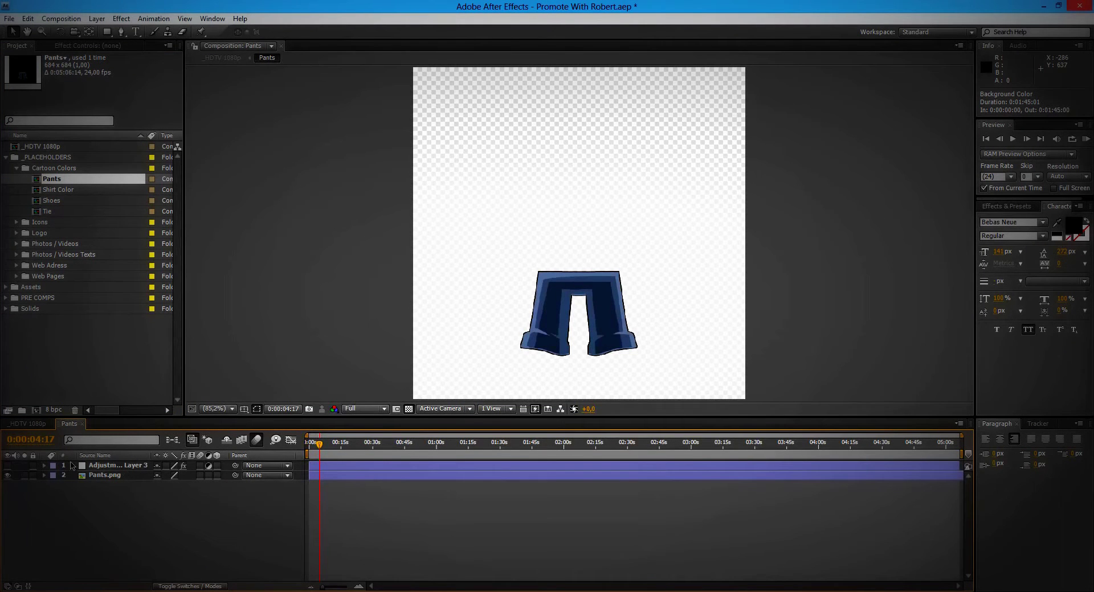
Step: Make Adjustment Layer 3 visible in the Pants composition to recolour the pants, and check the main _HDTV 1080p composition
{"action": "left_click", "coordinate": [8, 465]}
{"action": "left_click", "coordinate": [91, 467]}
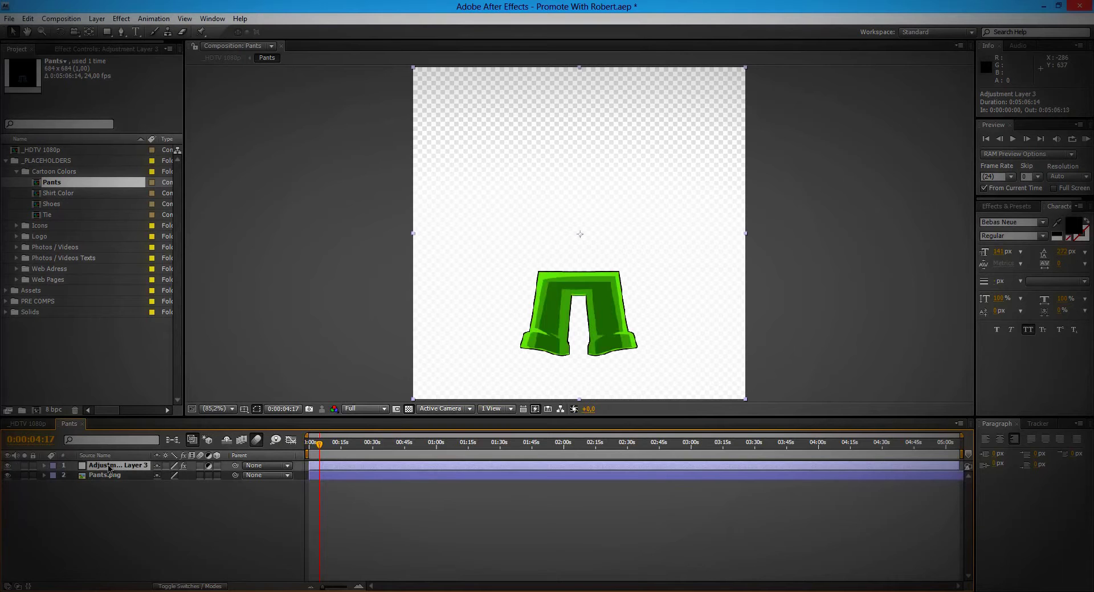
{"action": "left_click", "coordinate": [35, 424]}
{"action": "left_click", "coordinate": [69, 424]}
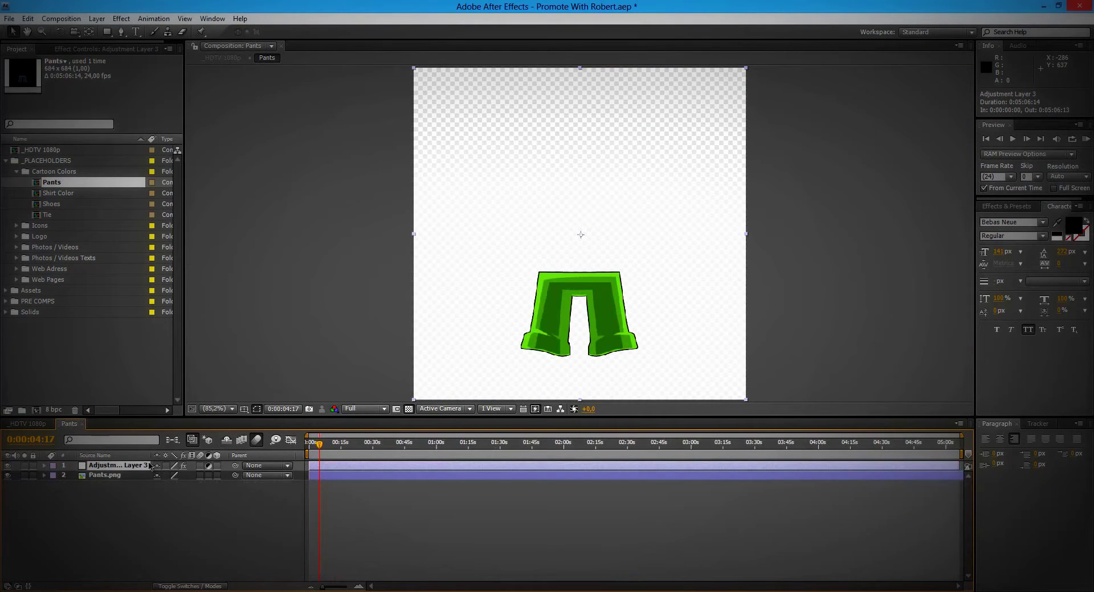
Step: Recolour the pants to a dark pink by adjusting the Hue/Saturation colorize values of Adjustment Layer 3, and check the main composition
{"action": "left_click", "coordinate": [85, 49]}
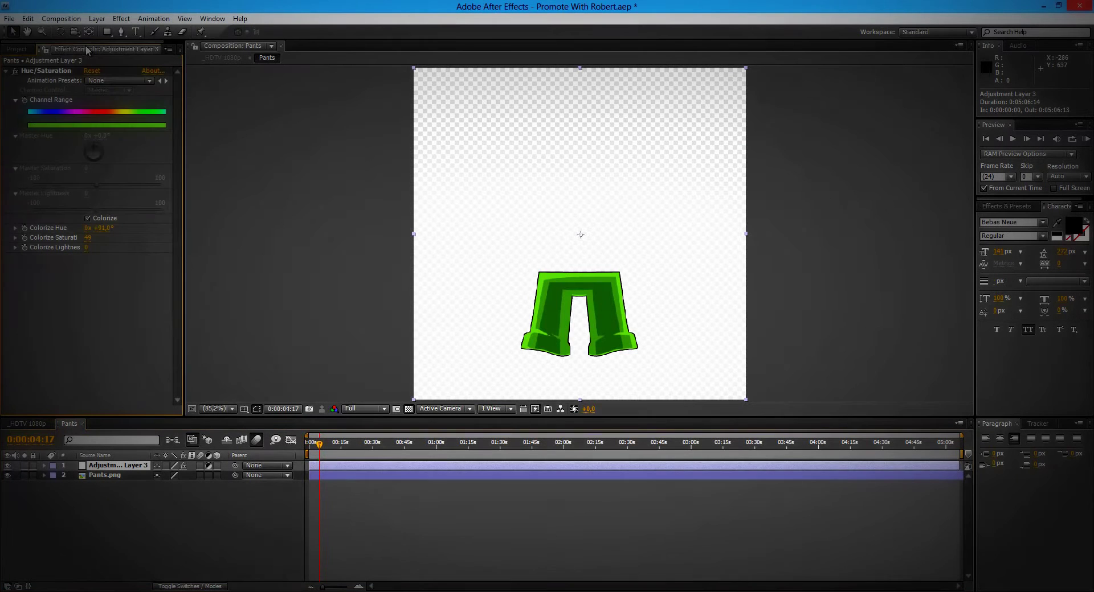
{"action": "mouse_move", "coordinate": [103, 230]}
{"action": "left_mouse_down"}
{"action": "mouse_move", "coordinate": [183, 228]}
{"action": "mouse_move", "coordinate": [94, 229]}
{"action": "left_mouse_up"}
{"action": "left_click_drag", "start_coordinate": [24, 238], "coordinate": [233, 231]}
{"action": "mouse_move", "coordinate": [86, 247]}
{"action": "left_mouse_down"}
{"action": "mouse_move", "coordinate": [72, 247]}
{"action": "mouse_move", "coordinate": [104, 247]}
{"action": "mouse_move", "coordinate": [83, 247]}
{"action": "mouse_move", "coordinate": [120, 232]}
{"action": "mouse_move", "coordinate": [97, 234]}
{"action": "left_mouse_up"}
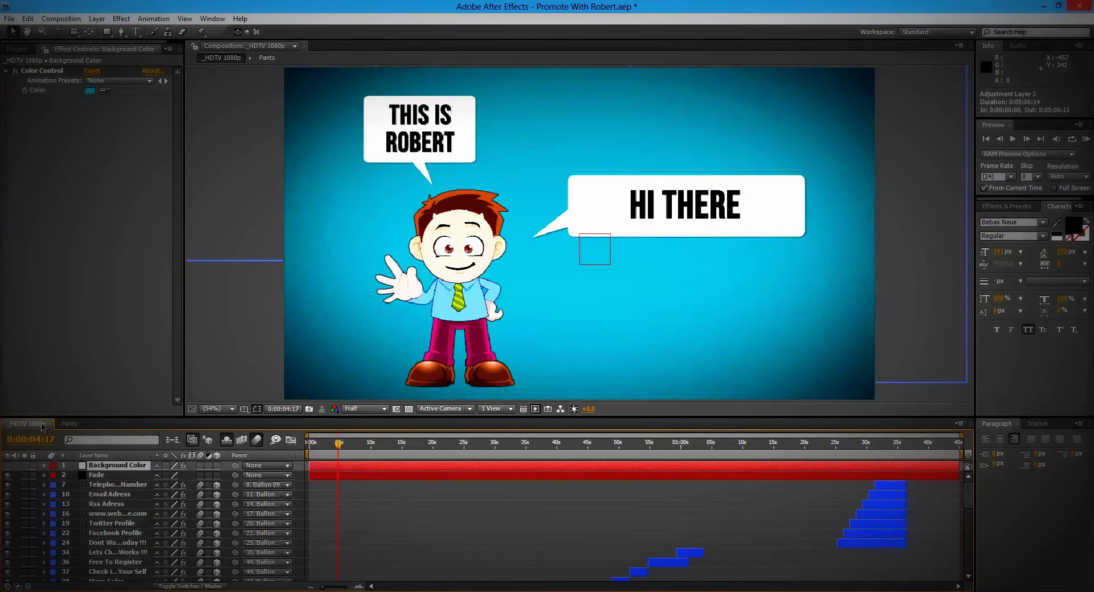
{"action": "left_click", "coordinate": [69, 423]}
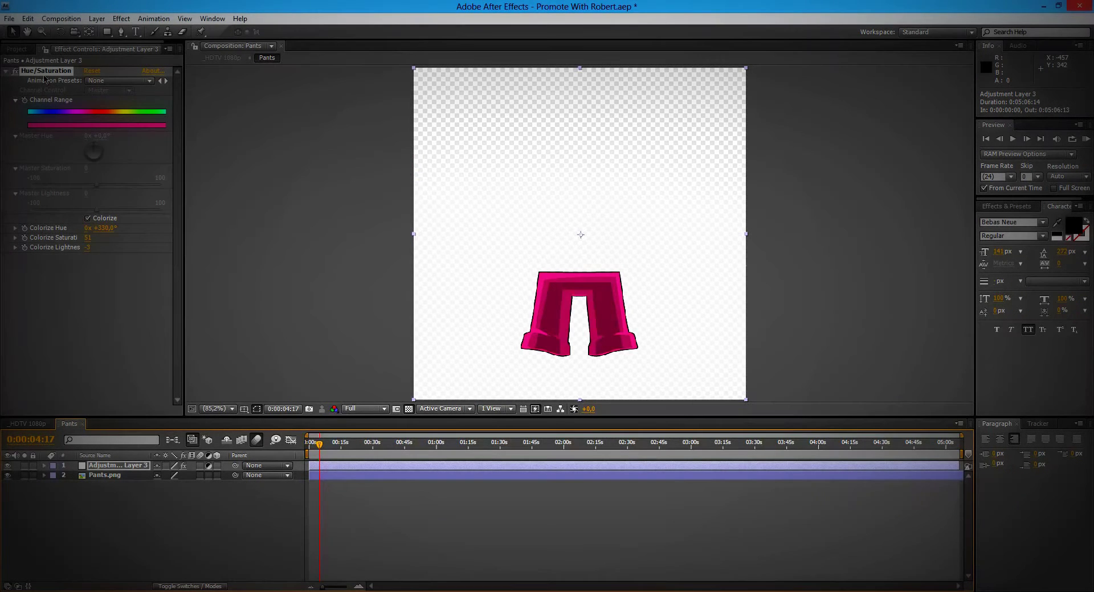
Step: Open the Shirt Color composition from the Cartoon Colors folder and make the Shirt.png layer visible
{"action": "left_click", "coordinate": [20, 49]}
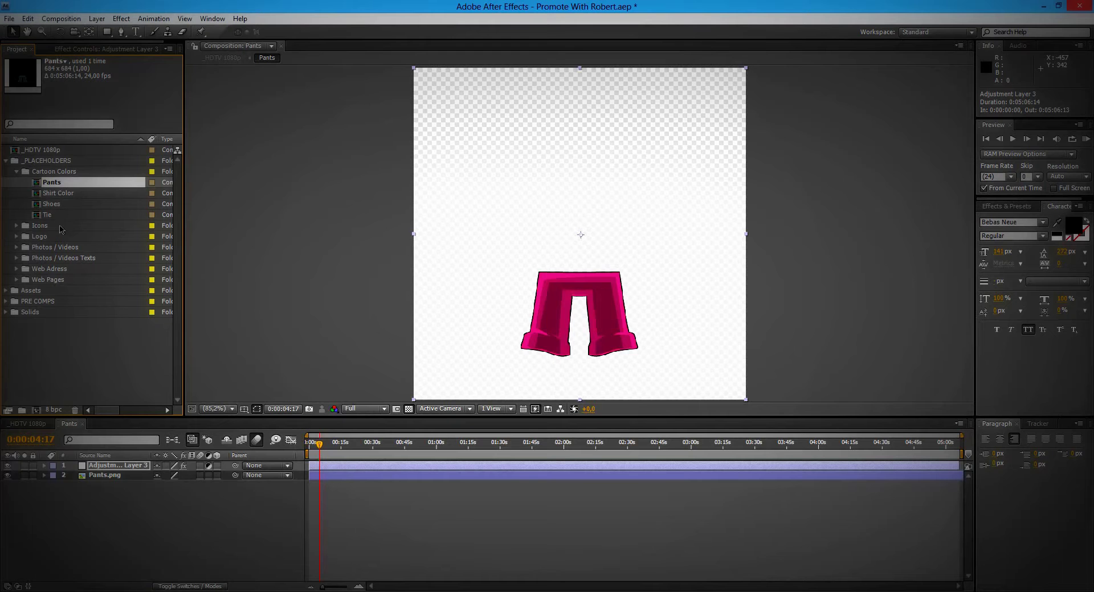
{"action": "double_click", "coordinate": [59, 194]}
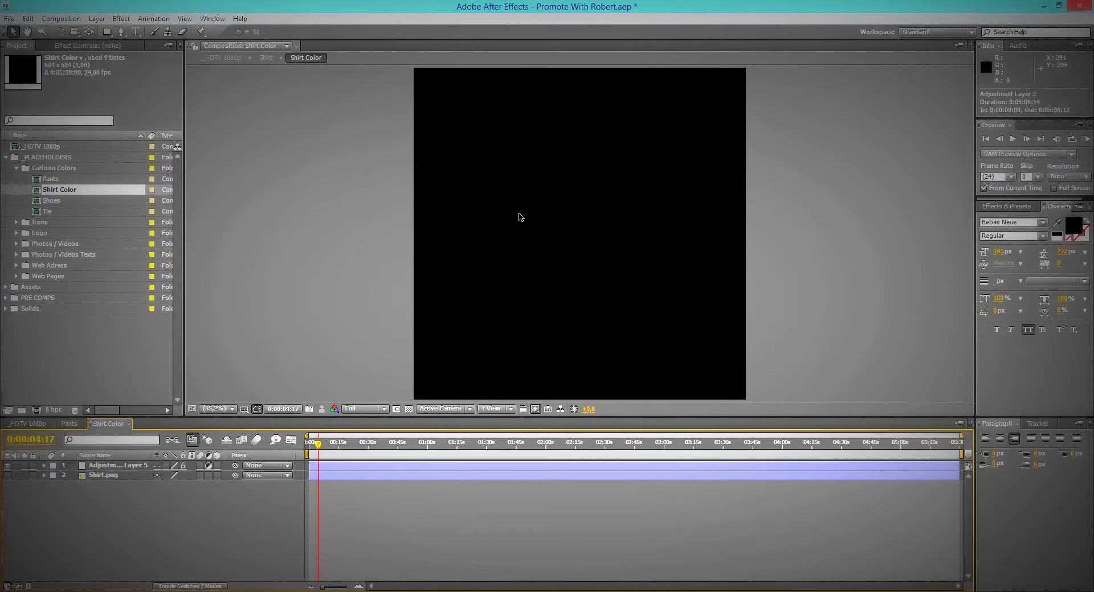
{"action": "left_click", "coordinate": [8, 477]}
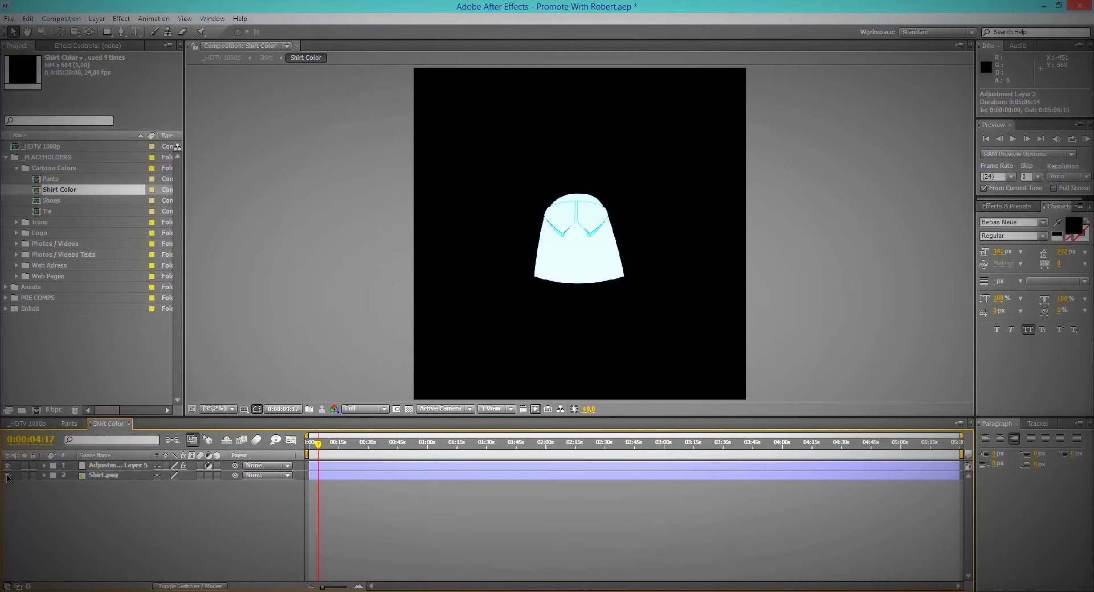
{"action": "left_click", "coordinate": [98, 476]}
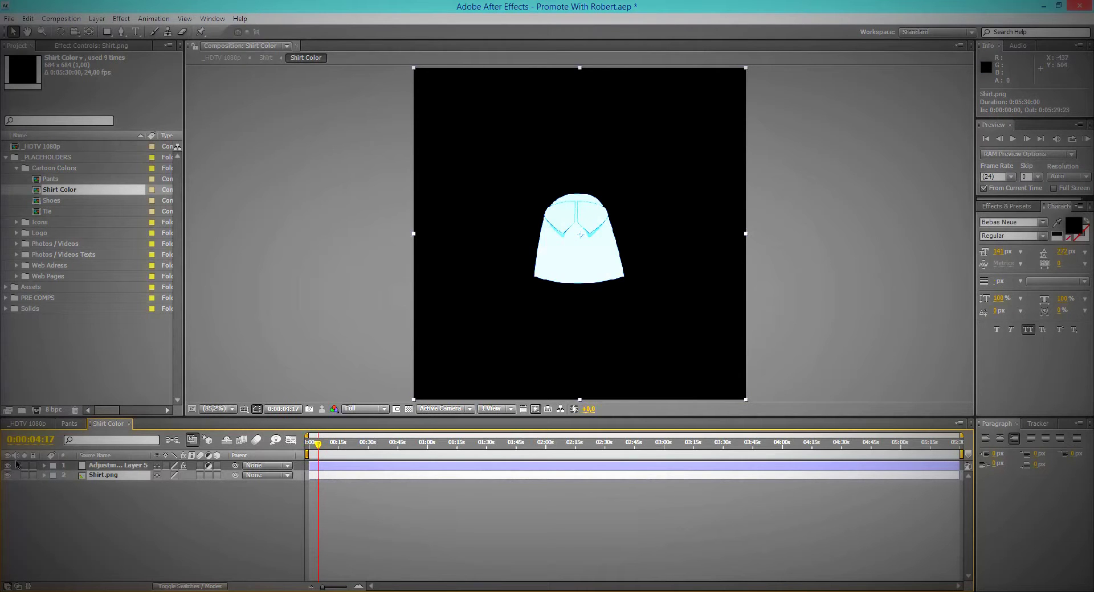
{"action": "left_click", "coordinate": [8, 476]}
{"action": "left_click", "coordinate": [8, 476]}
Step: Recolour the shirt green with a Colorize Hue of 117° on Adjustment Layer 5, and check the _HDTV 1080p composition
{"action": "left_click", "coordinate": [110, 467]}
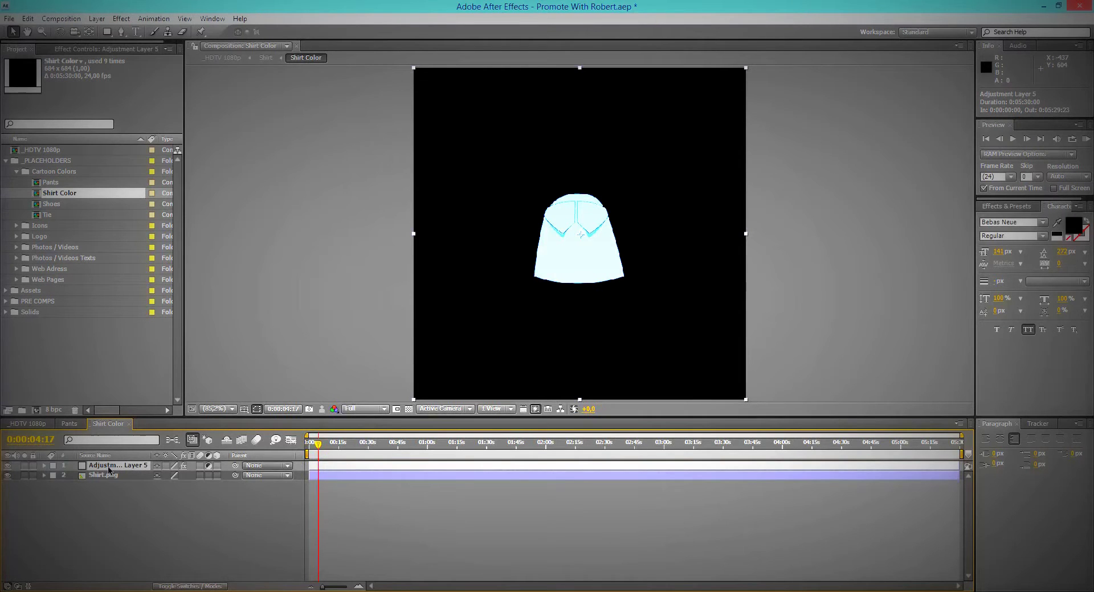
{"action": "left_click", "coordinate": [106, 49]}
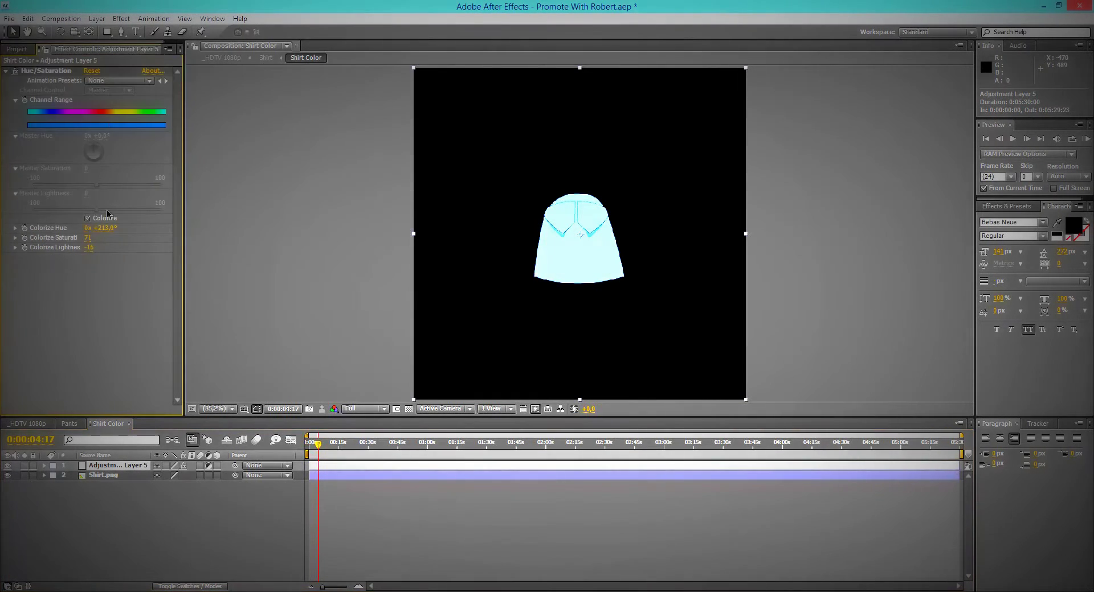
{"action": "left_click_drag", "start_coordinate": [104, 228], "coordinate": [73, 237]}
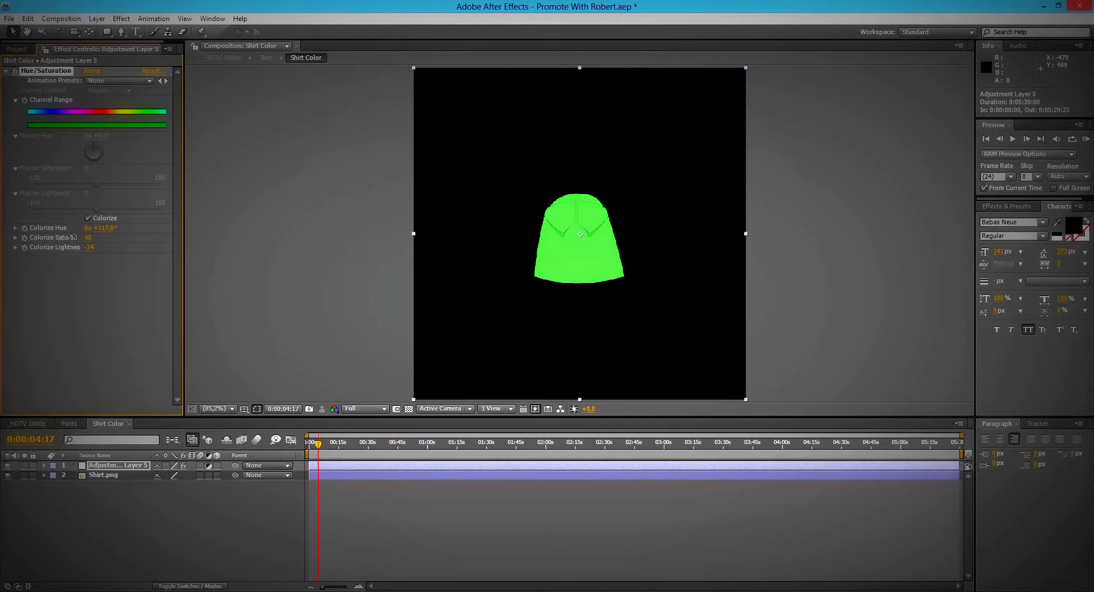
{"action": "left_click", "coordinate": [28, 424]}
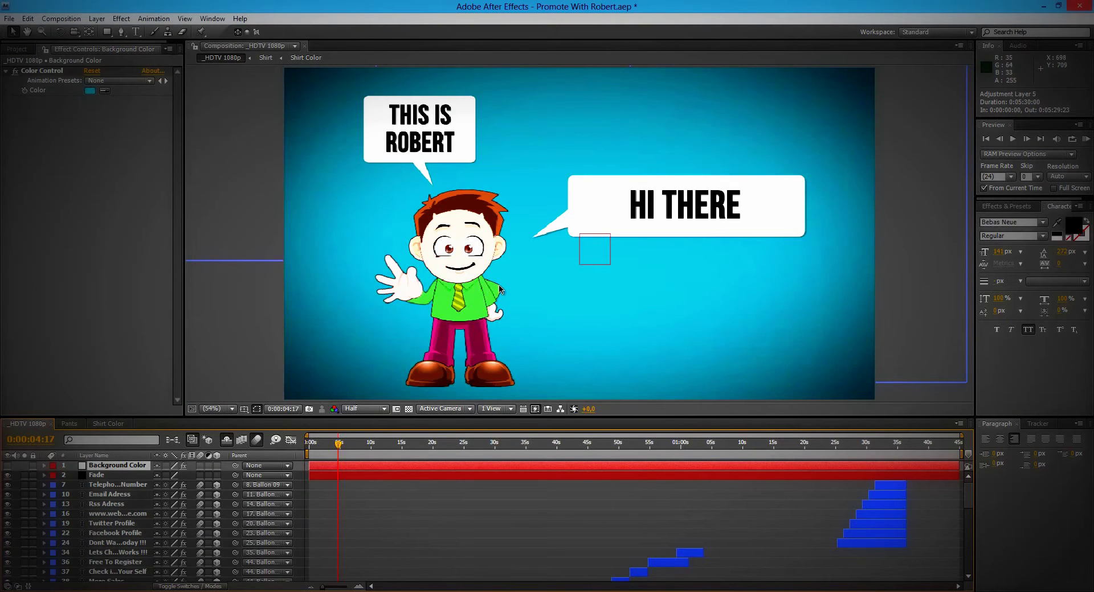
Step: Hide Shirt.png in the Shirt Color composition and set the main _HDTV 1080p composition's preview resolution to Full
{"action": "left_click", "coordinate": [117, 424]}
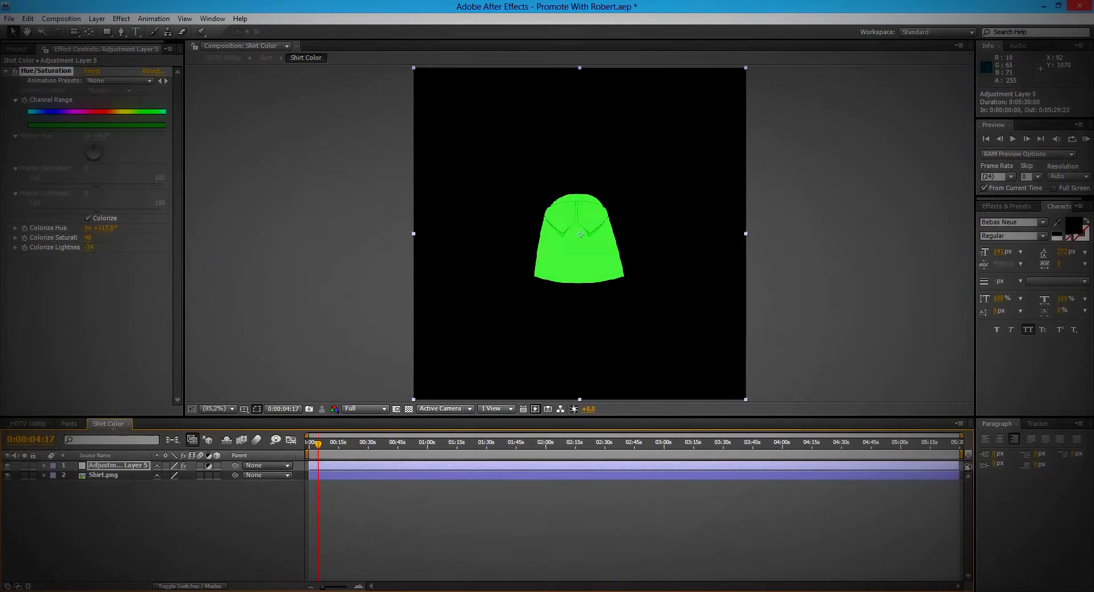
{"action": "left_click", "coordinate": [7, 476]}
{"action": "left_click", "coordinate": [27, 424]}
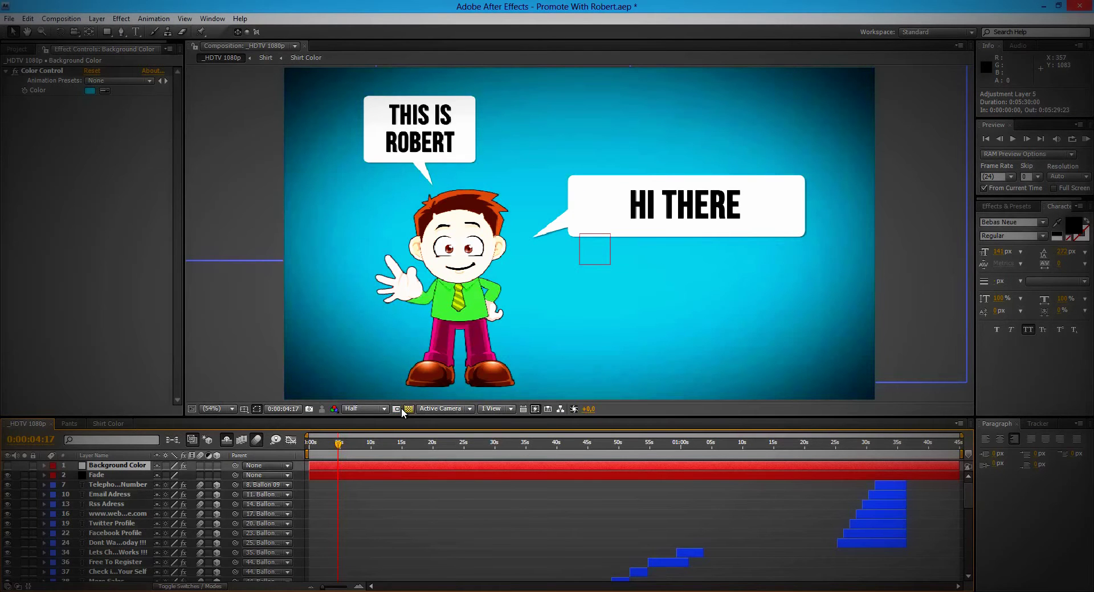
{"action": "left_click", "coordinate": [385, 409]}
{"action": "left_click", "coordinate": [371, 437]}
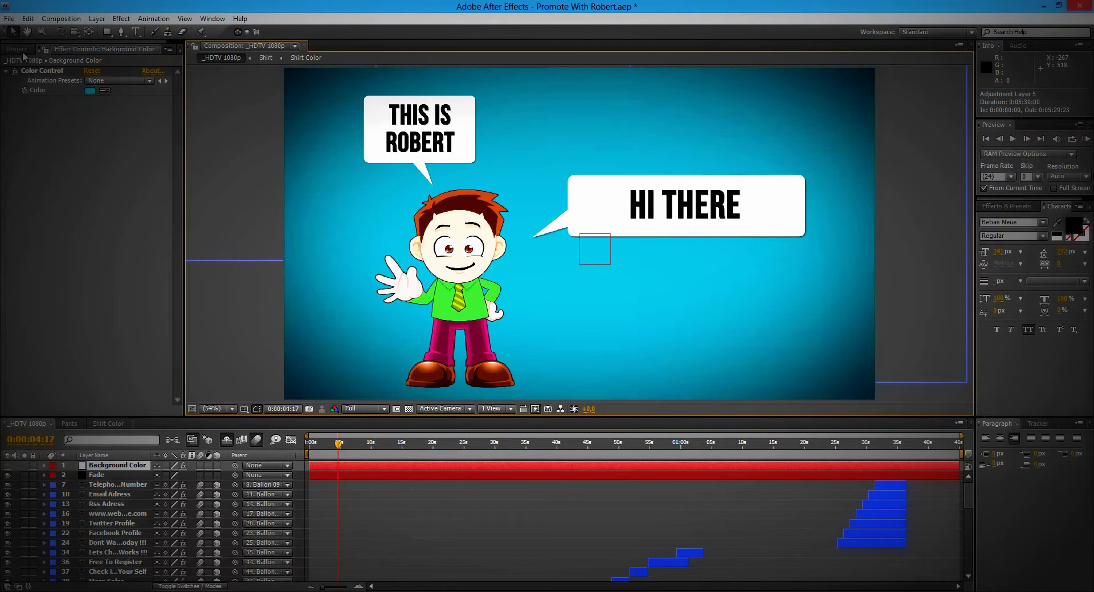
Step: Open the Shoes composition, make the Black layer visible to turn the shoes black, and check the main composition
{"action": "left_click", "coordinate": [17, 49]}
{"action": "left_click", "coordinate": [60, 204]}
{"action": "double_click", "coordinate": [60, 204]}
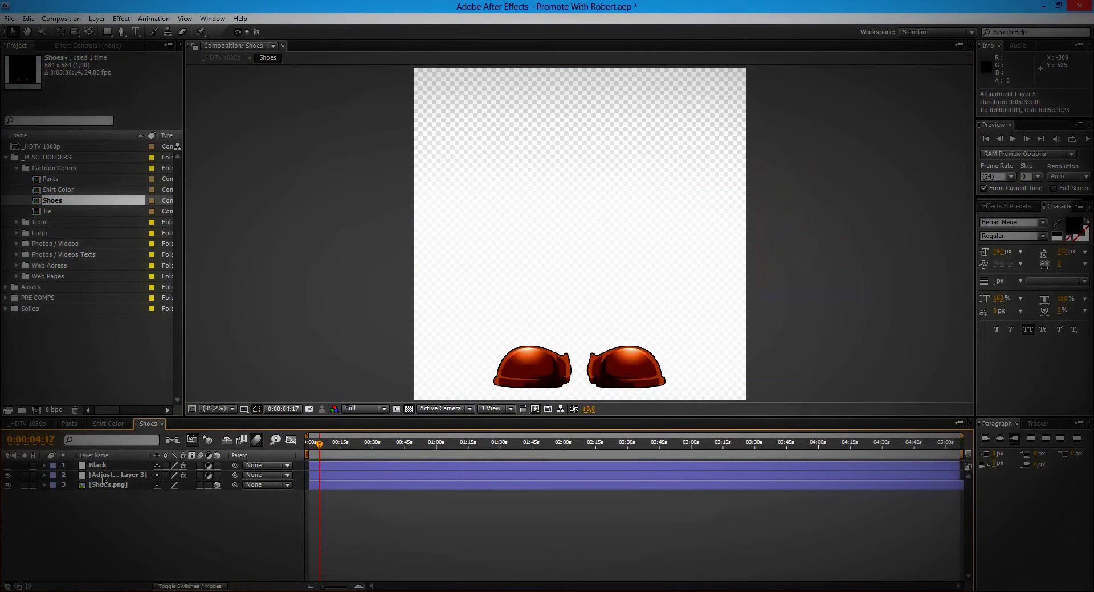
{"action": "left_click", "coordinate": [13, 467]}
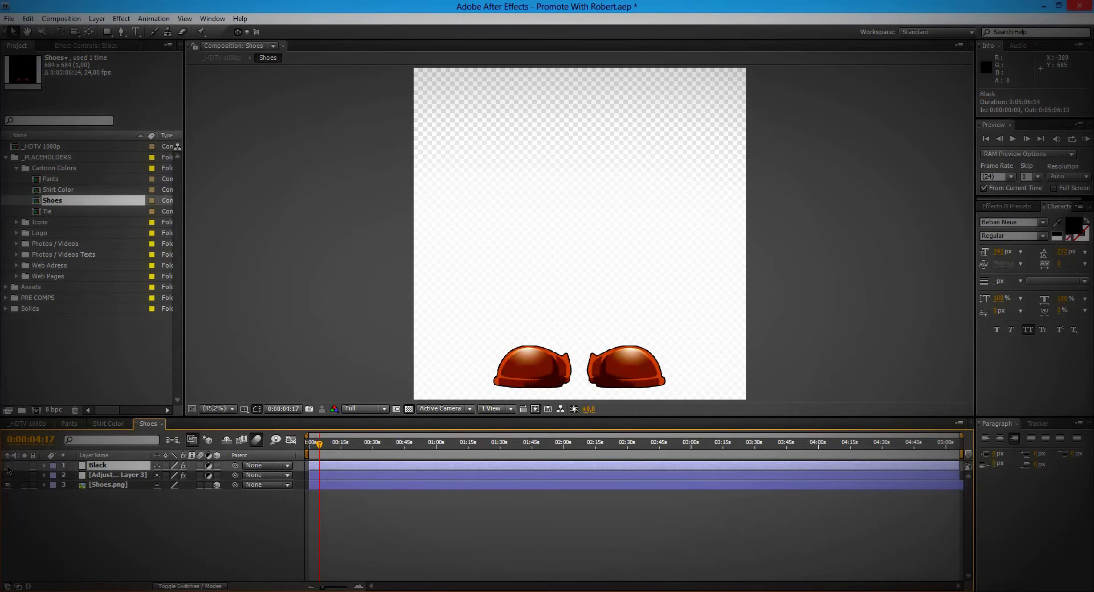
{"action": "left_click", "coordinate": [7, 466]}
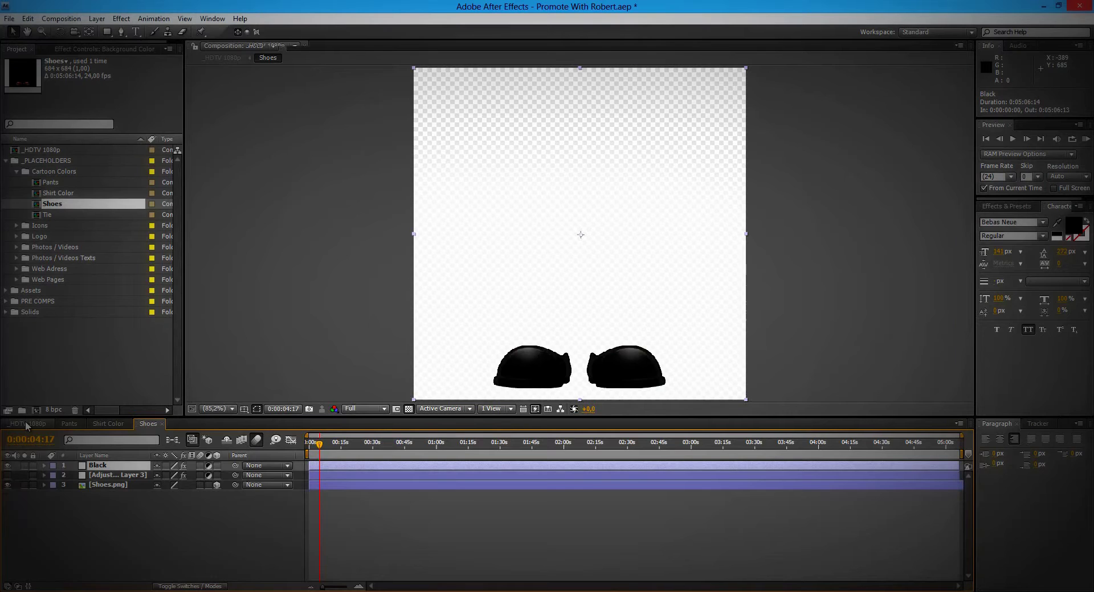
{"action": "left_click", "coordinate": [26, 424]}
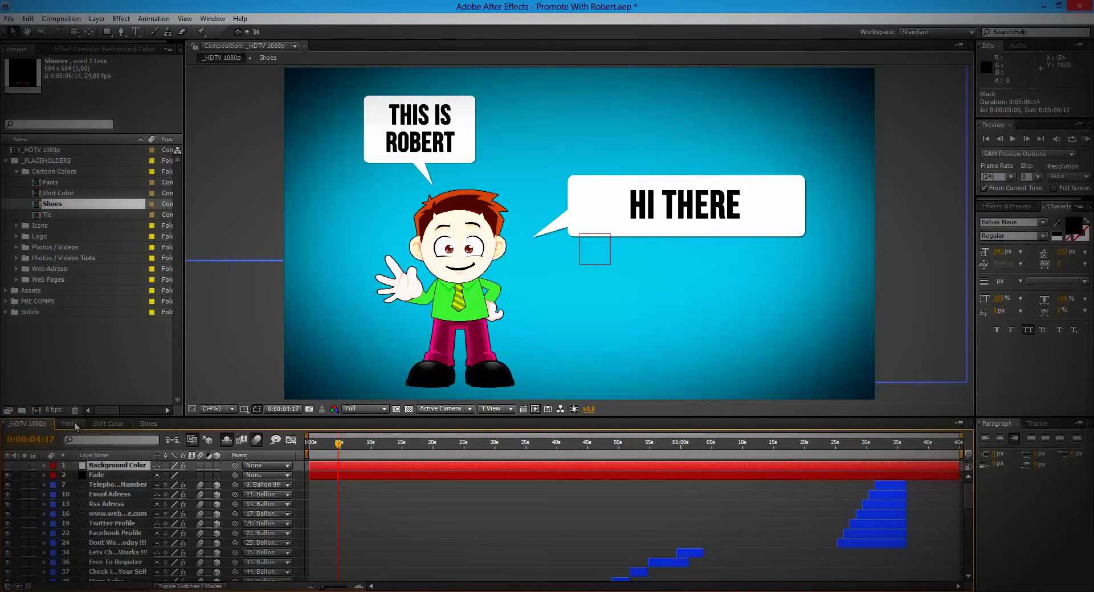
Step: Hide the Black layer and recolour the shoes magenta by setting Adjustment Layer 3's Colorize Hue to 307° and raising its saturation
{"action": "left_click", "coordinate": [146, 424]}
{"action": "left_click", "coordinate": [8, 466]}
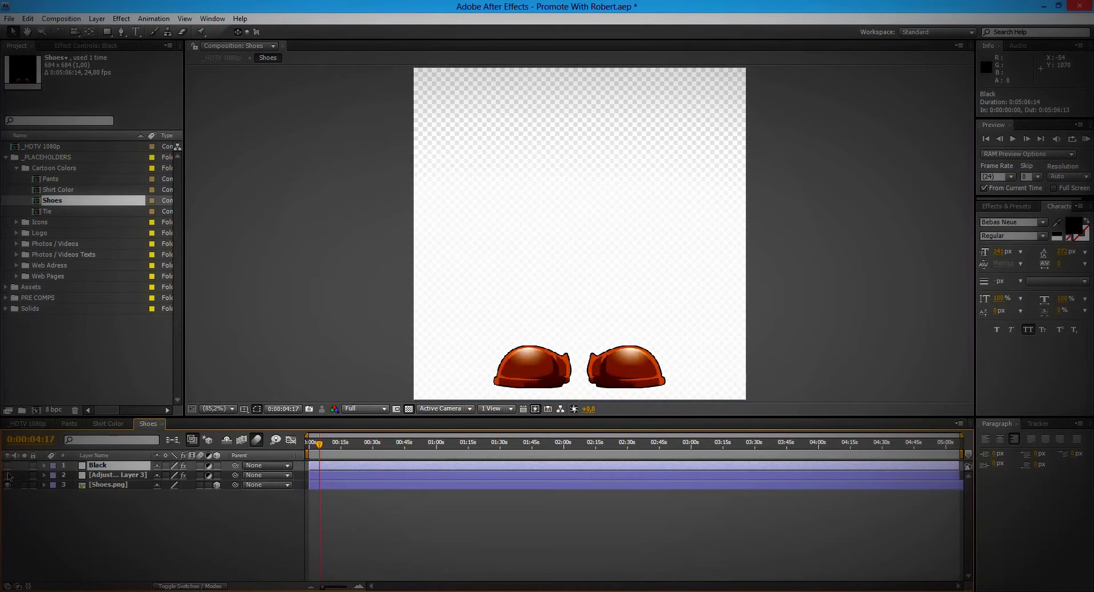
{"action": "left_click", "coordinate": [114, 475]}
{"action": "left_click", "coordinate": [104, 47]}
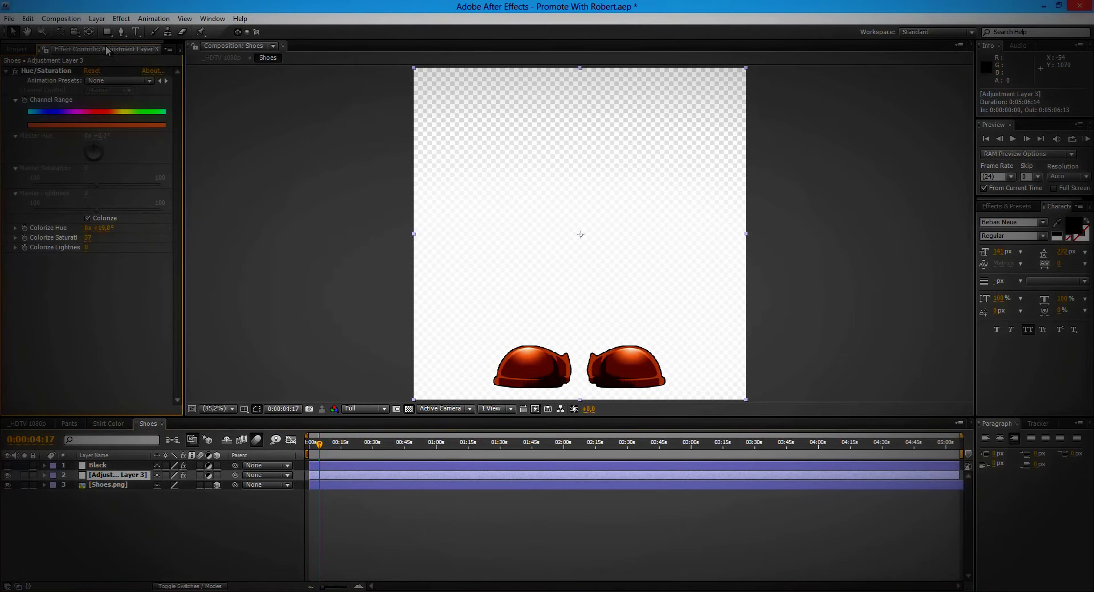
{"action": "left_click_drag", "start_coordinate": [127, 232], "coordinate": [261, 222]}
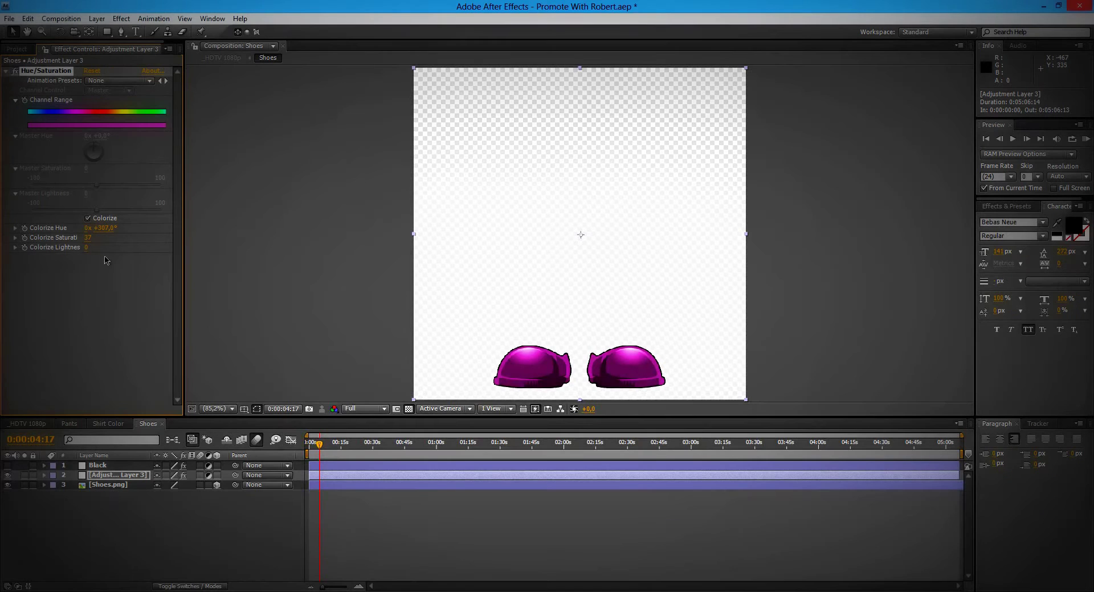
{"action": "left_click_drag", "start_coordinate": [88, 238], "coordinate": [102, 240]}
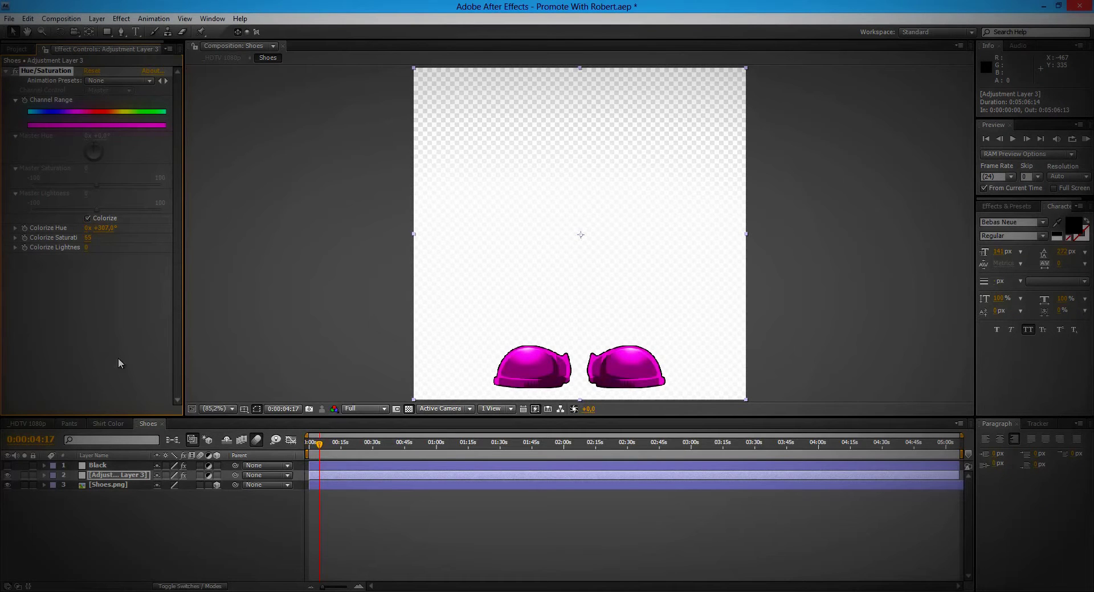
{"action": "left_click", "coordinate": [29, 424]}
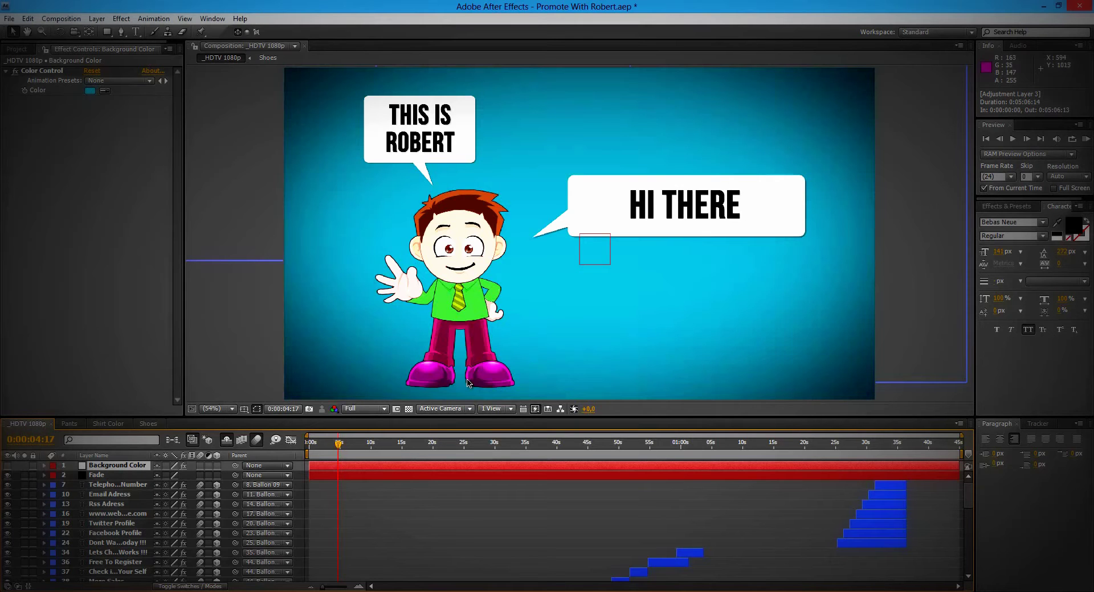
Step: Switch the shoes back to black by hiding Adjustment Layer 3 and showing the Black layer, and check the main composition
{"action": "left_click", "coordinate": [148, 424]}
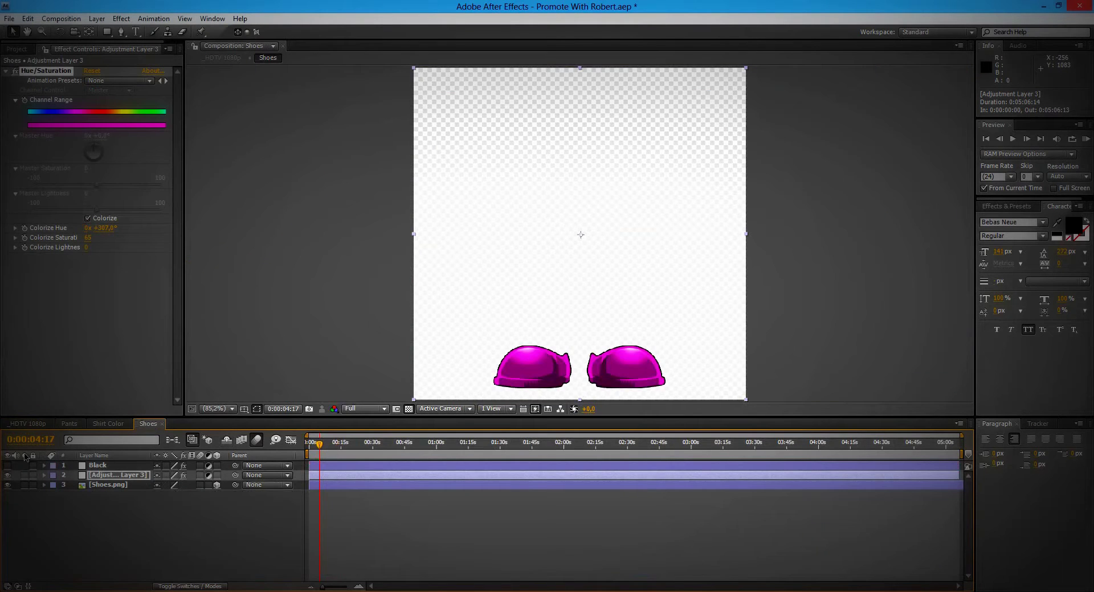
{"action": "left_click", "coordinate": [7, 475]}
{"action": "left_click", "coordinate": [7, 465]}
{"action": "left_click", "coordinate": [27, 424]}
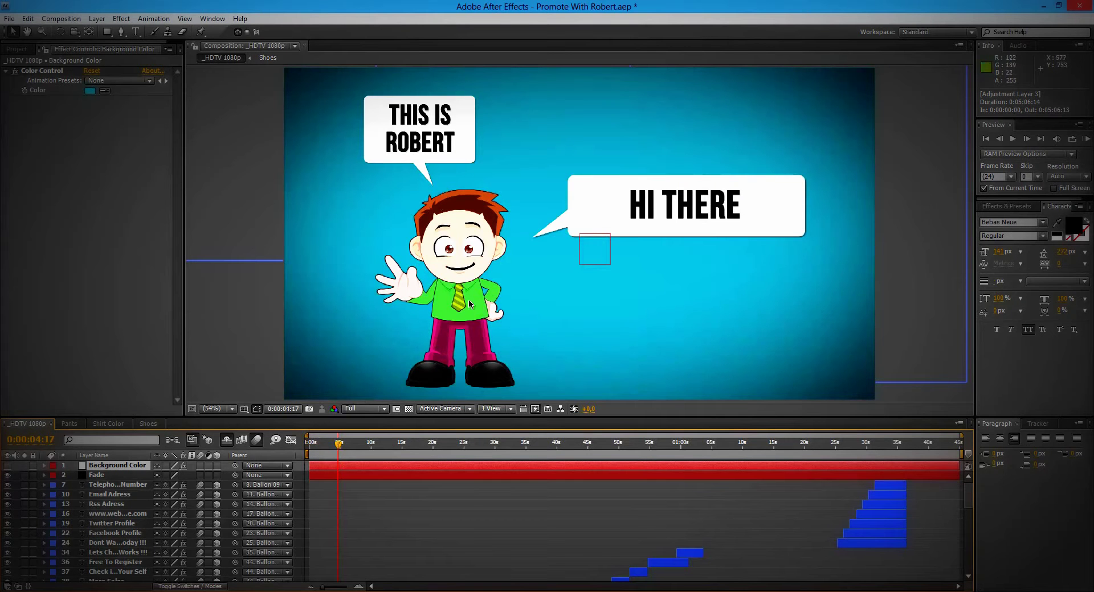
Step: Open the Tie composition, recolour the tie blue through Adjustment Layer 3's Hue/Saturation colorize values, and check the main composition
{"action": "left_click", "coordinate": [17, 49]}
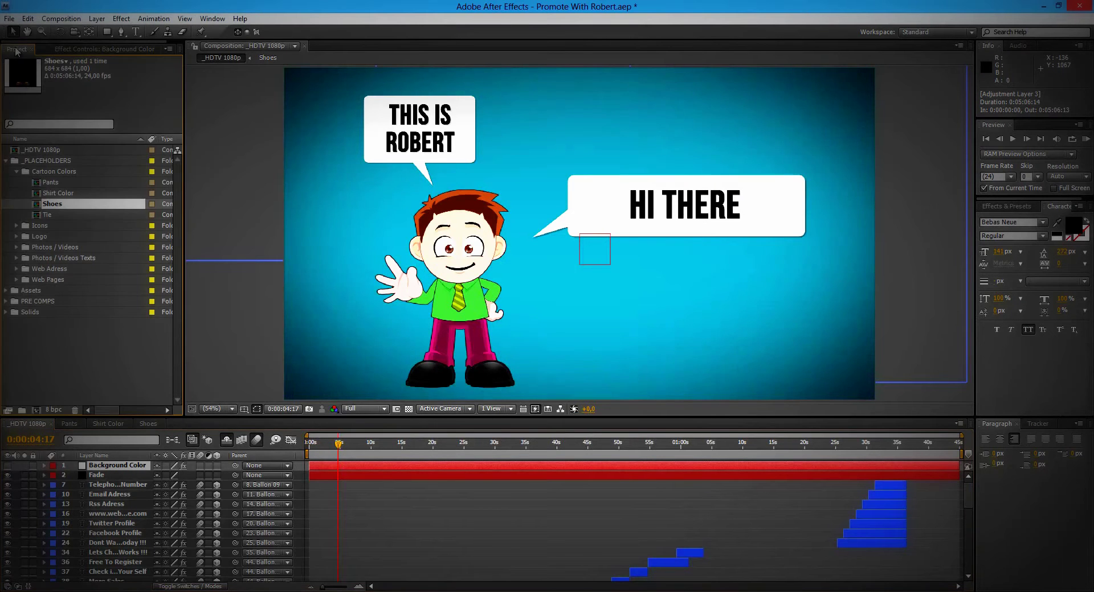
{"action": "double_click", "coordinate": [84, 215]}
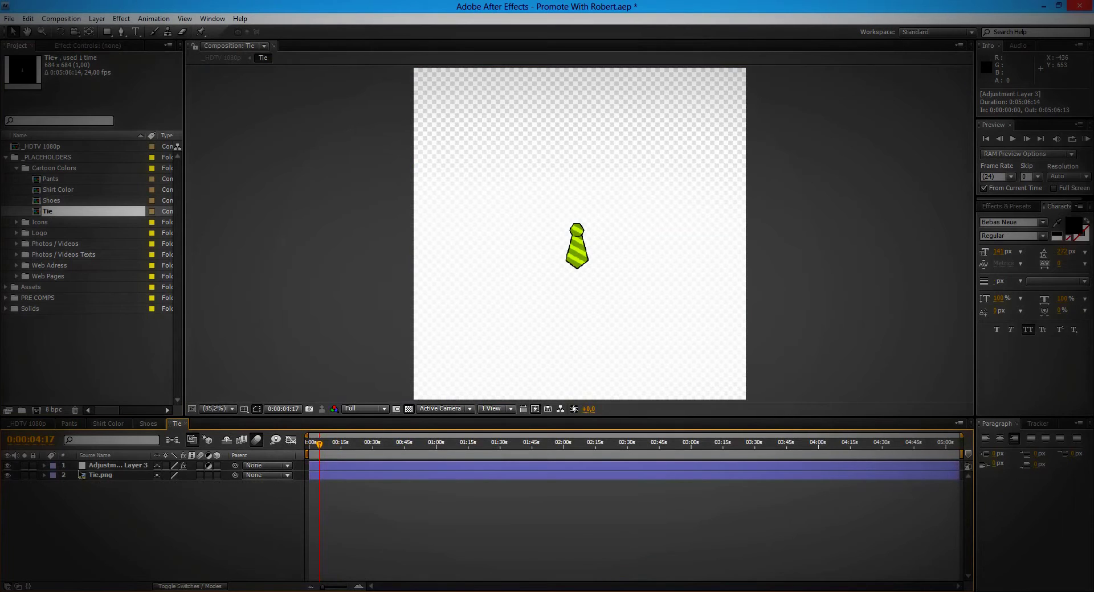
{"action": "left_click", "coordinate": [127, 467]}
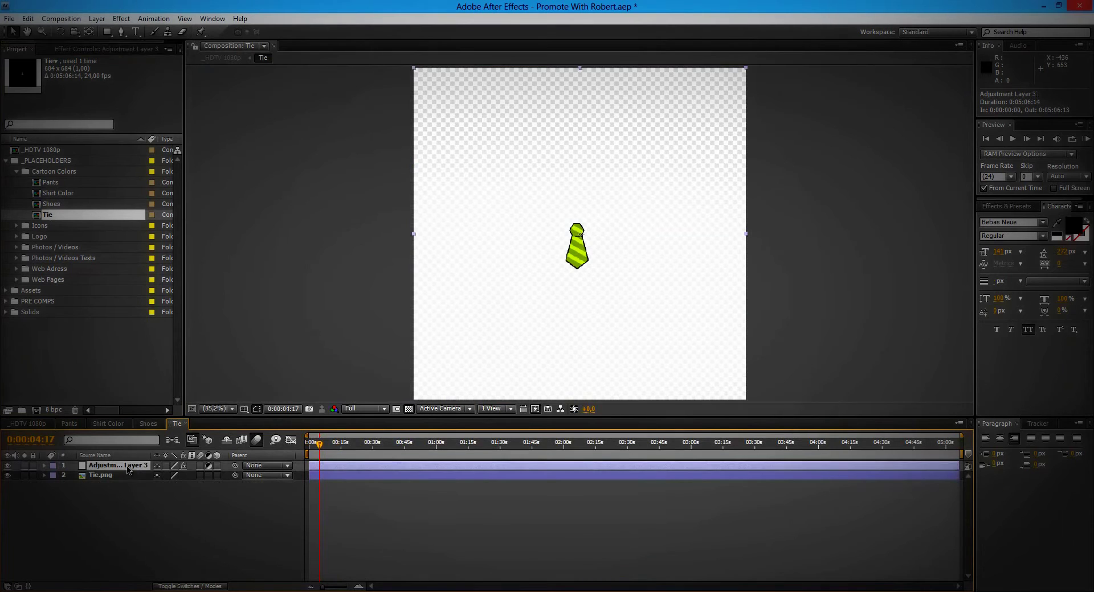
{"action": "left_click", "coordinate": [111, 49]}
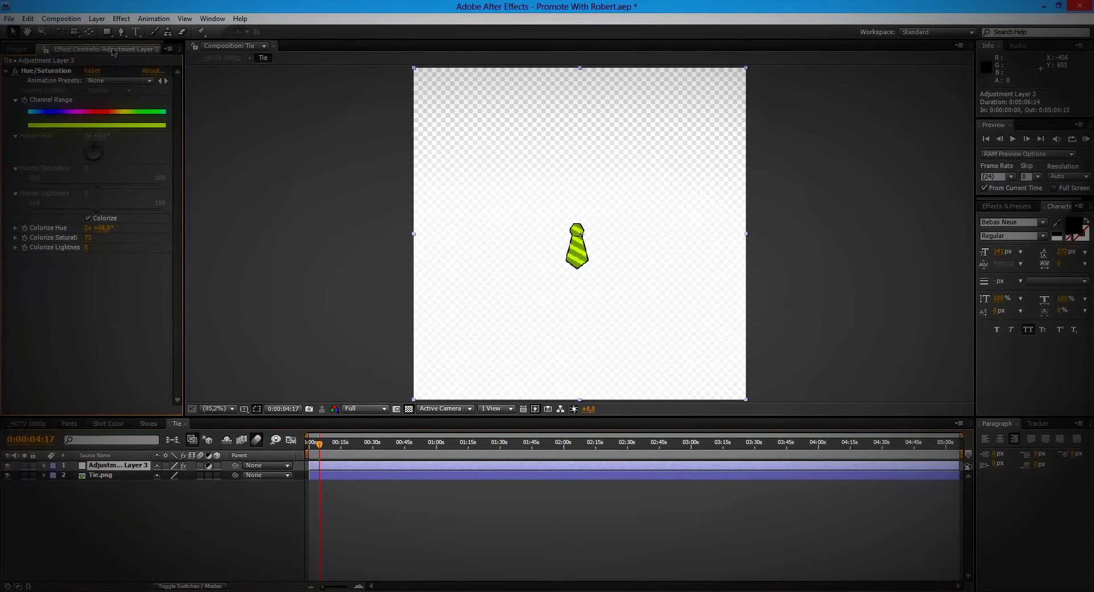
{"action": "left_click_drag", "start_coordinate": [104, 229], "coordinate": [180, 221]}
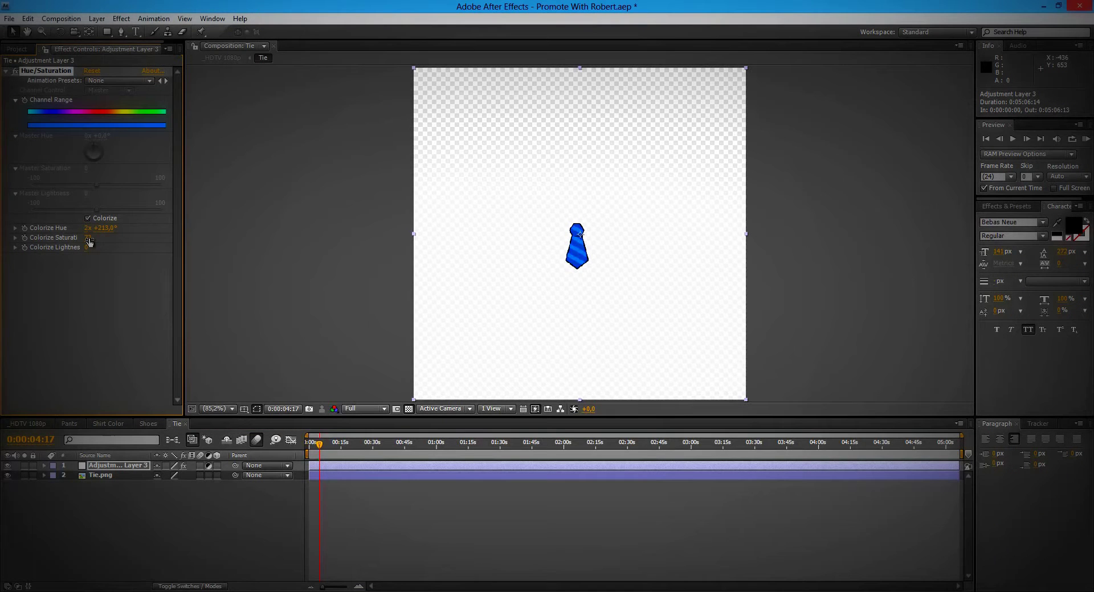
{"action": "left_click_drag", "start_coordinate": [85, 247], "coordinate": [78, 248]}
{"action": "left_click", "coordinate": [29, 424]}
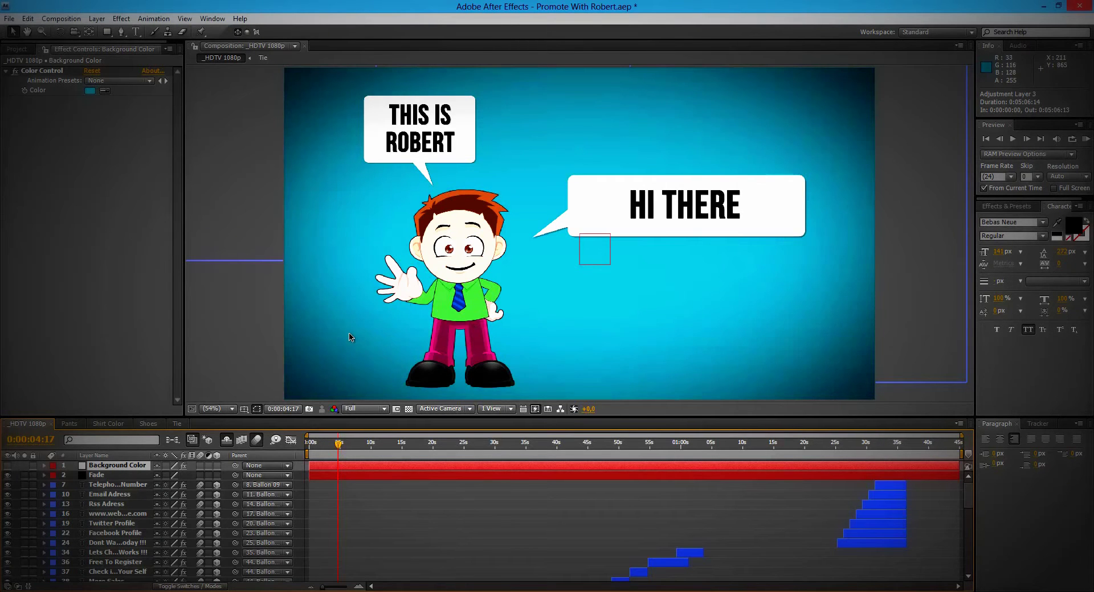
Step: Return to the Shirt Color composition, show the Shirt.png layer and hide it again
{"action": "left_click", "coordinate": [17, 49]}
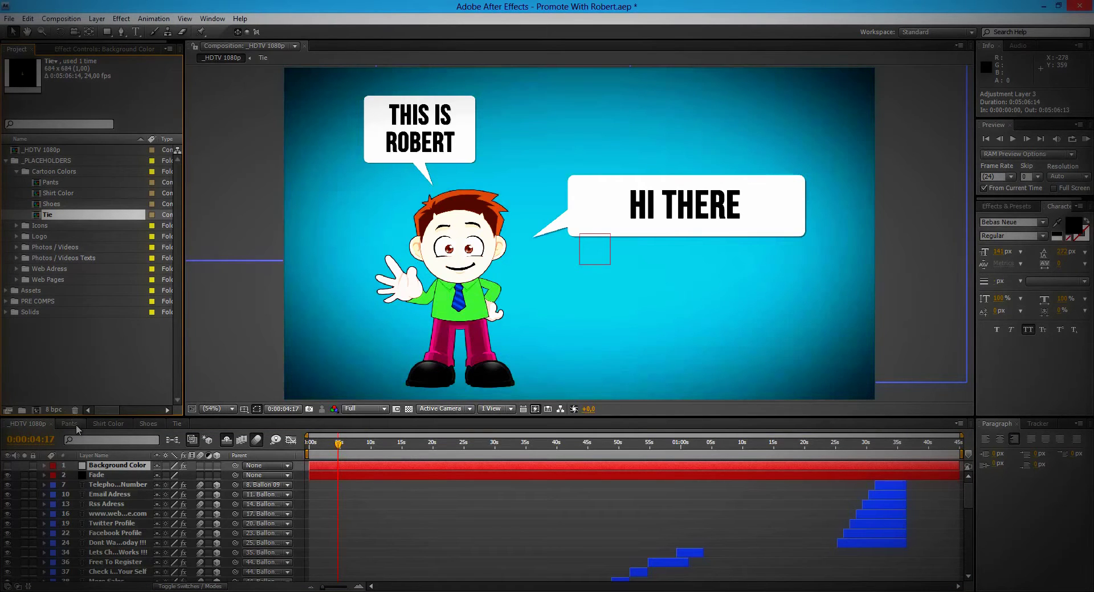
{"action": "left_click", "coordinate": [111, 425]}
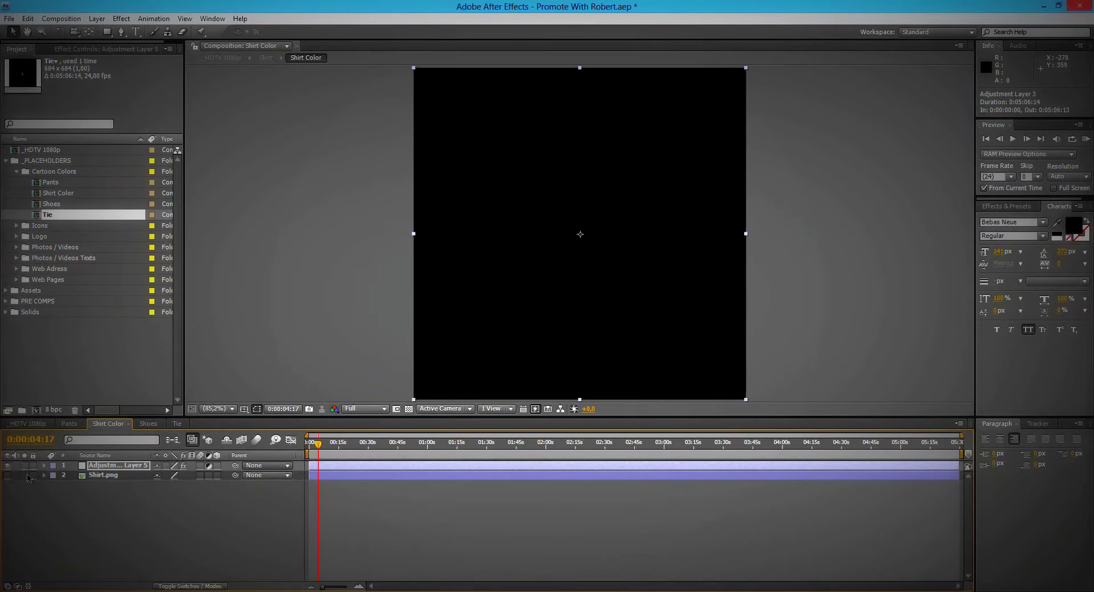
{"action": "left_click", "coordinate": [8, 475]}
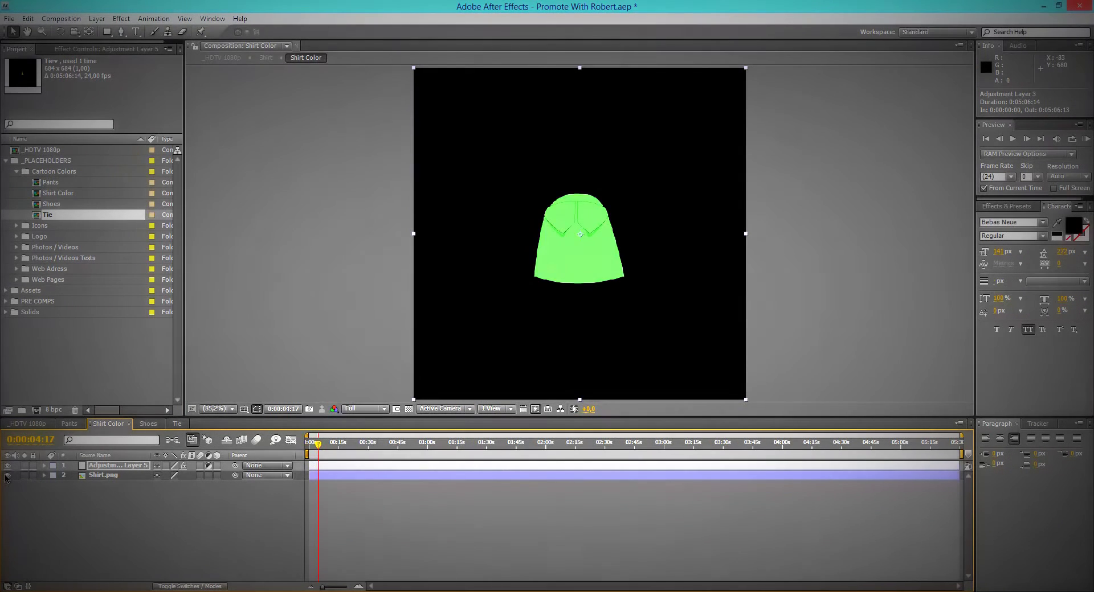
{"action": "left_click", "coordinate": [7, 476]}
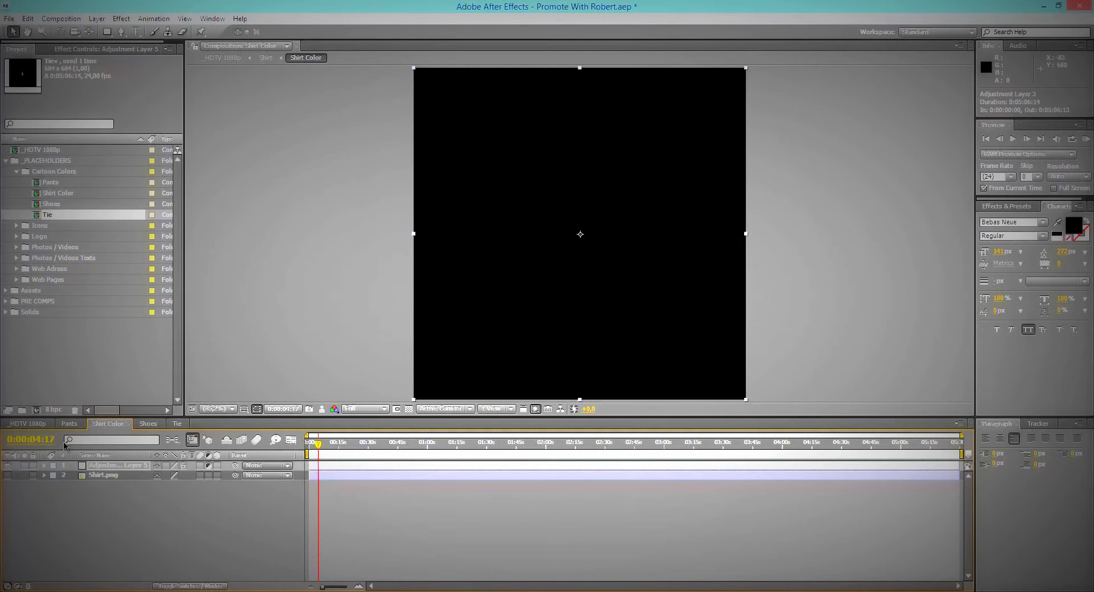
Step: Hide the adjustment layers in the Shirt Color, Pants and Tie compositions and the Black layer in Shoes, and check the main composition
{"action": "left_click", "coordinate": [7, 466]}
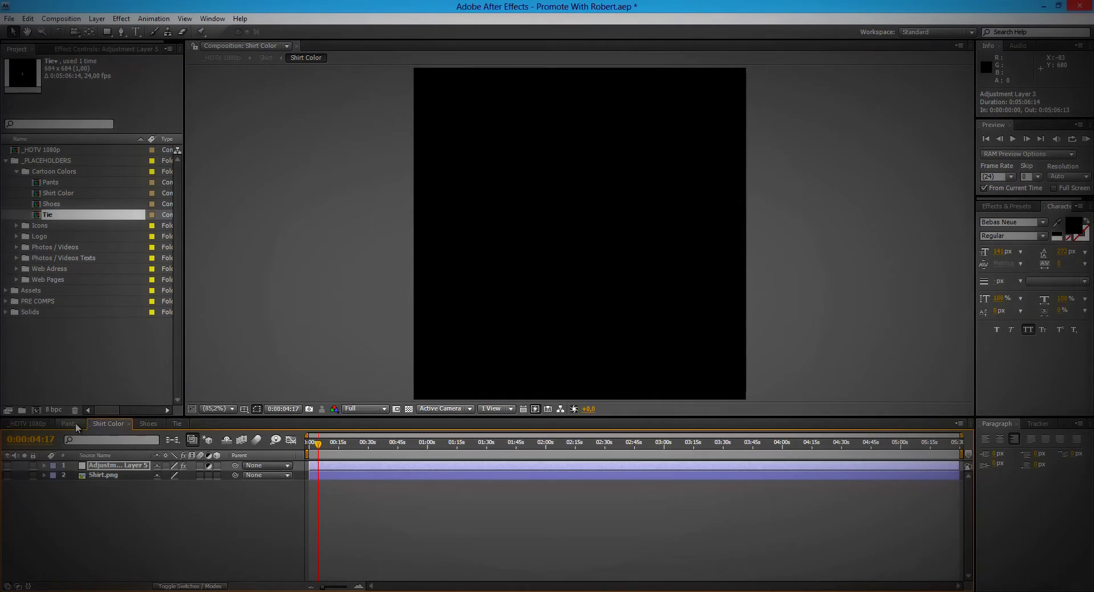
{"action": "left_click", "coordinate": [69, 424]}
{"action": "left_click", "coordinate": [7, 466]}
{"action": "left_click", "coordinate": [147, 424]}
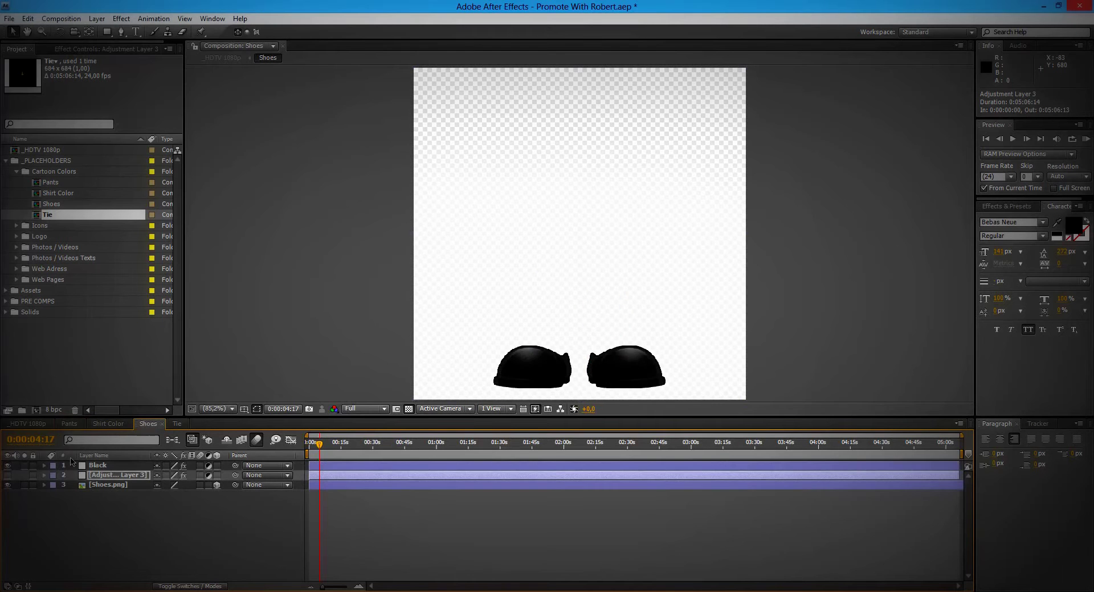
{"action": "left_click", "coordinate": [8, 466]}
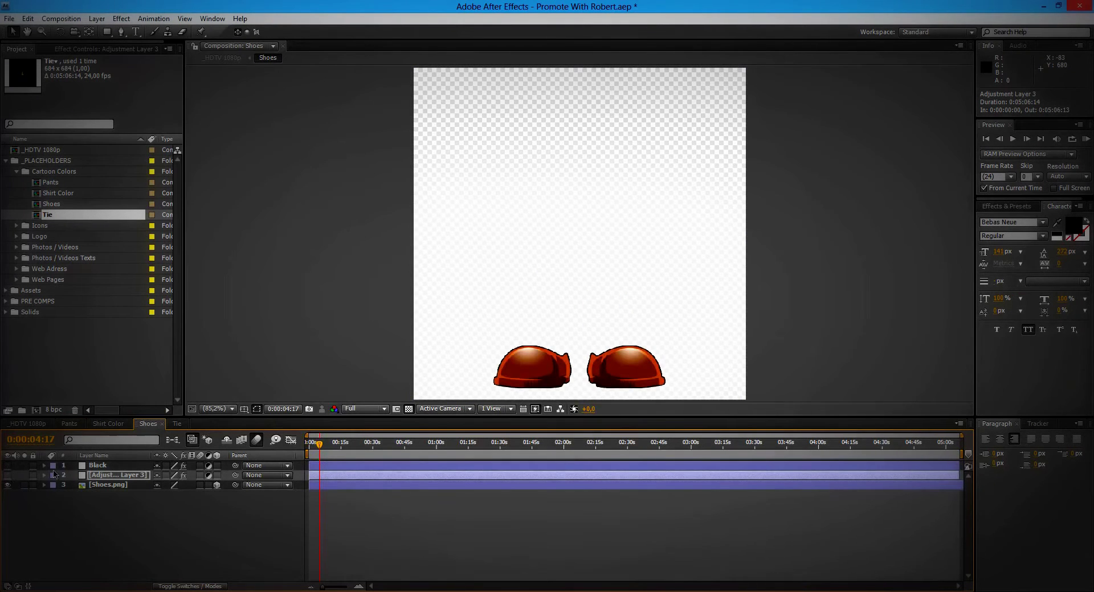
{"action": "left_click", "coordinate": [178, 424]}
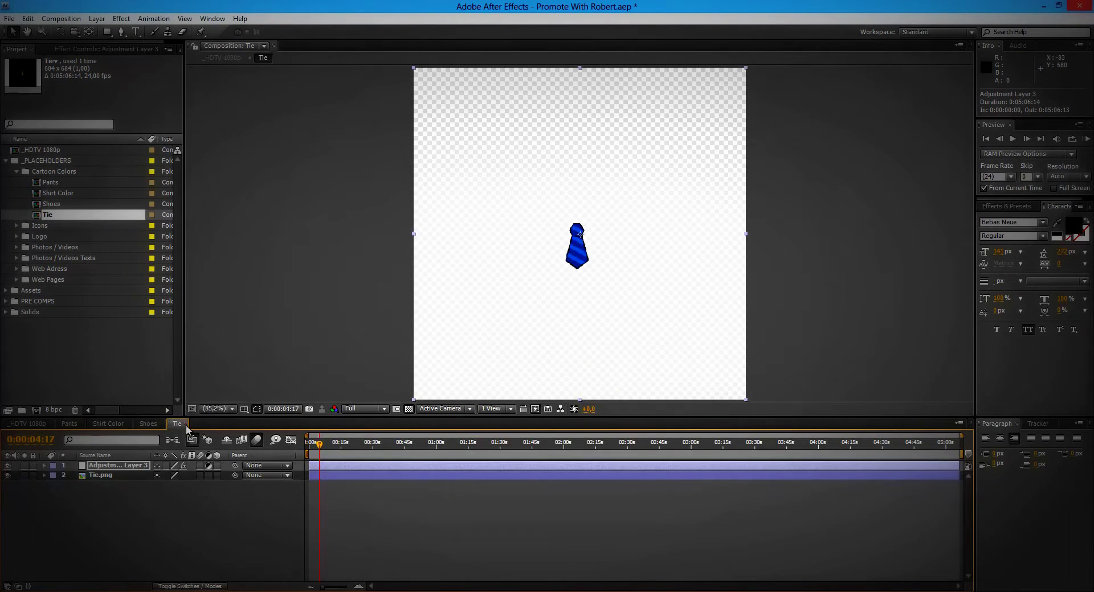
{"action": "left_click", "coordinate": [8, 466]}
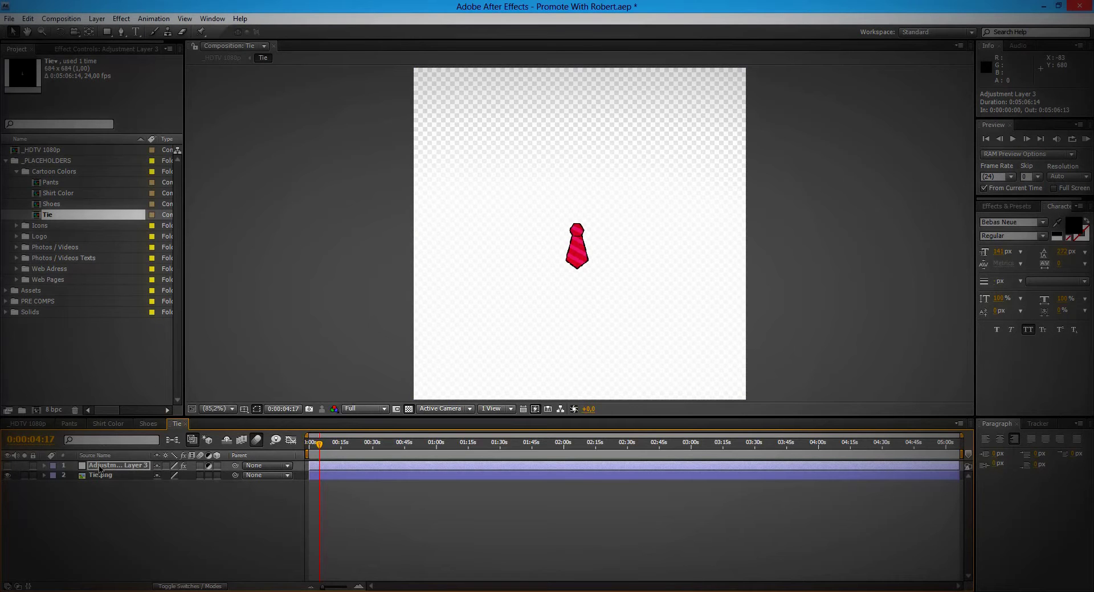
{"action": "left_click", "coordinate": [34, 424]}
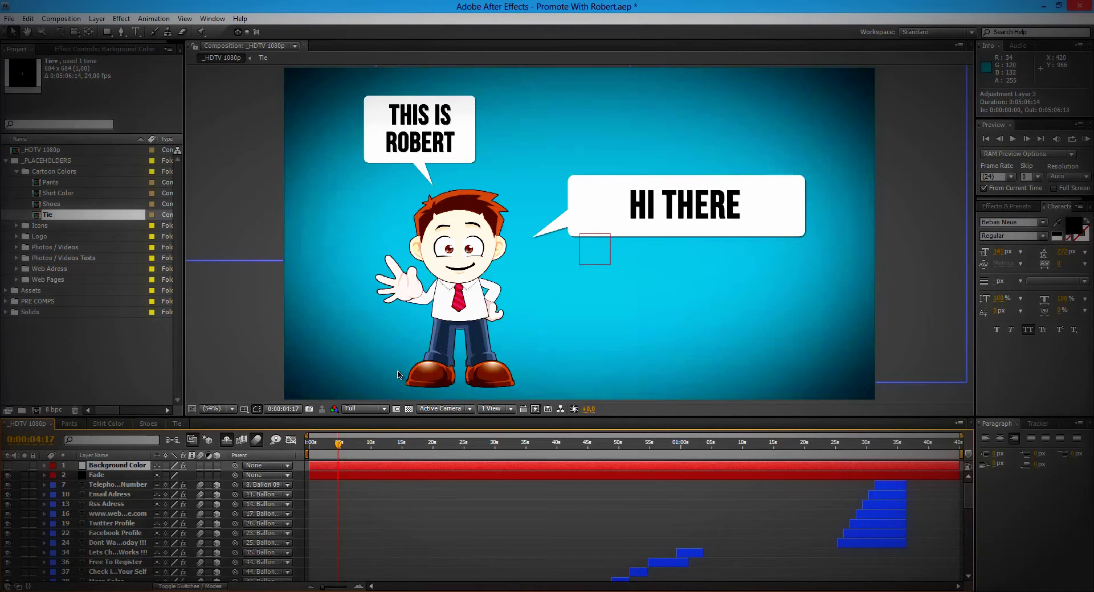
Step: Close the Pants, Shirt Color, Shoes and Tie compositions, leaving only the main composition open
{"action": "left_click", "coordinate": [75, 423]}
{"action": "left_click", "coordinate": [80, 423]}
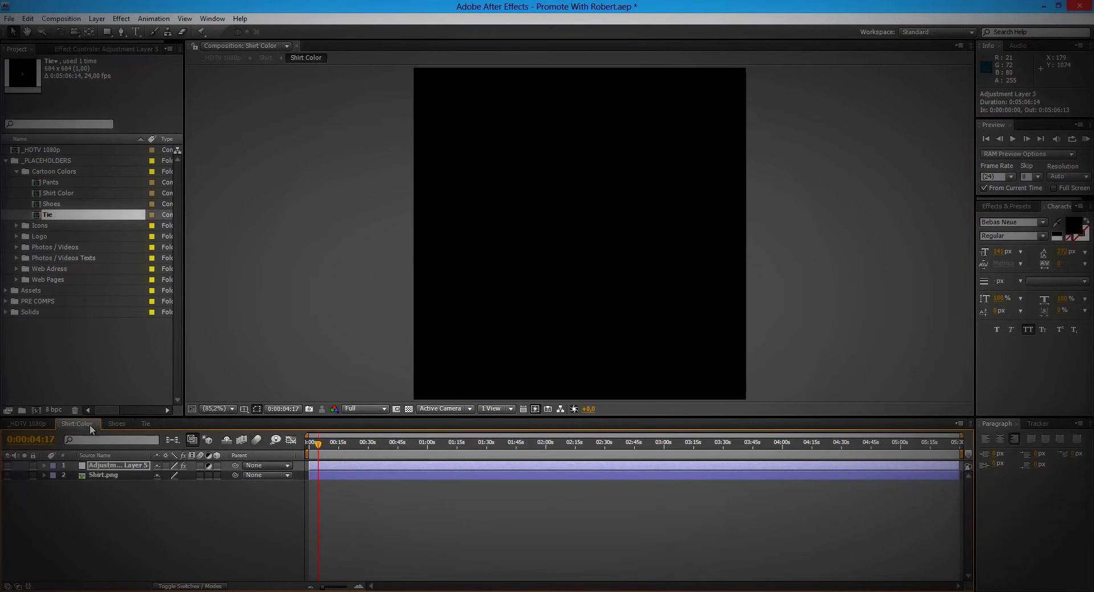
{"action": "left_click", "coordinate": [97, 424]}
{"action": "left_click", "coordinate": [86, 424]}
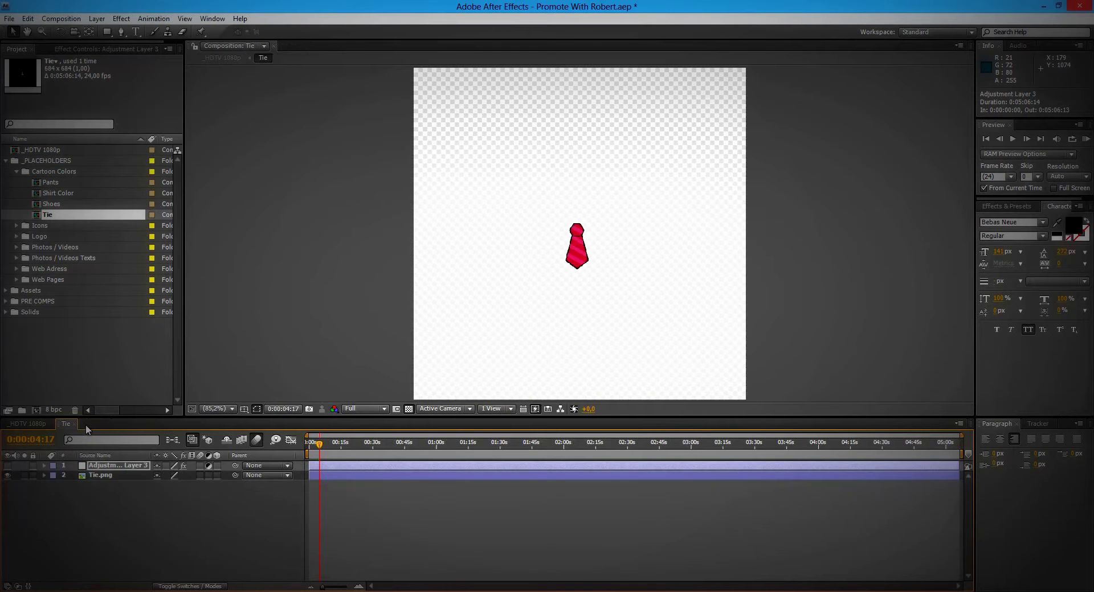
{"action": "left_click", "coordinate": [75, 424]}
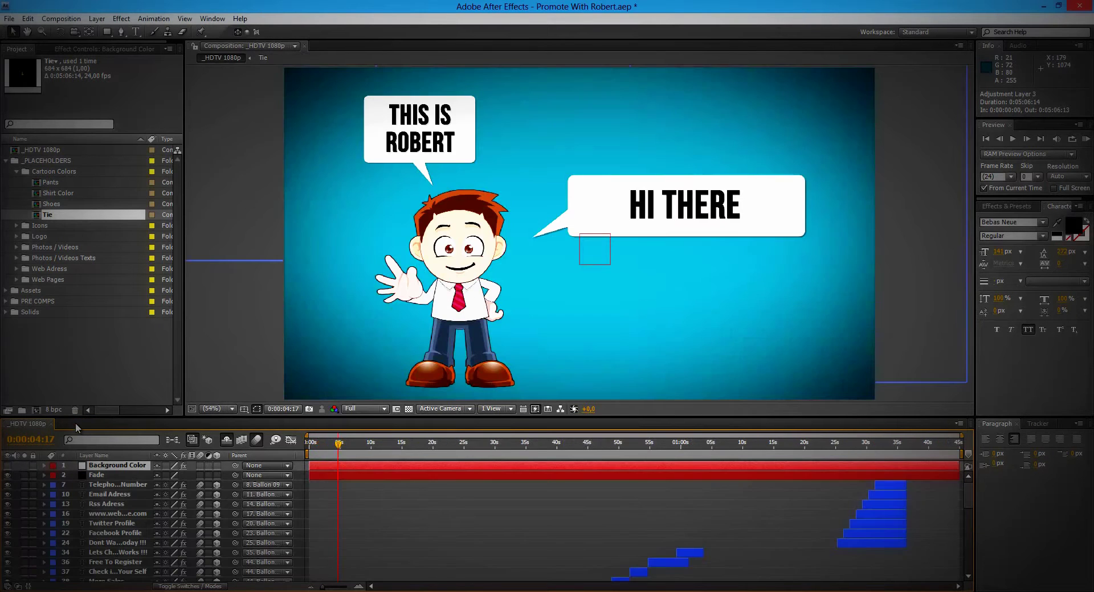
Step: Collapse the Cartoon Colors folder, expand the Icons folder and its Images, and move the main composition's time to 0:01:34:02
{"action": "left_click", "coordinate": [16, 171]}
{"action": "left_click", "coordinate": [48, 183]}
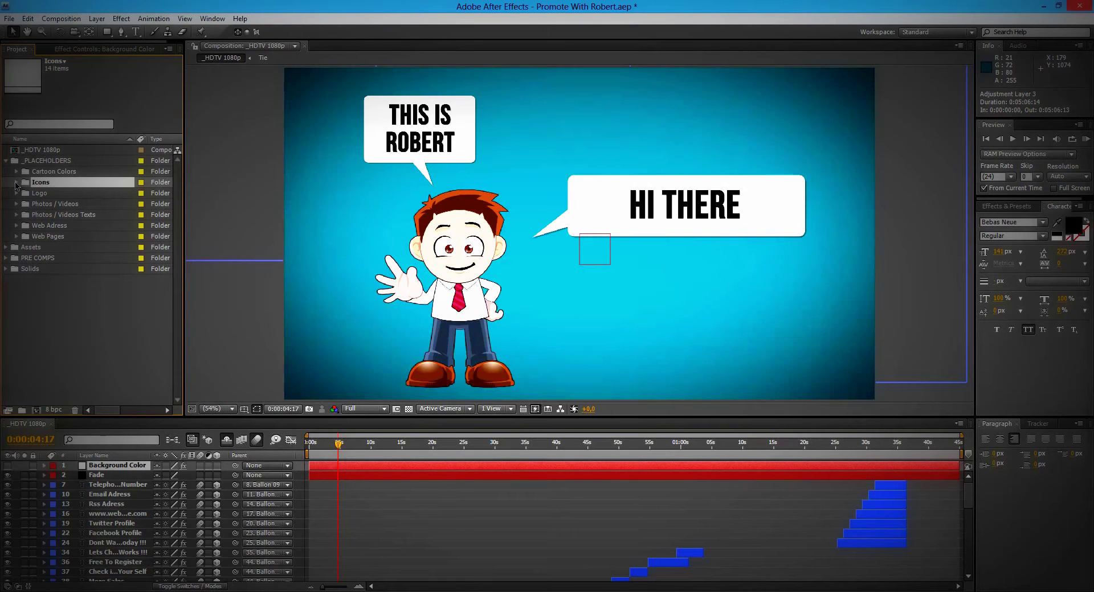
{"action": "left_click", "coordinate": [17, 183]}
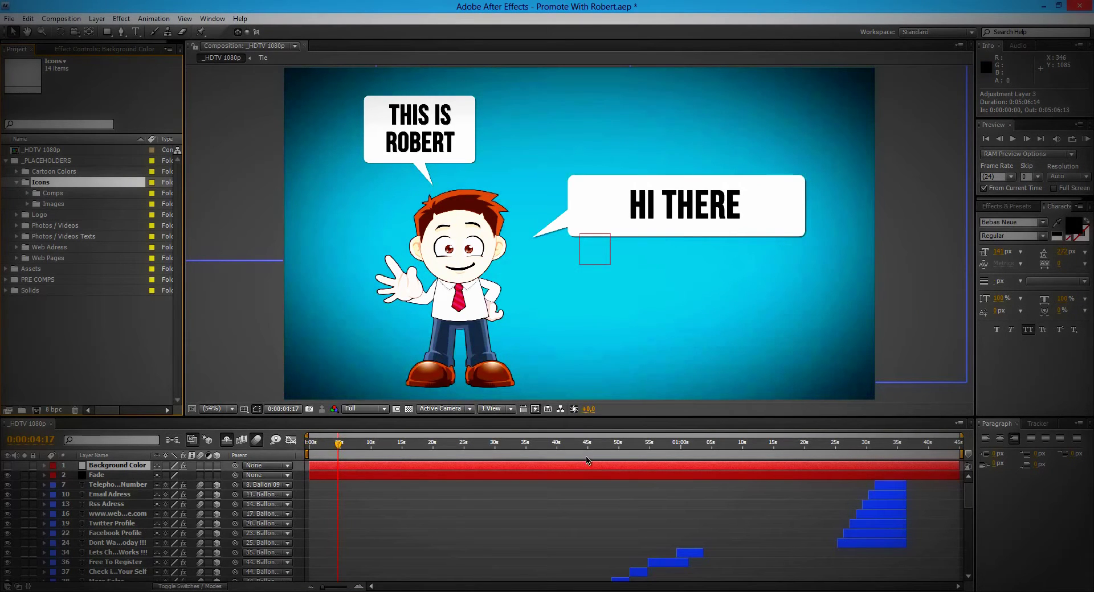
{"action": "left_click", "coordinate": [869, 444]}
{"action": "left_click_drag", "start_coordinate": [884, 447], "coordinate": [892, 447]}
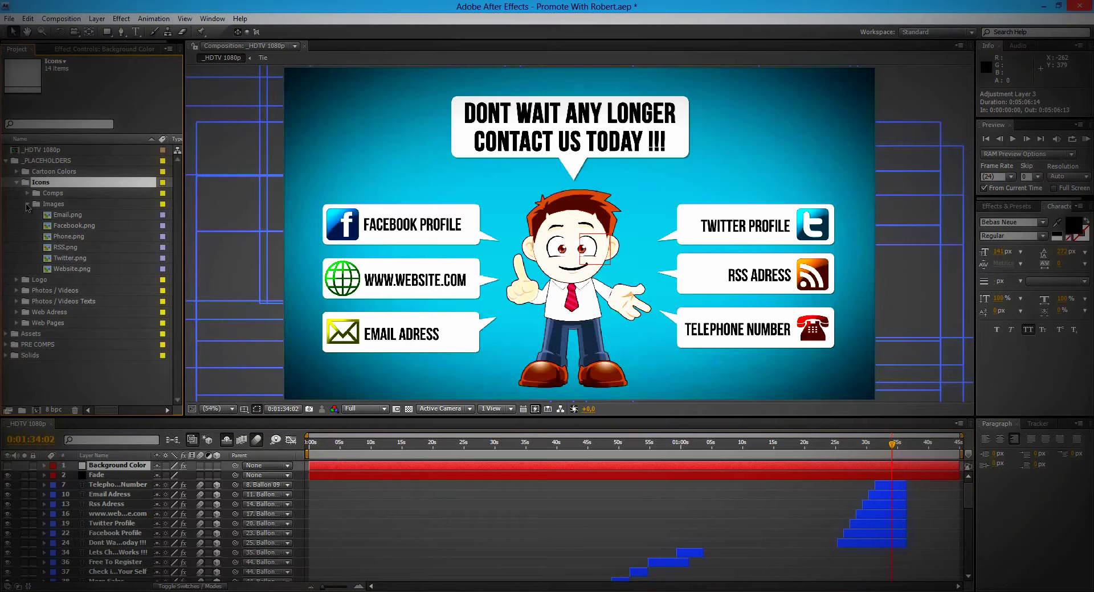
Step: Show the Replace Footage options for the Email.png icon image
{"action": "left_click", "coordinate": [68, 217]}
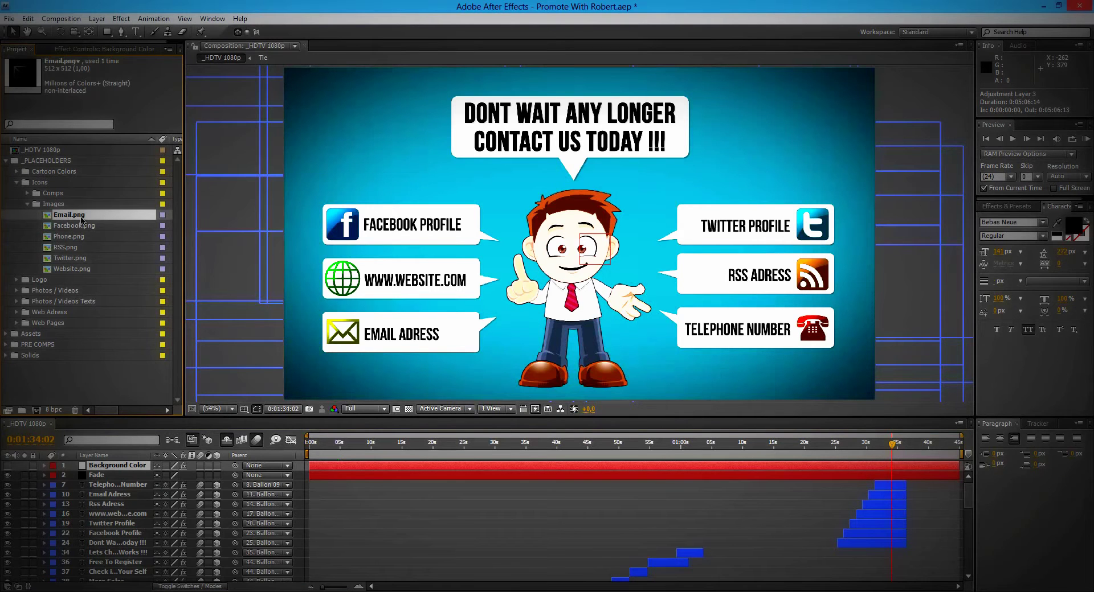
{"action": "right_click", "coordinate": [69, 219]}
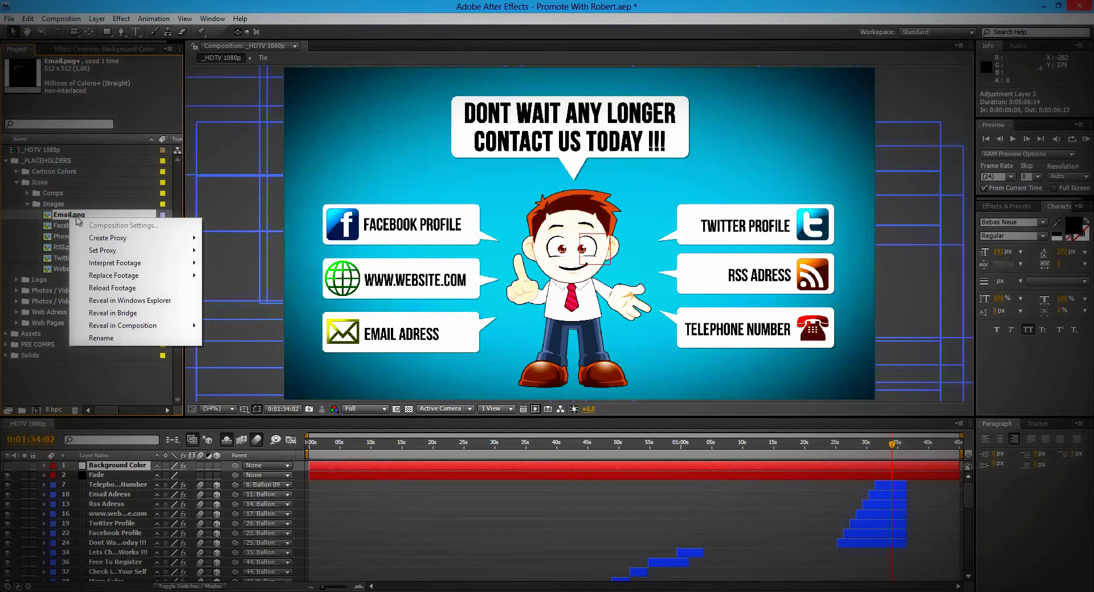
{"action": "mouse_move", "coordinate": [130, 276]}
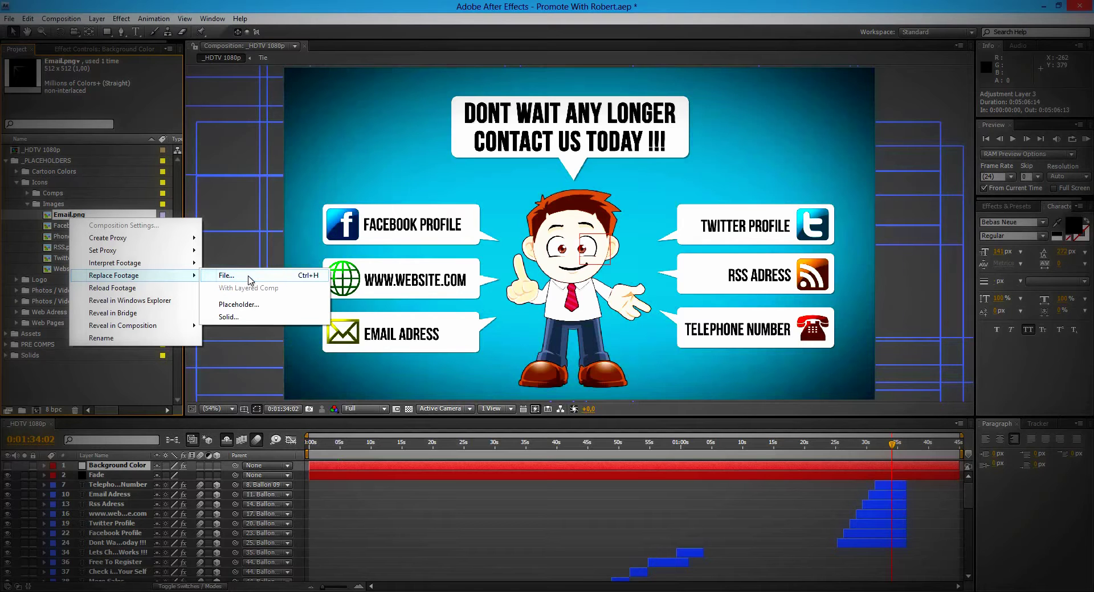
Step: Import Icon Example 1.png and Icon Example 2.png into the Images folder and open the Email icon composition
{"action": "left_click", "coordinate": [55, 204]}
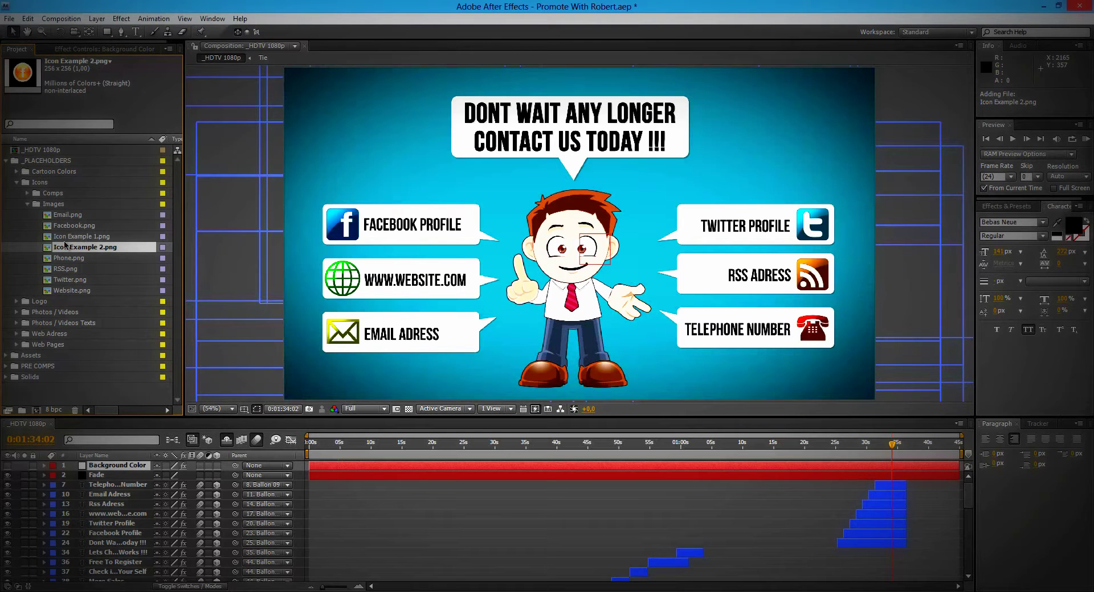
{"action": "left_click", "coordinate": [27, 193]}
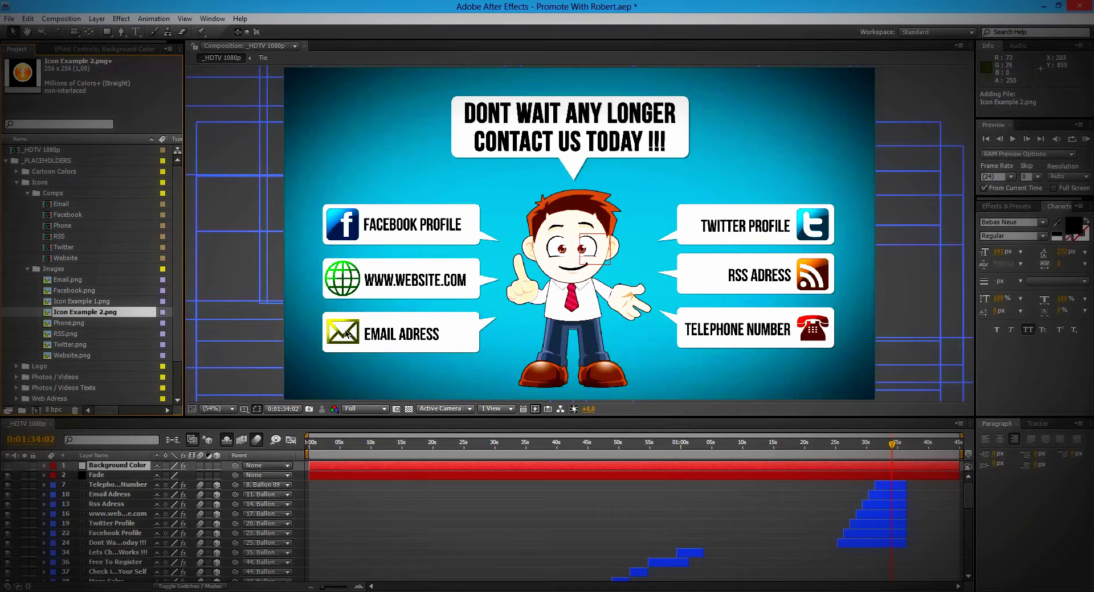
{"action": "left_click", "coordinate": [68, 206]}
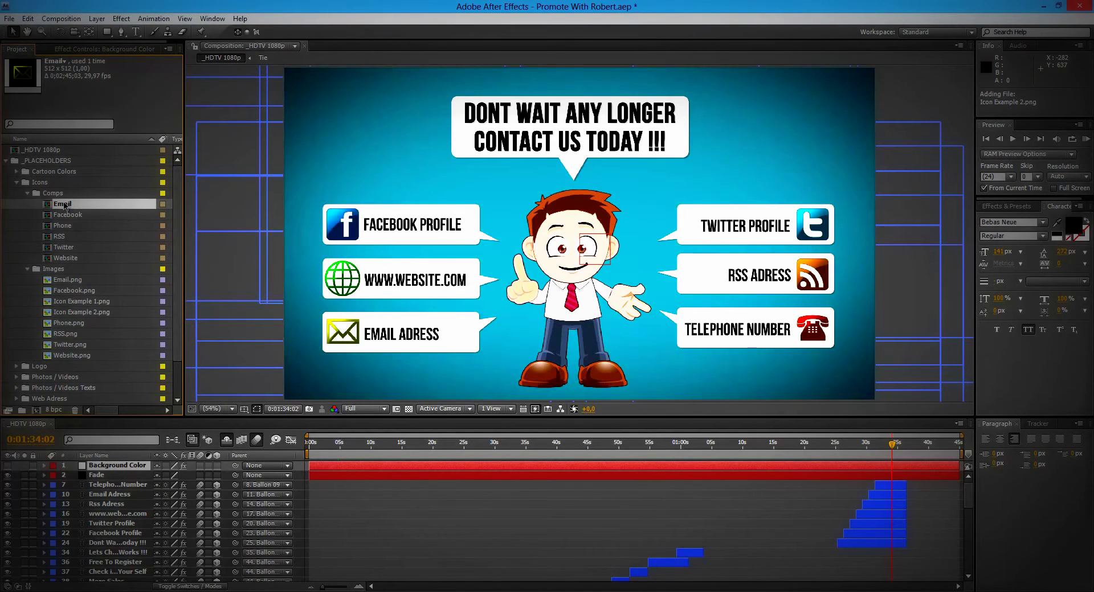
{"action": "double_click", "coordinate": [65, 206]}
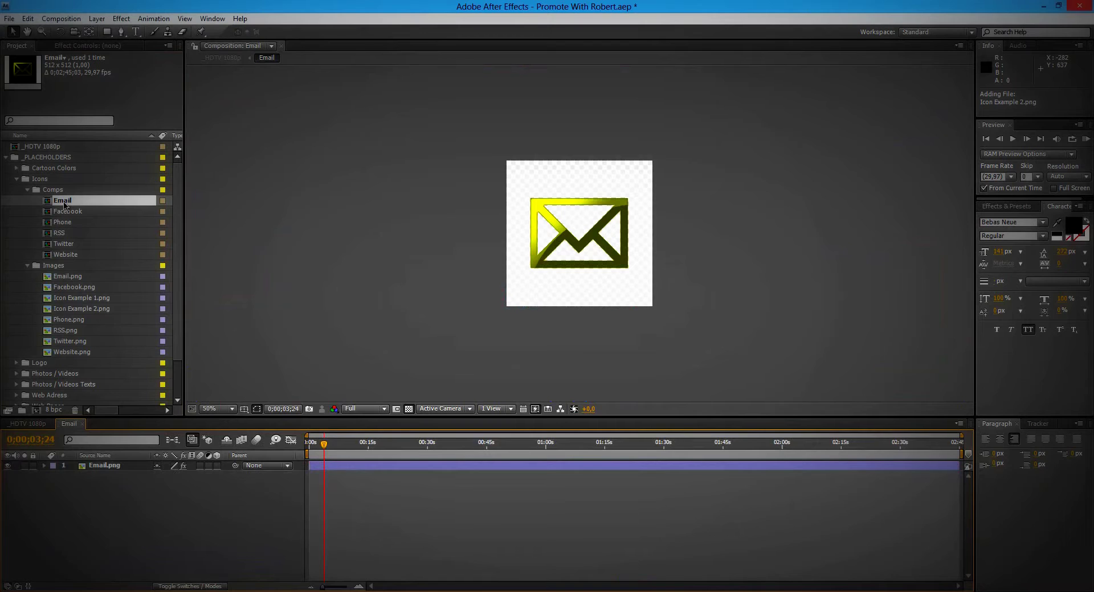
Step: Replace the Email.png layer in the Email composition with Icon Example 1.png and check the icon in the main composition
{"action": "left_click", "coordinate": [69, 298]}
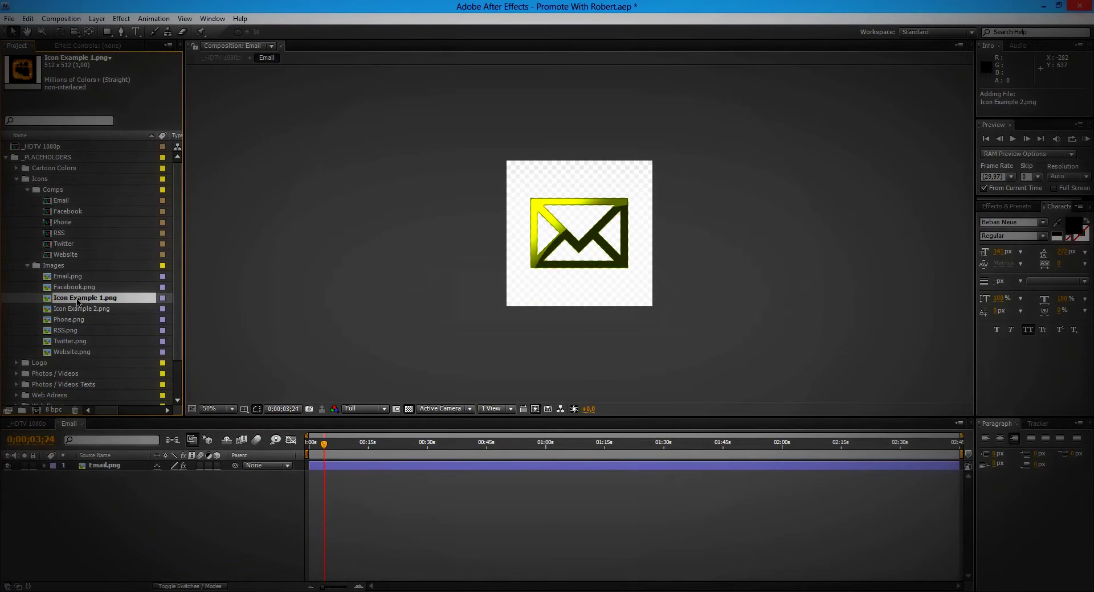
{"action": "left_click", "coordinate": [104, 466]}
{"action": "left_click", "coordinate": [111, 47]}
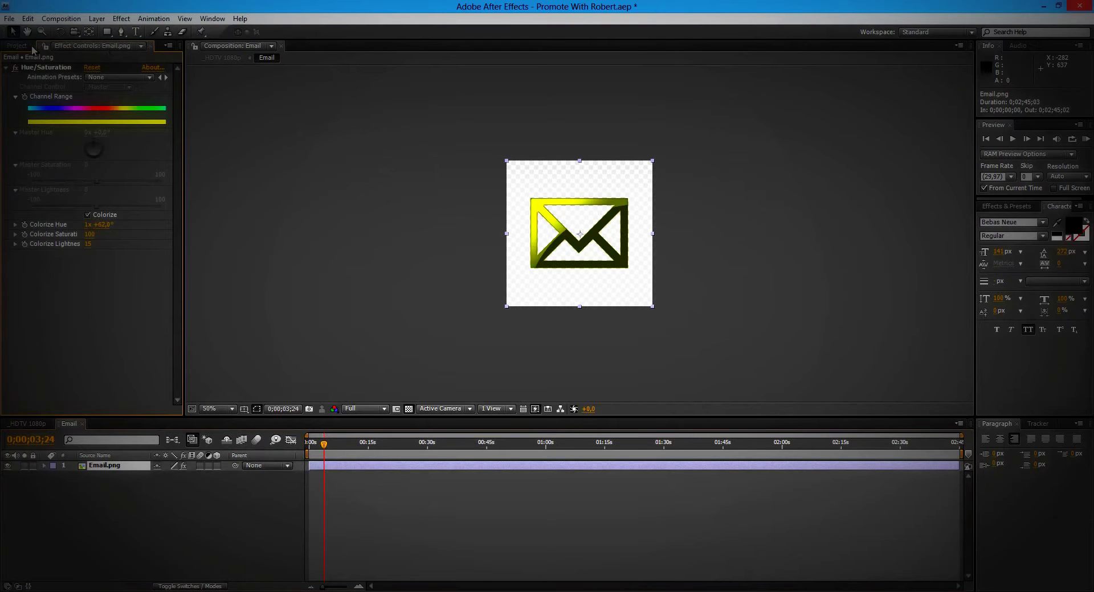
{"action": "left_click", "coordinate": [26, 48]}
{"action": "left_click", "coordinate": [110, 469]}
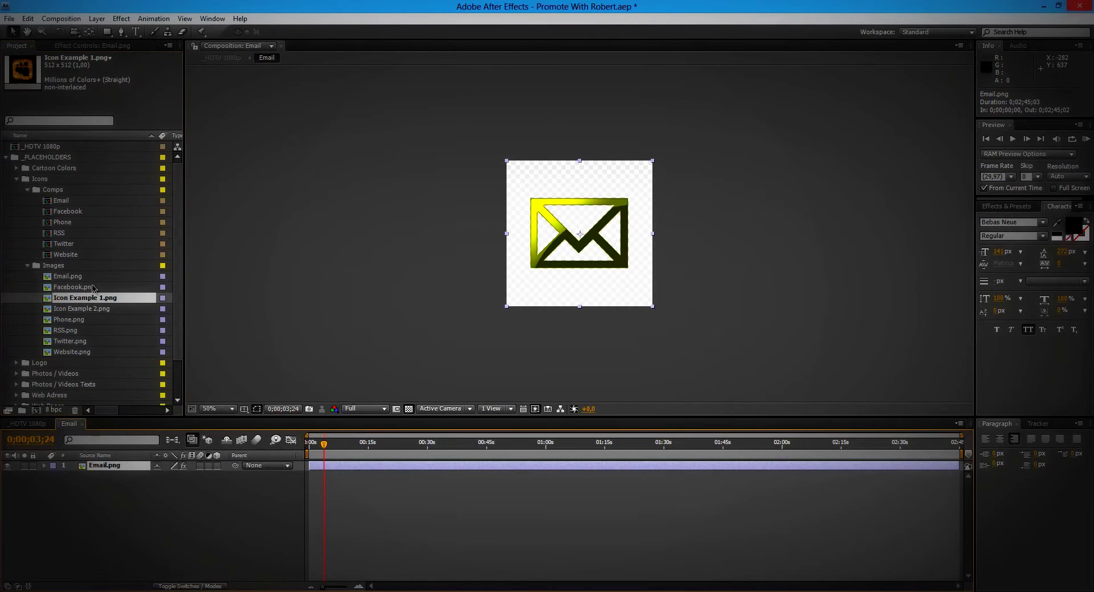
{"action": "left_click_drag", "start_coordinate": [95, 300], "coordinate": [110, 467]}
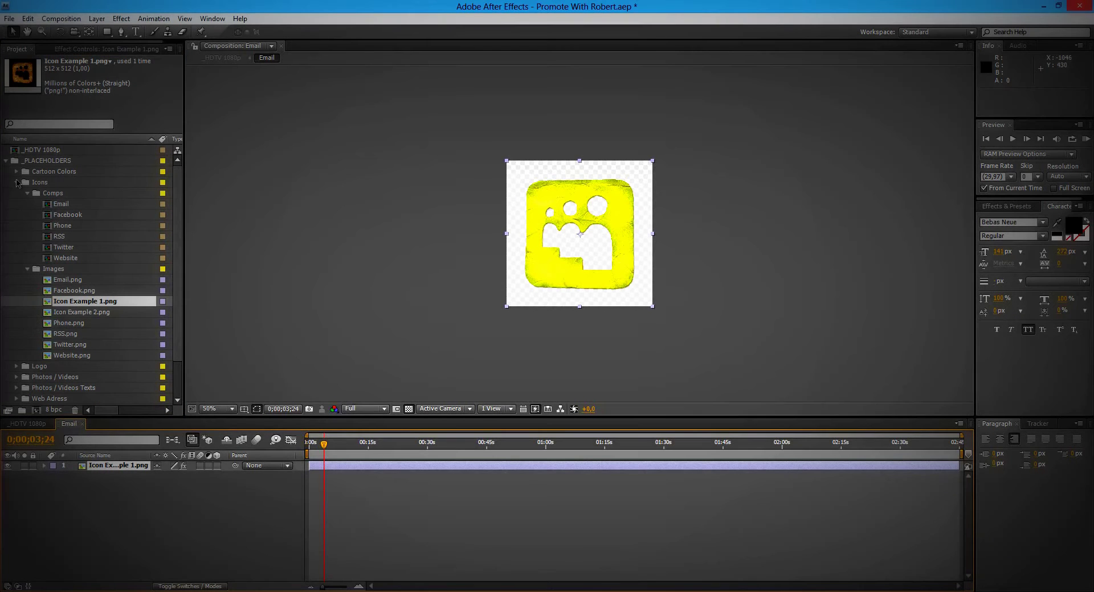
{"action": "left_click", "coordinate": [117, 469]}
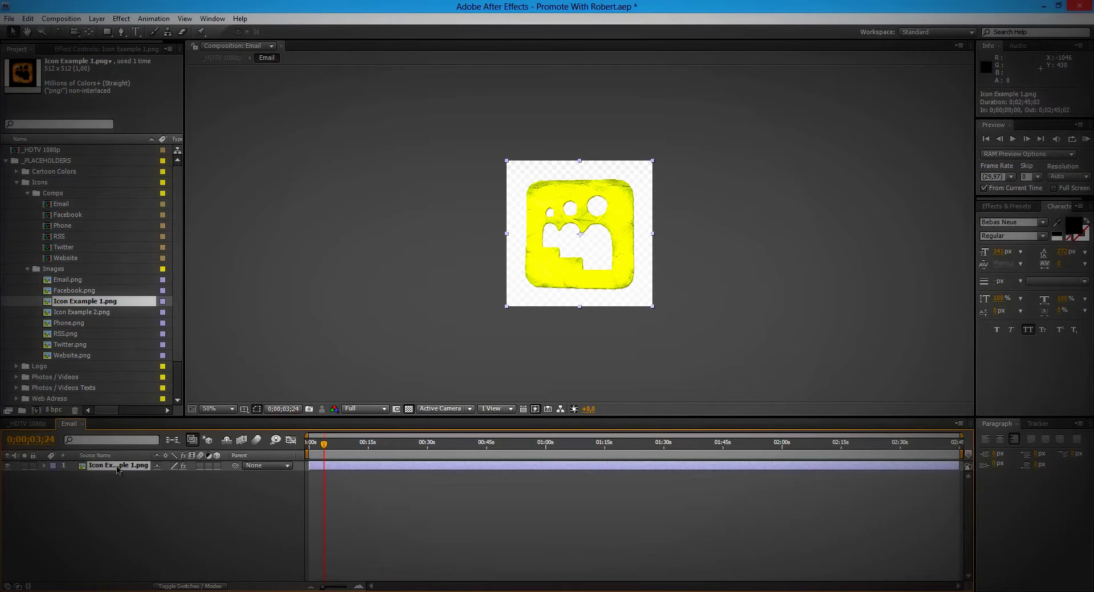
{"action": "left_click", "coordinate": [30, 426]}
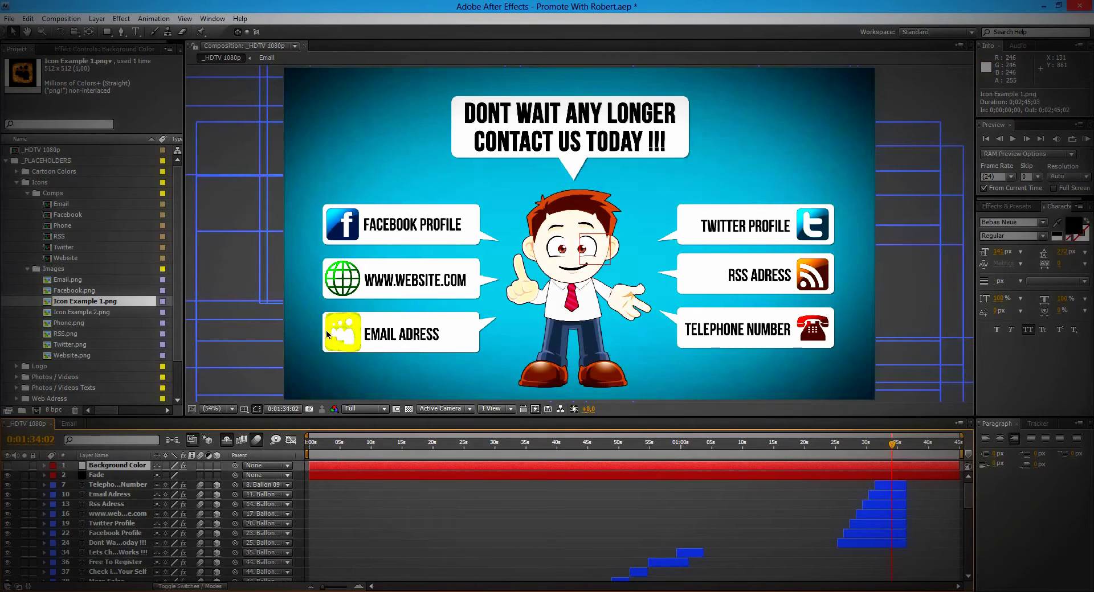
Step: Turn off the Hue/Saturation effect on the Icon Example 1.png layer and check the icon in the main composition
{"action": "left_click", "coordinate": [69, 424]}
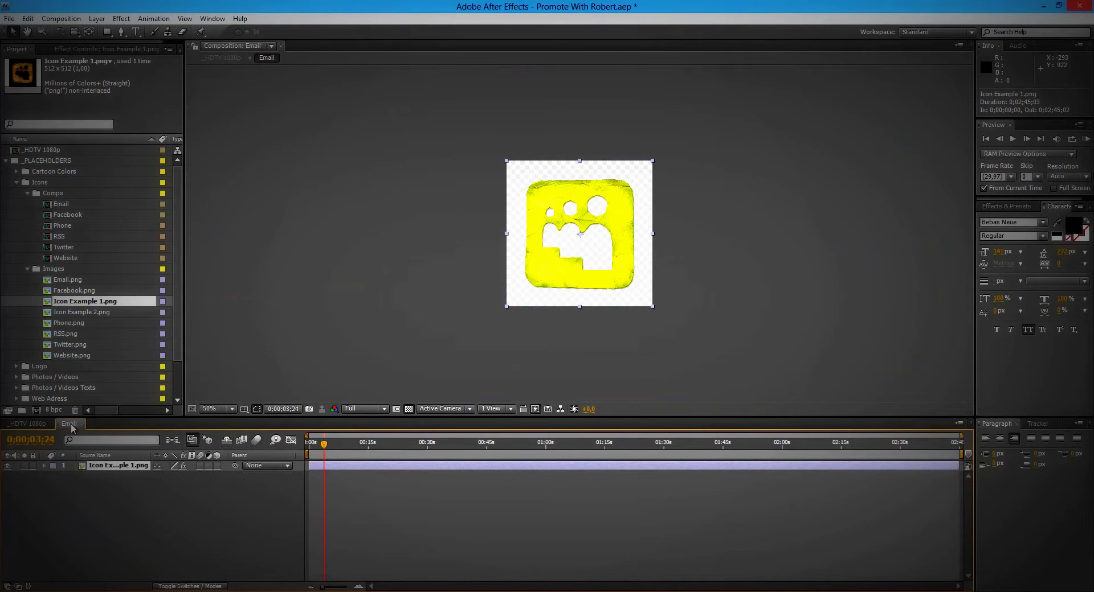
{"action": "left_click", "coordinate": [108, 49]}
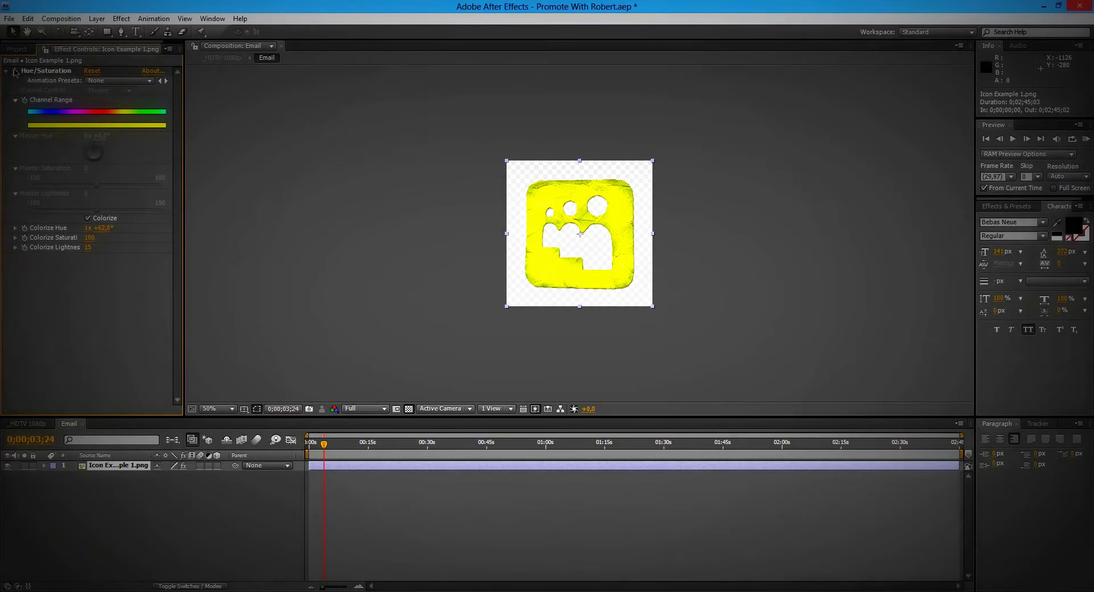
{"action": "left_click", "coordinate": [15, 71]}
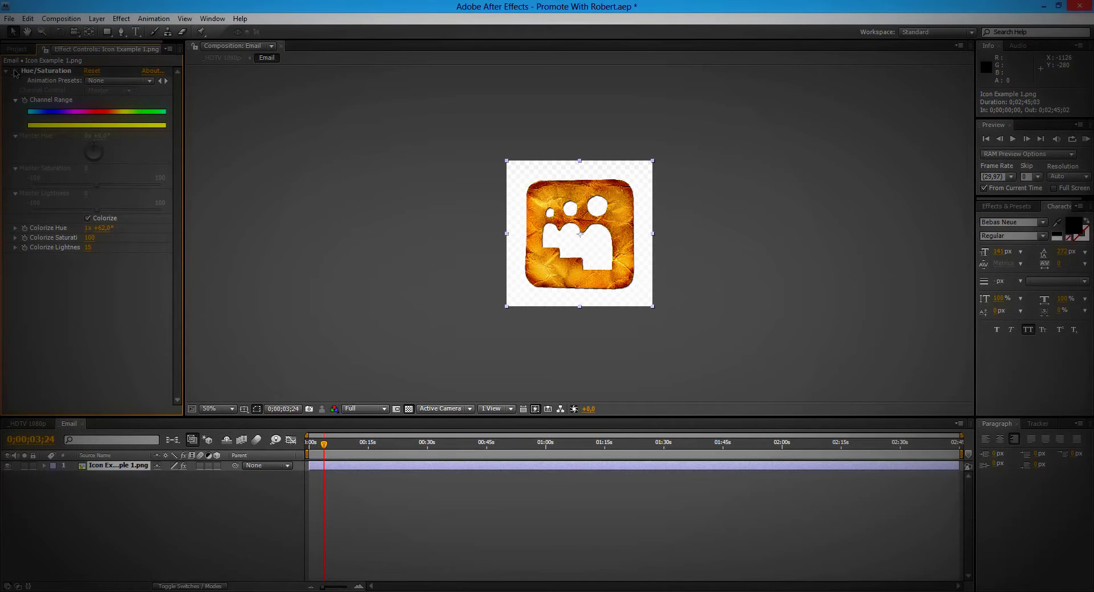
{"action": "left_click", "coordinate": [28, 424]}
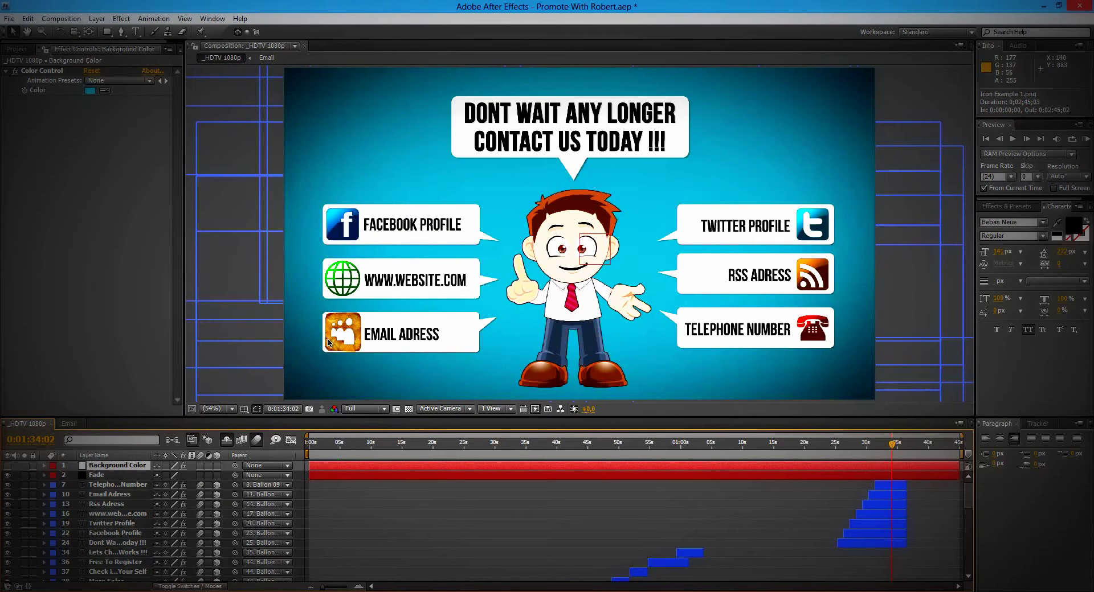
Step: Scale the Icon Example 1.png layer down to 91% in the Email composition and check its size in the main composition
{"action": "left_click", "coordinate": [69, 424]}
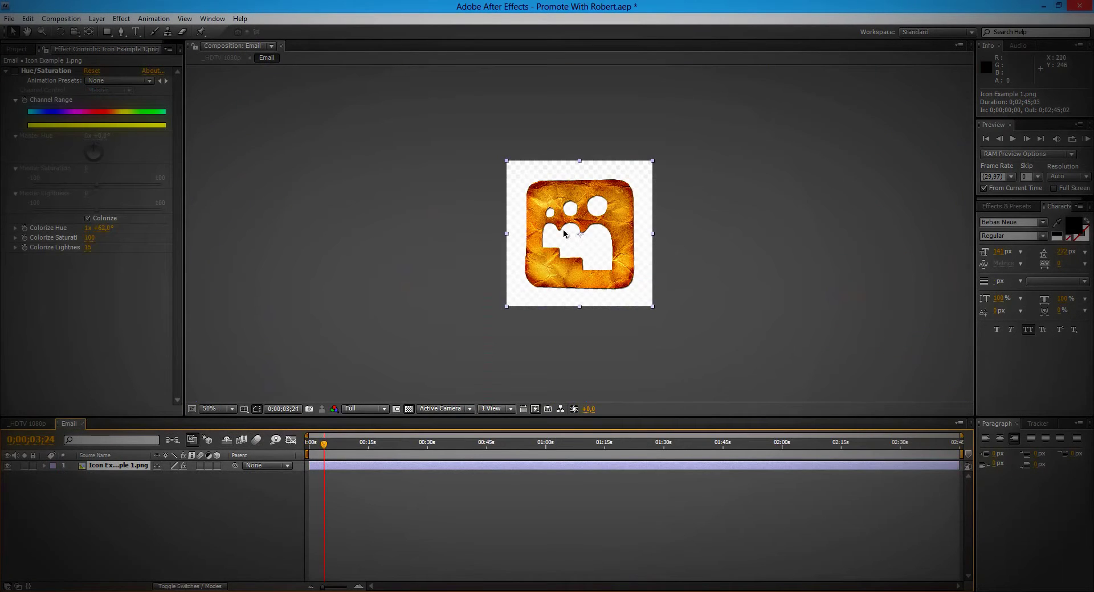
{"action": "left_click", "coordinate": [43, 424]}
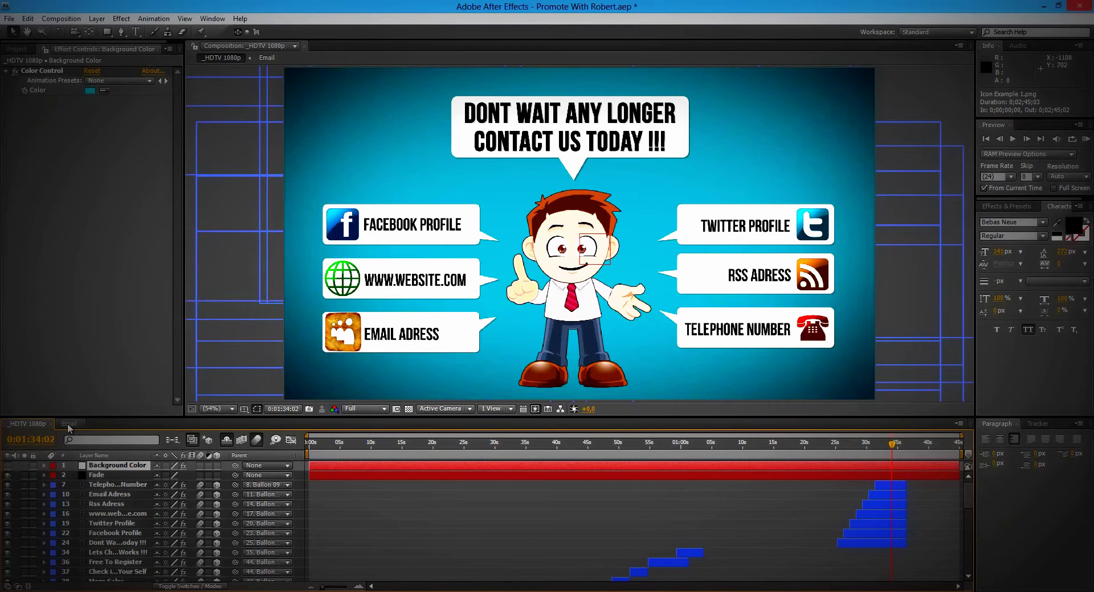
{"action": "left_click", "coordinate": [68, 424]}
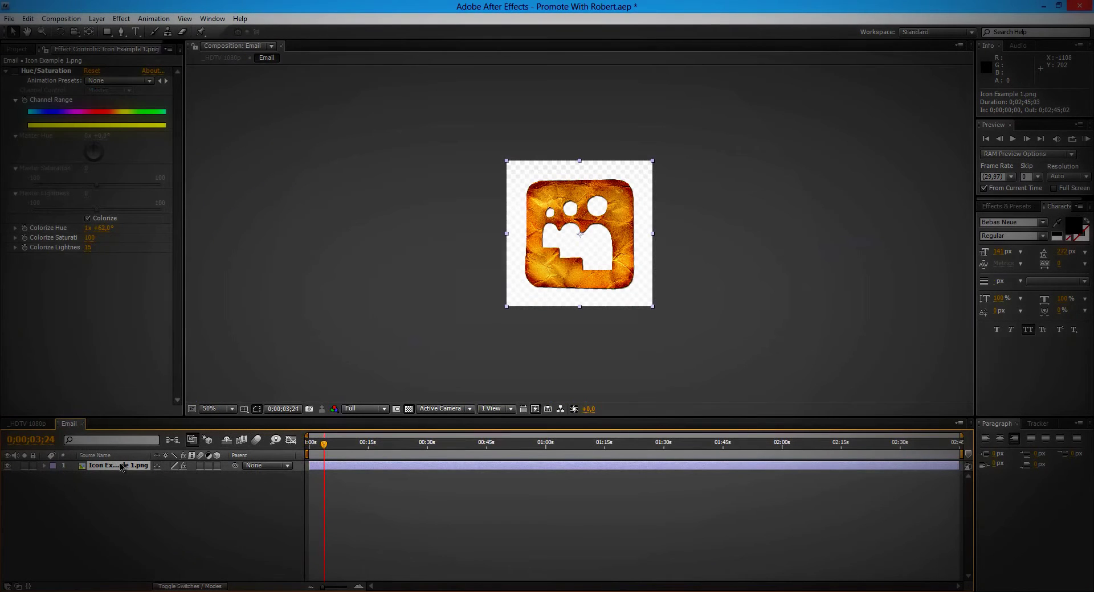
{"action": "key", "text": "alt+shift+s"}
{"action": "left_click_drag", "start_coordinate": [171, 476], "coordinate": [160, 476]}
{"action": "left_click", "coordinate": [45, 425]}
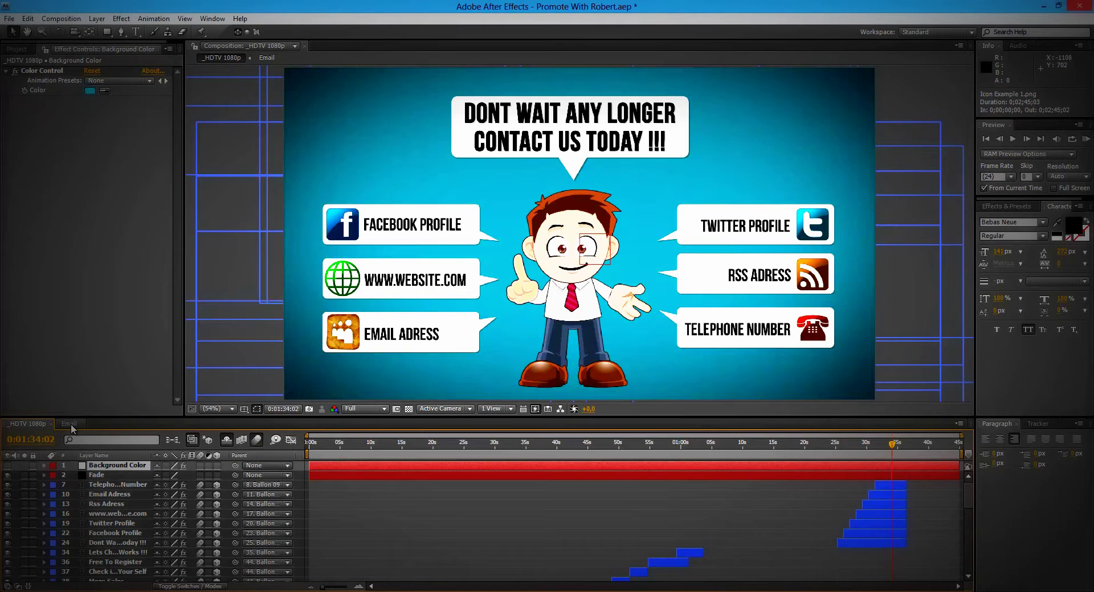
Step: Turn on the Email icon's Hue/Saturation effect, set Colorize Hue to 1x +164° and Saturation to 42, lower Lightness, and check the main composition
{"action": "left_click", "coordinate": [70, 424]}
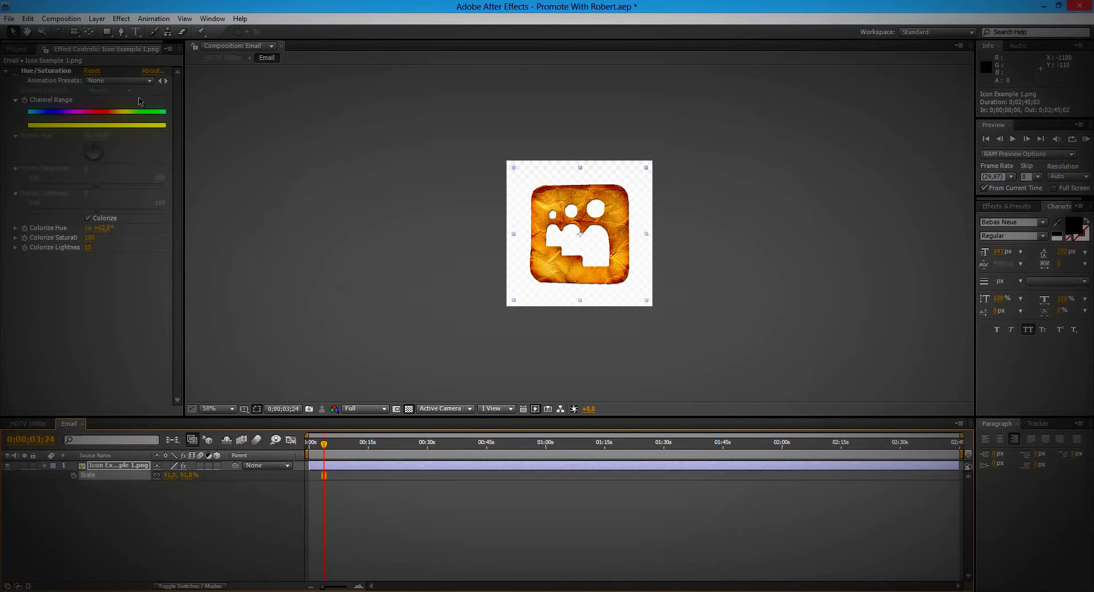
{"action": "left_click", "coordinate": [16, 72]}
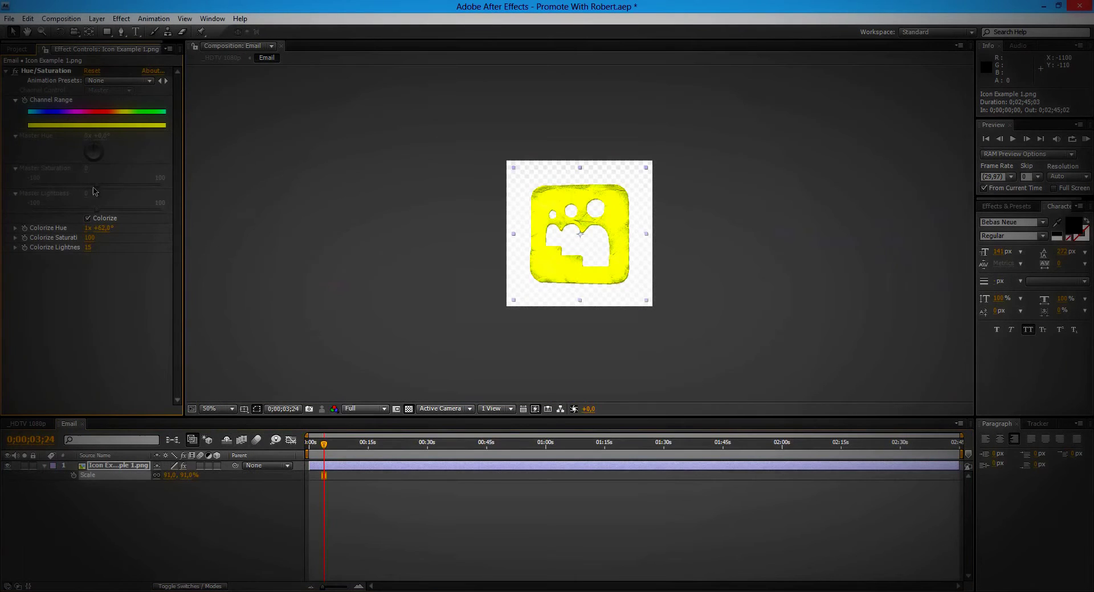
{"action": "left_click", "coordinate": [84, 237]}
{"action": "left_click_drag", "start_coordinate": [84, 237], "coordinate": [163, 224]}
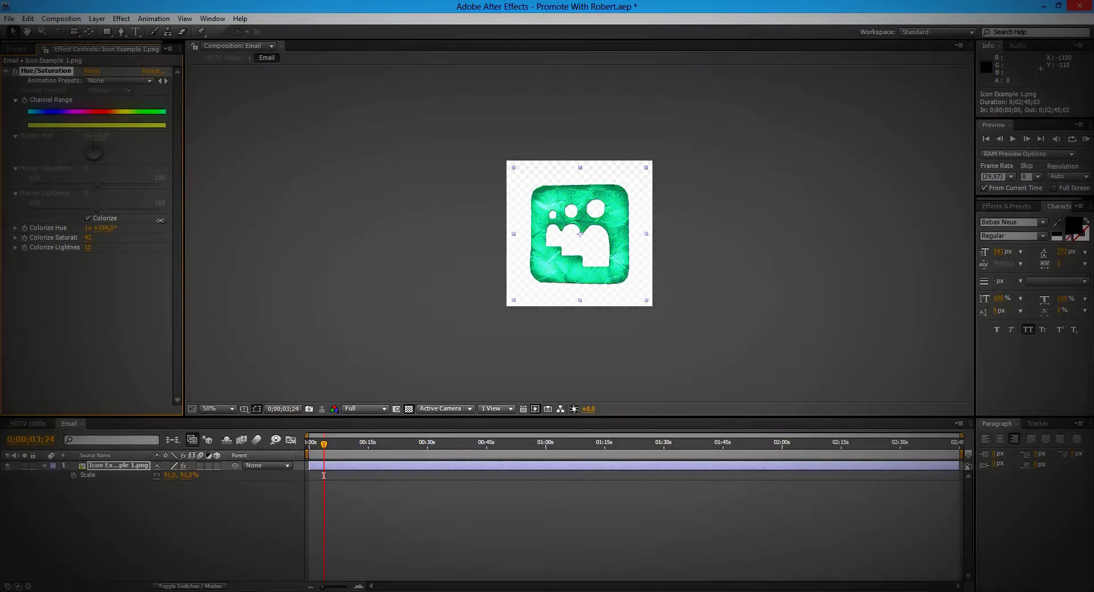
{"action": "left_click_drag", "start_coordinate": [90, 248], "coordinate": [76, 246]}
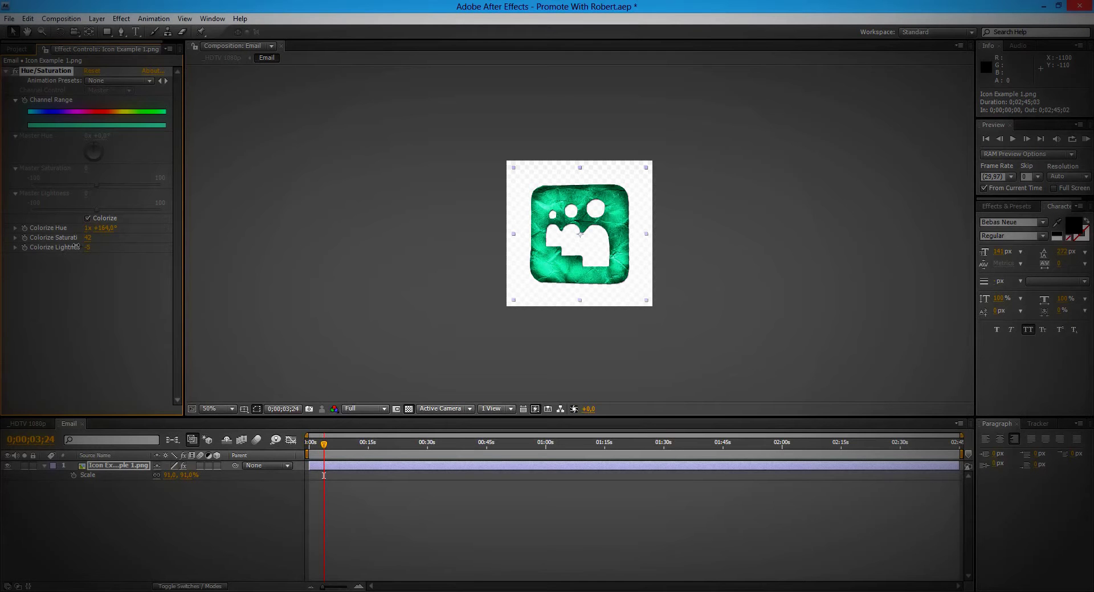
{"action": "left_click", "coordinate": [35, 424]}
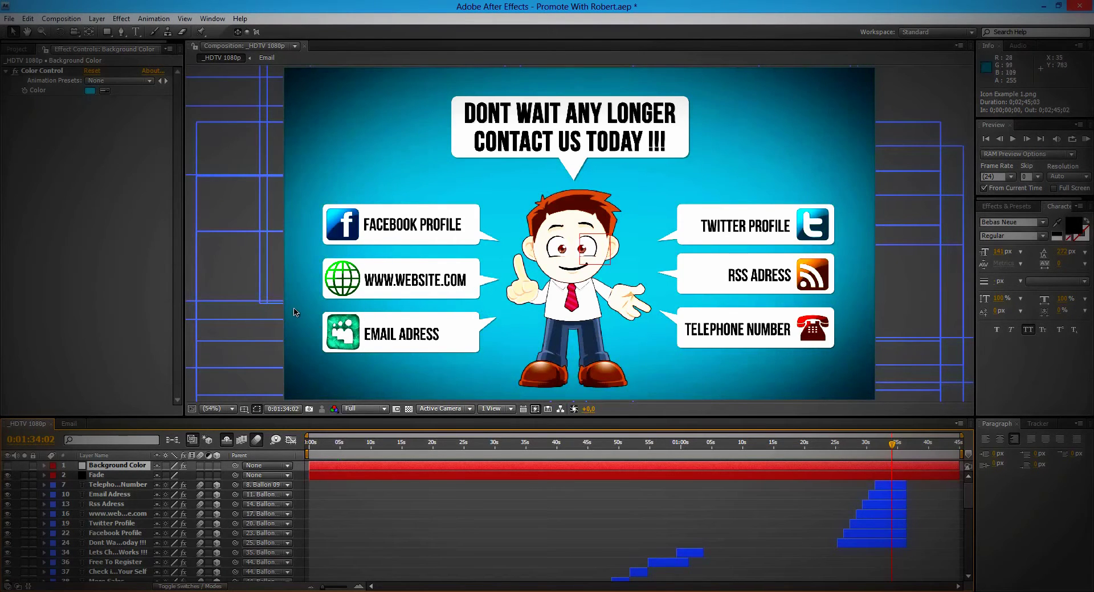
Step: Open the Facebook icon composition and delete its Medium solid layer below Facebook.png
{"action": "left_click", "coordinate": [15, 49]}
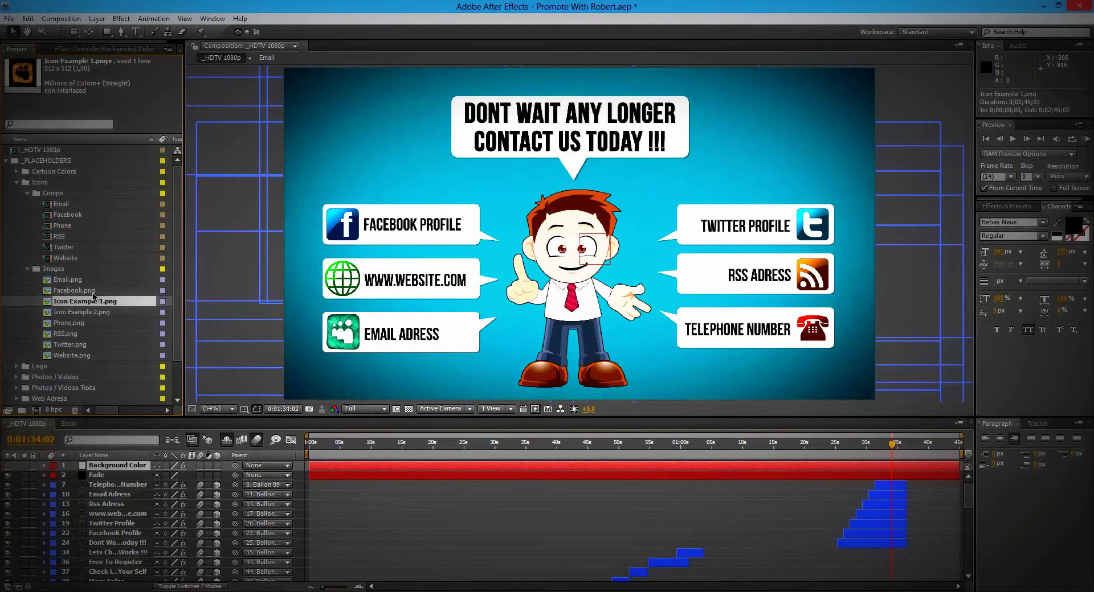
{"action": "double_click", "coordinate": [62, 216]}
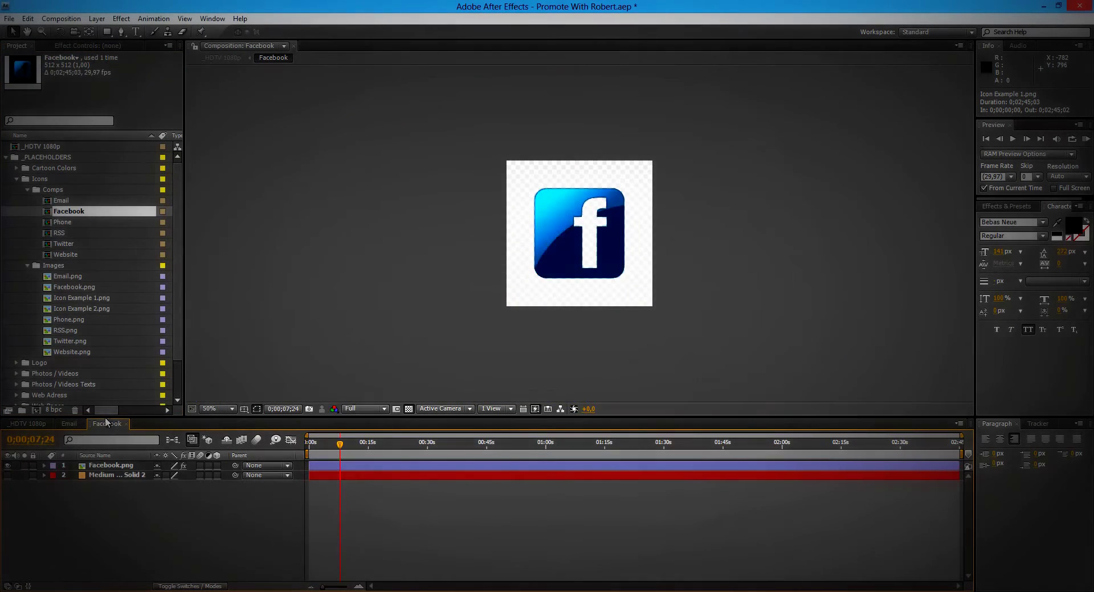
{"action": "left_click", "coordinate": [104, 467]}
{"action": "left_click", "coordinate": [100, 476]}
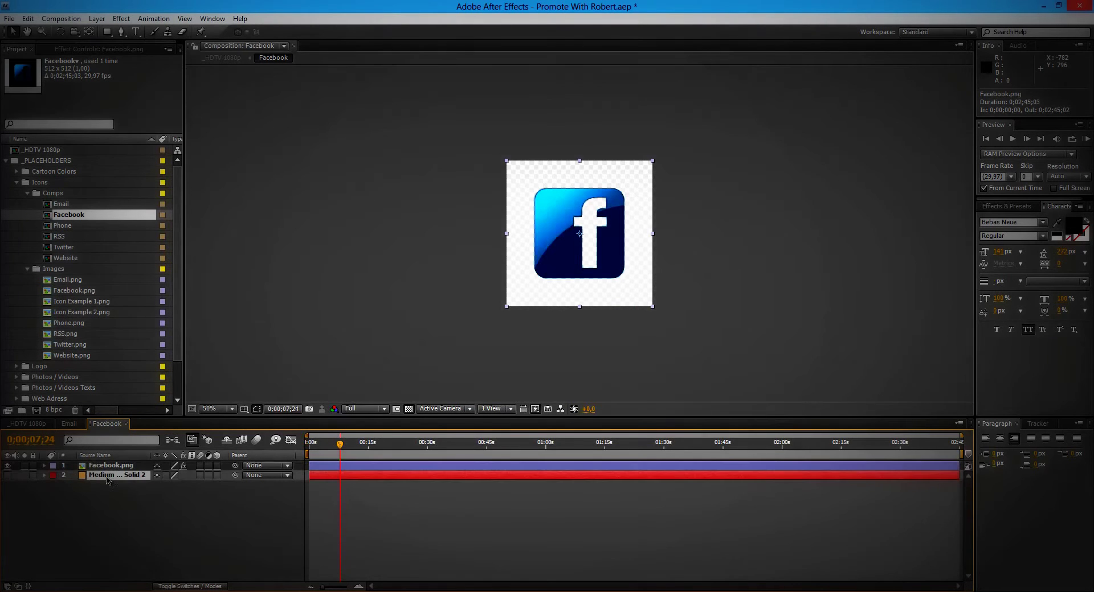
{"action": "key", "text": "Delete"}
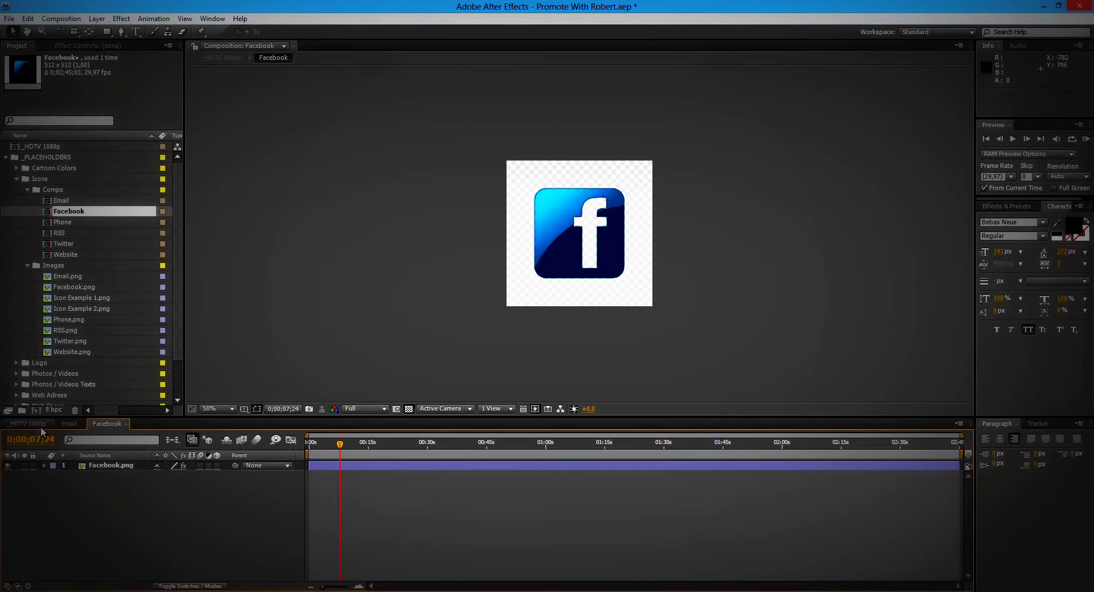
Step: Replace the Facebook.png layer in the Facebook composition with Icon Example 2.png
{"action": "left_click", "coordinate": [92, 310]}
{"action": "mouse_move", "coordinate": [94, 312]}
{"action": "left_mouse_down"}
{"action": "mouse_move", "coordinate": [109, 462]}
{"action": "mouse_move", "coordinate": [101, 315]}
{"action": "left_mouse_up"}
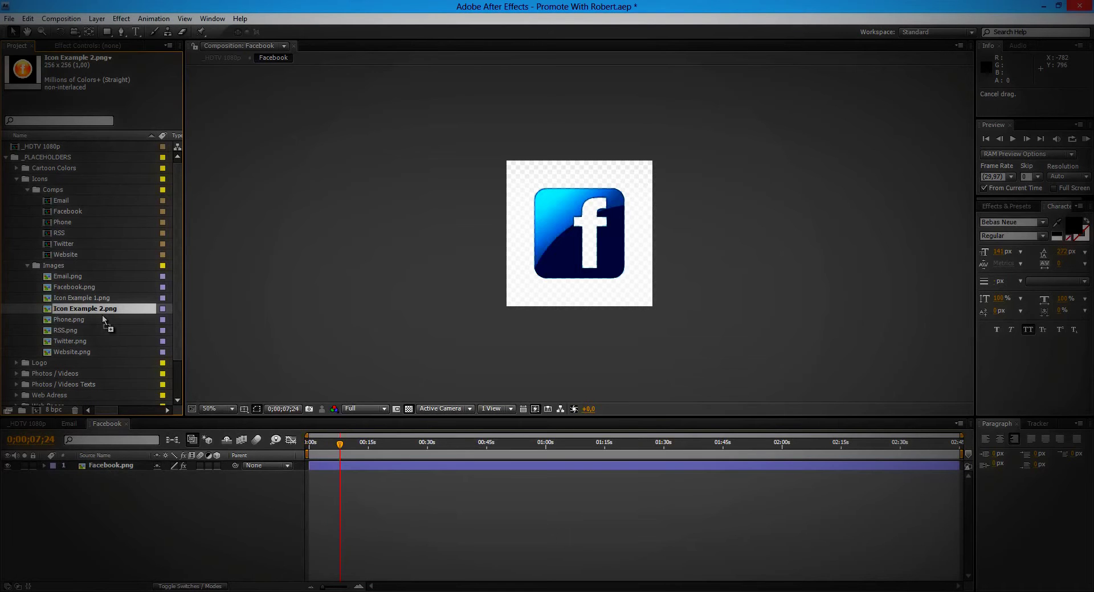
{"action": "left_click", "coordinate": [121, 470]}
{"action": "left_click_drag", "start_coordinate": [104, 313], "coordinate": [115, 468]}
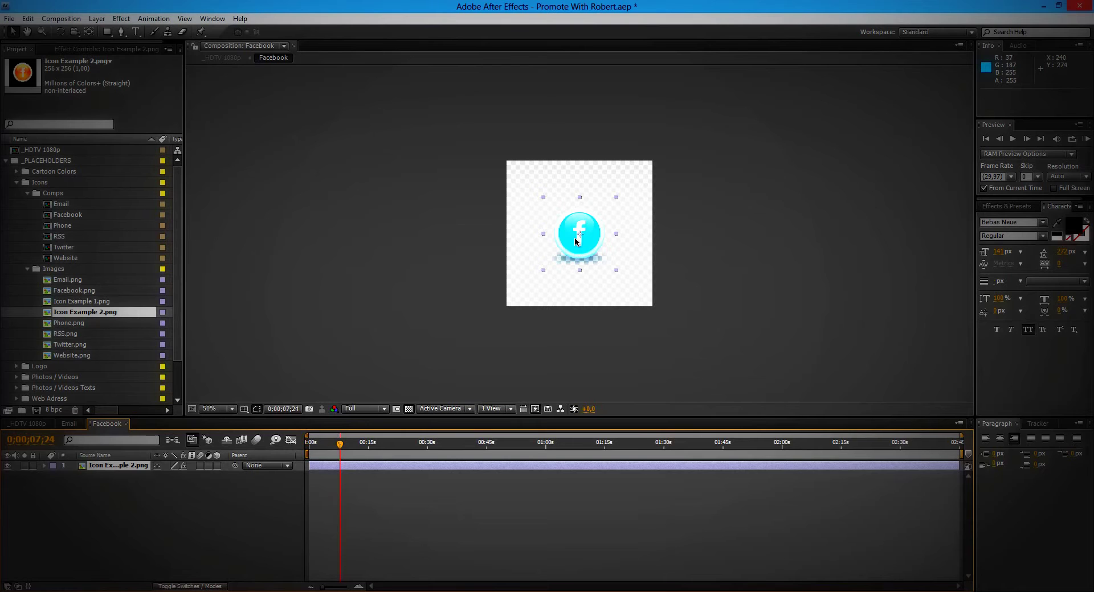
Step: Scale the Icon Example 2.png layer up to 187% and check the icon in the main composition
{"action": "key", "text": "s"}
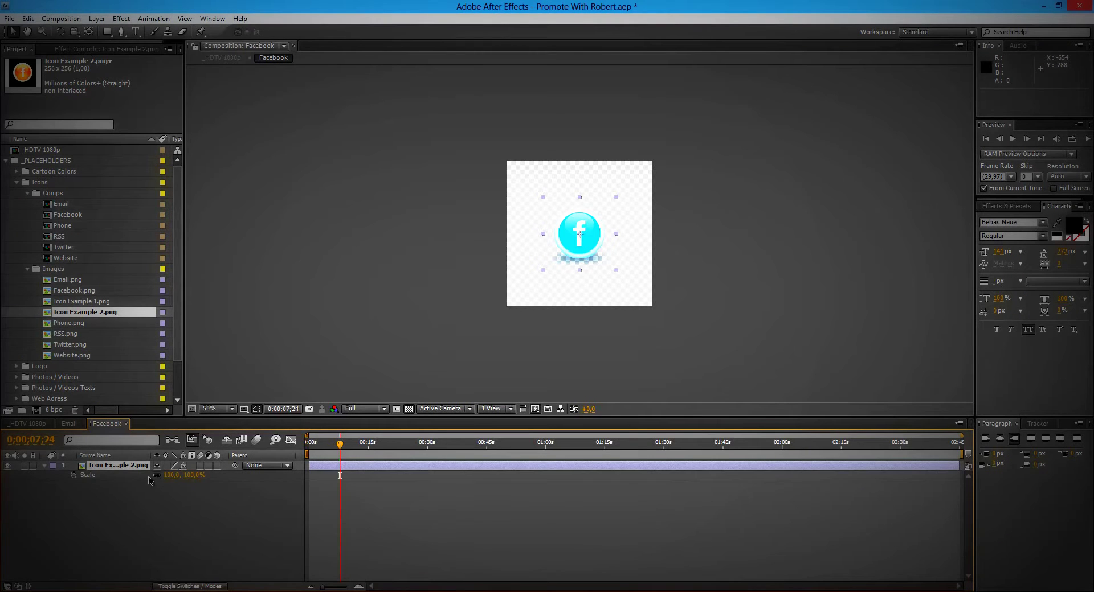
{"action": "left_click", "coordinate": [73, 475]}
{"action": "left_click_drag", "start_coordinate": [169, 475], "coordinate": [216, 474]}
{"action": "left_click", "coordinate": [28, 424]}
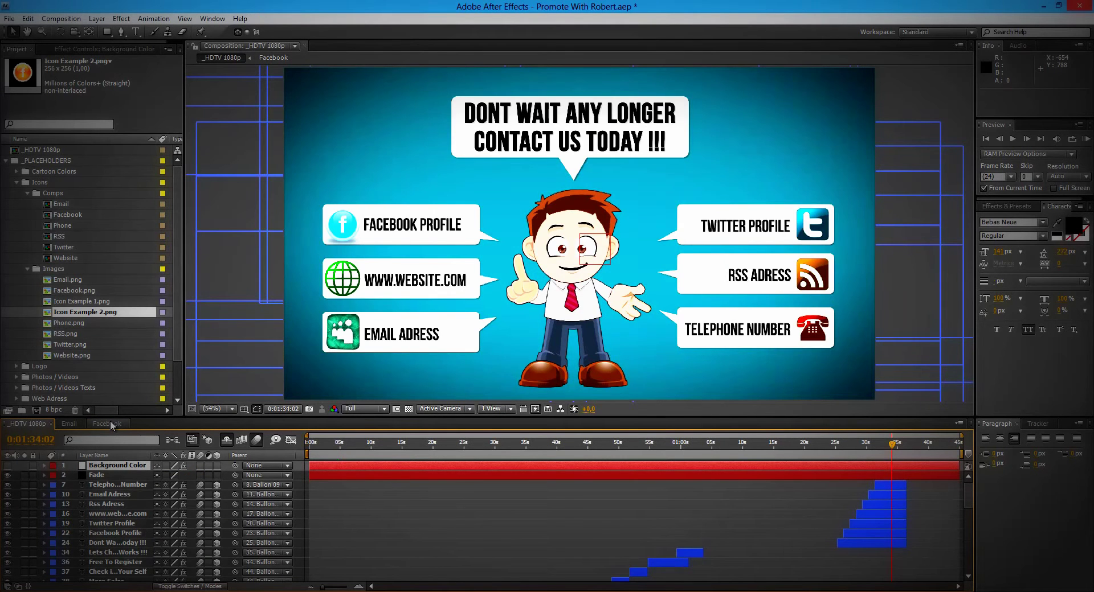
Step: Turn off the Hue/Saturation effect on the Icon Example 2.png layer and check the icon's original colours in the main composition
{"action": "left_click", "coordinate": [106, 424]}
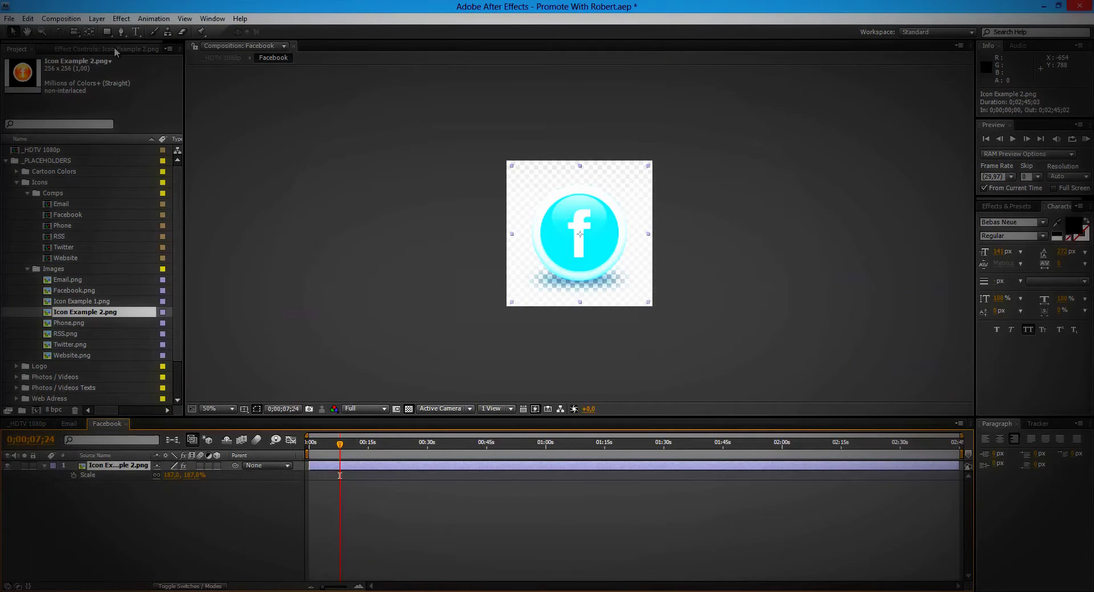
{"action": "left_click", "coordinate": [106, 49]}
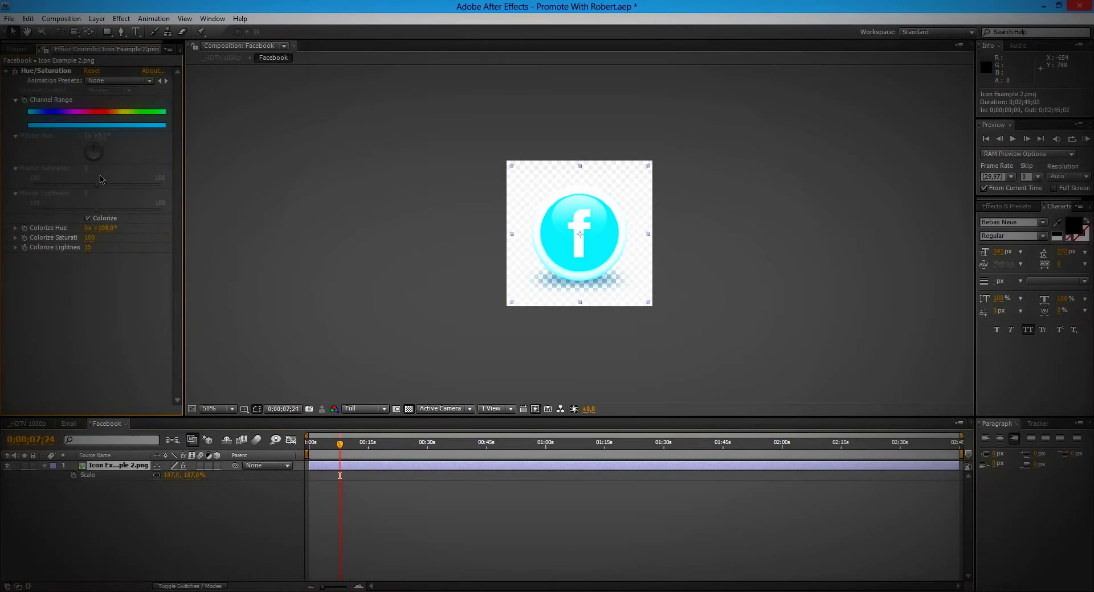
{"action": "left_click", "coordinate": [15, 72]}
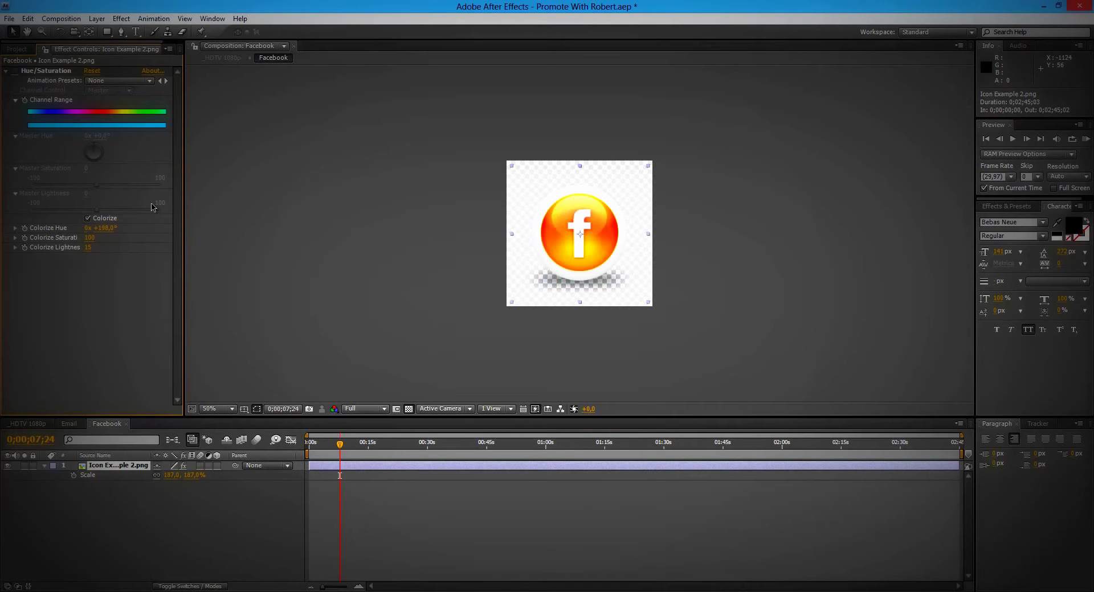
{"action": "left_click", "coordinate": [28, 424]}
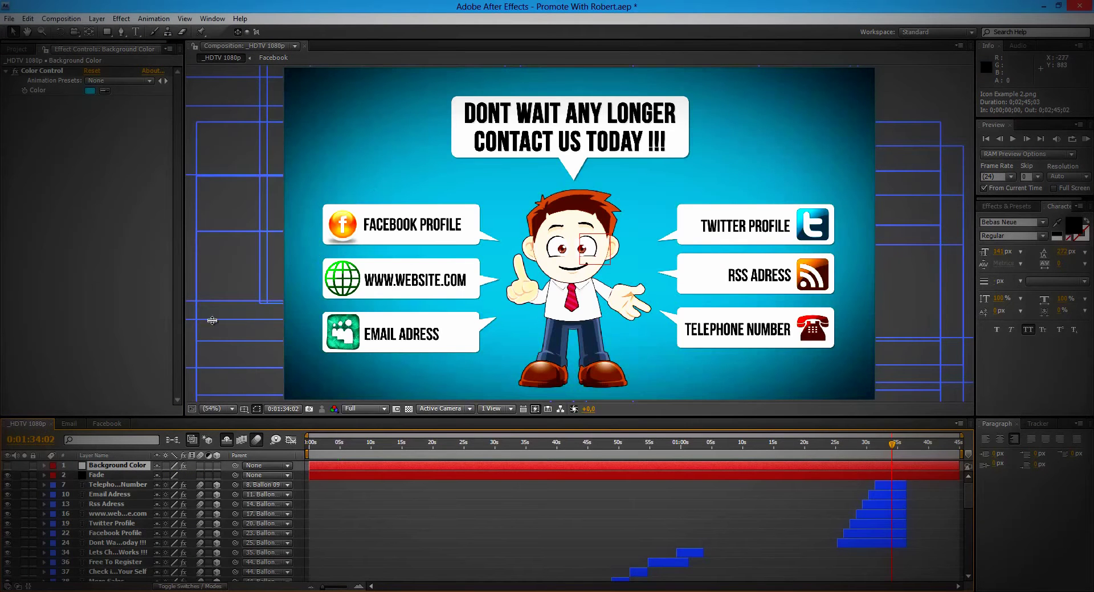
Step: Recolour the Facebook icon blue with Hue/Saturation enabled, setting Colorize Hue to 220° and adjusting Saturation and Lightness, and check the main composition
{"action": "left_click", "coordinate": [107, 424]}
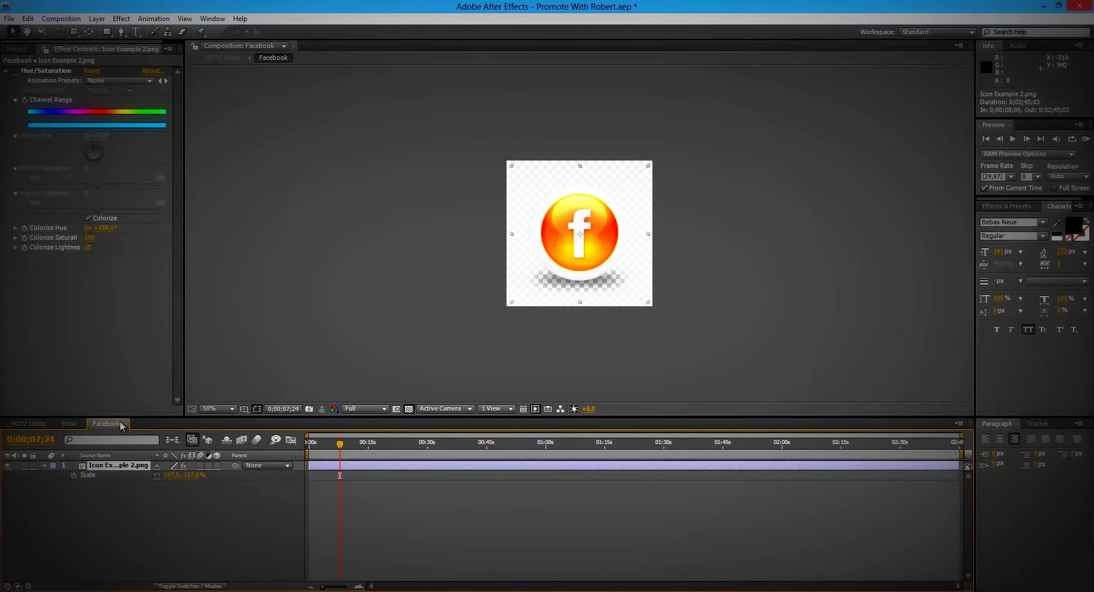
{"action": "left_click", "coordinate": [16, 71]}
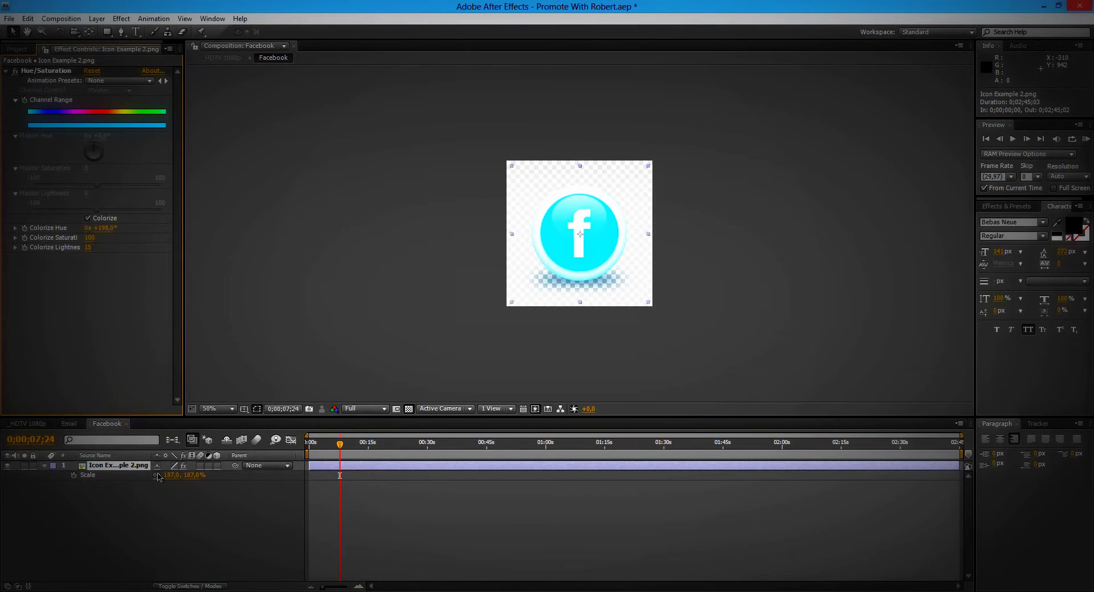
{"action": "left_click_drag", "start_coordinate": [107, 227], "coordinate": [162, 232]}
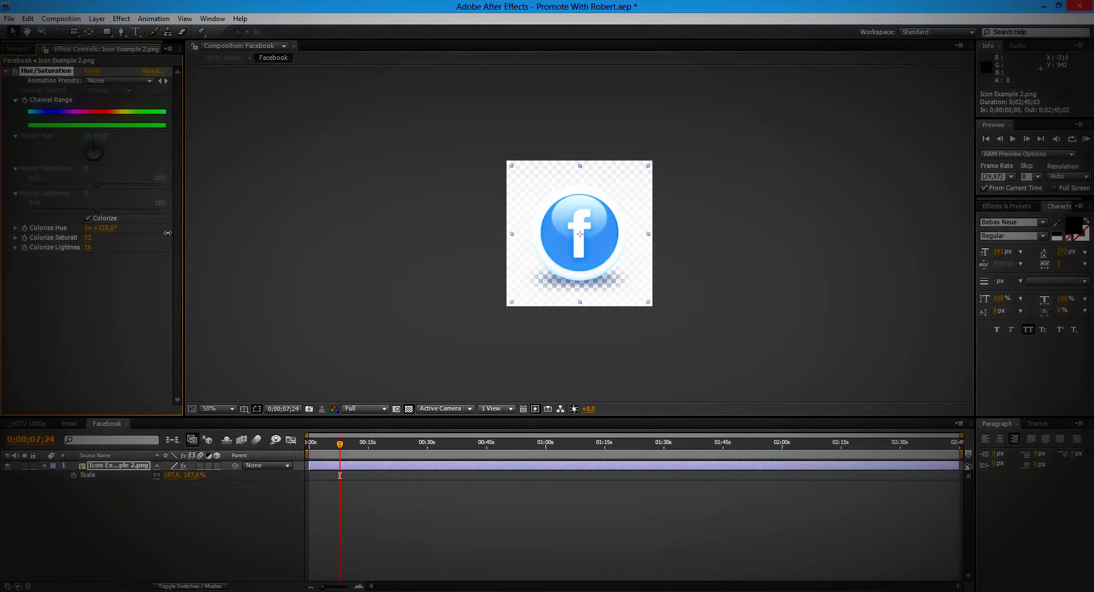
{"action": "mouse_move", "coordinate": [87, 238]}
{"action": "left_mouse_down"}
{"action": "mouse_move", "coordinate": [114, 238]}
{"action": "mouse_move", "coordinate": [72, 248]}
{"action": "mouse_move", "coordinate": [84, 248]}
{"action": "left_mouse_up"}
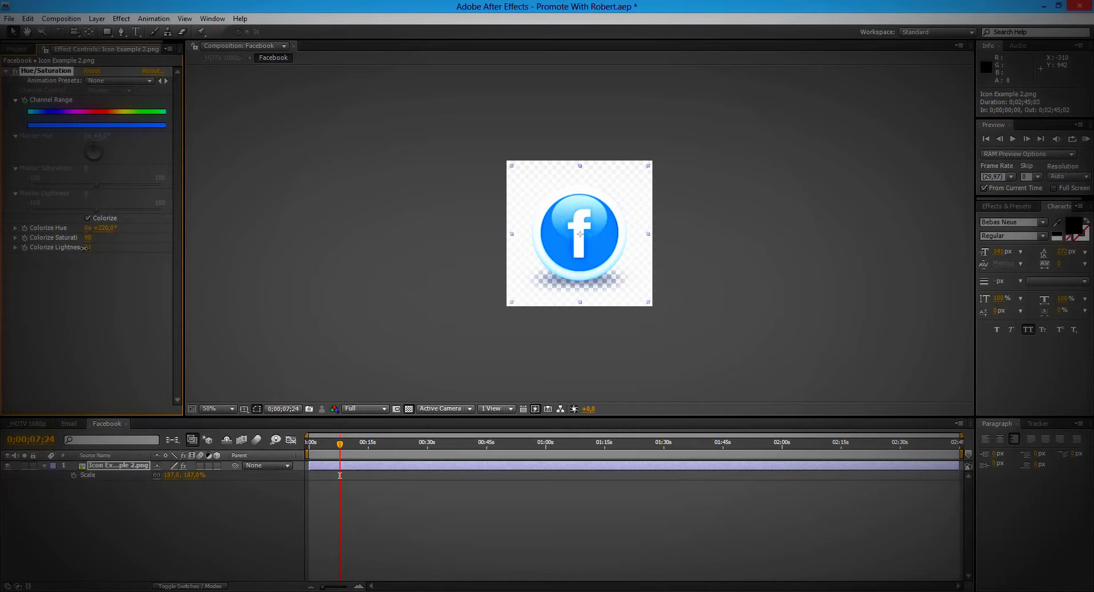
{"action": "left_click", "coordinate": [105, 228]}
{"action": "left_click", "coordinate": [34, 424]}
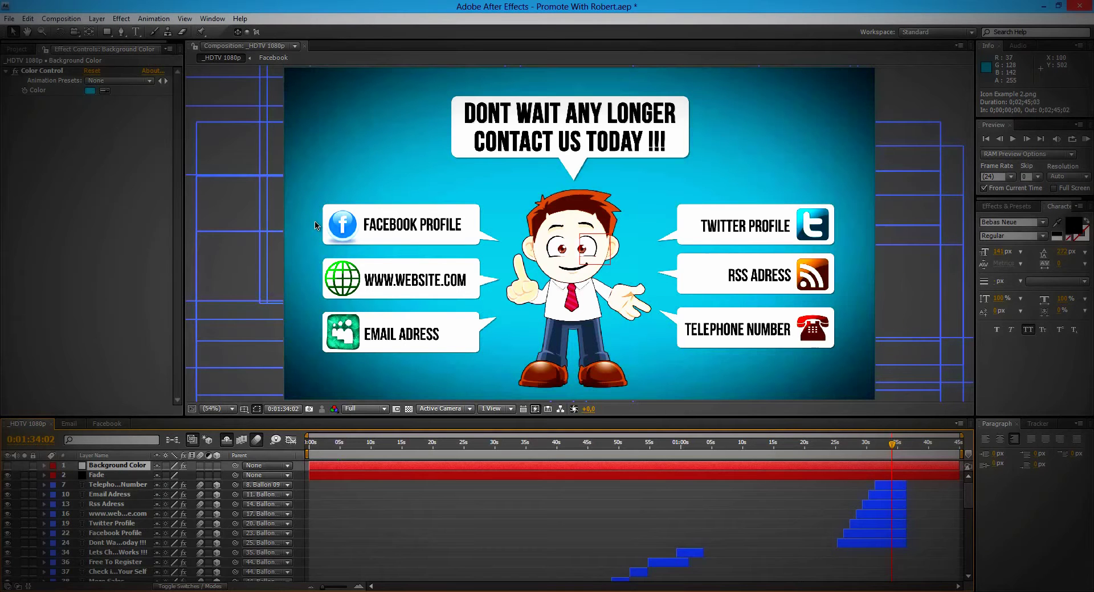
Step: Return to the project items and close the Facebook and Email compositions, leaving the main composition open
{"action": "left_click", "coordinate": [23, 51]}
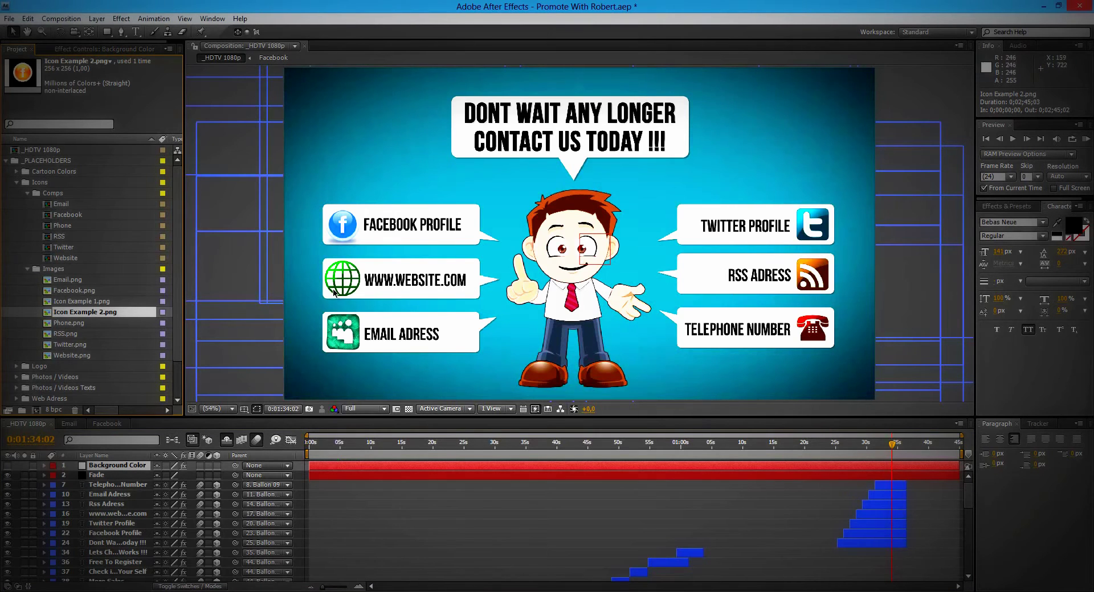
{"action": "left_click", "coordinate": [107, 424]}
{"action": "left_click", "coordinate": [128, 425]}
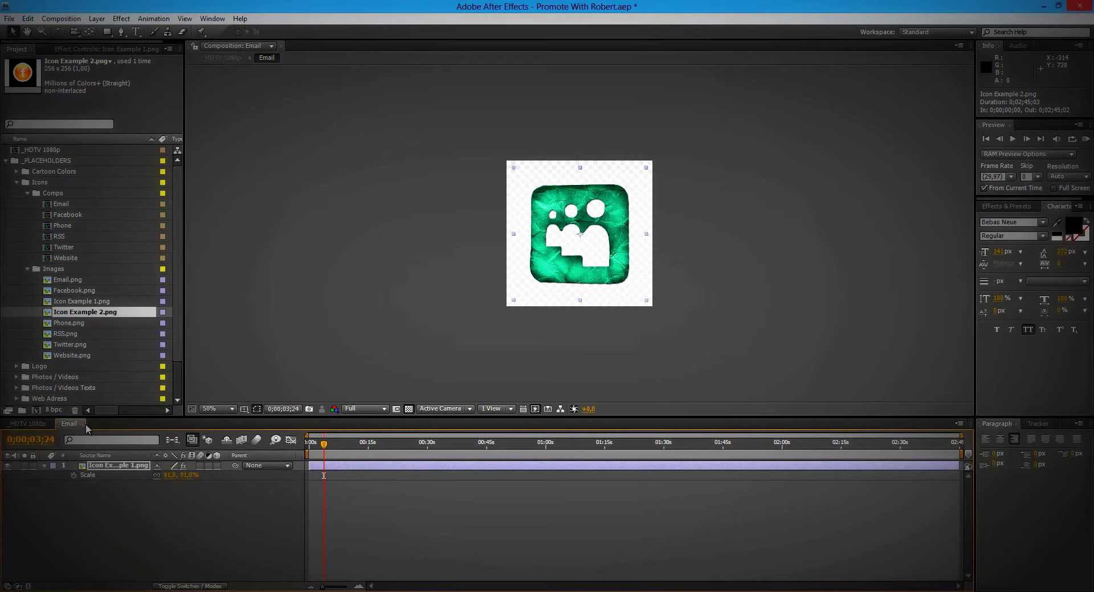
{"action": "left_click", "coordinate": [83, 425]}
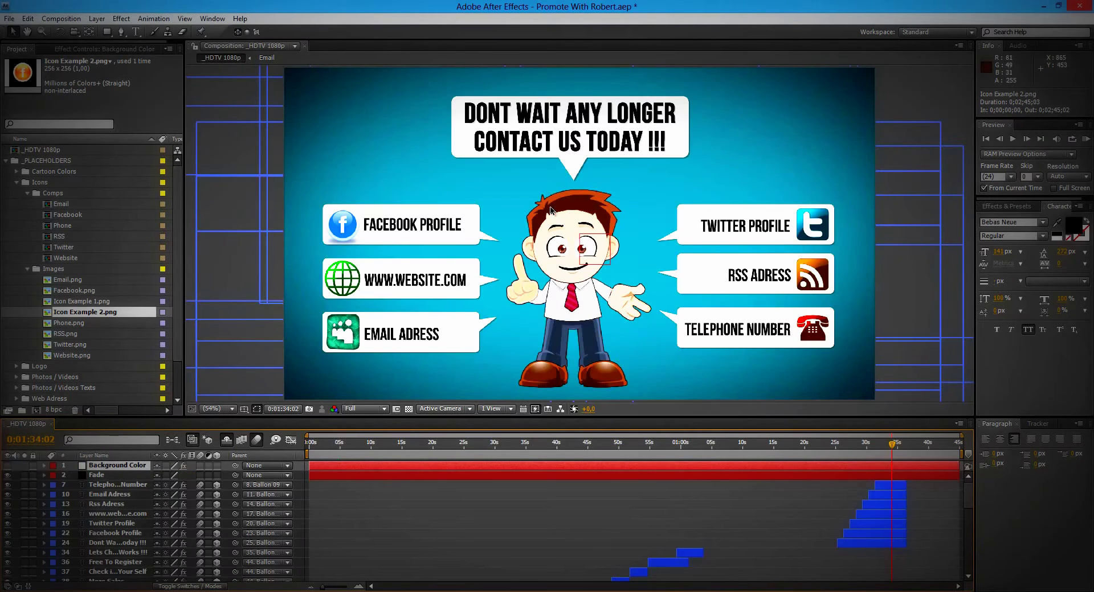
Step: Collapse the Icons folder, expand the Logo folder, and move the main composition to the computer screen scene at 0:00:36:01
{"action": "left_click", "coordinate": [27, 194]}
{"action": "left_click", "coordinate": [29, 204]}
{"action": "left_click", "coordinate": [16, 182]}
{"action": "left_click", "coordinate": [26, 194]}
{"action": "left_click", "coordinate": [16, 193]}
{"action": "left_click_drag", "start_coordinate": [335, 447], "coordinate": [530, 450]}
{"action": "left_click", "coordinate": [532, 450]}
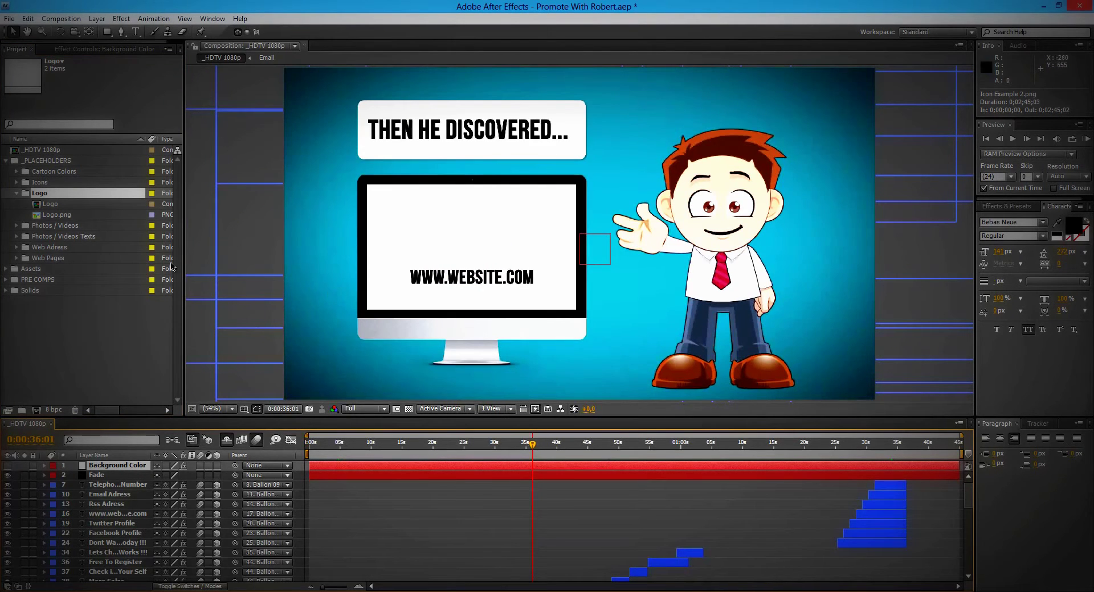
Step: Replace the Logo.png footage with RJ Rectangular.png from the Logo folder inside the Promote With Robert project folder
{"action": "left_click", "coordinate": [57, 215]}
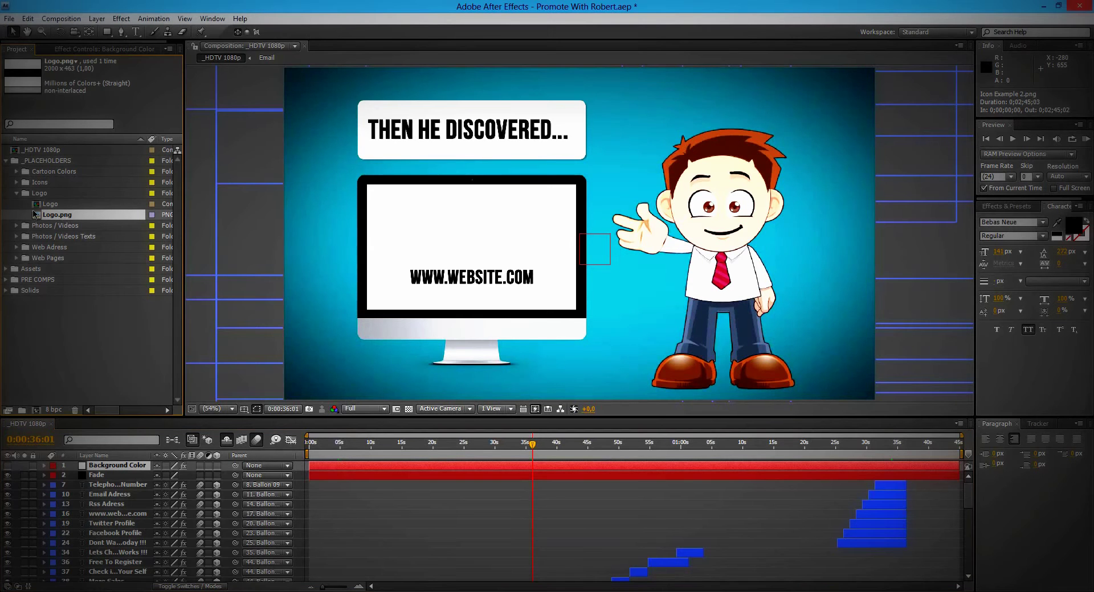
{"action": "right_click", "coordinate": [66, 217]}
{"action": "mouse_move", "coordinate": [124, 277]}
{"action": "left_click", "coordinate": [251, 274]}
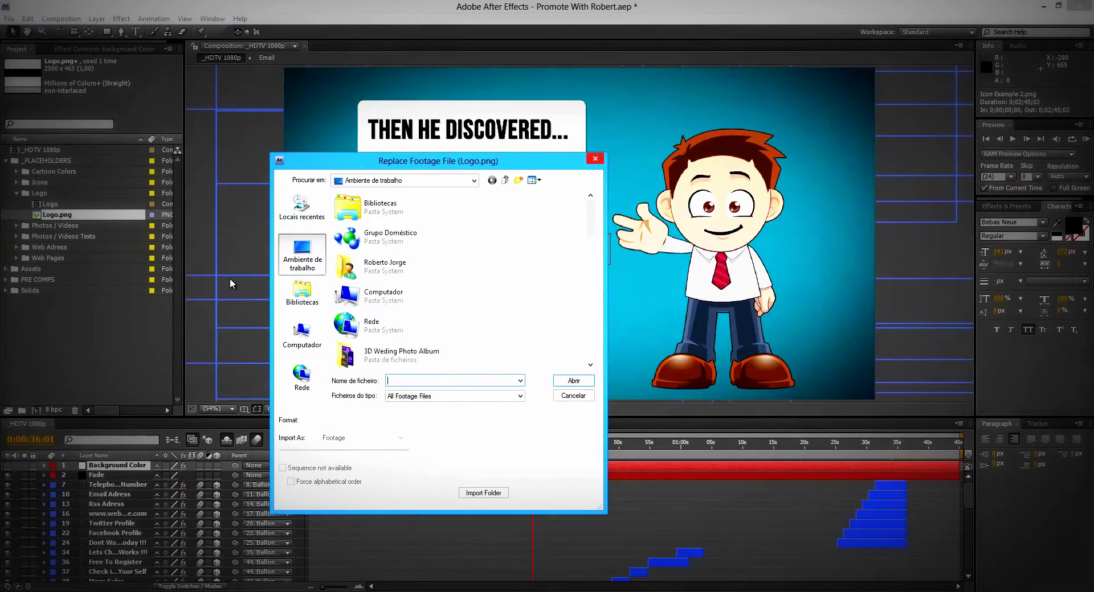
{"action": "left_click_drag", "start_coordinate": [591, 206], "coordinate": [590, 267]}
{"action": "double_click", "coordinate": [458, 260]}
{"action": "double_click", "coordinate": [360, 226]}
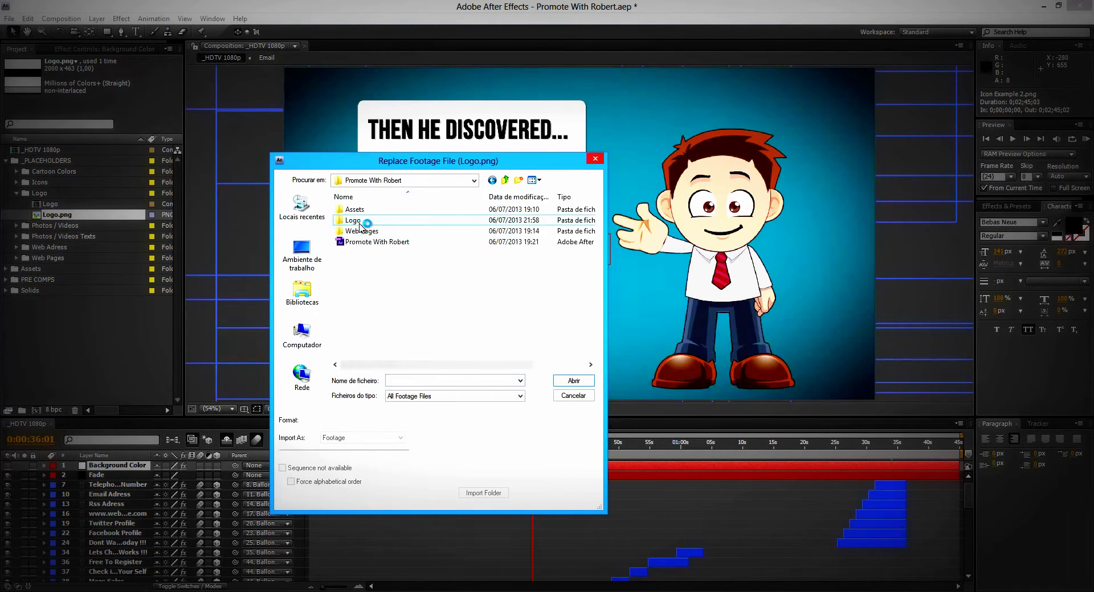
{"action": "double_click", "coordinate": [360, 222]}
{"action": "left_click", "coordinate": [429, 250]}
{"action": "double_click", "coordinate": [428, 250]}
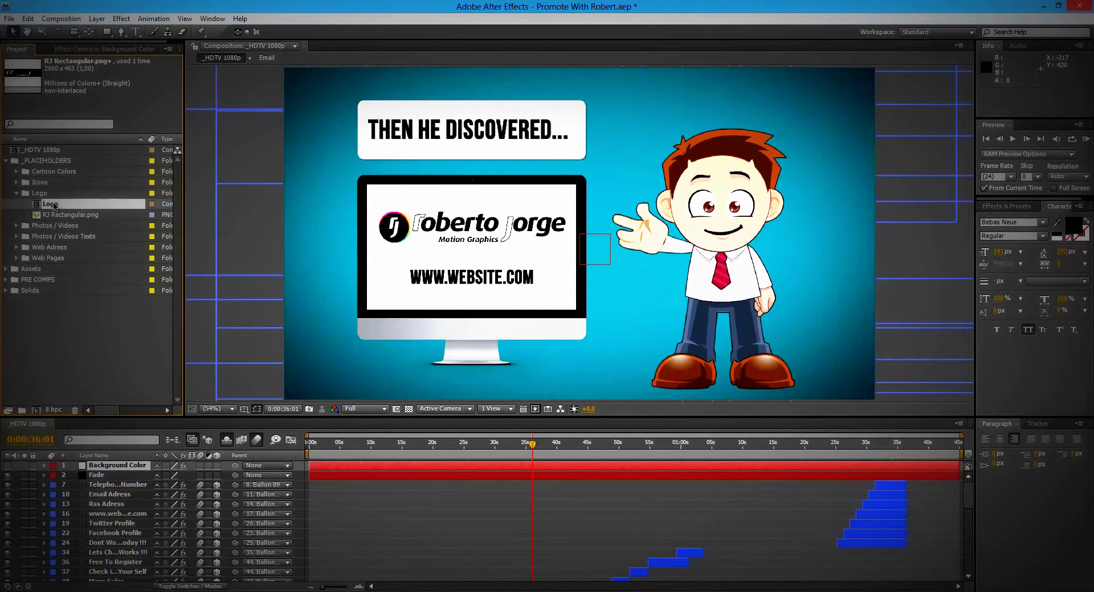
Step: Open the Logo composition at its first frame and turn on the transparency grid
{"action": "double_click", "coordinate": [54, 204]}
{"action": "left_click_drag", "start_coordinate": [354, 450], "coordinate": [309, 450]}
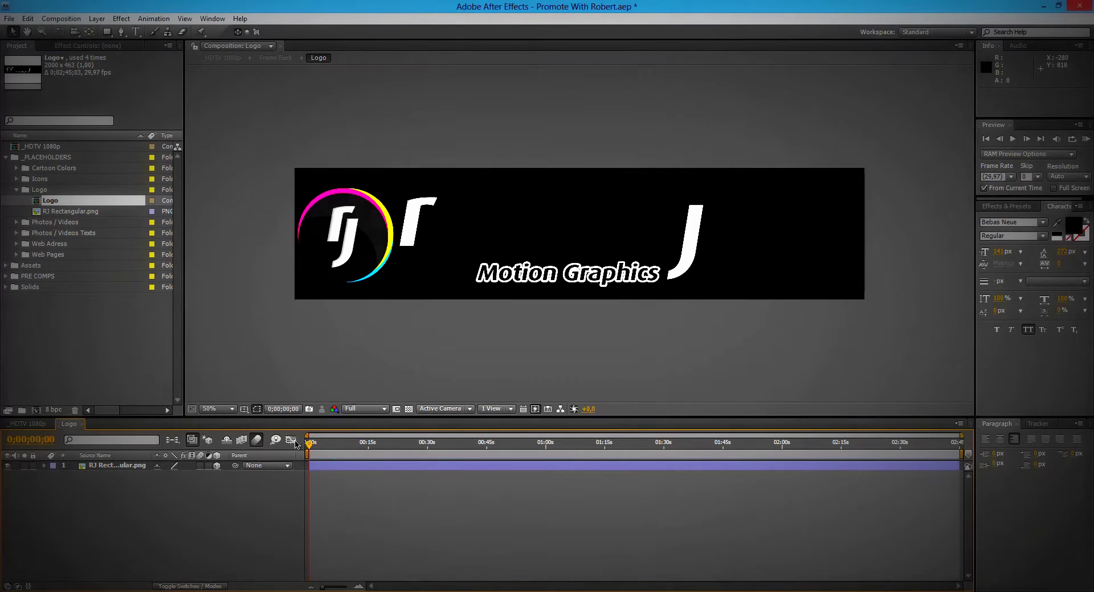
{"action": "left_click", "coordinate": [409, 409]}
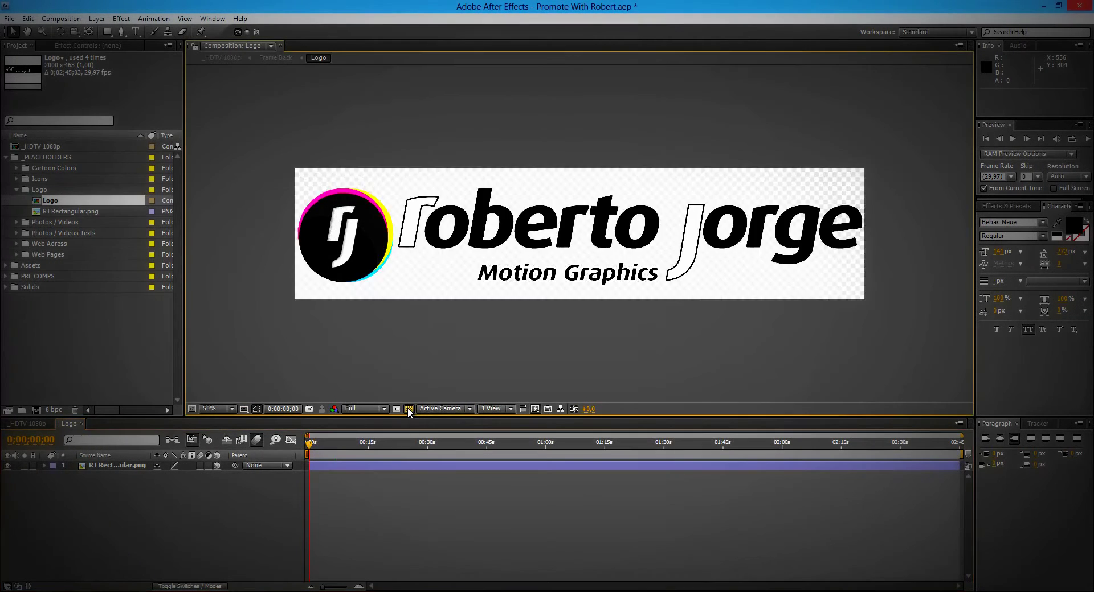
Step: Scale the RJ Rectangular.png layer down to 75% and move it down about 82 px in the Logo composition
{"action": "left_click", "coordinate": [117, 466]}
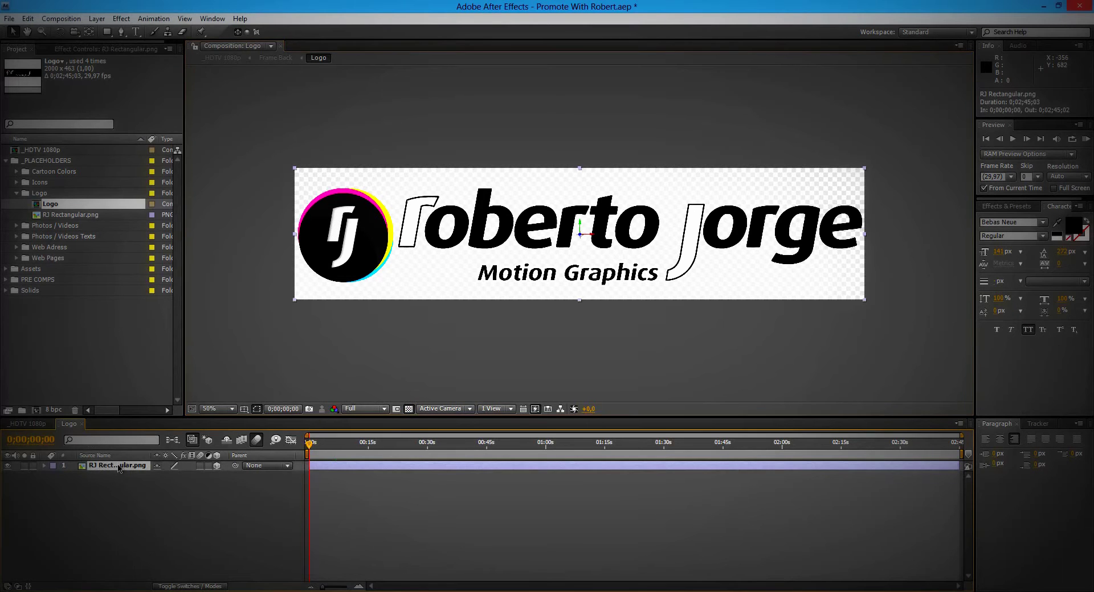
{"action": "key", "text": "s"}
{"action": "mouse_move", "coordinate": [171, 475]}
{"action": "left_mouse_down"}
{"action": "mouse_move", "coordinate": [151, 475]}
{"action": "mouse_move", "coordinate": [160, 476]}
{"action": "left_mouse_up"}
{"action": "left_click_drag", "start_coordinate": [580, 225], "coordinate": [580, 248]}
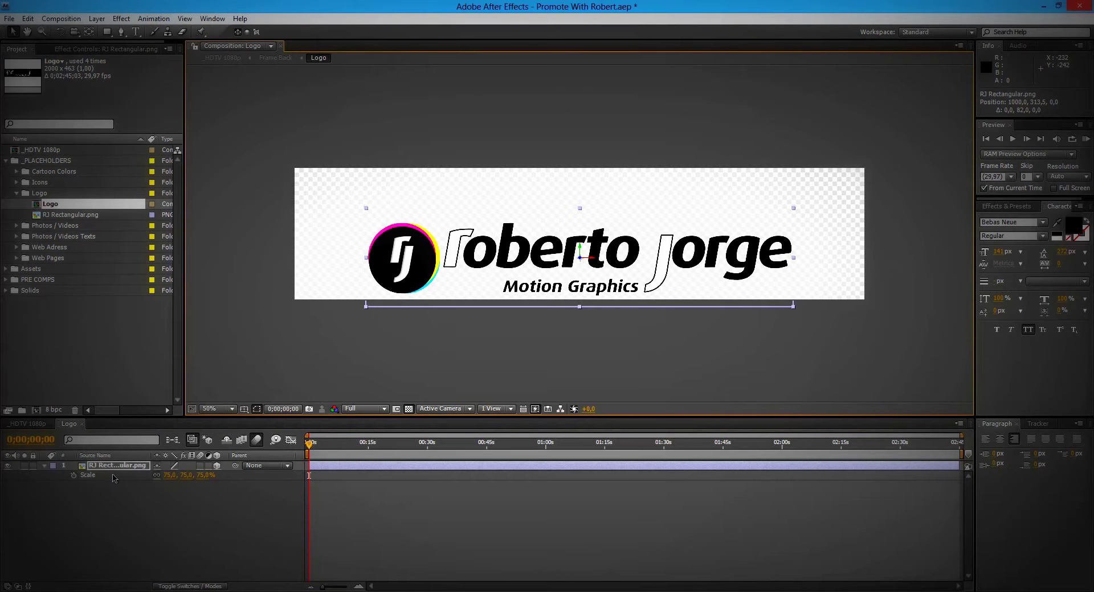
Step: Duplicate the RJ Rectangular.png layer and draw a rectangular mask around the round emblem on the hidden copy
{"action": "key", "text": "ctrl+d"}
{"action": "left_click", "coordinate": [7, 466]}
{"action": "left_click", "coordinate": [106, 32]}
{"action": "left_click_drag", "start_coordinate": [357, 211], "coordinate": [443, 304]}
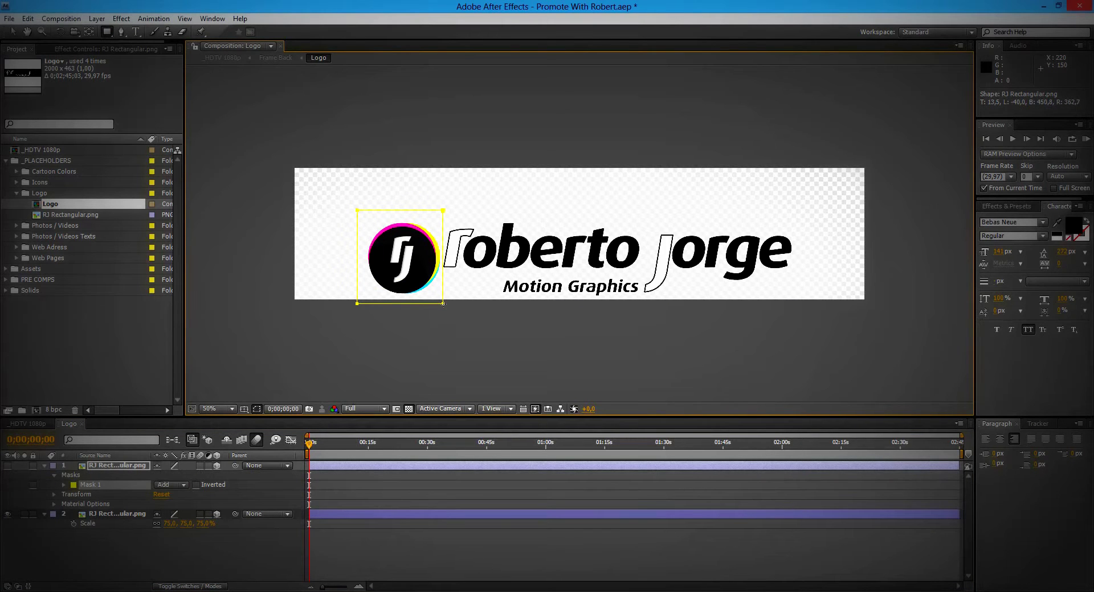
Step: Tighten the emblem mask on the upper RJ Rectangular.png layer, set it to Subtract, show that layer and hide the lower one
{"action": "left_click_drag", "start_coordinate": [442, 304], "coordinate": [441, 303]}
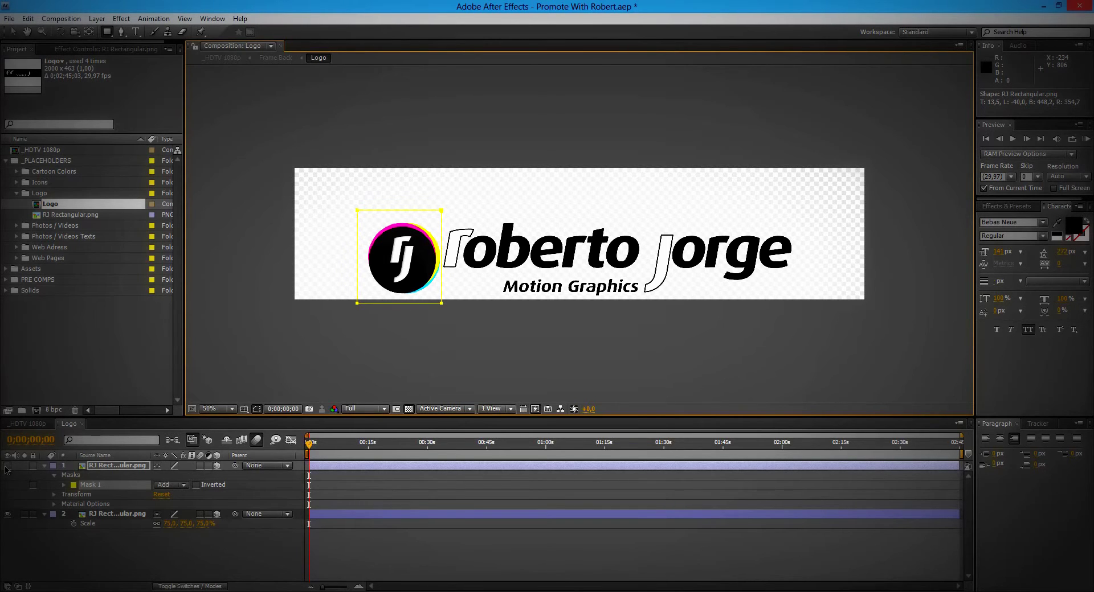
{"action": "left_click", "coordinate": [9, 513]}
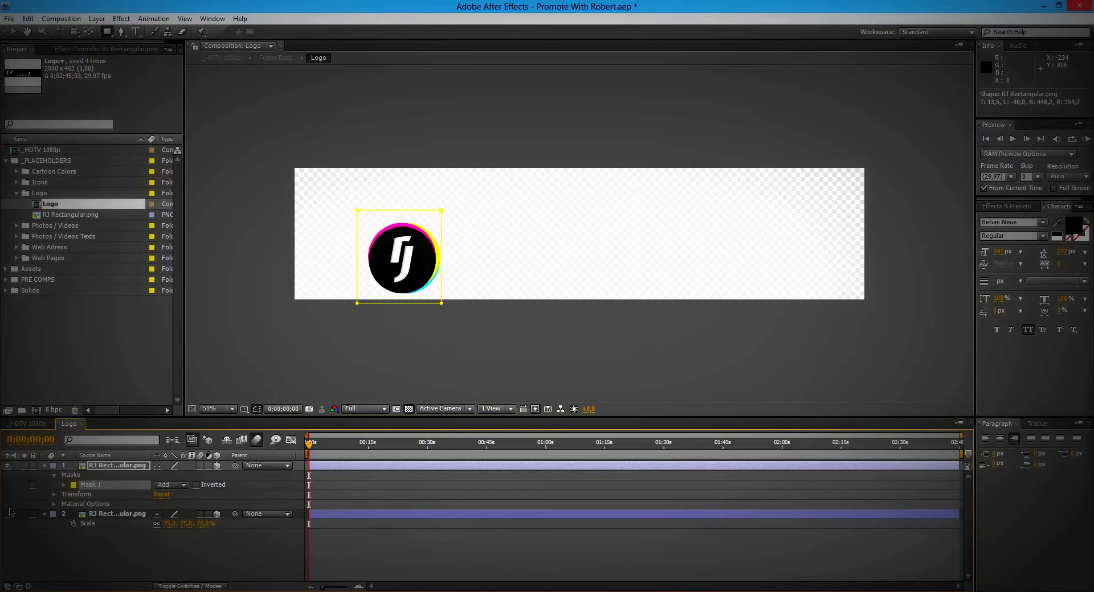
{"action": "left_click", "coordinate": [185, 486]}
{"action": "left_click", "coordinate": [187, 497]}
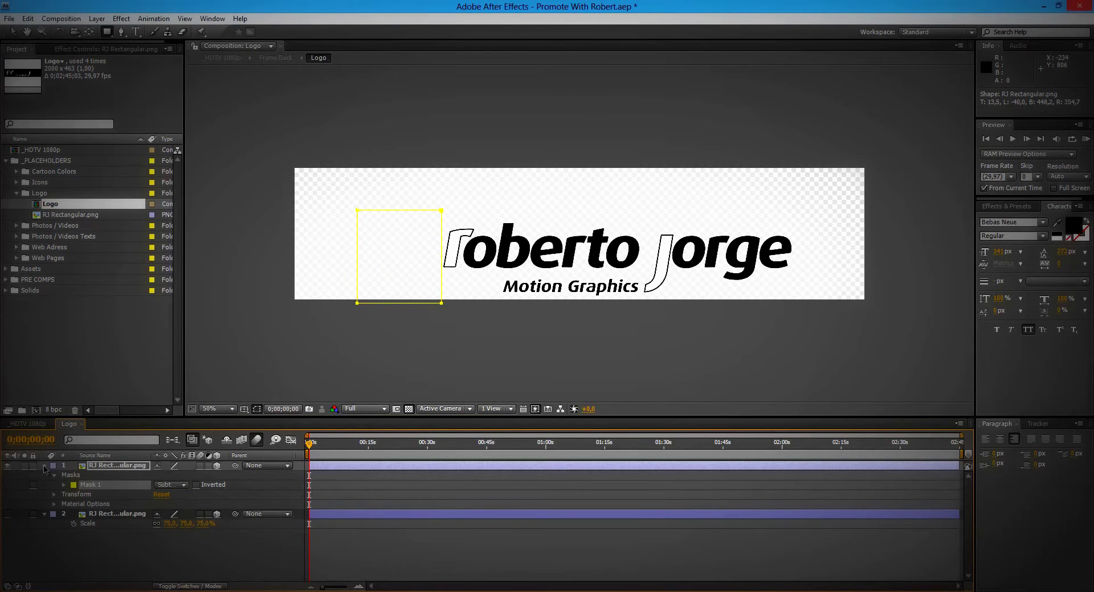
{"action": "left_click", "coordinate": [45, 468]}
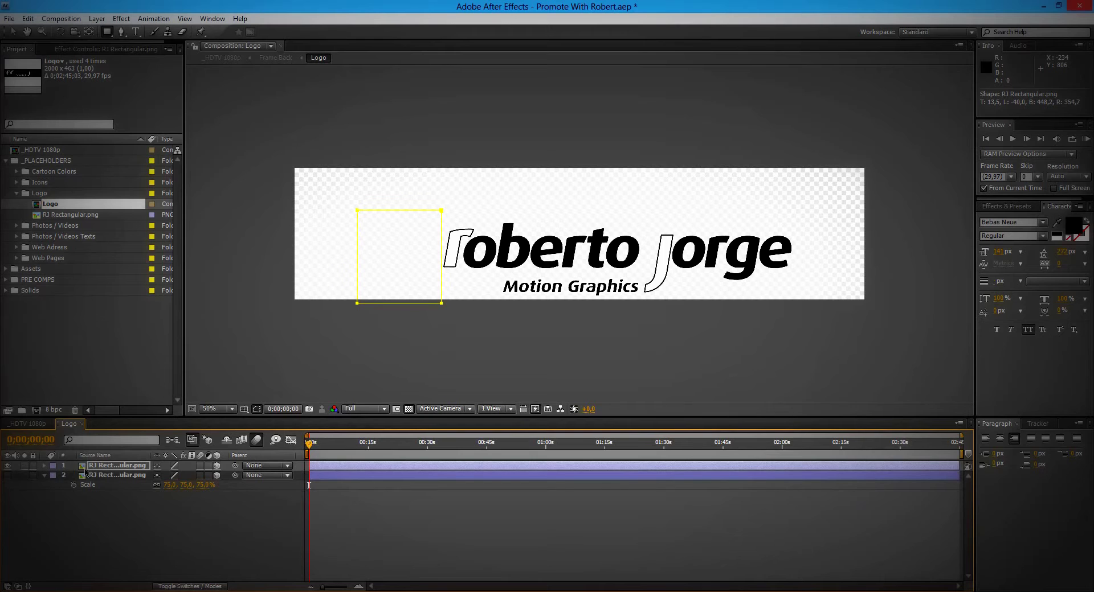
Step: Show the lower RJ Rectangular.png layer and draw a rectangular mask around its round emblem
{"action": "left_click", "coordinate": [116, 476]}
{"action": "left_click", "coordinate": [7, 475]}
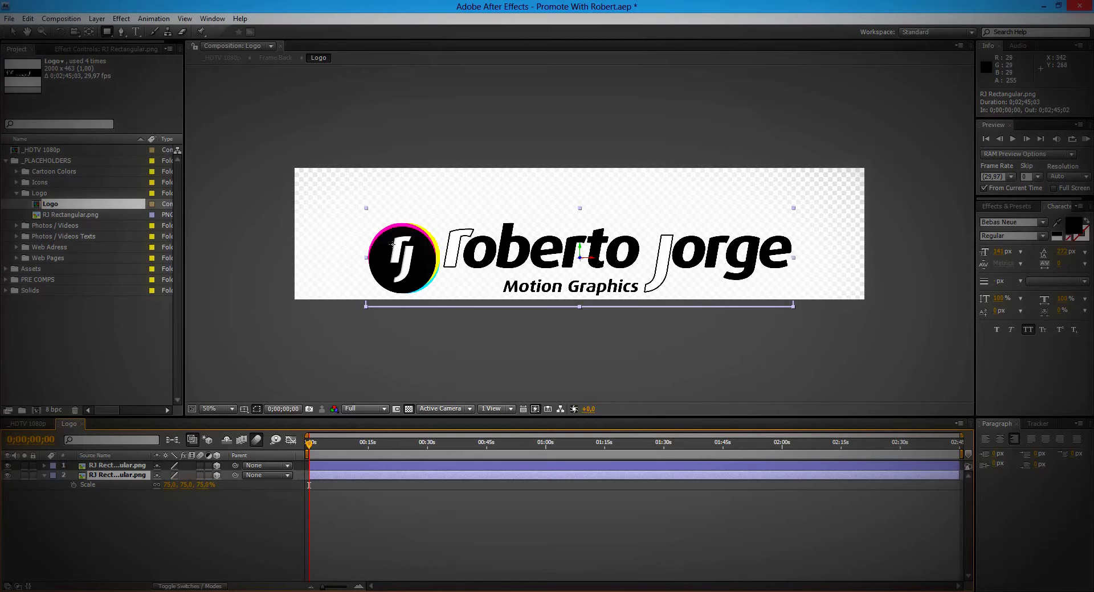
{"action": "mouse_move", "coordinate": [355, 211]}
{"action": "left_mouse_down"}
{"action": "mouse_move", "coordinate": [395, 284]}
{"action": "mouse_move", "coordinate": [443, 308]}
{"action": "left_mouse_up"}
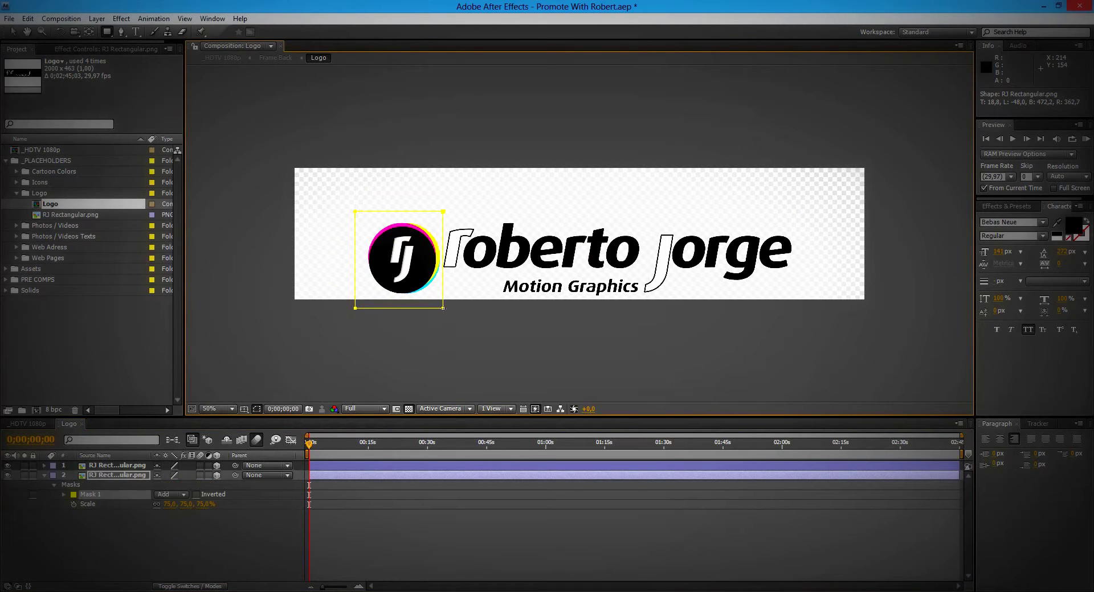
{"action": "key", "text": "v"}
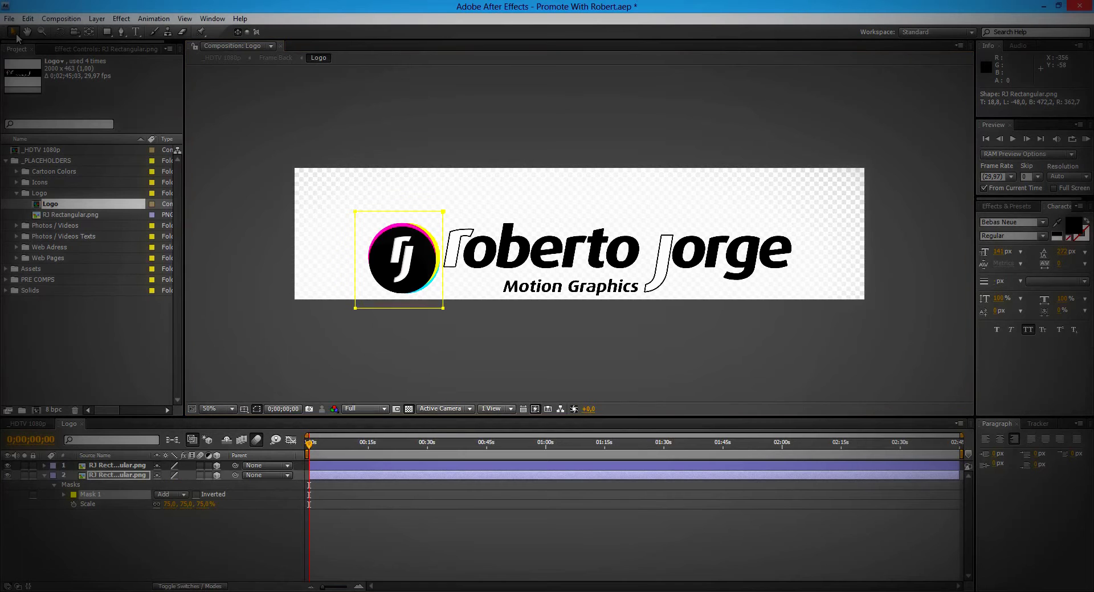
Step: Move the masked emblem above the lettering and scale its layer down to 53%
{"action": "left_click", "coordinate": [414, 260]}
{"action": "left_click_drag", "start_coordinate": [412, 258], "coordinate": [582, 196]}
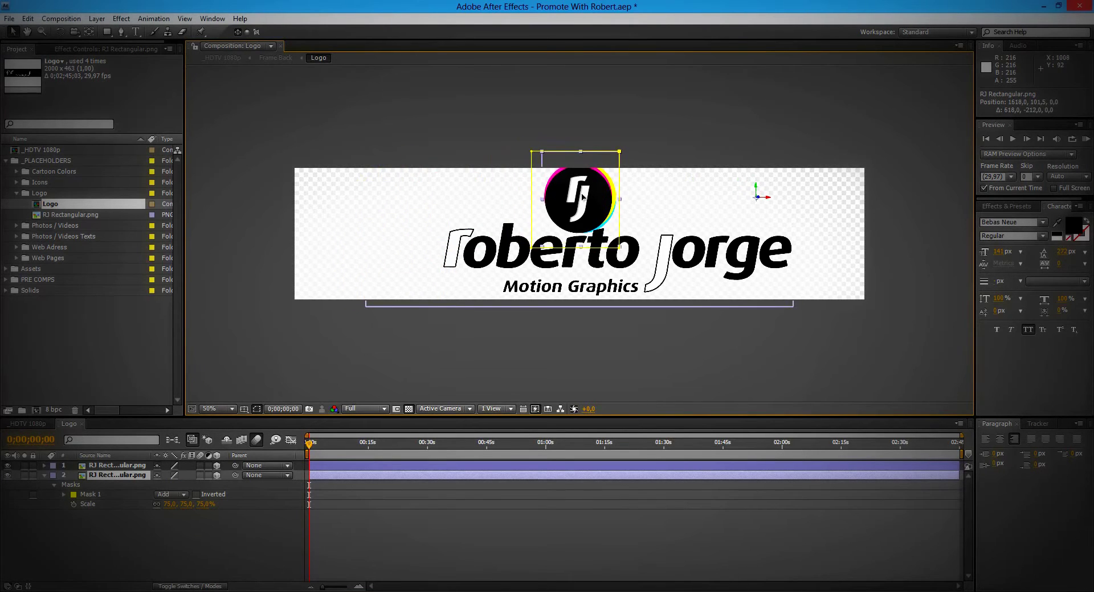
{"action": "key", "text": "u"}
{"action": "key", "text": "s"}
{"action": "left_click_drag", "start_coordinate": [168, 485], "coordinate": [151, 485]}
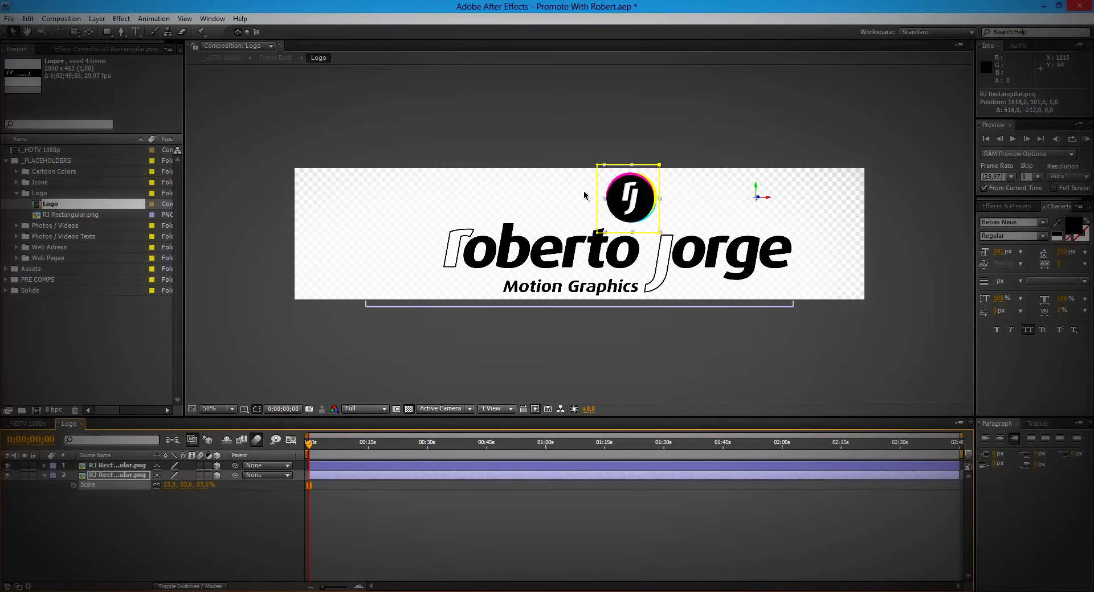
Step: Move the emblem about 144 px left and the lettering layer 102 px left to centre the stacked logo in the composition
{"action": "left_click", "coordinate": [636, 206]}
{"action": "double_click", "coordinate": [636, 206]}
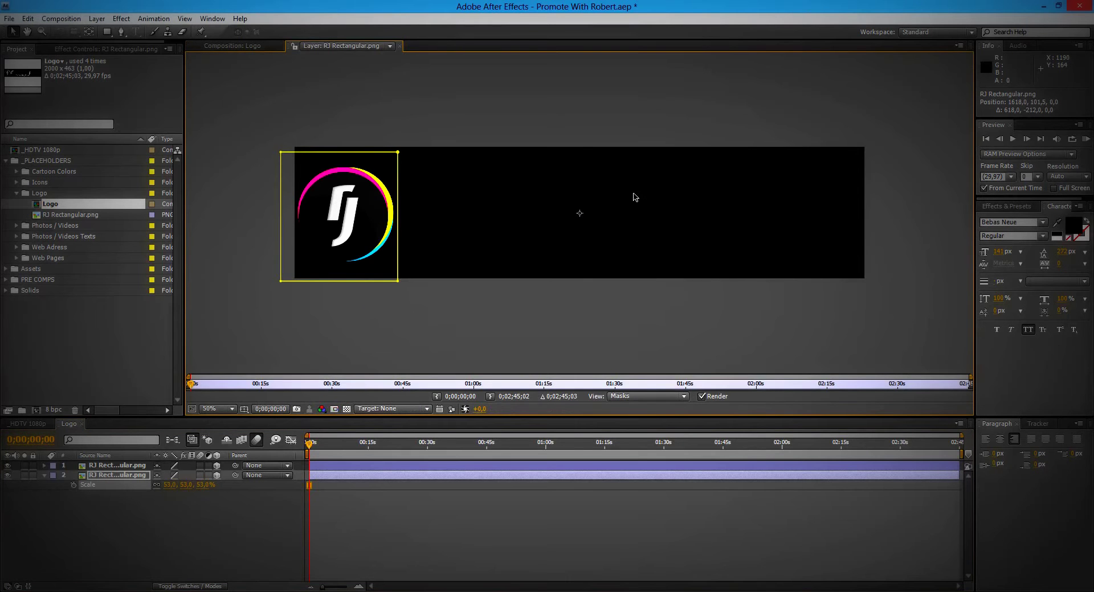
{"action": "left_click", "coordinate": [399, 46]}
{"action": "left_click_drag", "start_coordinate": [648, 197], "coordinate": [605, 201]}
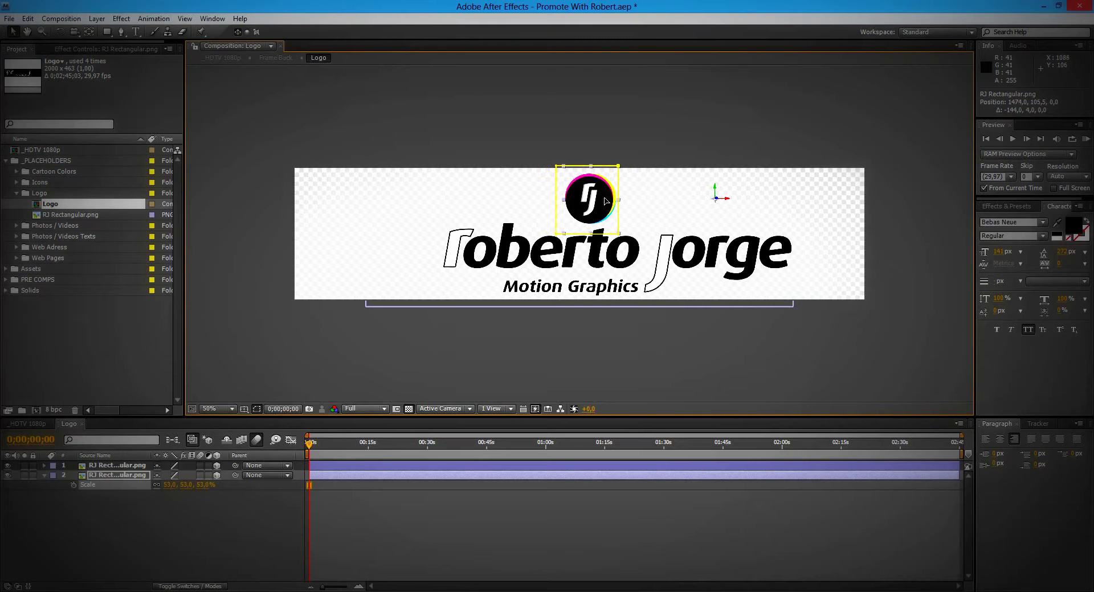
{"action": "left_click", "coordinate": [125, 467]}
{"action": "left_click_drag", "start_coordinate": [594, 262], "coordinate": [564, 262]}
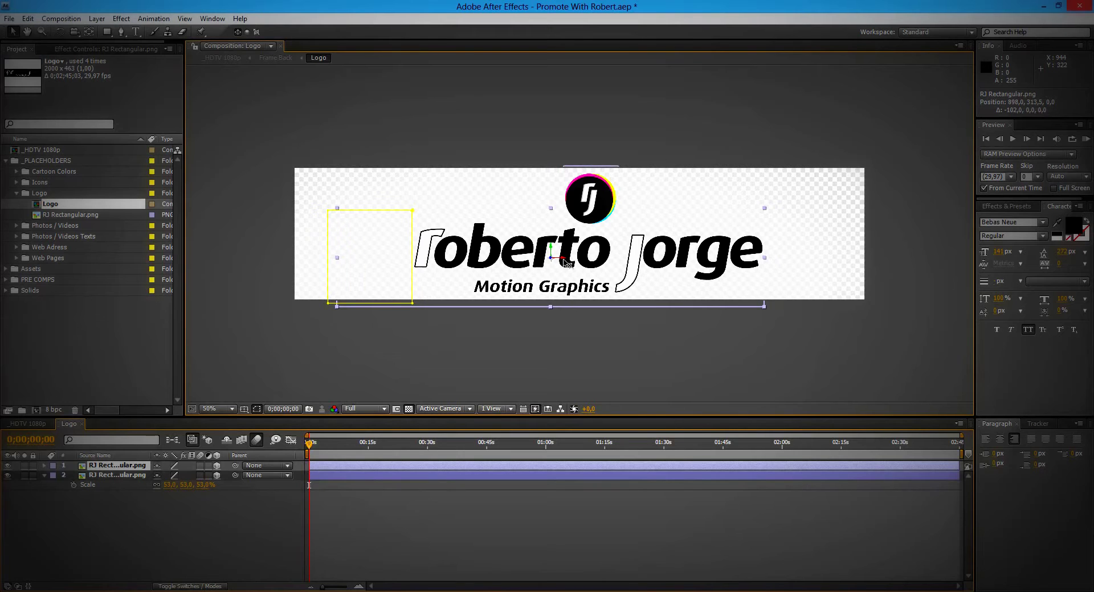
Step: Examine the revised logo on the computer monitor in the _HDTV 1080p composition at 0:00:36:21
{"action": "left_click", "coordinate": [30, 424]}
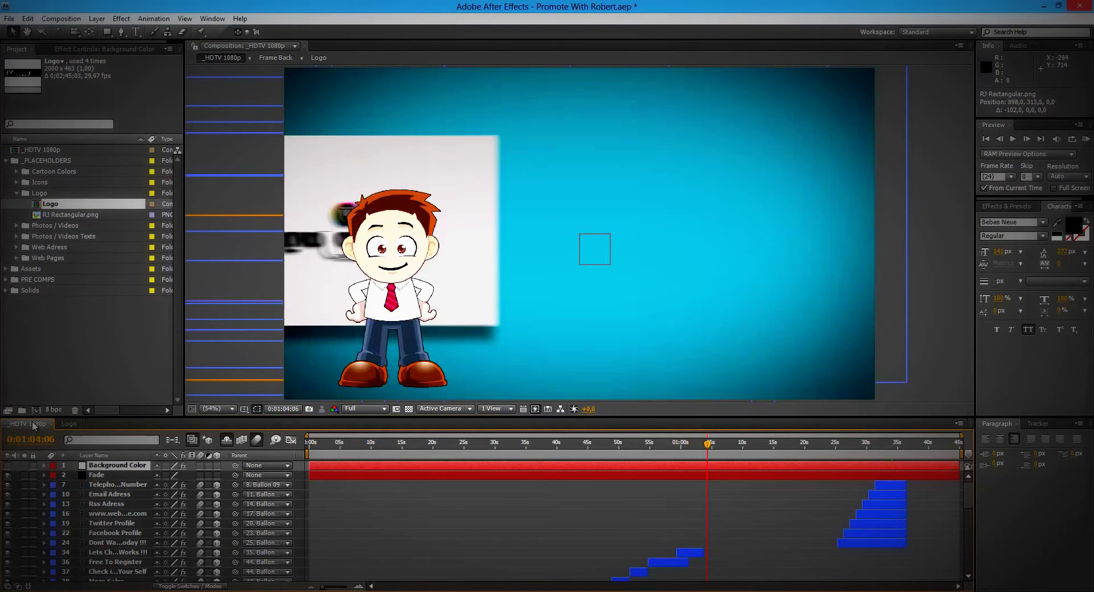
{"action": "left_click", "coordinate": [368, 443]}
{"action": "left_click", "coordinate": [418, 443]}
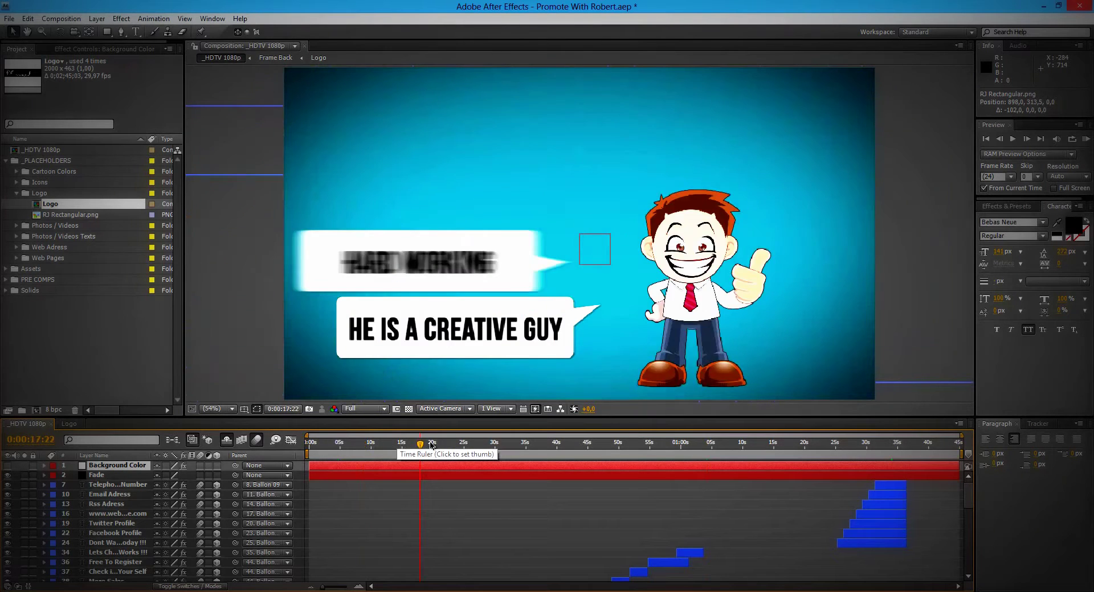
{"action": "left_click", "coordinate": [439, 443]}
{"action": "left_click", "coordinate": [457, 443]}
{"action": "left_click", "coordinate": [482, 443]}
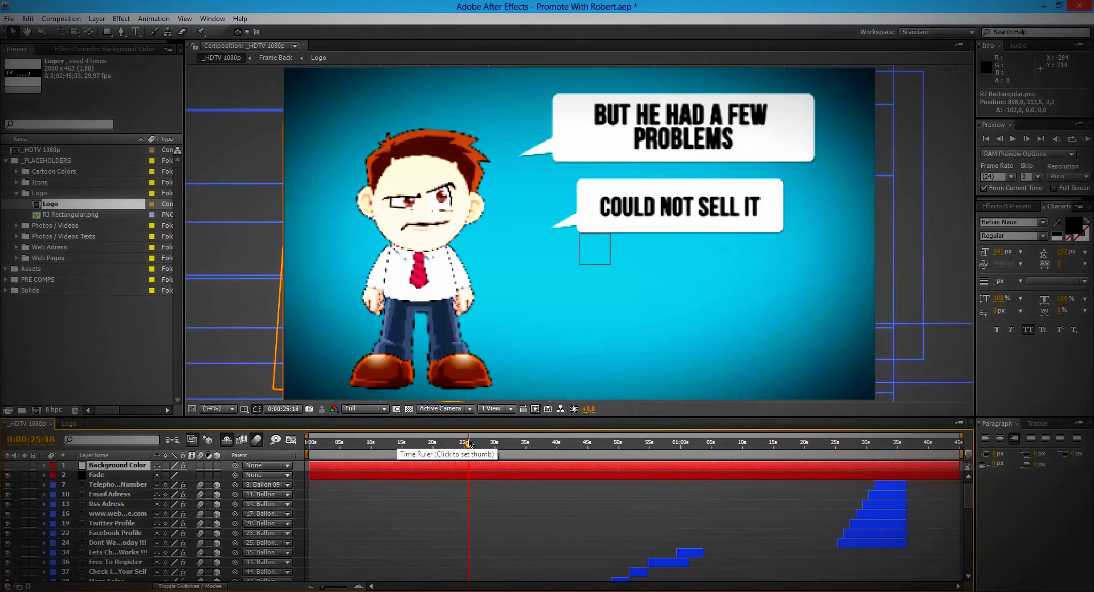
{"action": "left_click", "coordinate": [525, 443]}
{"action": "left_click_drag", "start_coordinate": [527, 444], "coordinate": [539, 444]}
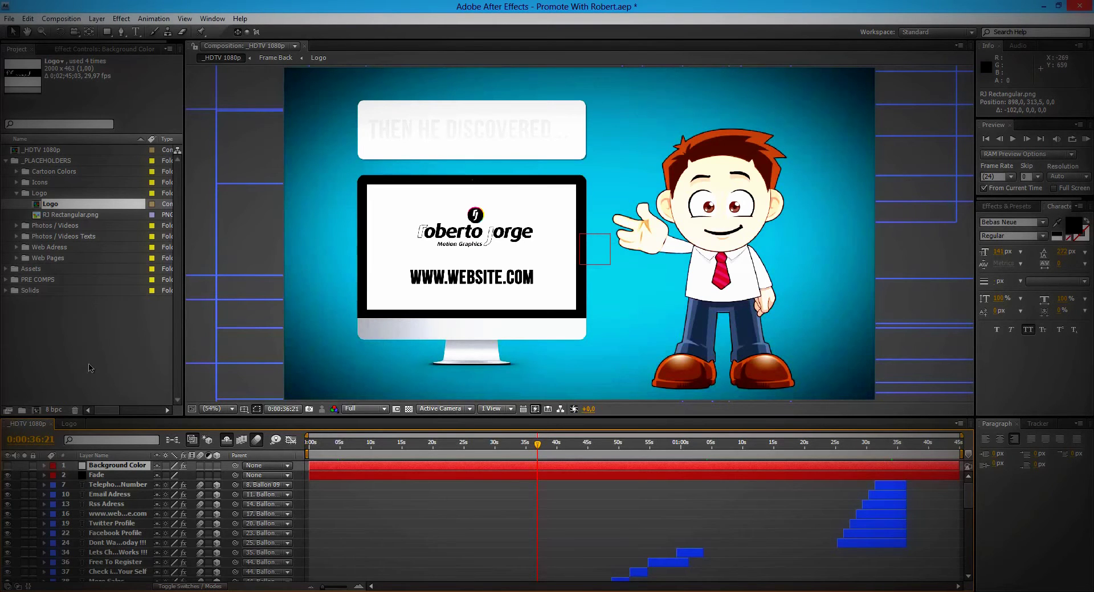
Step: Close the Logo composition, collapse the Logo folder and expand the Photos / Videos folder in the project
{"action": "left_click", "coordinate": [69, 424]}
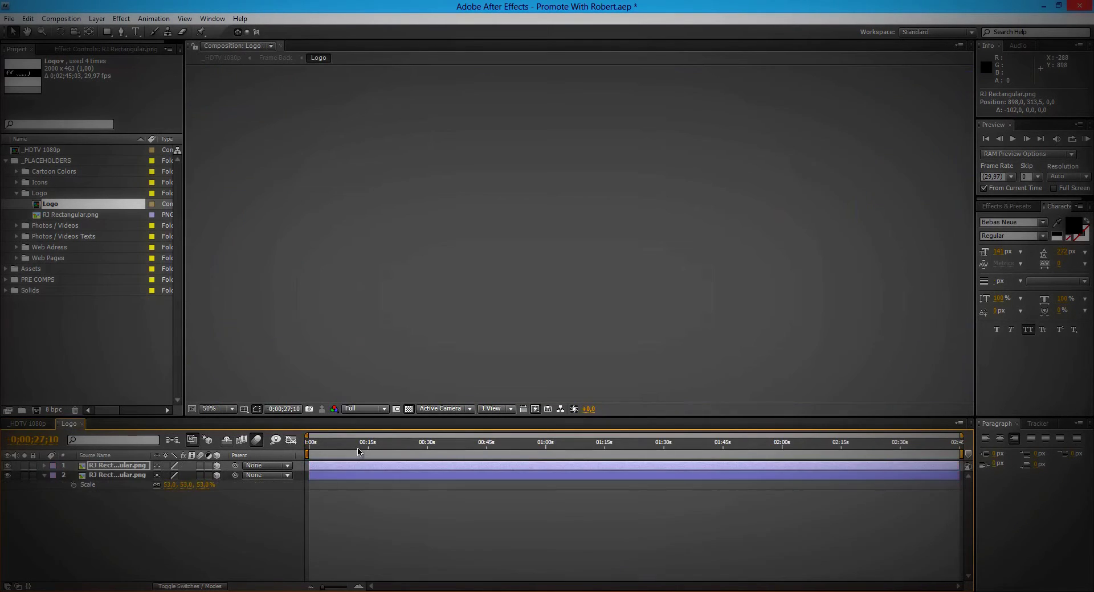
{"action": "left_click", "coordinate": [81, 425]}
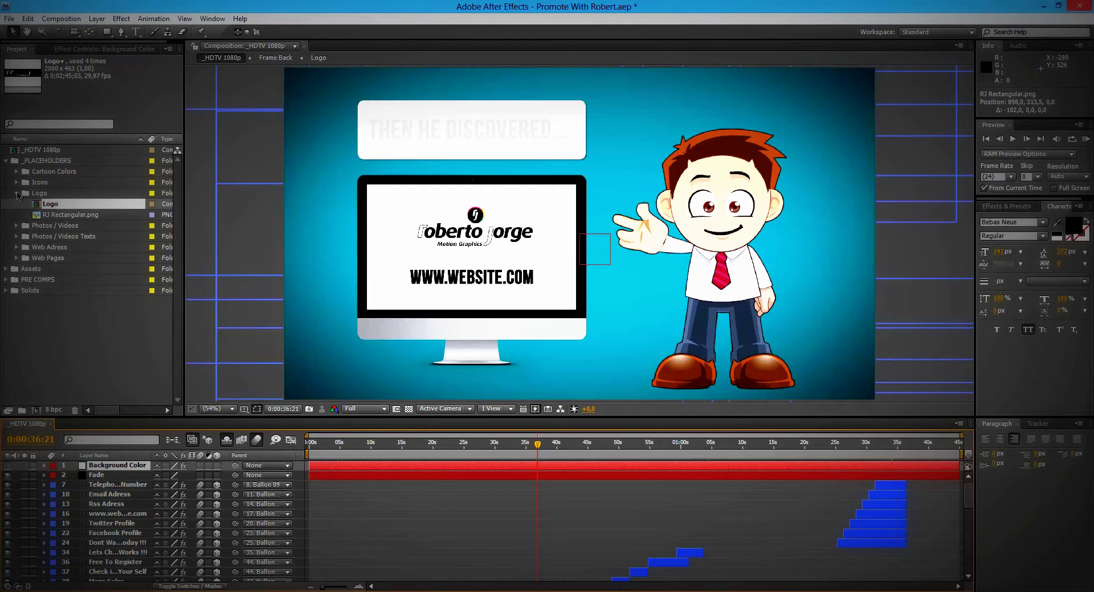
{"action": "left_click", "coordinate": [17, 194]}
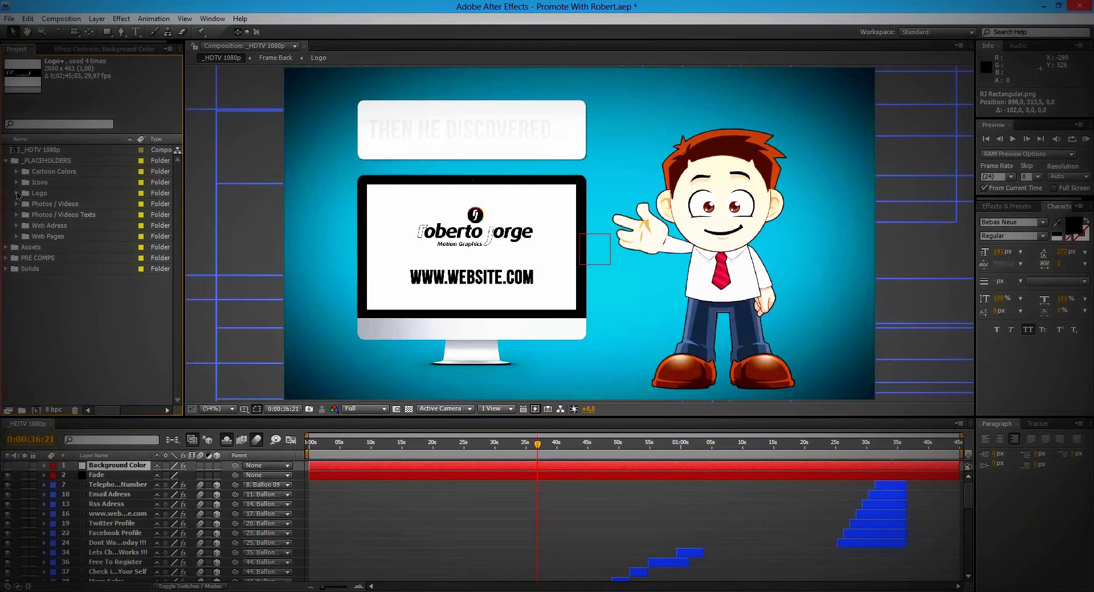
{"action": "left_click", "coordinate": [39, 205]}
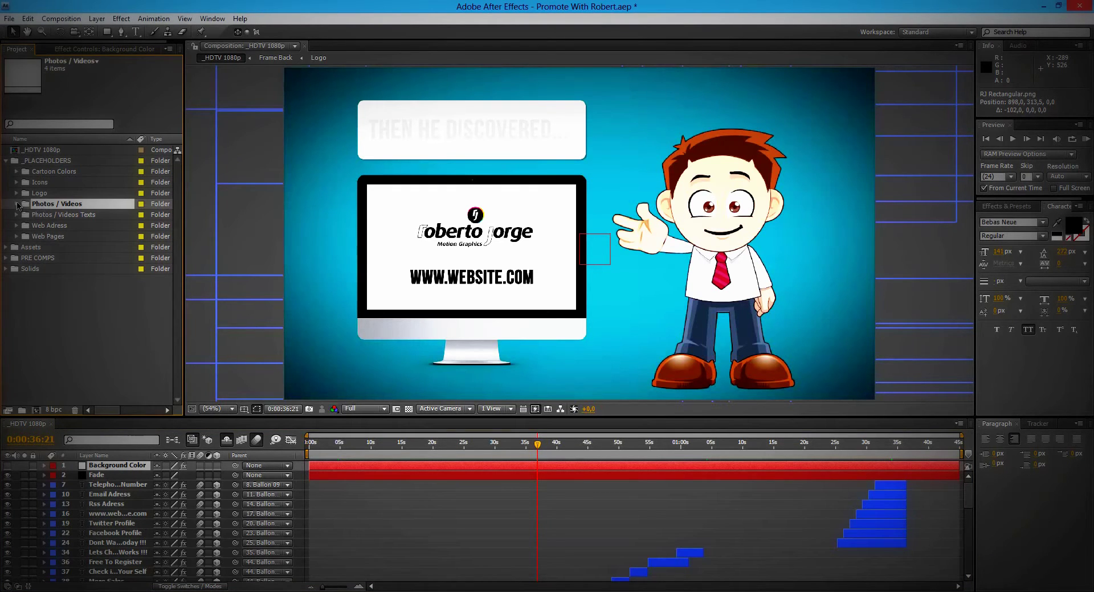
{"action": "left_click", "coordinate": [17, 204]}
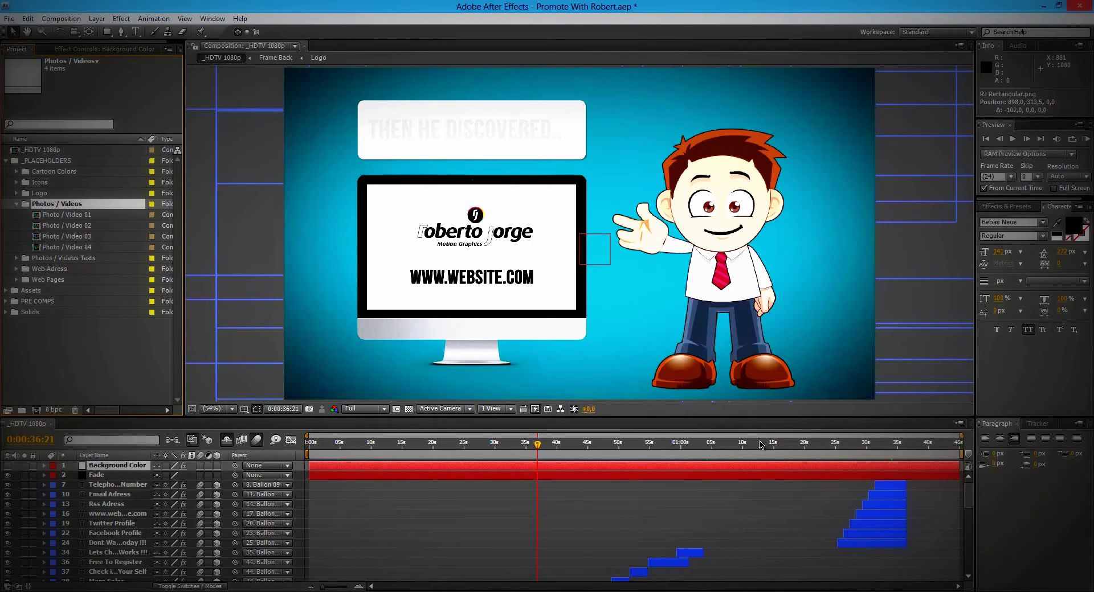
Step: Scrub the _HDTV 1080p composition to the Photo or Video 01 frame at 0:01:06:10
{"action": "left_click", "coordinate": [900, 450]}
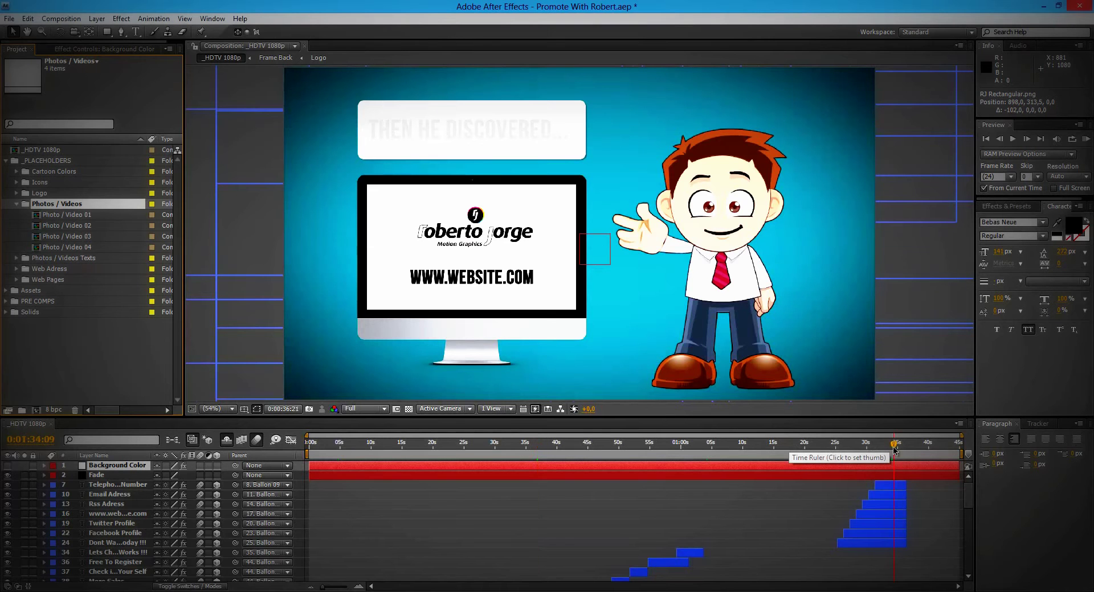
{"action": "left_click", "coordinate": [907, 450]}
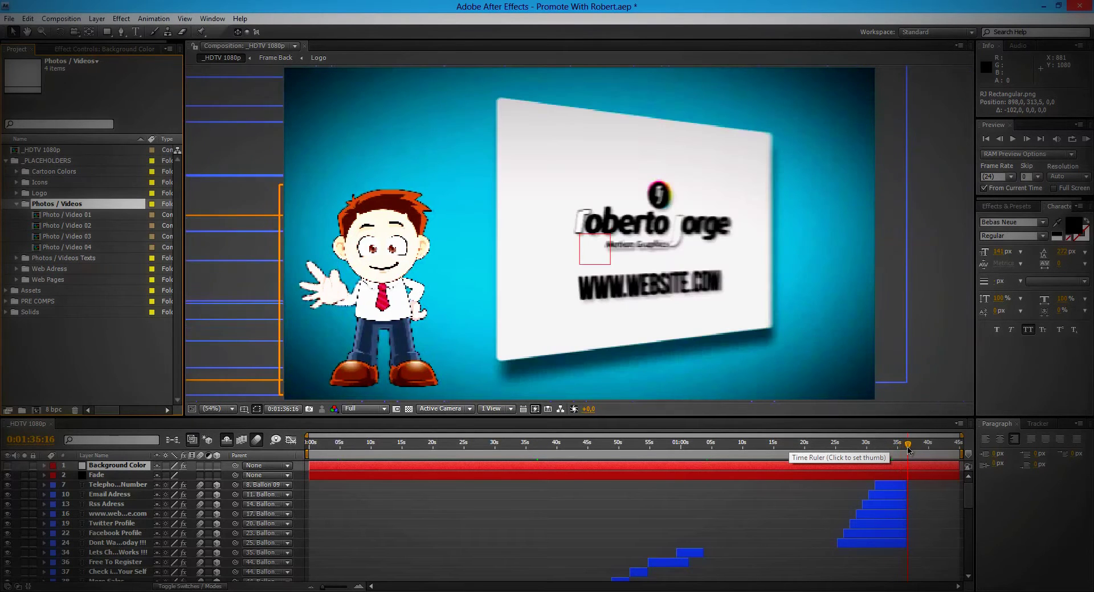
{"action": "left_click_drag", "start_coordinate": [908, 450], "coordinate": [721, 450]}
{"action": "left_click", "coordinate": [720, 450]}
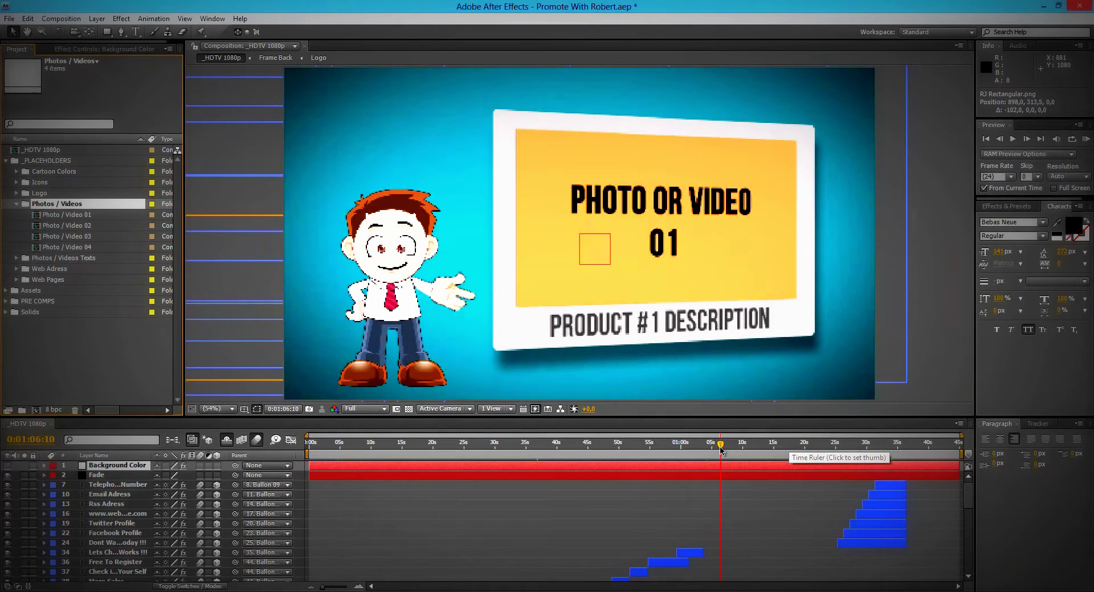
Step: Open the Photo / Video 01 composition and hide its placeholder text and solid layers
{"action": "left_click", "coordinate": [68, 216]}
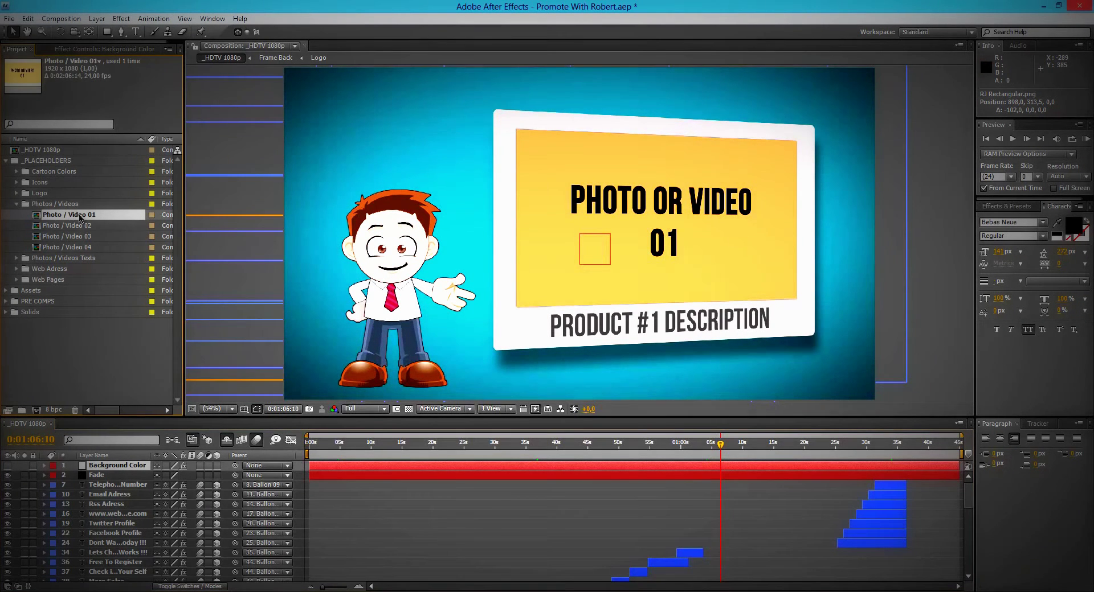
{"action": "double_click", "coordinate": [80, 216]}
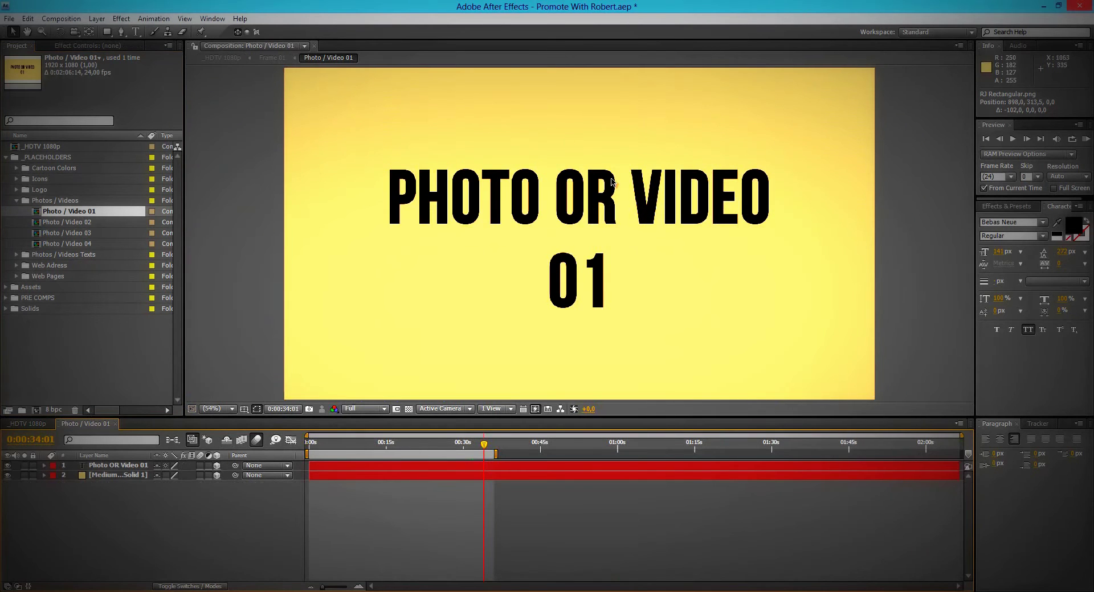
{"action": "left_click", "coordinate": [7, 476]}
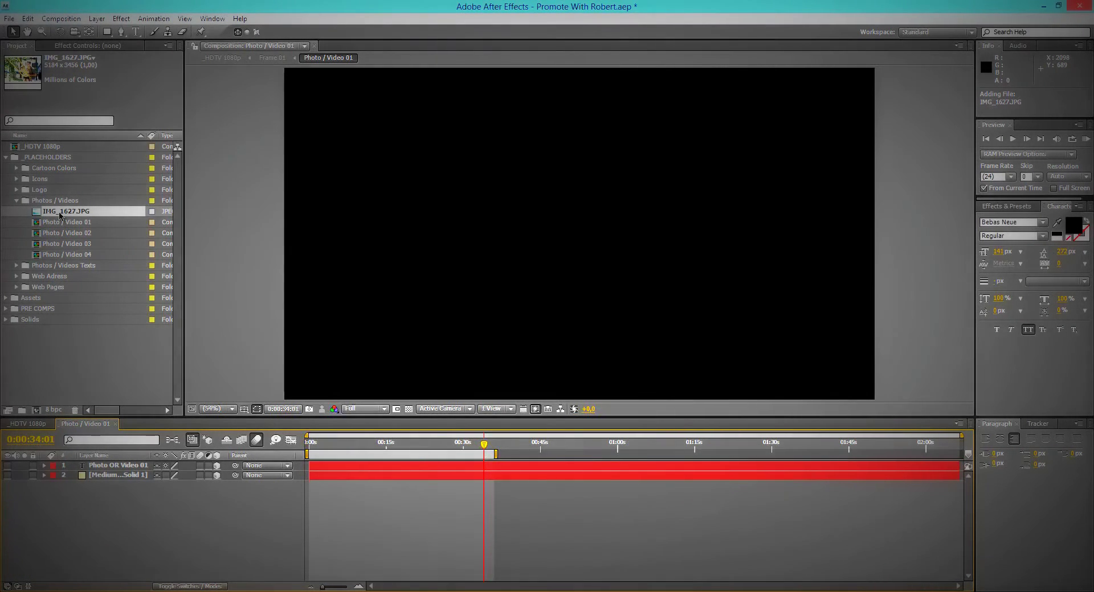
Step: Place IMG_1627.JPG as the top layer of the Photo / Video 01 composition and scale it down to 38%
{"action": "left_click_drag", "start_coordinate": [60, 215], "coordinate": [112, 465]}
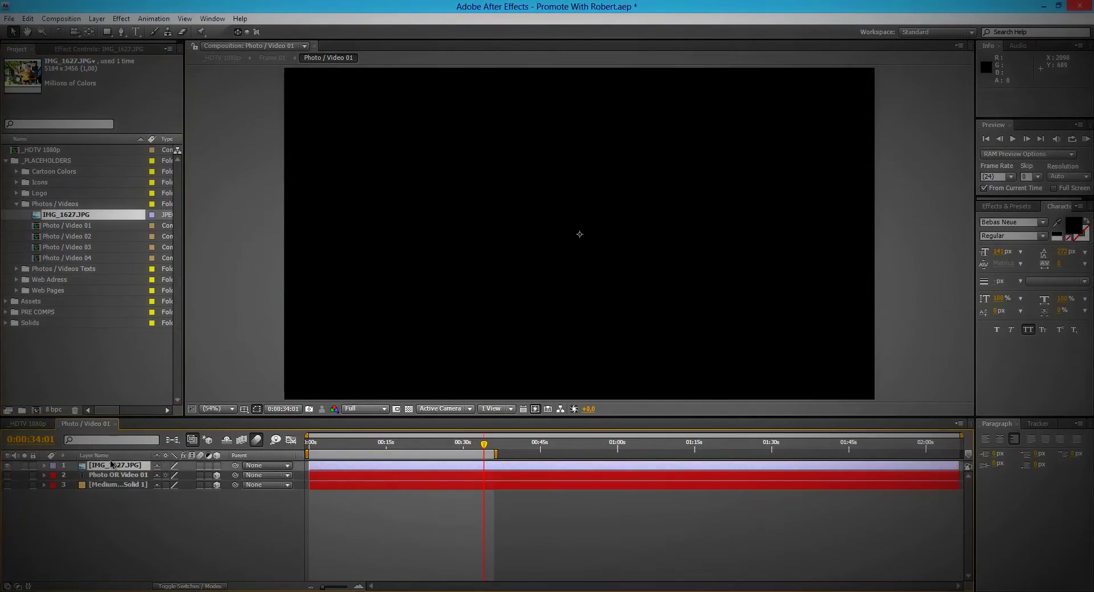
{"action": "key", "text": "s"}
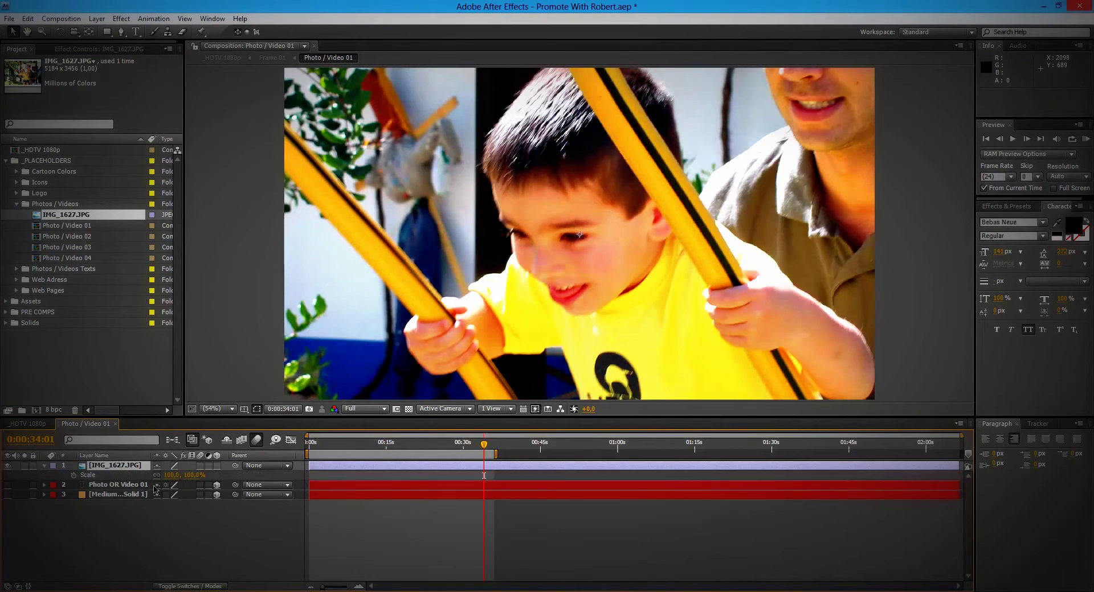
{"action": "left_click_drag", "start_coordinate": [172, 481], "coordinate": [143, 485]}
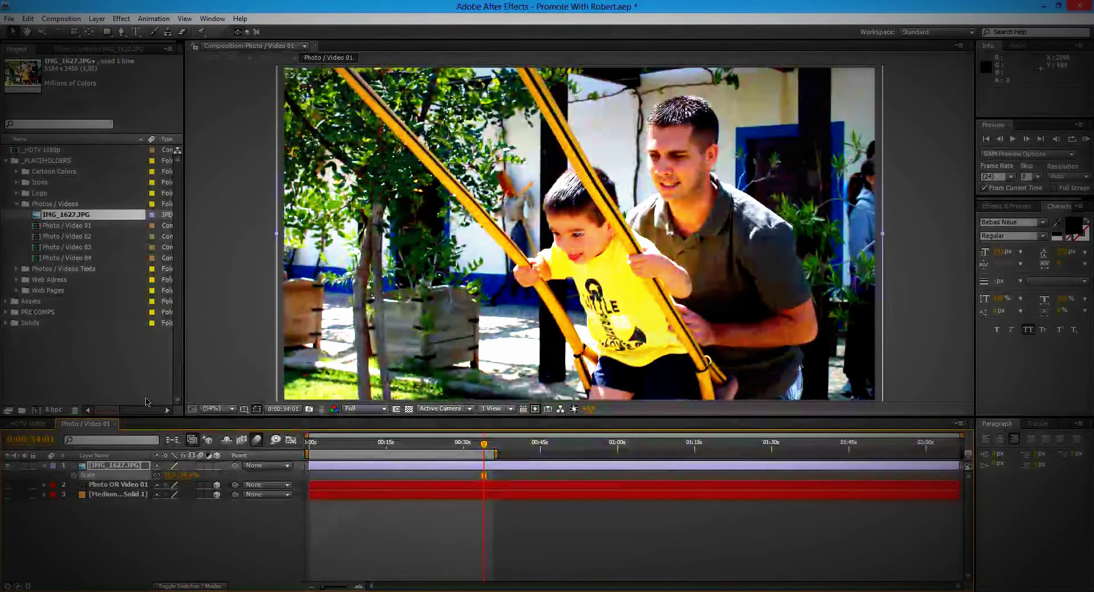
Step: Check the photo inside its frame in the _HDTV 1080p composition, then return to Photo / Video 01
{"action": "left_click", "coordinate": [36, 423]}
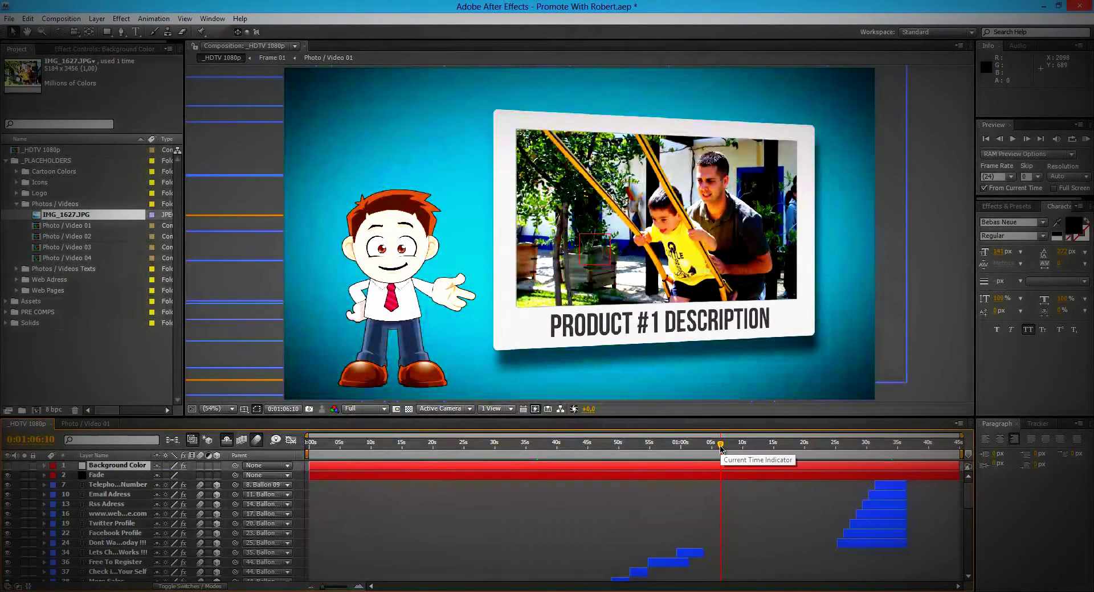
{"action": "mouse_move", "coordinate": [720, 449]}
{"action": "left_mouse_down"}
{"action": "mouse_move", "coordinate": [745, 449]}
{"action": "mouse_move", "coordinate": [711, 444]}
{"action": "left_mouse_up"}
{"action": "left_click", "coordinate": [86, 424]}
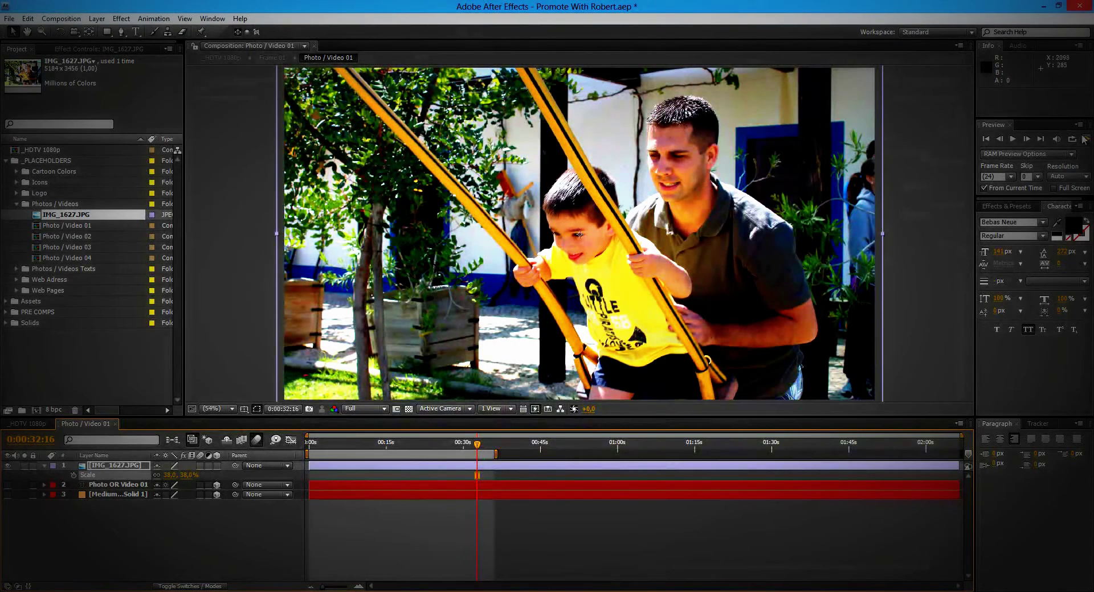
Step: Import Blue Fluid.mov into the Photos / Videos folder and place it on top in Photo / Video 02 with the placeholder layers hidden
{"action": "left_click_drag", "start_coordinate": [64, 215], "coordinate": [69, 212]}
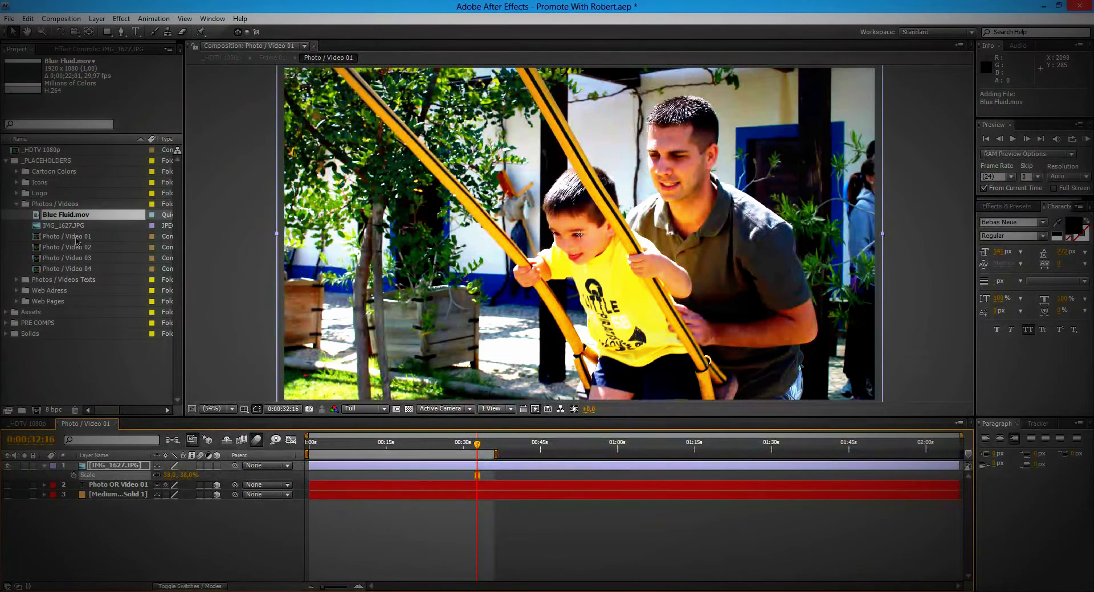
{"action": "left_click", "coordinate": [78, 249]}
{"action": "double_click", "coordinate": [82, 248]}
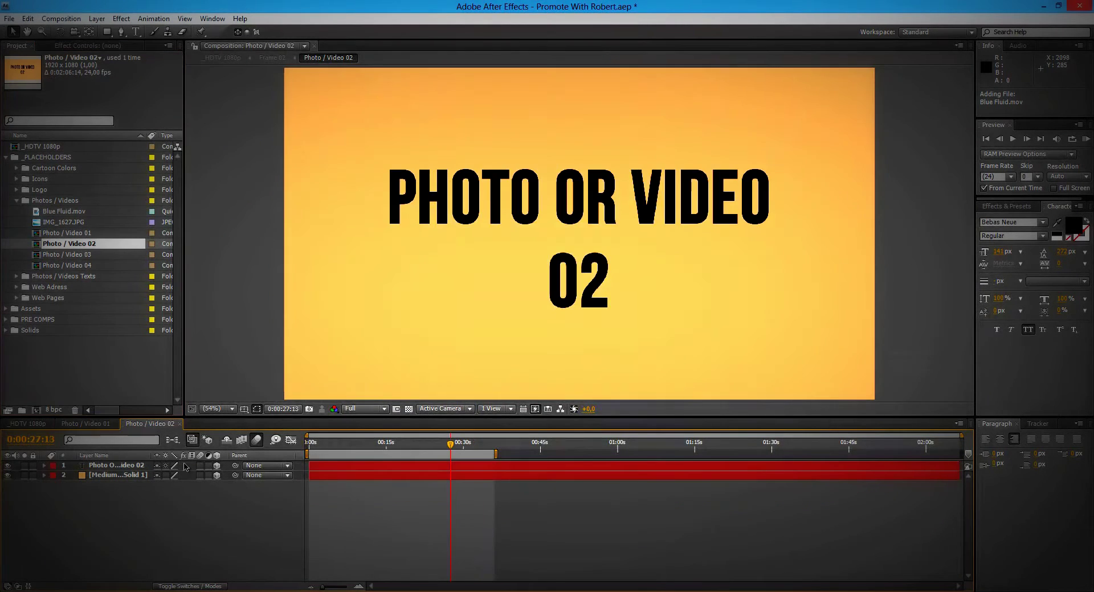
{"action": "left_click_drag", "start_coordinate": [7, 466], "coordinate": [8, 475]}
{"action": "left_click_drag", "start_coordinate": [65, 211], "coordinate": [131, 466]}
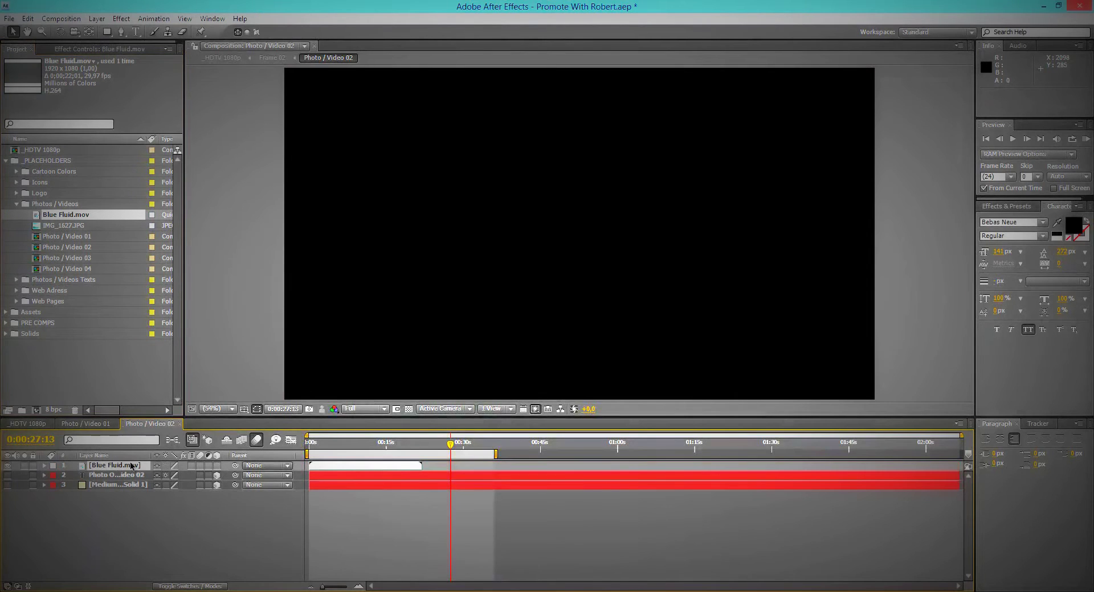
Step: Preview Blue Fluid.mov in Photo / Video 02 and check the Product #2 frame in _HDTV 1080p around 0:01:11
{"action": "left_click_drag", "start_coordinate": [451, 445], "coordinate": [387, 445]}
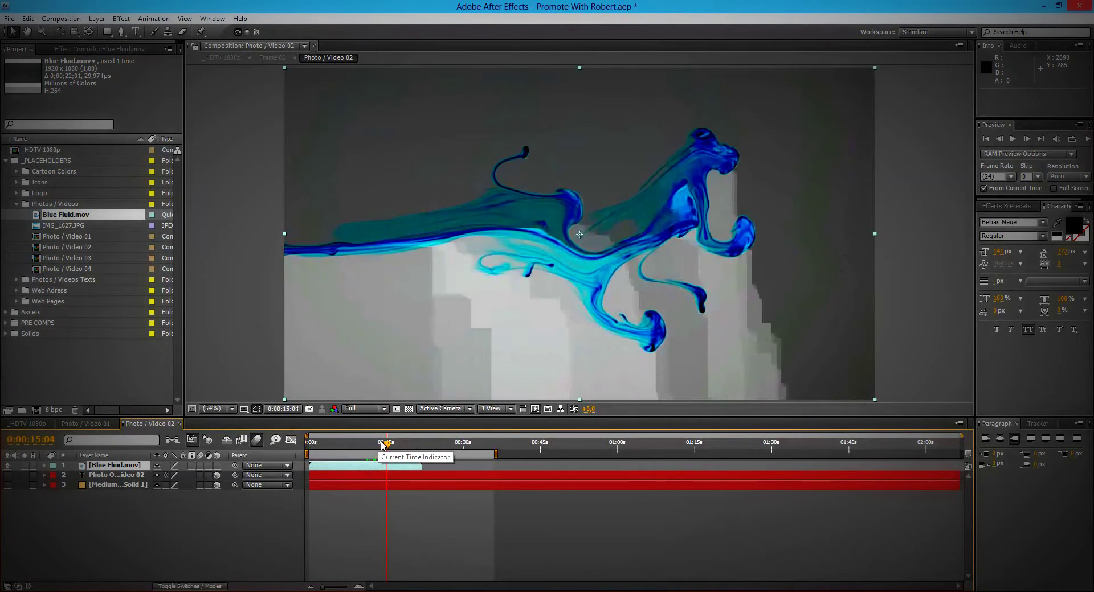
{"action": "left_click", "coordinate": [33, 425]}
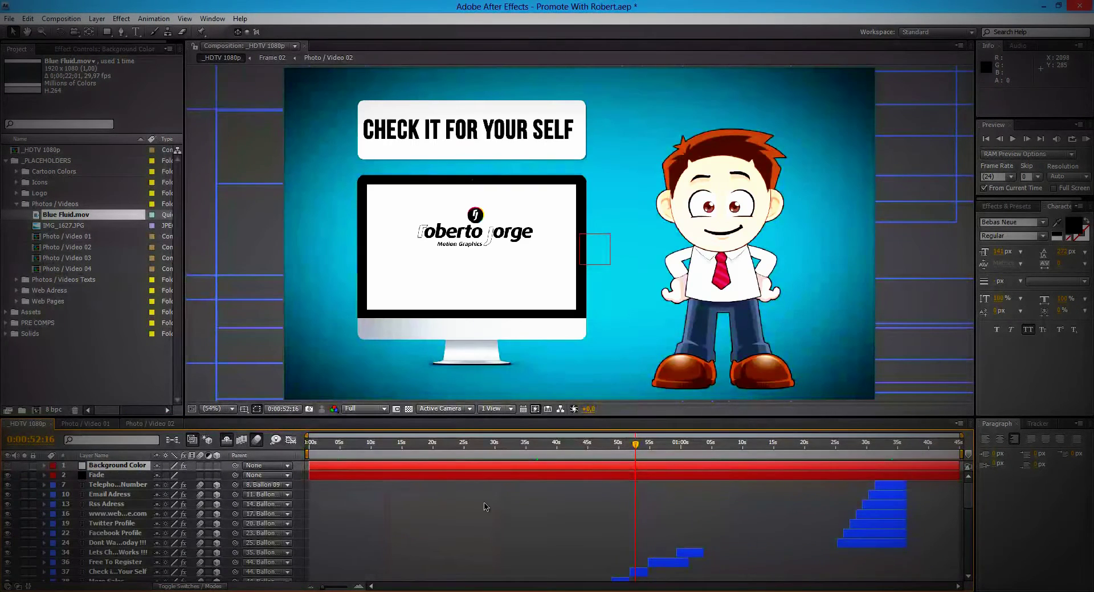
{"action": "left_click_drag", "start_coordinate": [637, 446], "coordinate": [758, 444]}
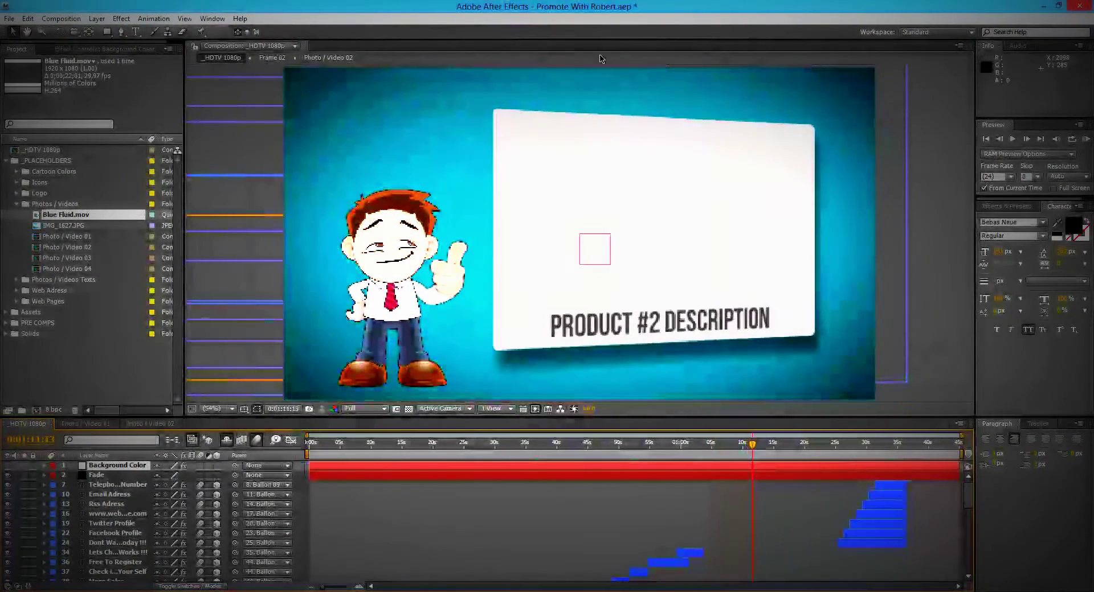
{"action": "left_click", "coordinate": [161, 424]}
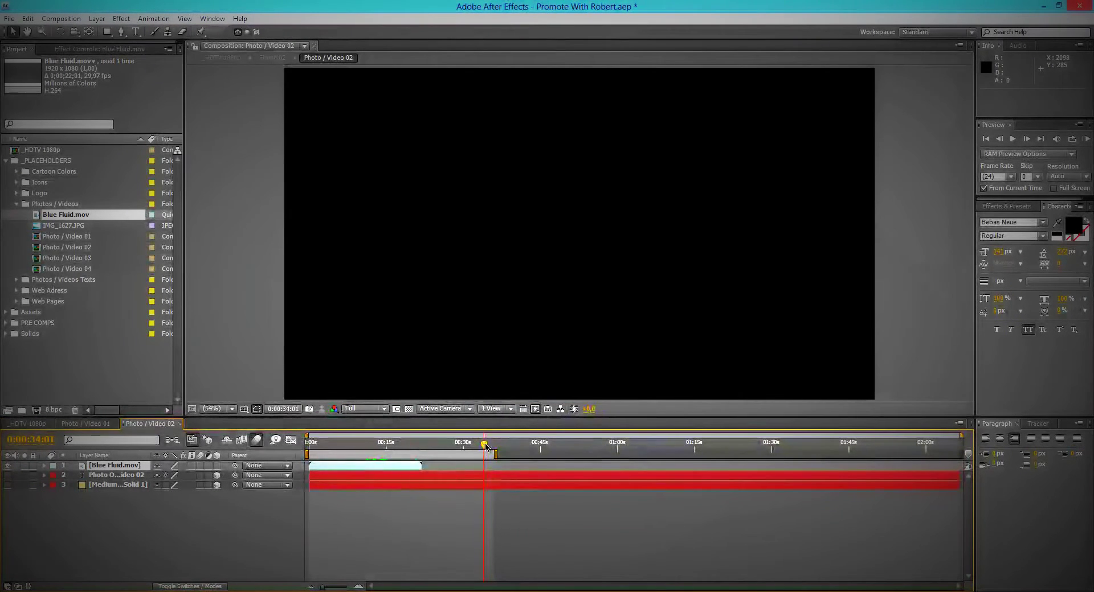
Step: Shift the Blue Fluid.mov layer in Photo / Video 02 to start at 0:00:23:23 and check the Product #2 frame in _HDTV 1080p
{"action": "left_click", "coordinate": [29, 423]}
{"action": "left_click", "coordinate": [149, 424]}
{"action": "left_click_drag", "start_coordinate": [347, 470], "coordinate": [469, 470]}
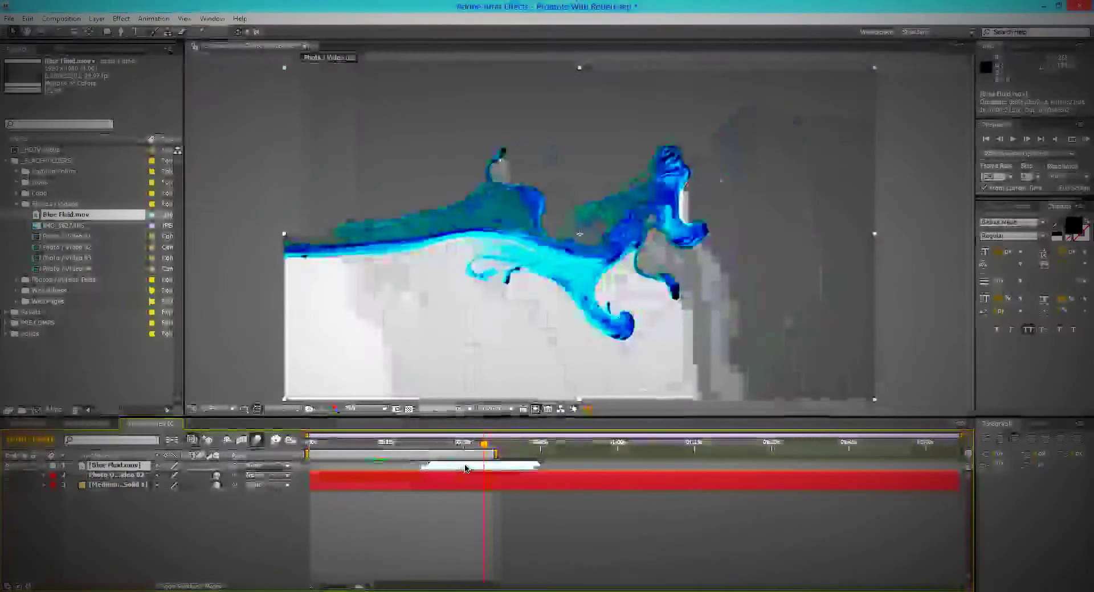
{"action": "left_click", "coordinate": [31, 422]}
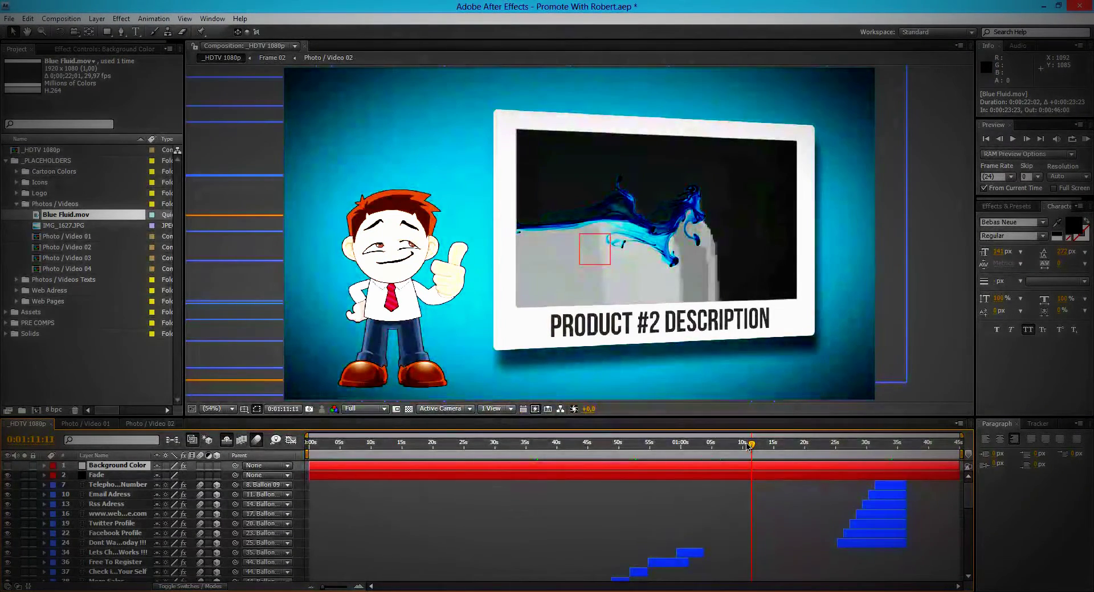
{"action": "mouse_move", "coordinate": [748, 445]}
{"action": "left_mouse_down"}
{"action": "mouse_move", "coordinate": [738, 445]}
{"action": "mouse_move", "coordinate": [758, 447]}
{"action": "left_mouse_up"}
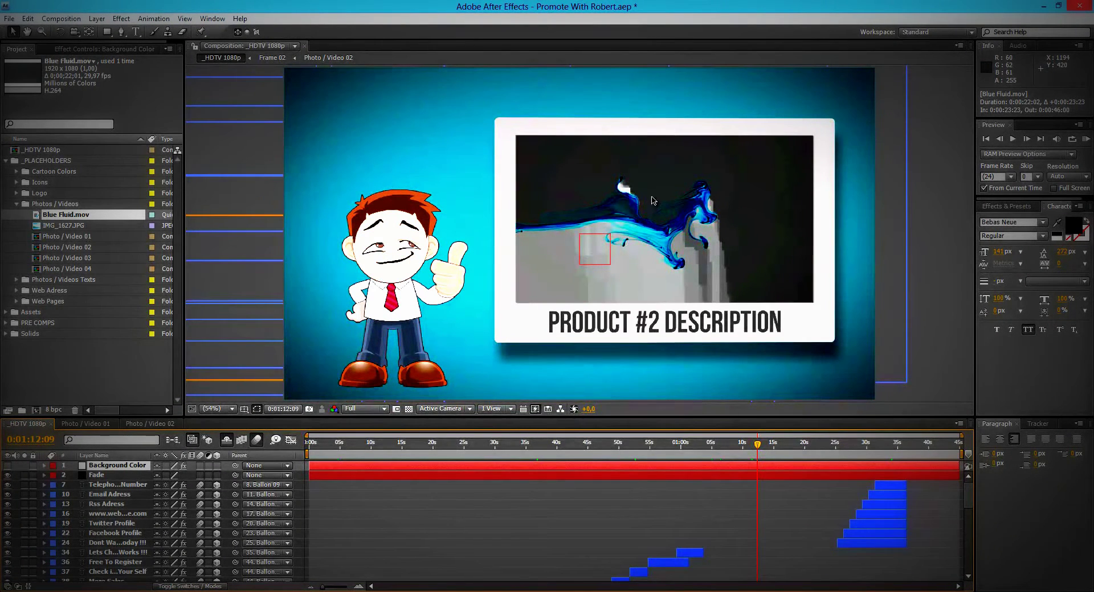
Step: Delete Blue Fluid.mov from the project and import it again into the Photos / Videos folder
{"action": "left_click", "coordinate": [63, 217]}
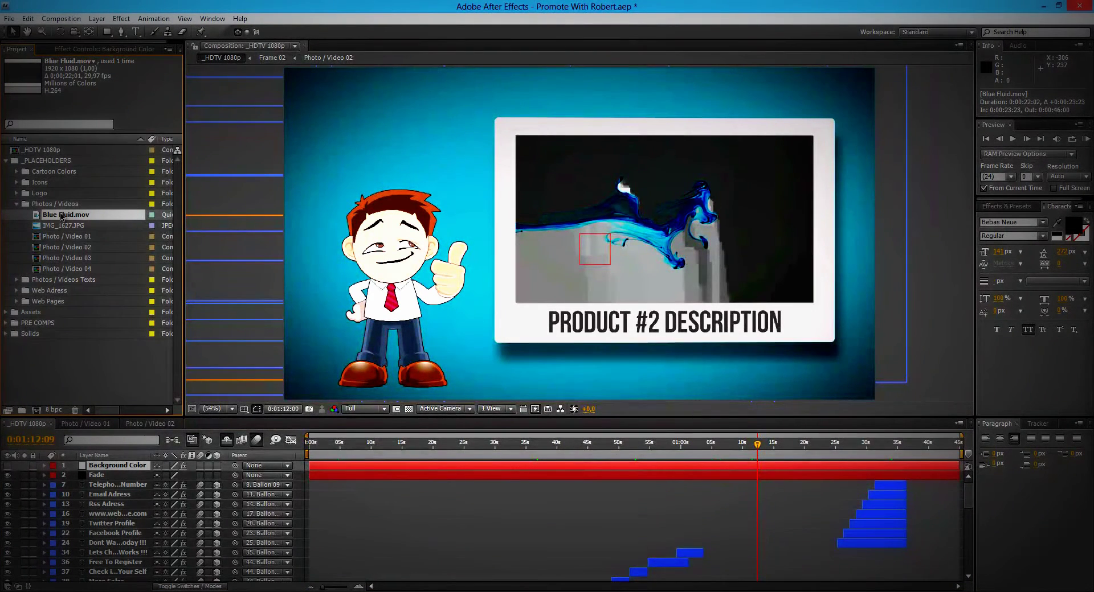
{"action": "key", "text": "Delete"}
{"action": "left_click", "coordinate": [621, 338]}
{"action": "left_click_drag", "start_coordinate": [192, 137], "coordinate": [72, 203]}
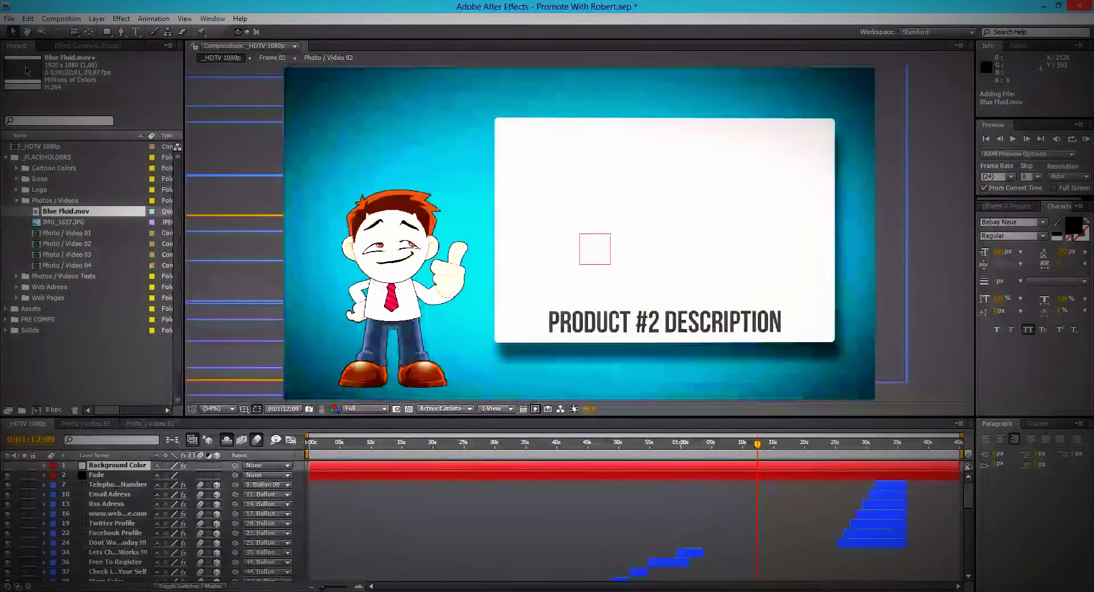
Step: Place Blue Fluid.mov on top in Photo / Video 02, starting at 0:00:25:22, and check it in _HDTV 1080p
{"action": "left_click", "coordinate": [164, 425]}
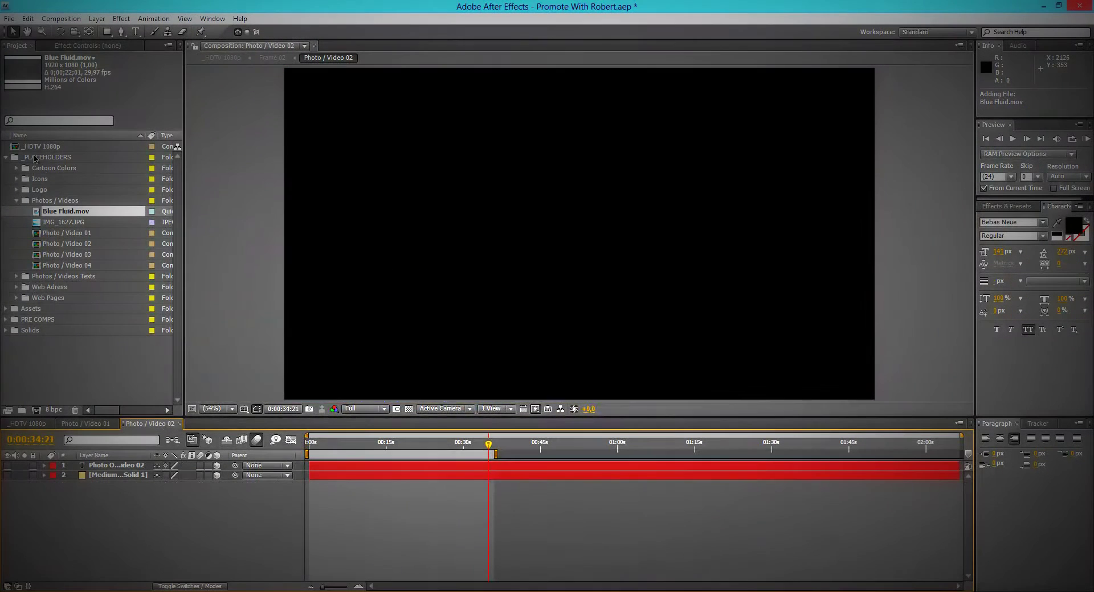
{"action": "left_click_drag", "start_coordinate": [61, 206], "coordinate": [100, 467]}
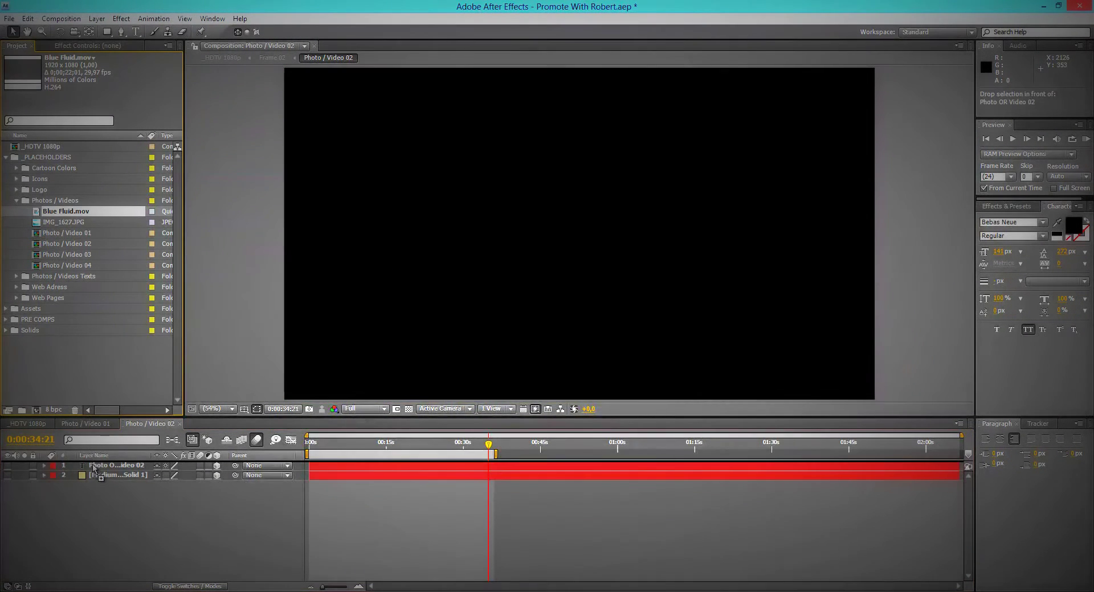
{"action": "left_click_drag", "start_coordinate": [322, 465], "coordinate": [464, 468]}
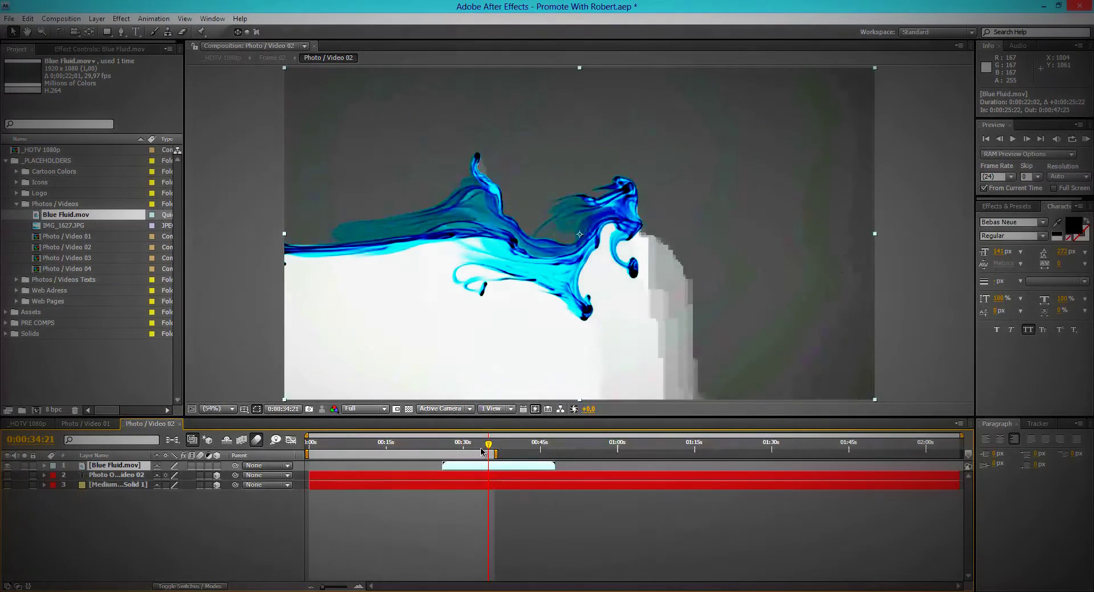
{"action": "left_click", "coordinate": [29, 425]}
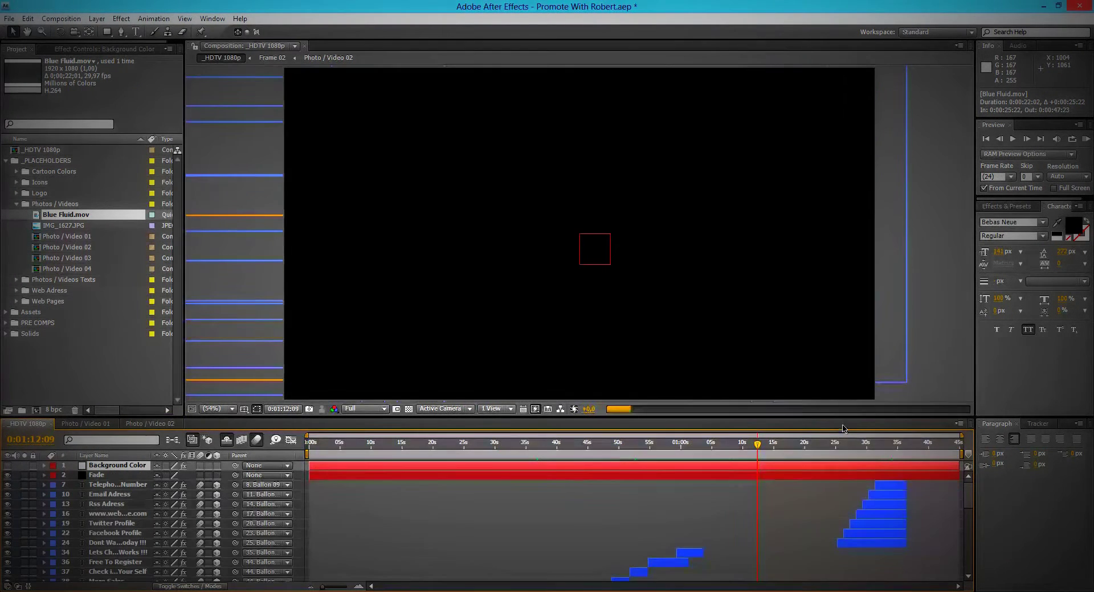
{"action": "mouse_move", "coordinate": [755, 450]}
{"action": "left_mouse_down"}
{"action": "mouse_move", "coordinate": [737, 448]}
{"action": "mouse_move", "coordinate": [759, 449]}
{"action": "left_mouse_up"}
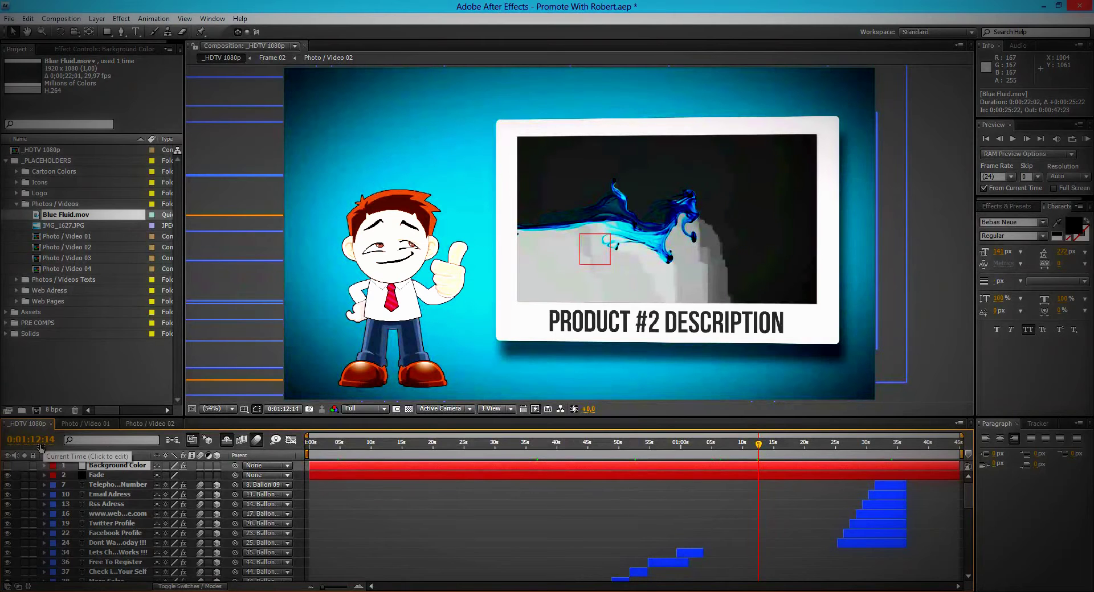
Step: Compare the playhead time in Photo / Video 02 with the matching moment in _HDTV 1080p
{"action": "left_click", "coordinate": [160, 424]}
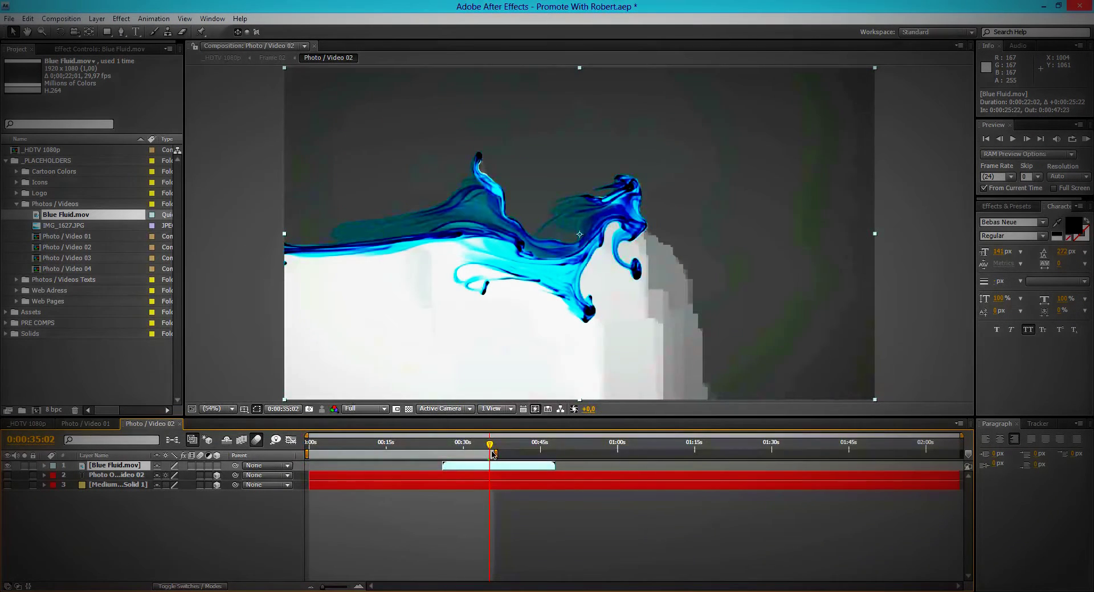
{"action": "left_click", "coordinate": [27, 424]}
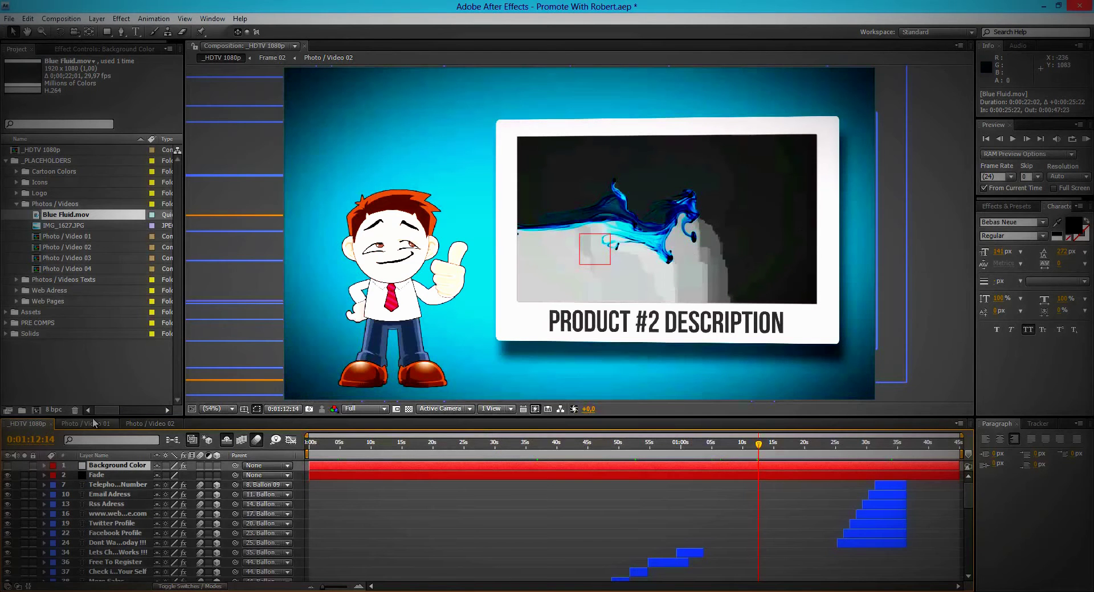
{"action": "left_click", "coordinate": [147, 424]}
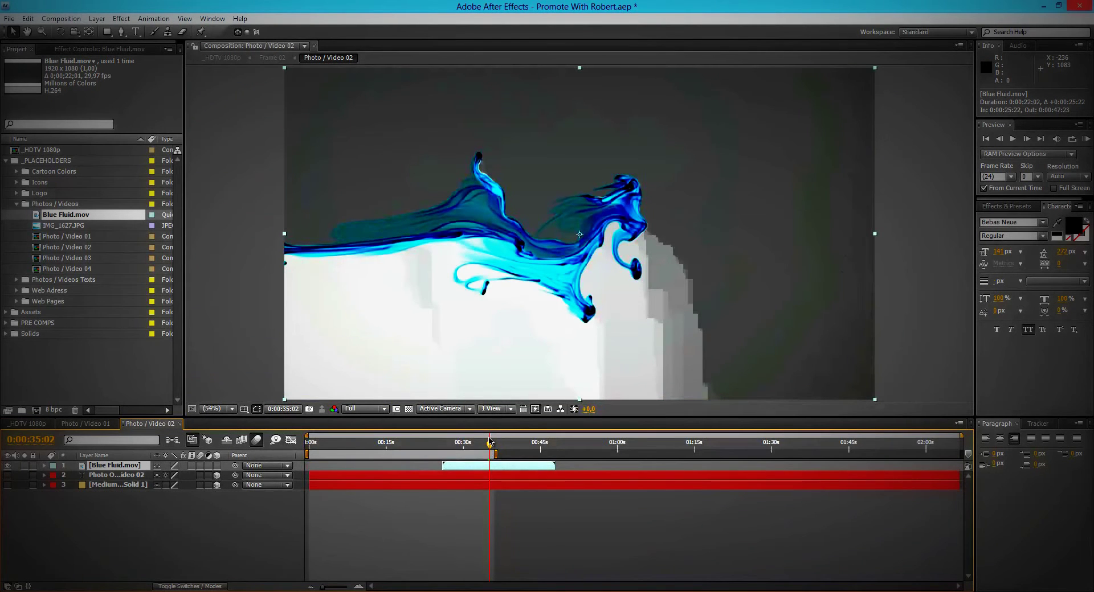
{"action": "left_click", "coordinate": [18, 425]}
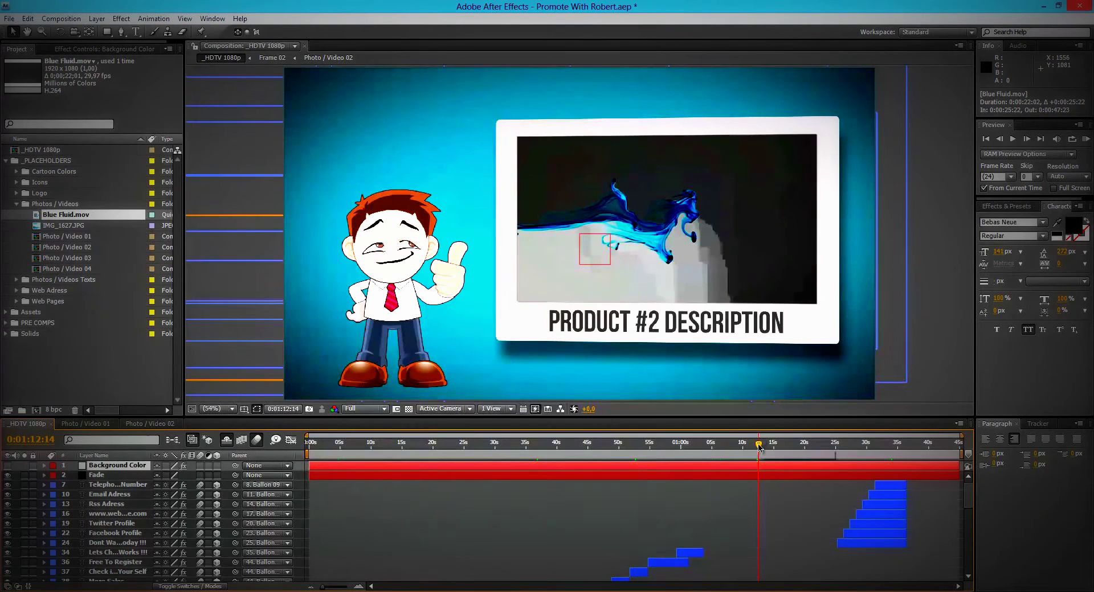
Step: Move the Blue Fluid.mov layer in Photo / Video 02 to start at 0:00:26:01 and check the Product #2 frame in _HDTV 1080p
{"action": "left_click", "coordinate": [150, 424]}
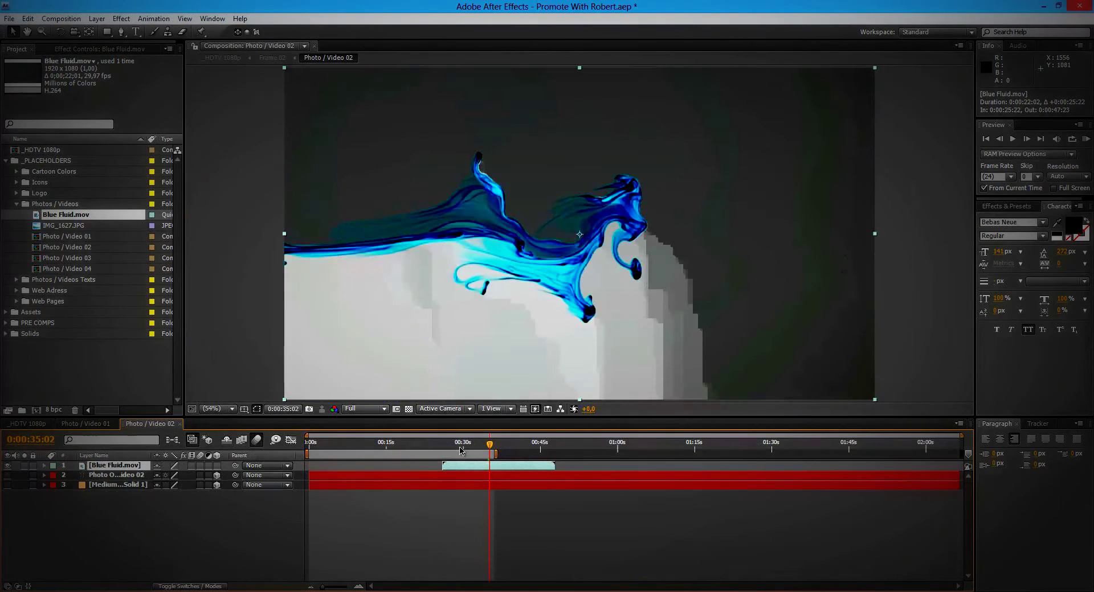
{"action": "mouse_move", "coordinate": [482, 468]}
{"action": "left_mouse_down"}
{"action": "mouse_move", "coordinate": [472, 468]}
{"action": "mouse_move", "coordinate": [482, 467]}
{"action": "left_mouse_up"}
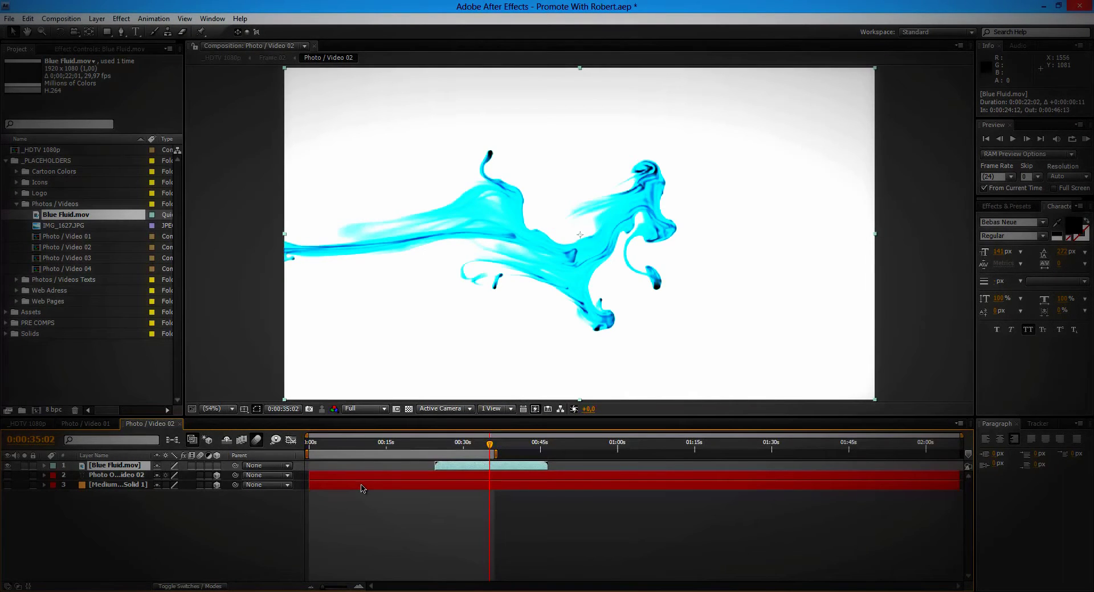
{"action": "left_click_drag", "start_coordinate": [493, 470], "coordinate": [497, 447]}
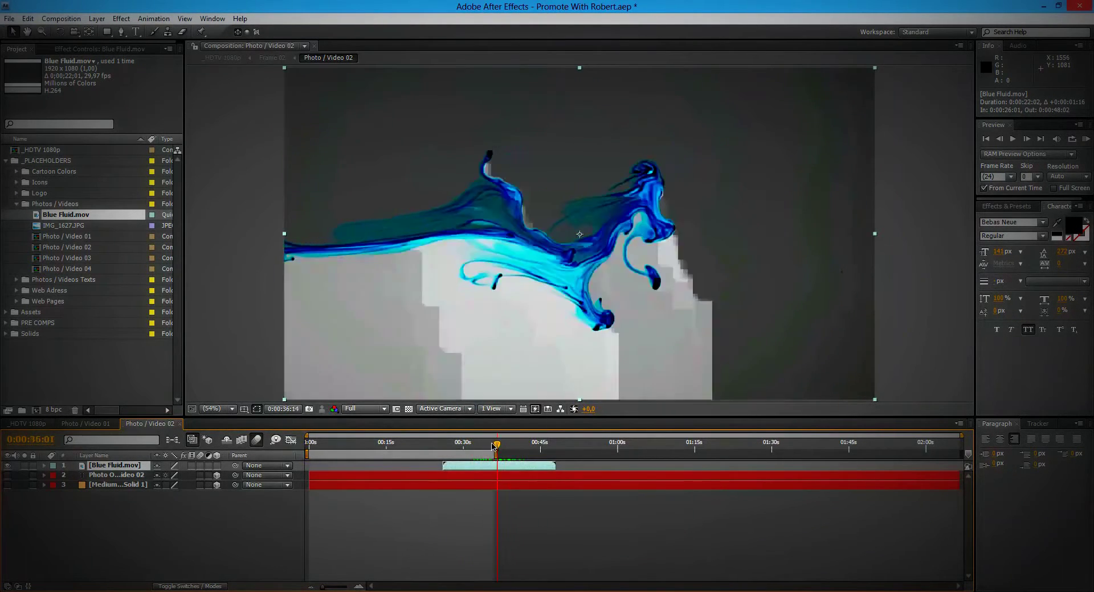
{"action": "key", "text": "shift+Escape"}
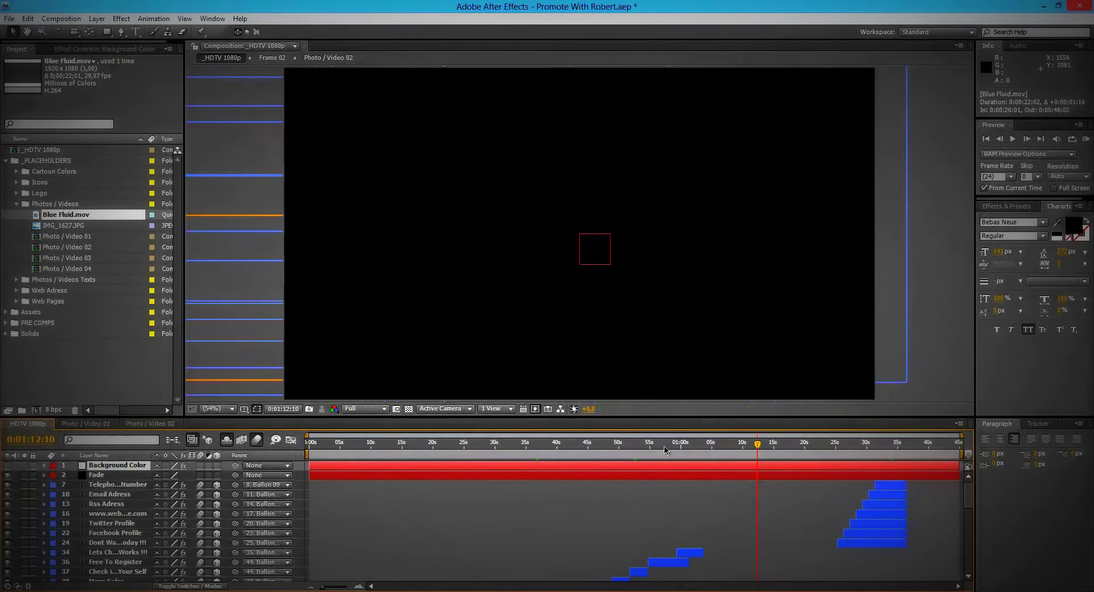
{"action": "mouse_move", "coordinate": [757, 446]}
{"action": "left_mouse_down"}
{"action": "mouse_move", "coordinate": [736, 446]}
{"action": "mouse_move", "coordinate": [771, 448]}
{"action": "mouse_move", "coordinate": [755, 447]}
{"action": "left_mouse_up"}
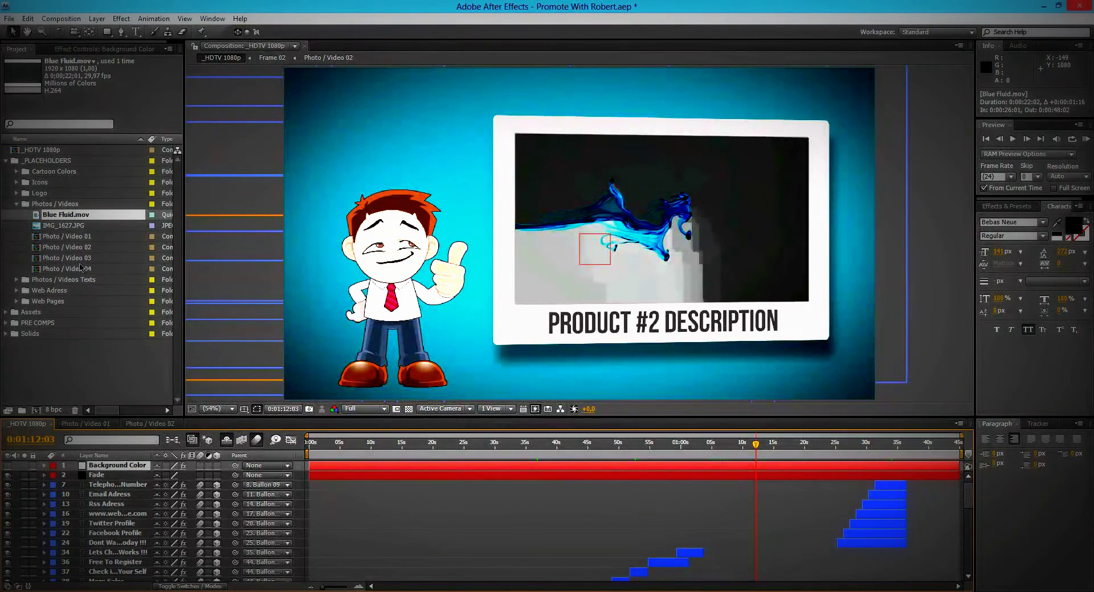
Step: Select Frame Back in the Photos / Videos Texts folder and view the backs of the turning frames in _HDTV 1080p around 0:01:09
{"action": "left_click", "coordinate": [17, 204]}
{"action": "left_click", "coordinate": [57, 217]}
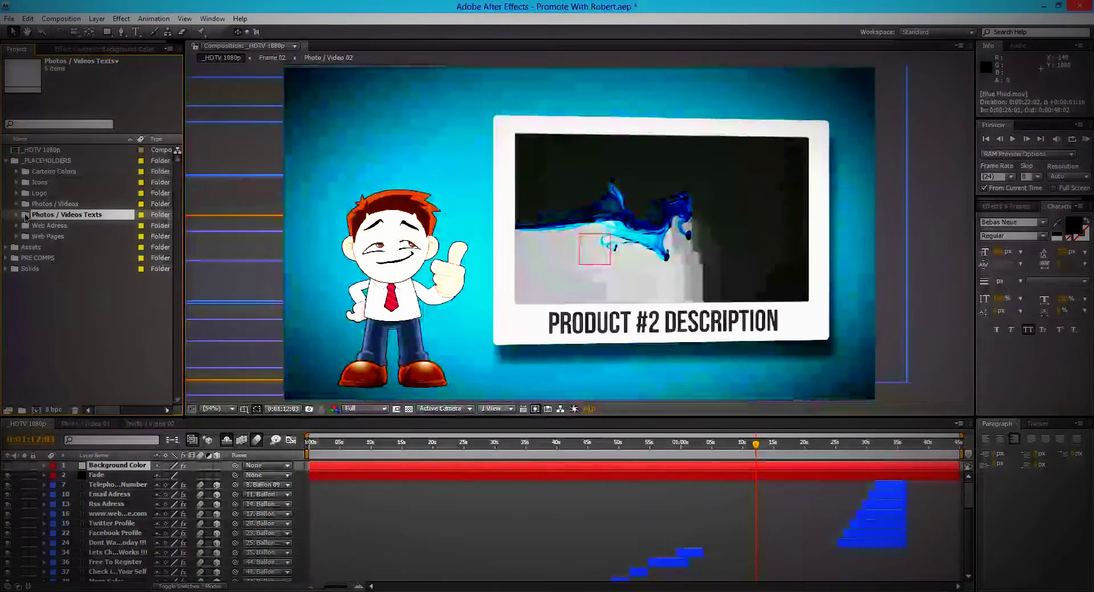
{"action": "left_click", "coordinate": [16, 215]}
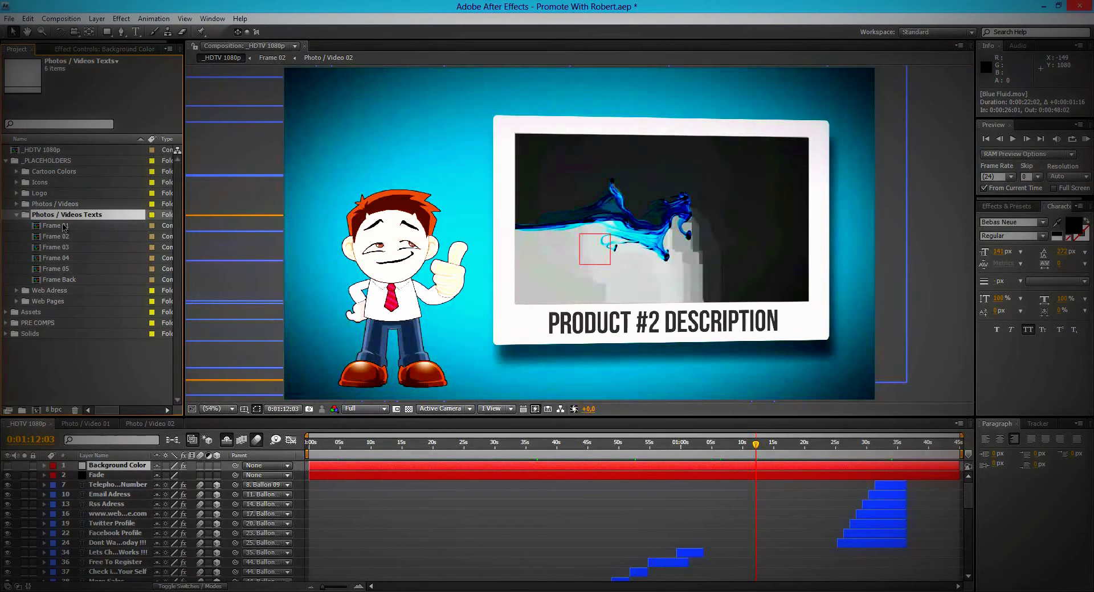
{"action": "left_click", "coordinate": [66, 280]}
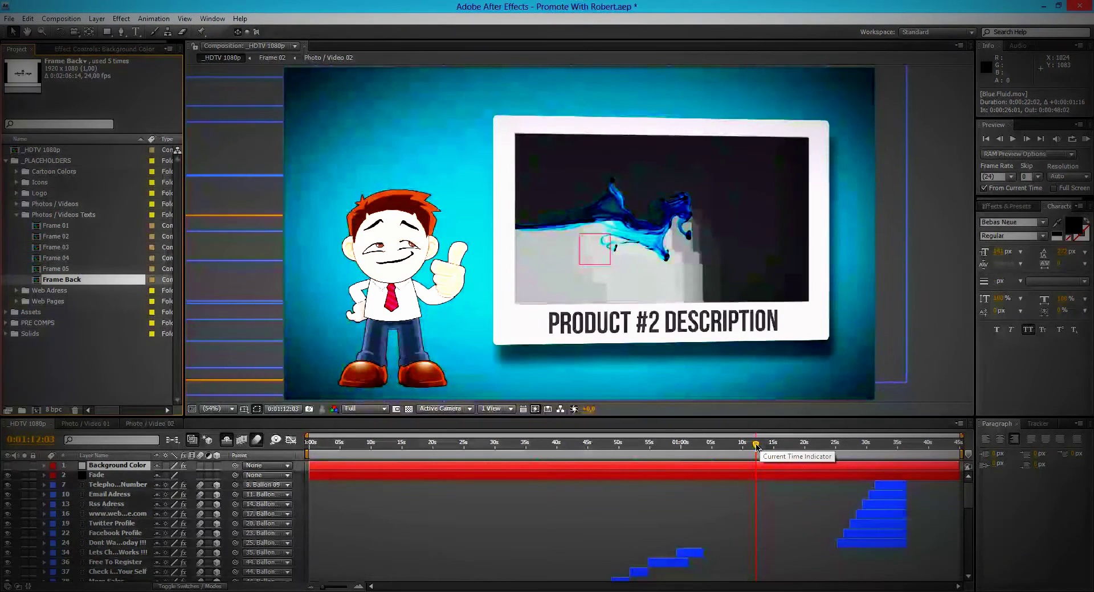
{"action": "left_click_drag", "start_coordinate": [759, 446], "coordinate": [741, 448]}
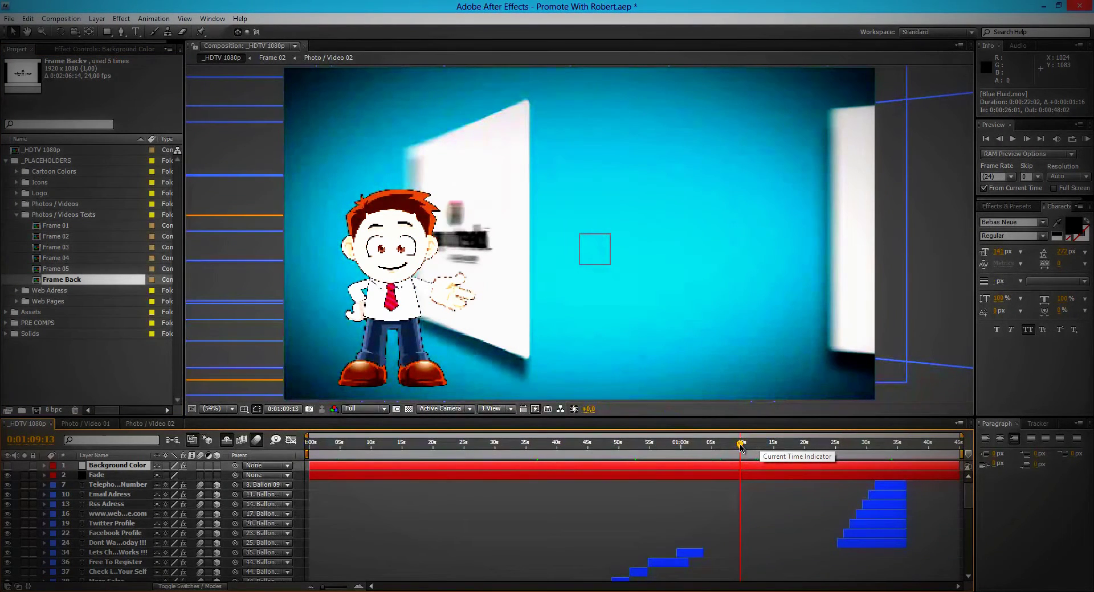
{"action": "left_click_drag", "start_coordinate": [740, 447], "coordinate": [739, 447]}
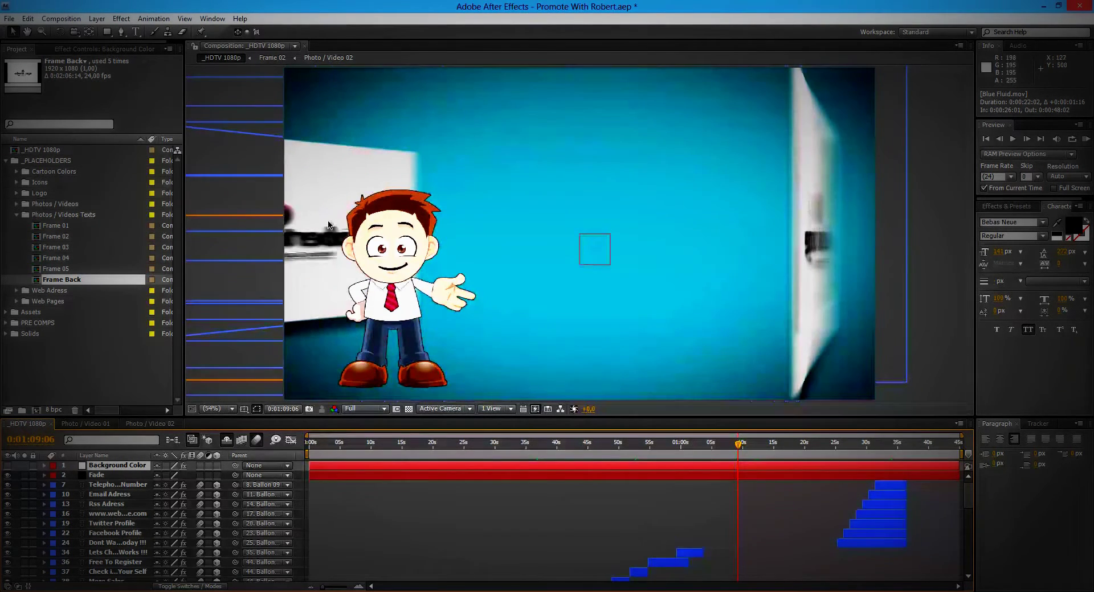
Step: Hide the Logo layer in the Frame Back composition, check the frame backs in _HDTV 1080p, and return to Frame Back
{"action": "double_click", "coordinate": [84, 280]}
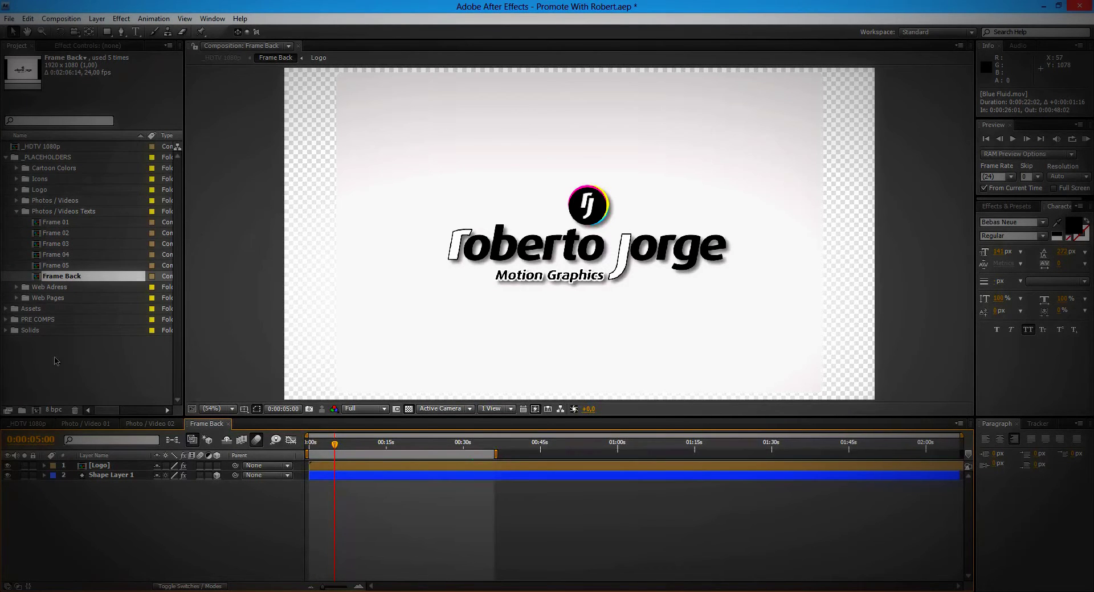
{"action": "left_click", "coordinate": [6, 466]}
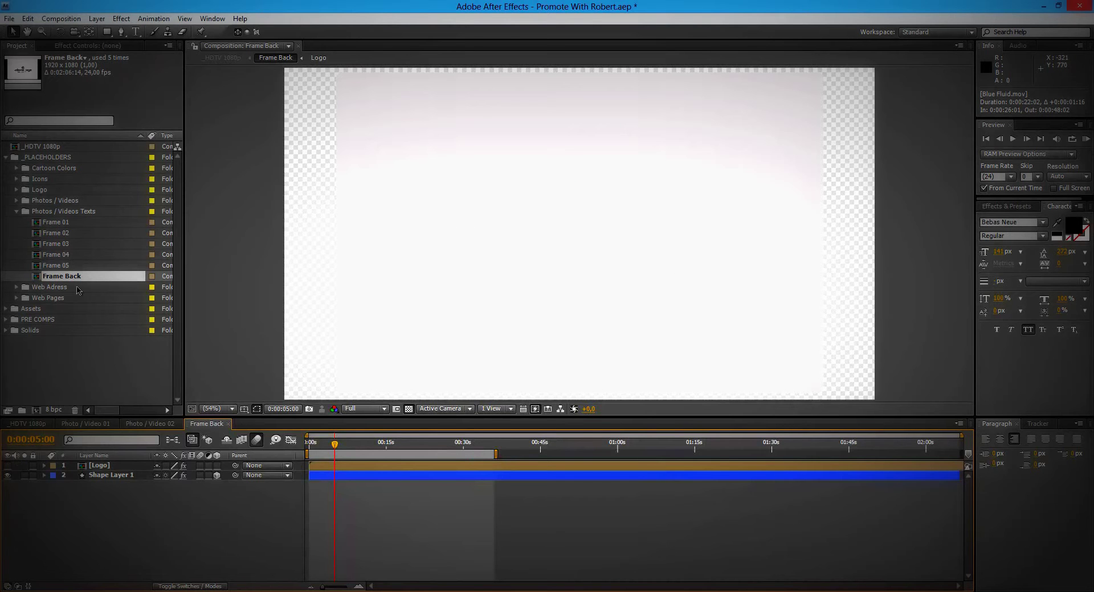
{"action": "left_click", "coordinate": [28, 424]}
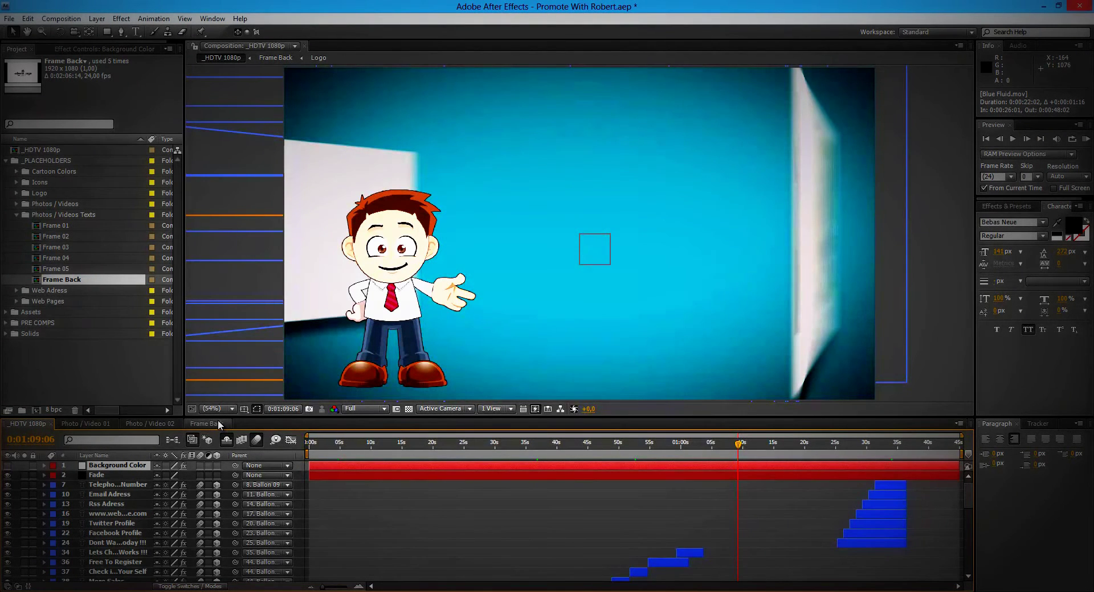
{"action": "left_click", "coordinate": [219, 425]}
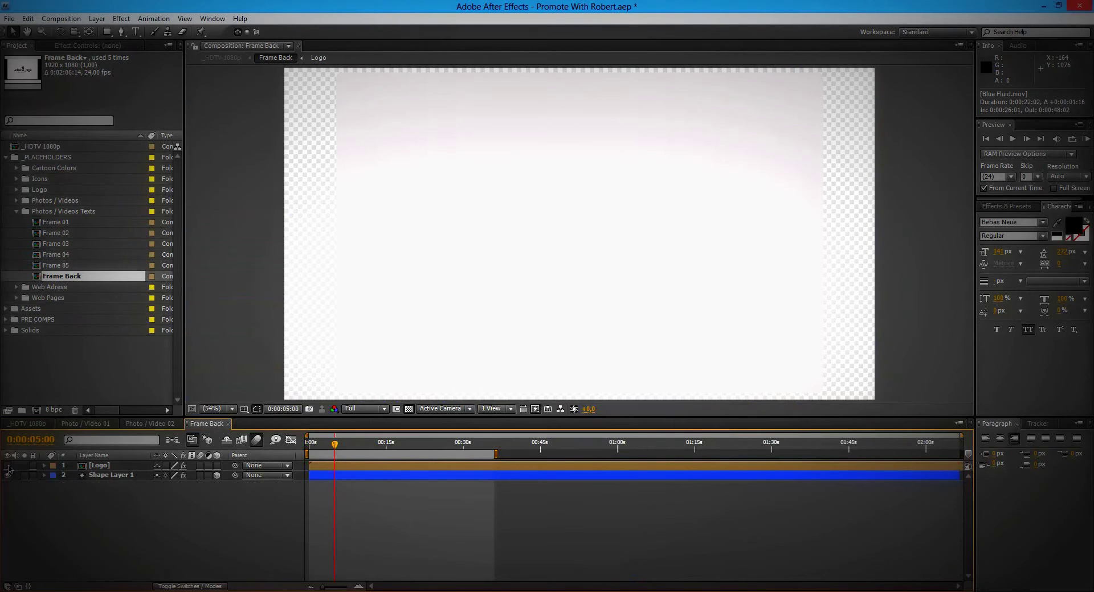
Step: Close the Frame Back and Photo / Video 02 compositions and open Frame 01
{"action": "left_click", "coordinate": [229, 424]}
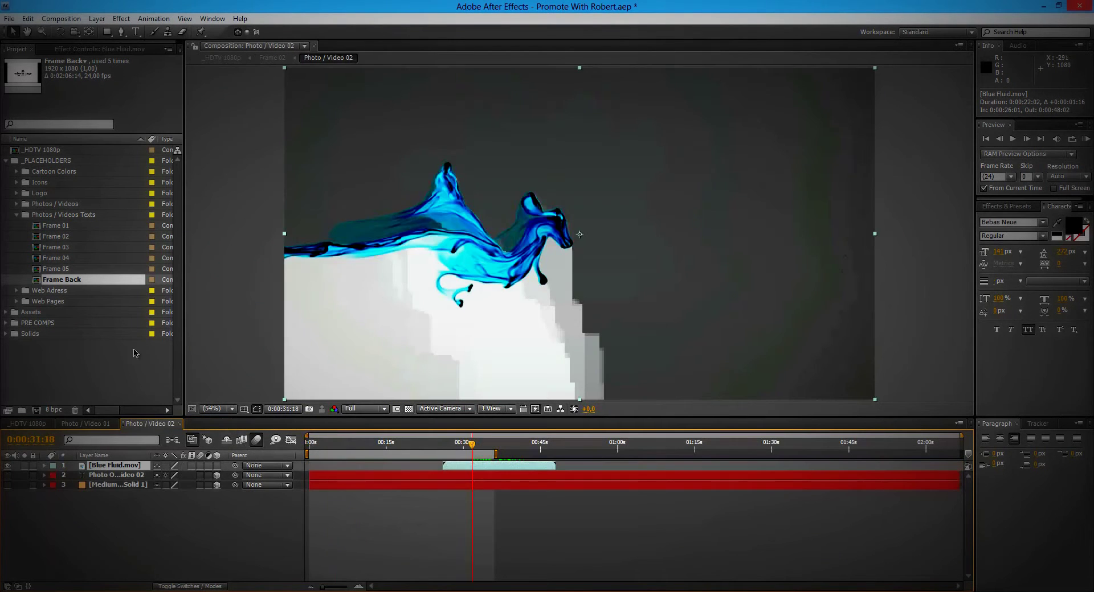
{"action": "left_click", "coordinate": [181, 424]}
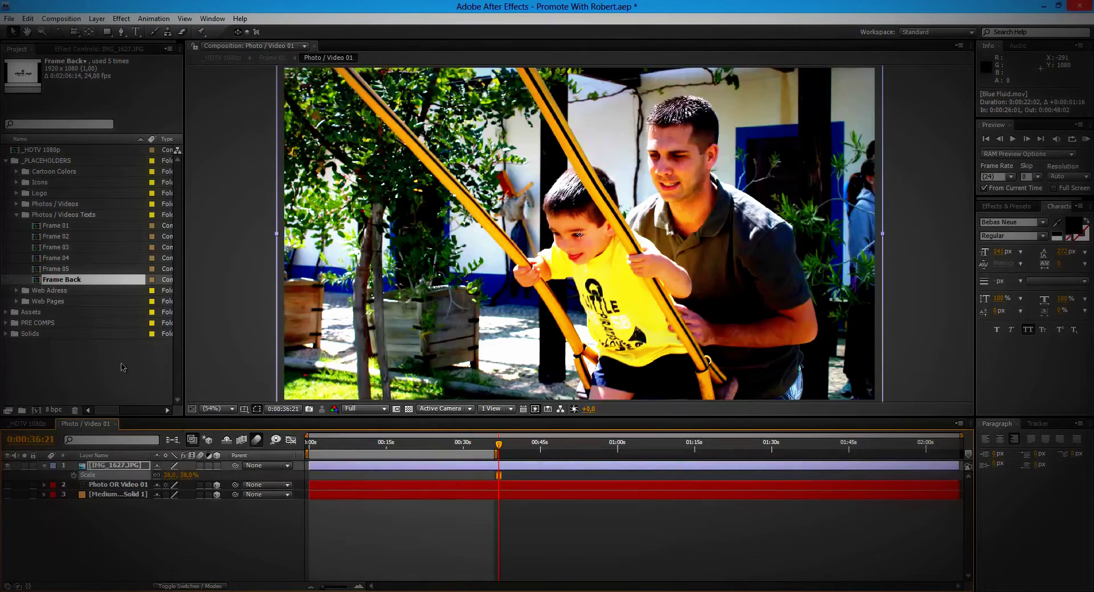
{"action": "double_click", "coordinate": [68, 228]}
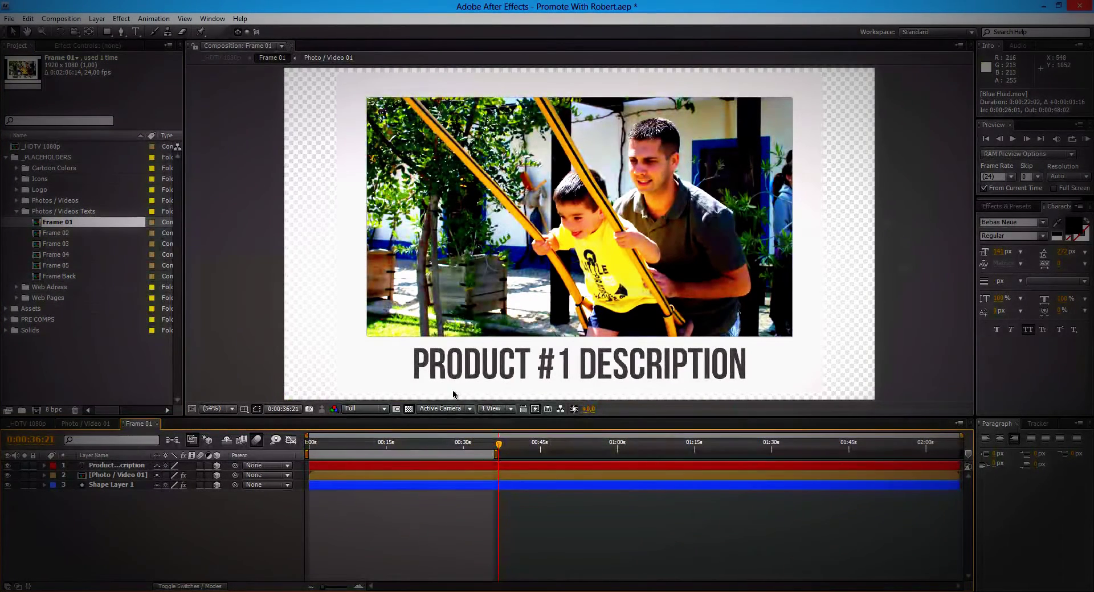
Step: Replace the product description text in Frame 01 with "Me and my son" followed by the son's first name
{"action": "double_click", "coordinate": [130, 468]}
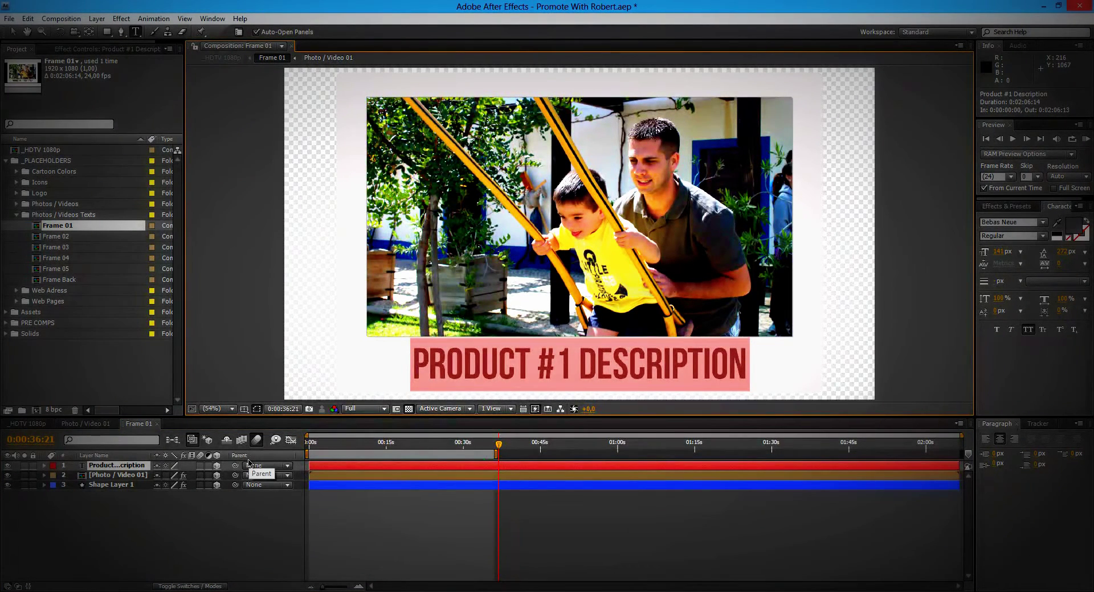
{"action": "type", "text": "ME"}
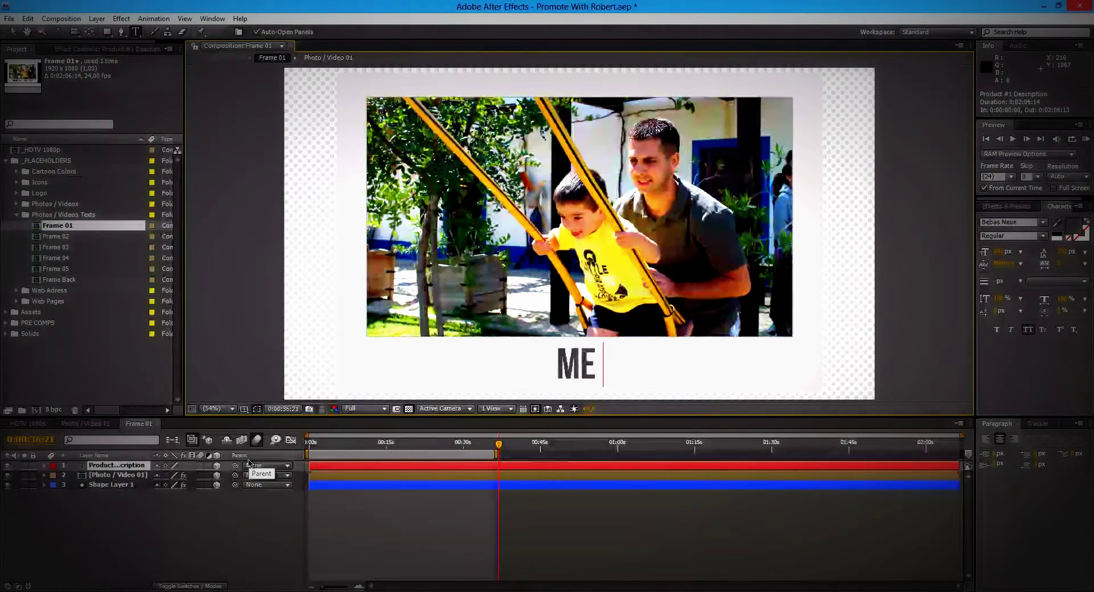
{"action": "type", "text": " AND "}
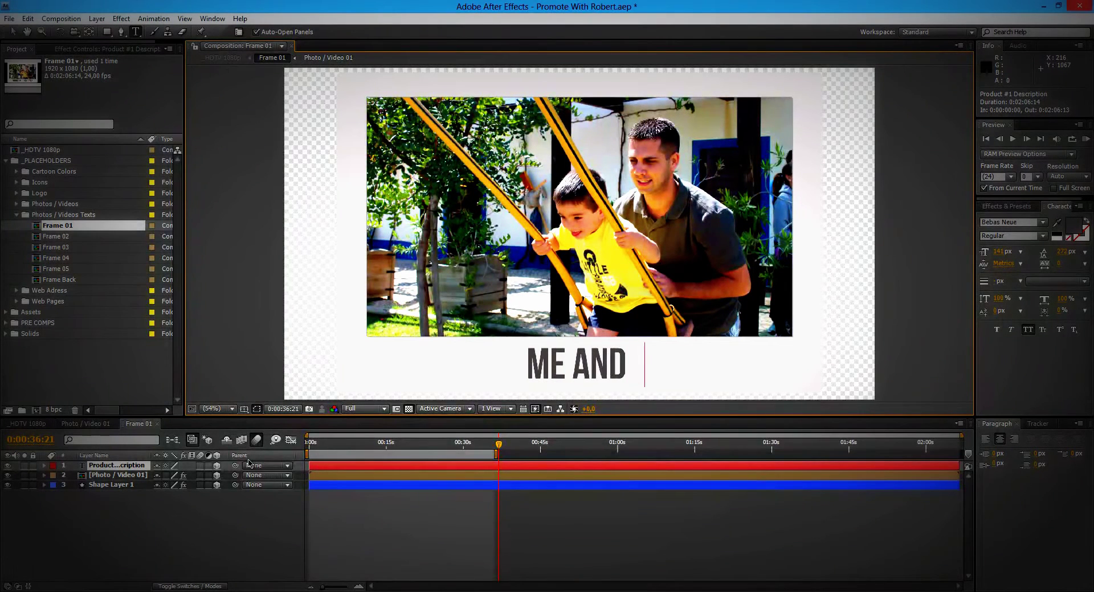
{"action": "type", "text": "MY SON D"}
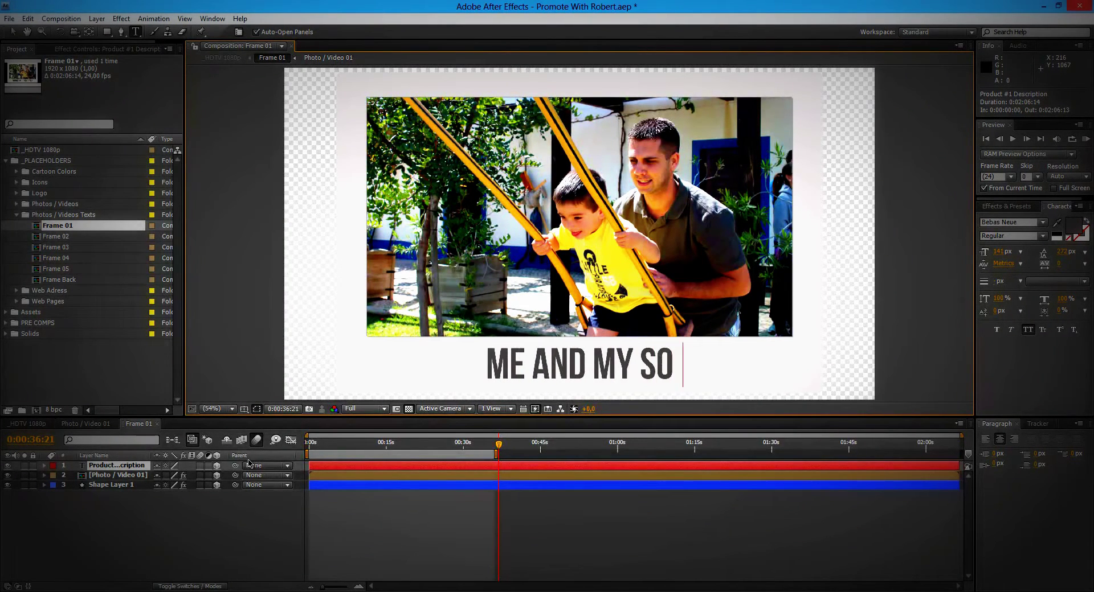
{"action": "key", "text": "BackSpace"}
{"action": "type", "text": "ANIEL"}
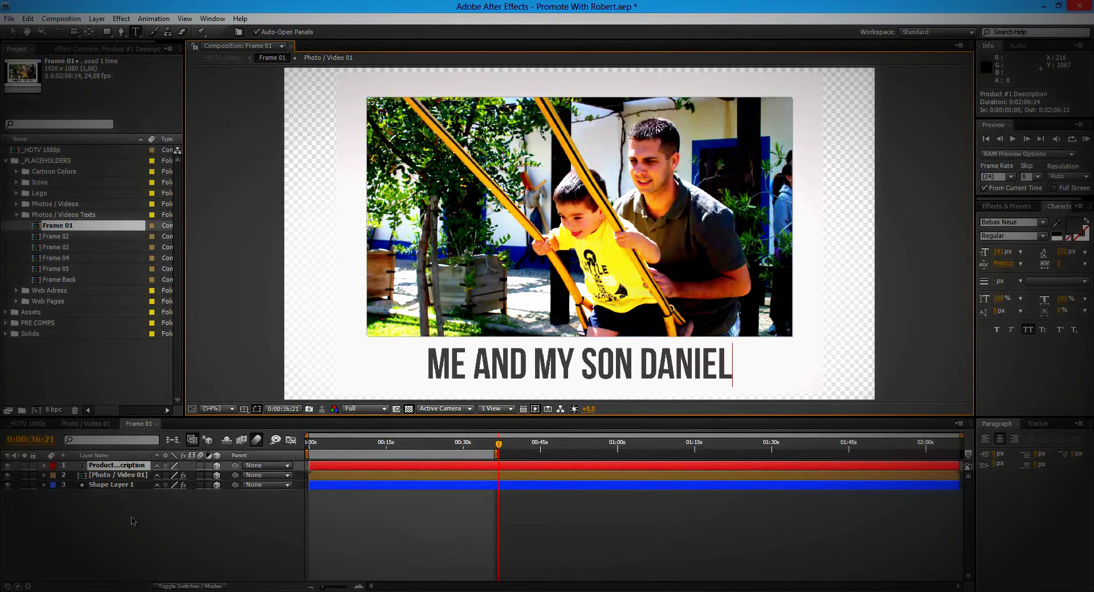
{"action": "left_click", "coordinate": [132, 521]}
Step: Open Frame 02 and replace its product description text with "My Broken Video"
{"action": "double_click", "coordinate": [64, 238]}
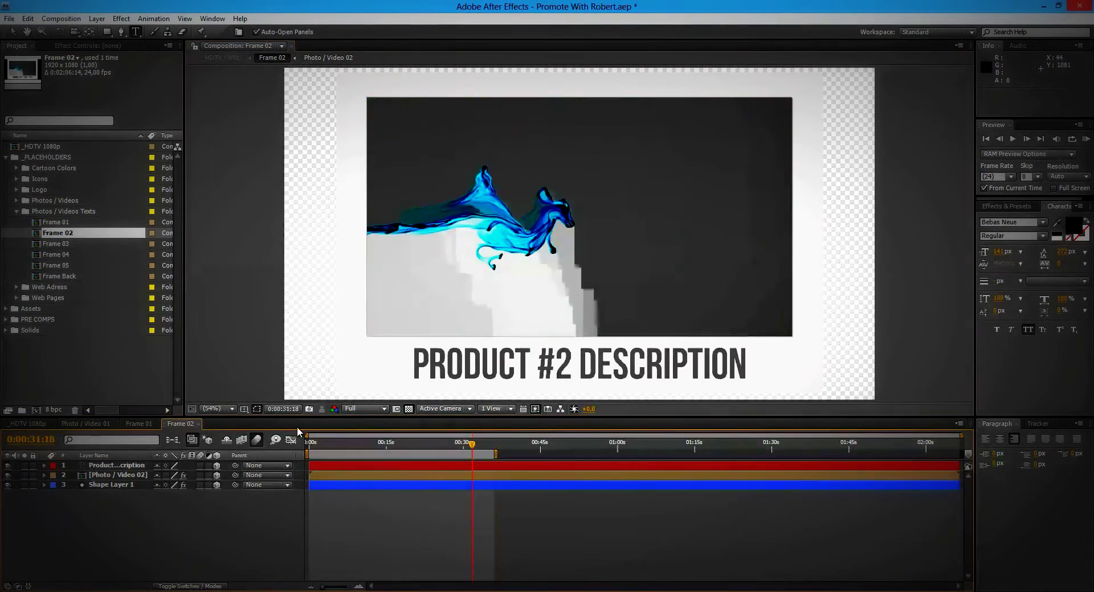
{"action": "left_click", "coordinate": [123, 466]}
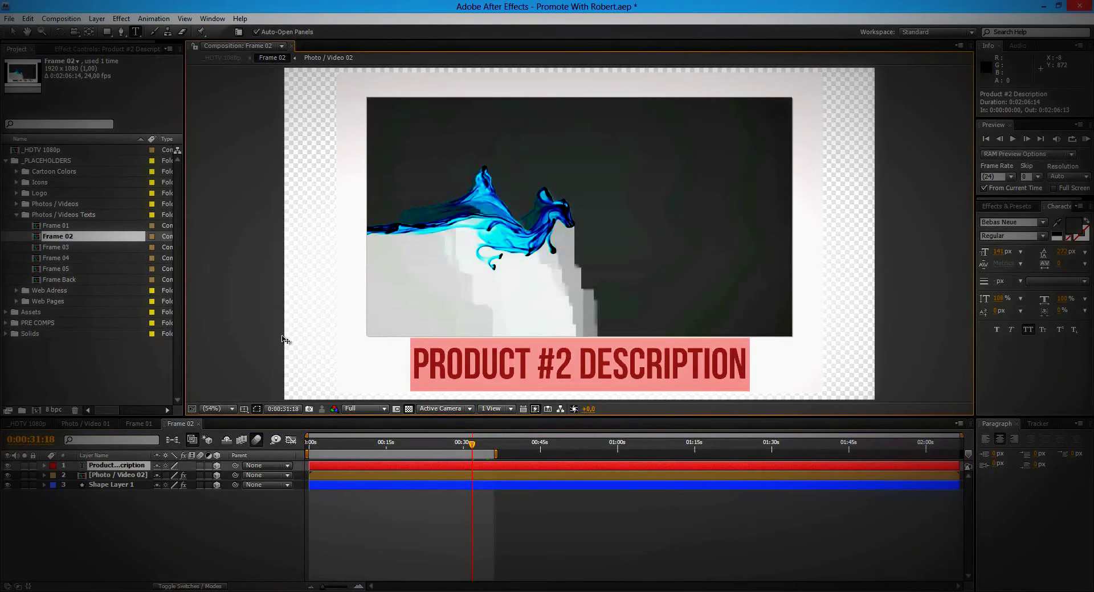
{"action": "type", "text": "MY BROKEN B"}
{"action": "key", "text": "BackSpace"}
{"action": "type", "text": "VIDEO"}
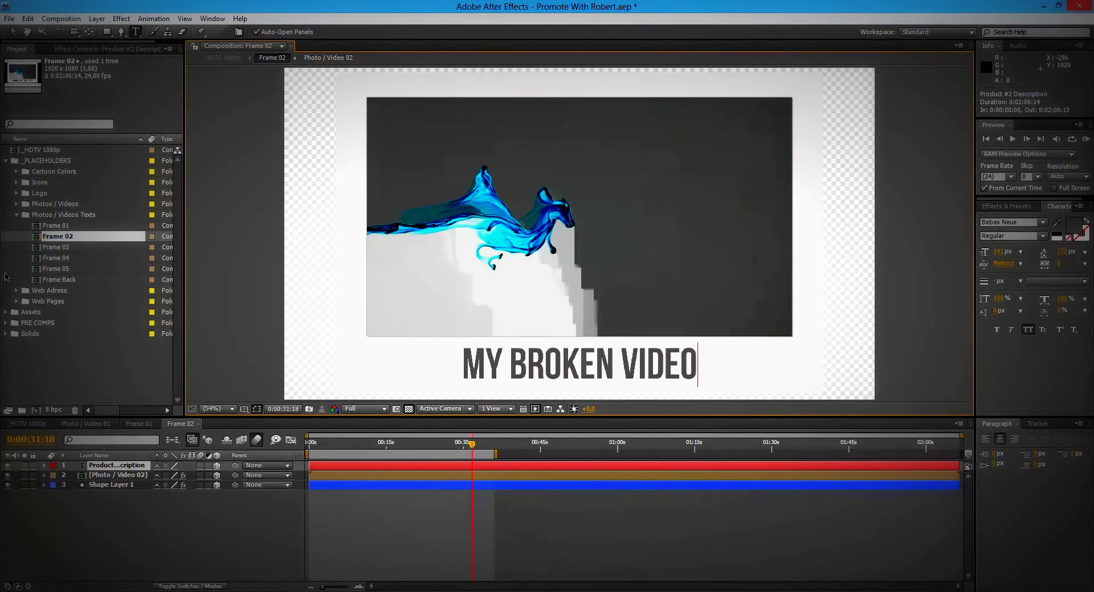
{"action": "left_click", "coordinate": [14, 32]}
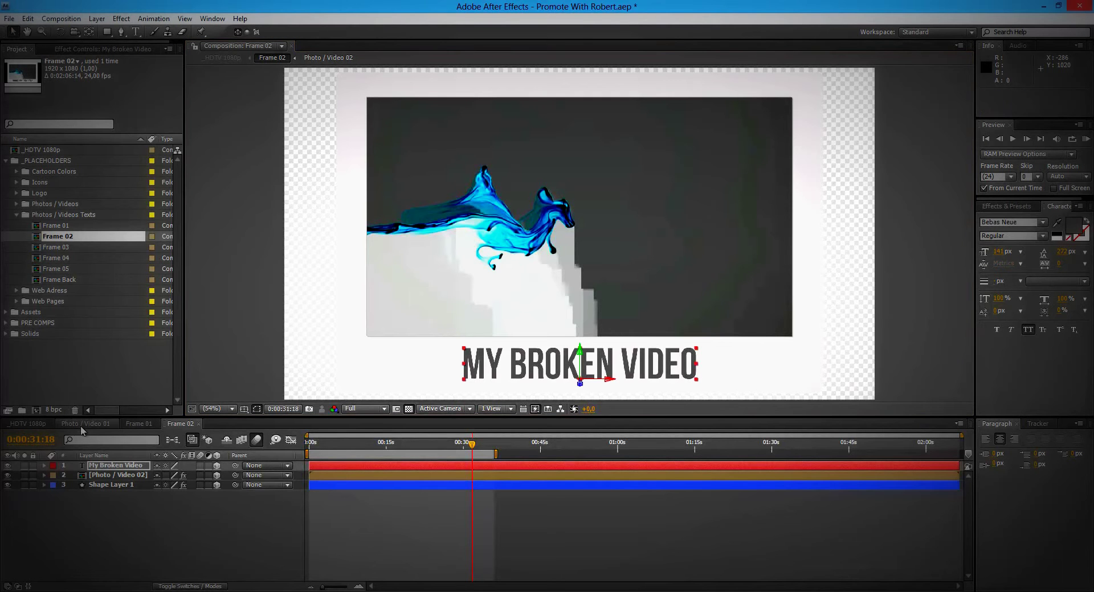
Step: Check the frame captions in _HDTV 1080p from about 0:01:06 to the Product #3 frame at 0:01:16:19
{"action": "left_click", "coordinate": [27, 424]}
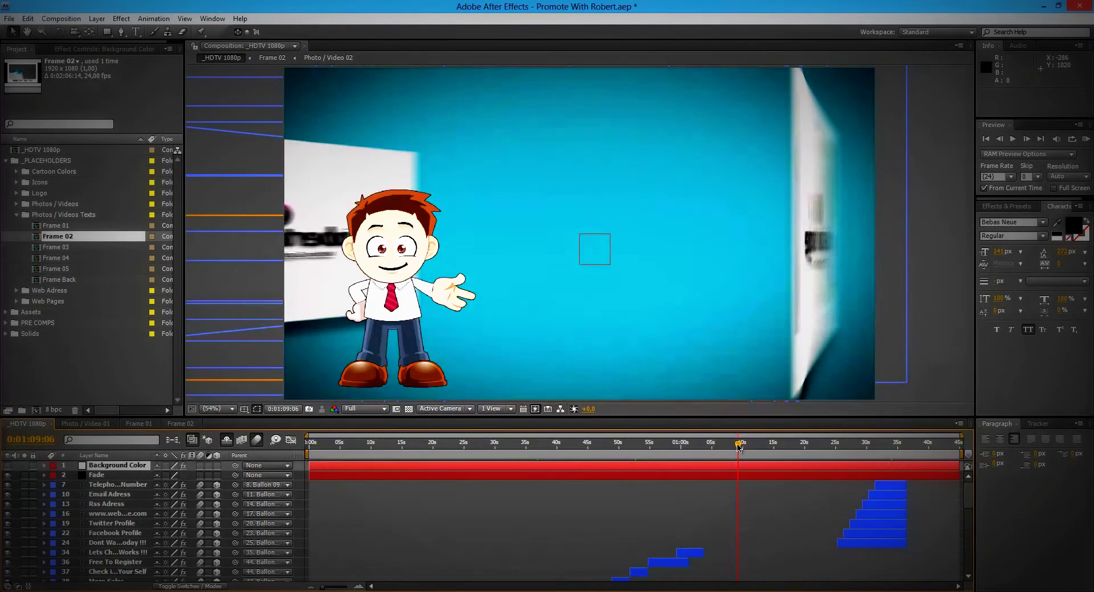
{"action": "left_click_drag", "start_coordinate": [739, 447], "coordinate": [723, 446]}
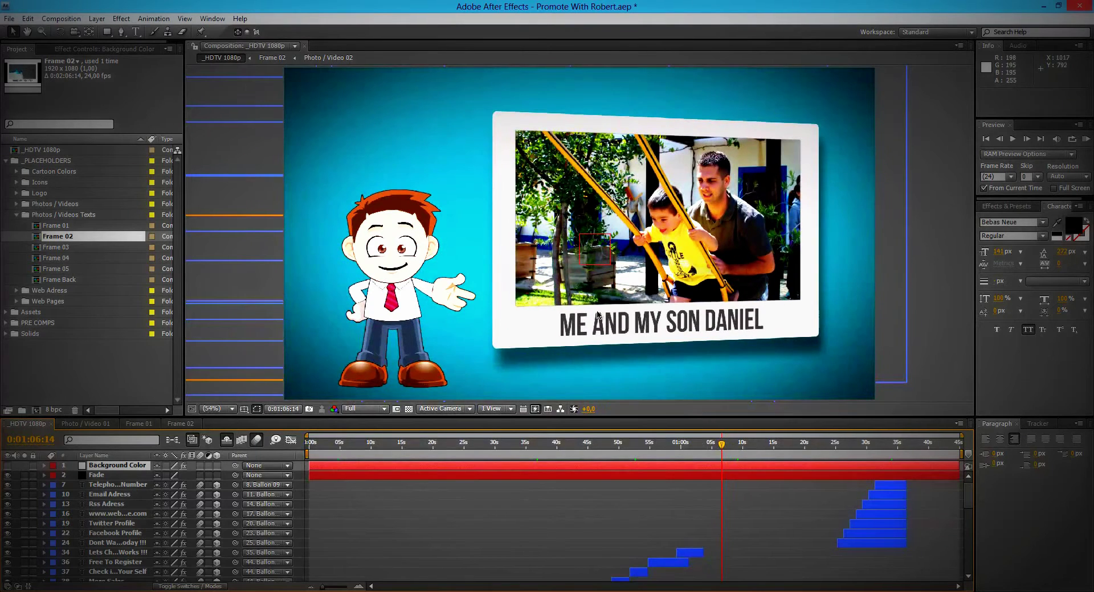
{"action": "left_click_drag", "start_coordinate": [719, 446], "coordinate": [785, 446]}
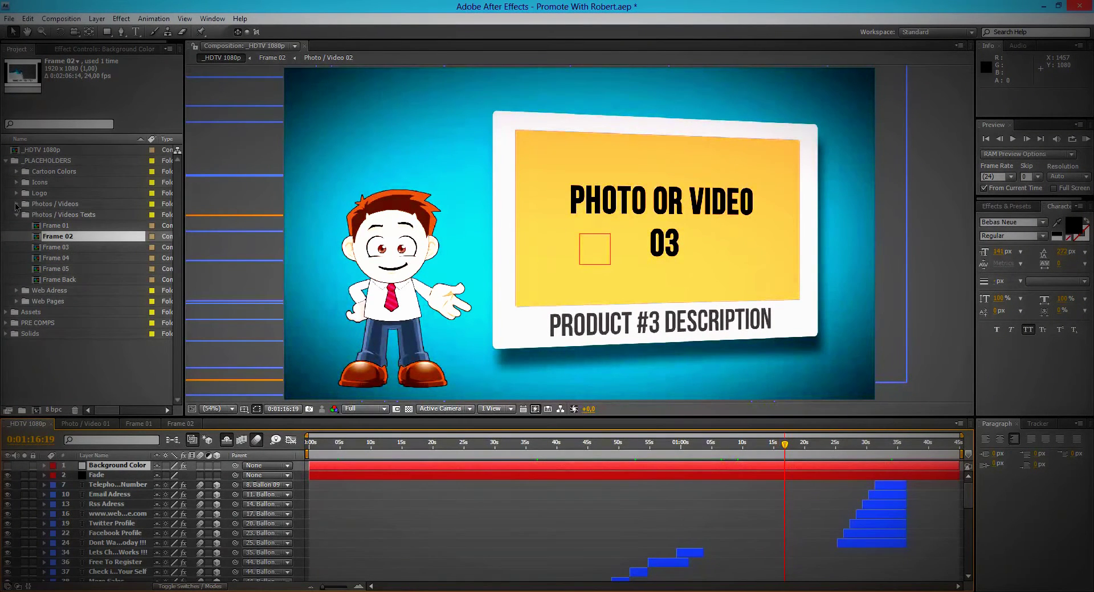
Step: Expand the Photos / Videos folder and revisit Frame 02's caption layer
{"action": "left_click", "coordinate": [16, 204]}
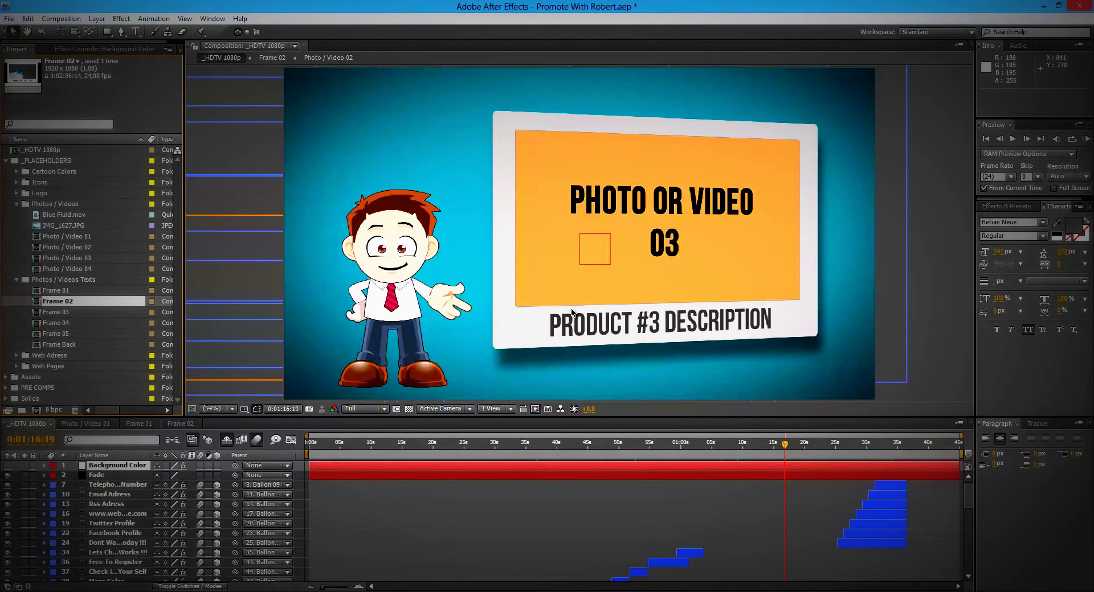
{"action": "double_click", "coordinate": [57, 302]}
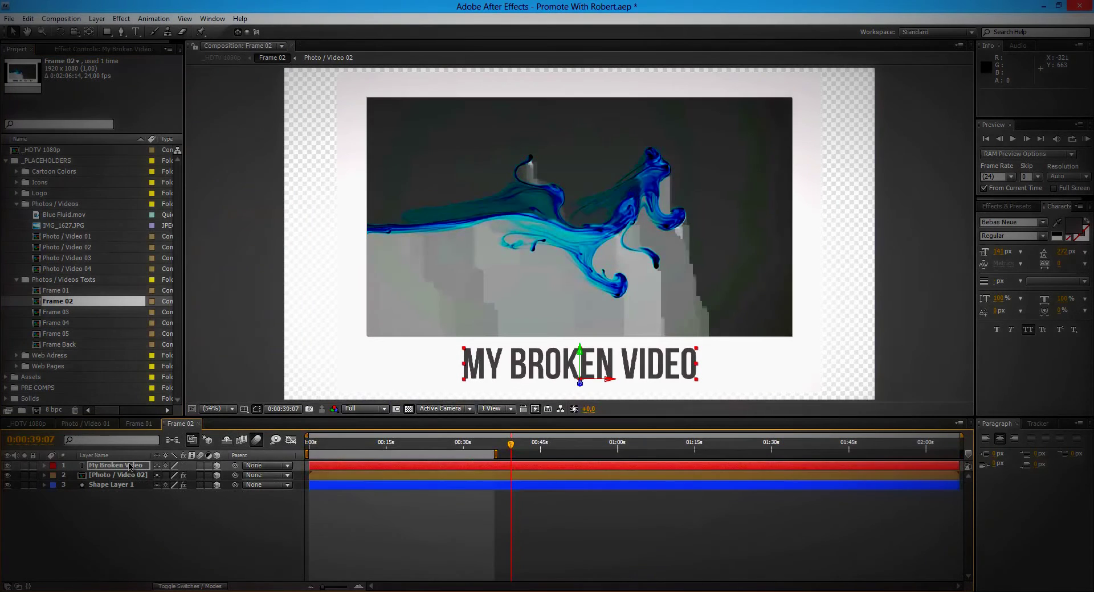
{"action": "left_click", "coordinate": [128, 467]}
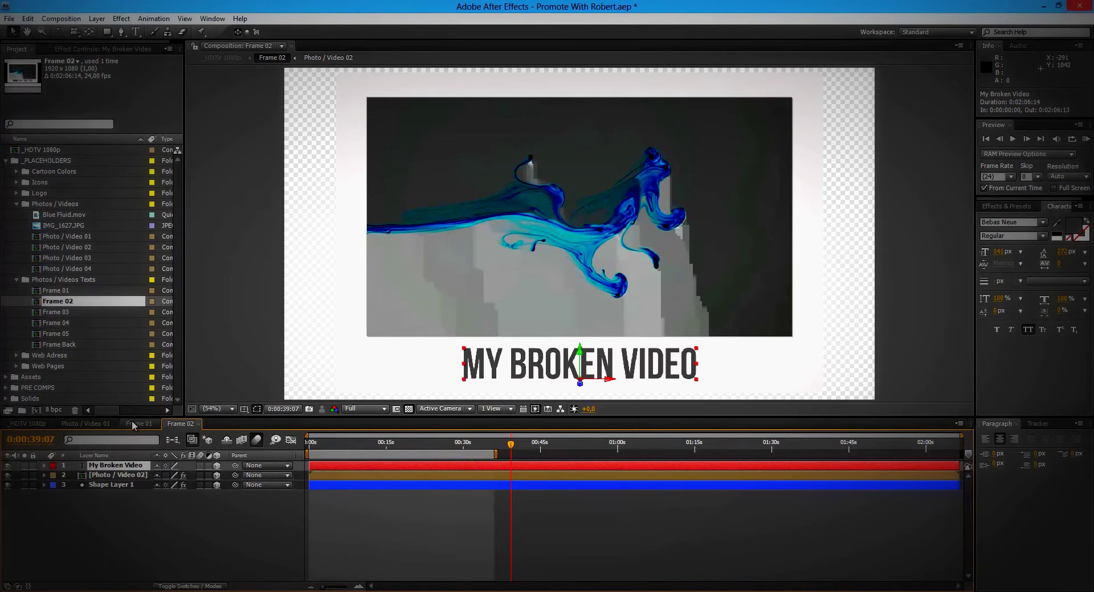
Step: Close the Frame 02, Frame 01 and Photo / Video 01 compositions and collapse the Photos / Videos and Photos / Videos Texts folders
{"action": "left_click", "coordinate": [198, 424]}
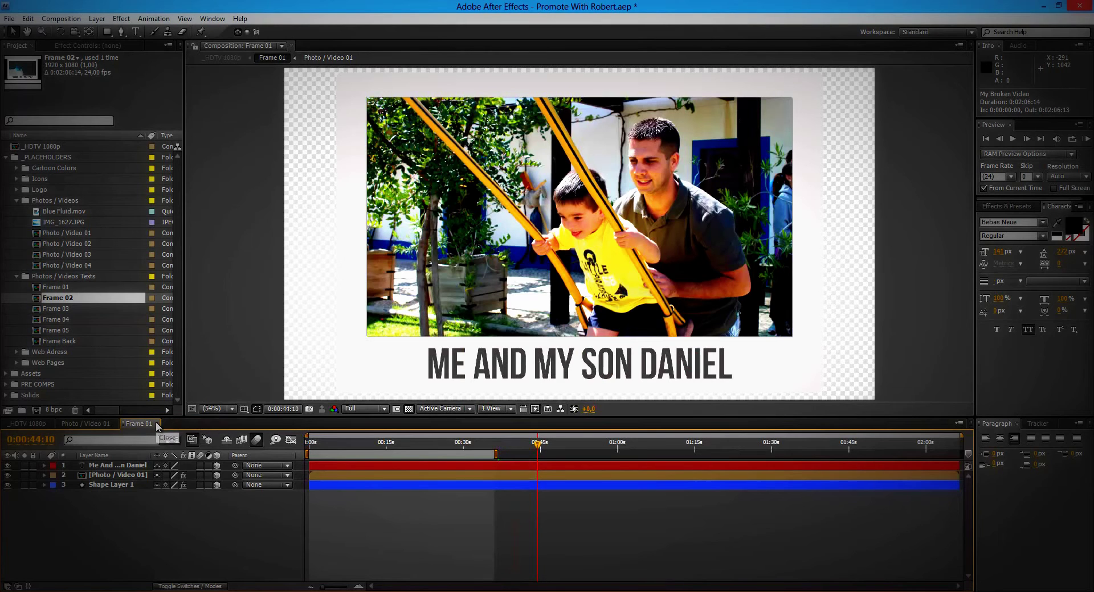
{"action": "left_click", "coordinate": [157, 425]}
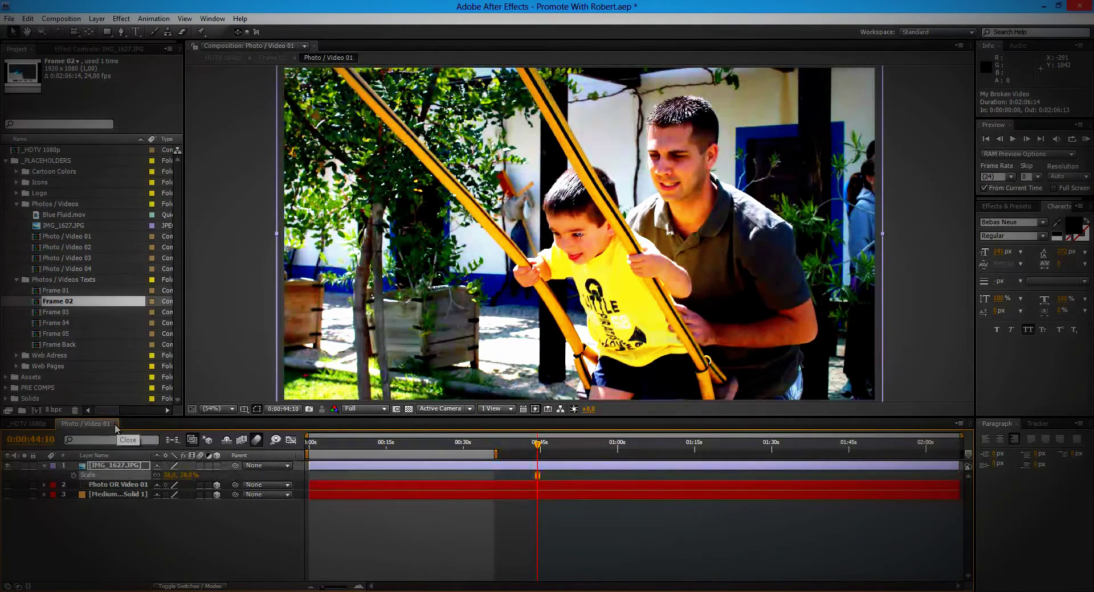
{"action": "left_click", "coordinate": [115, 425]}
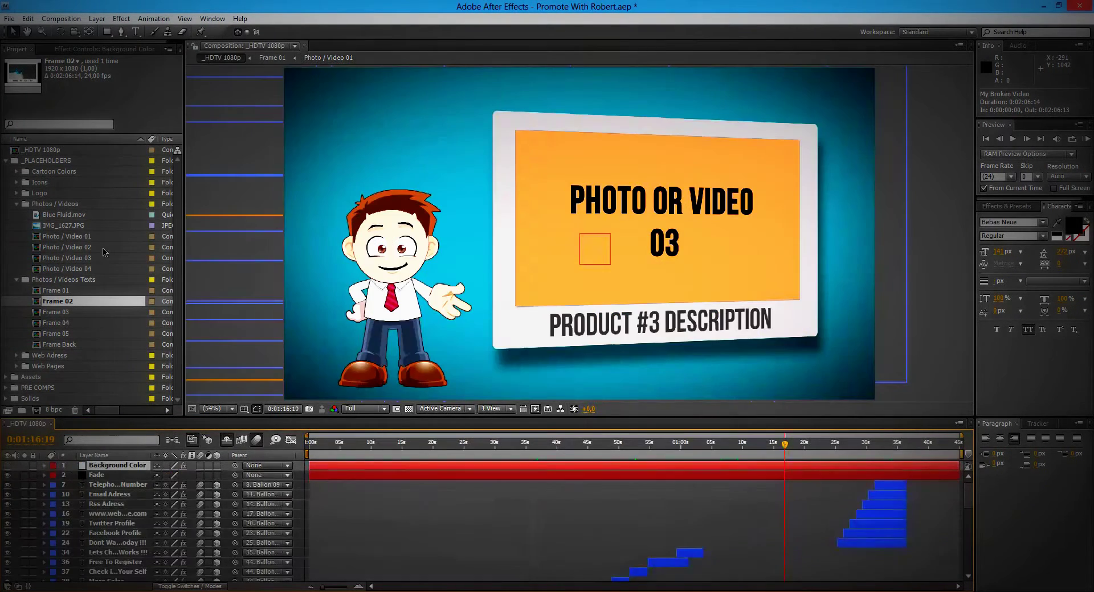
{"action": "left_click", "coordinate": [17, 204]}
{"action": "left_click", "coordinate": [16, 215]}
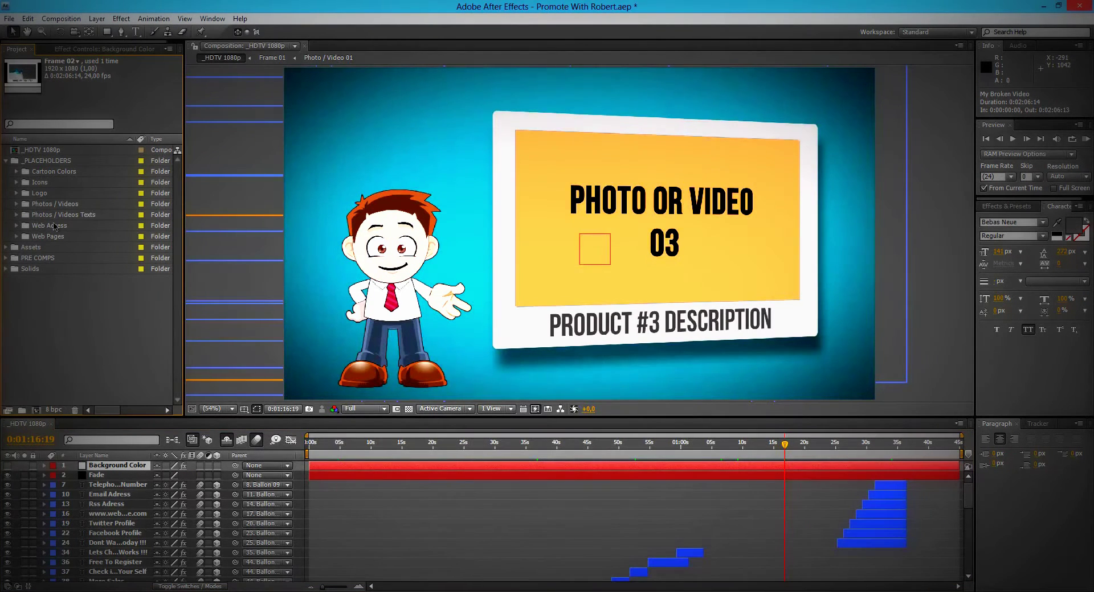
Step: Expand the Web Adress folder and view the website address on the computer screen in _HDTV 1080p at 0:00:36:23
{"action": "left_click", "coordinate": [54, 227]}
{"action": "left_click", "coordinate": [16, 226]}
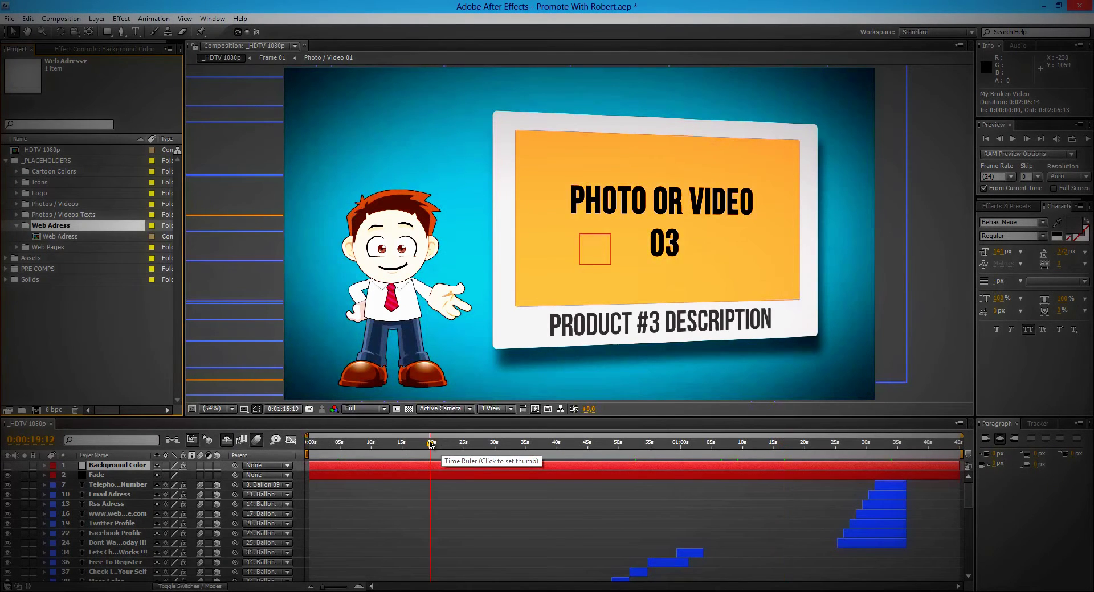
{"action": "left_click_drag", "start_coordinate": [431, 445], "coordinate": [538, 442]}
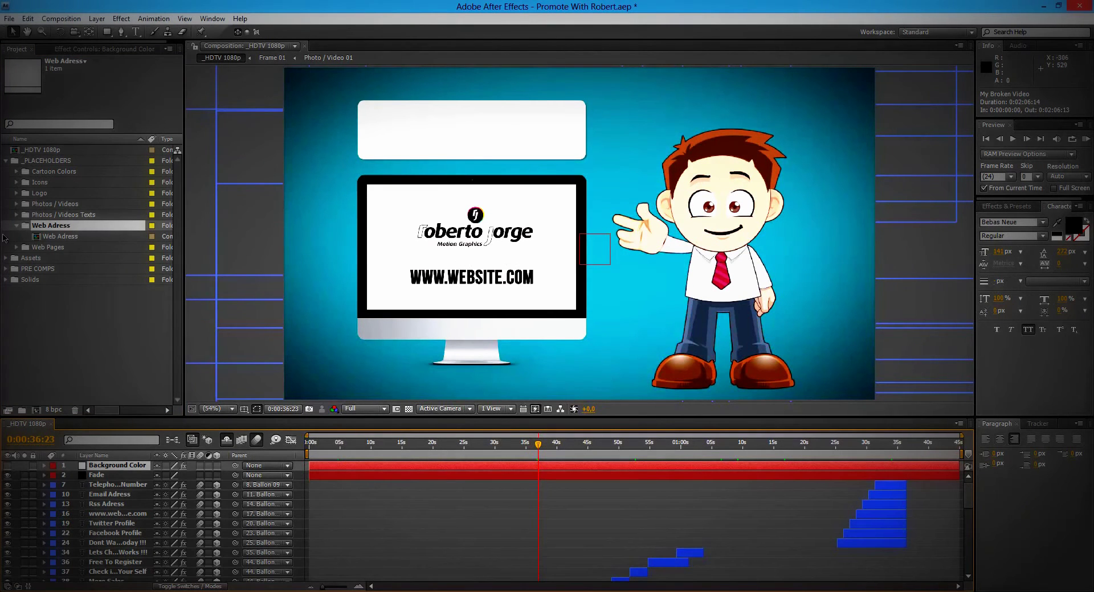
{"action": "left_click", "coordinate": [59, 237]}
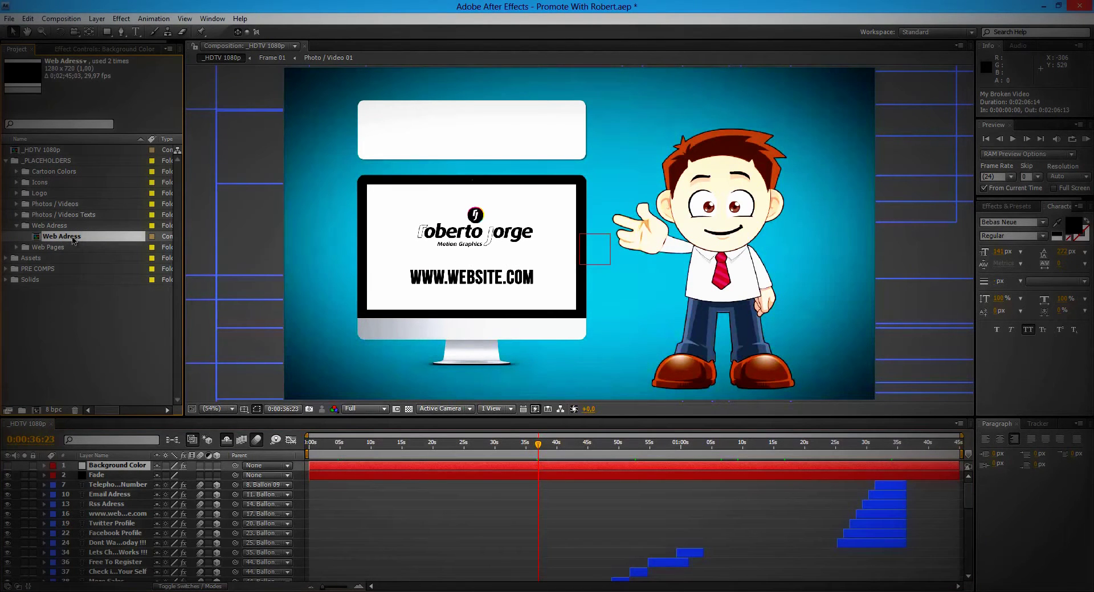
{"action": "double_click", "coordinate": [73, 240]}
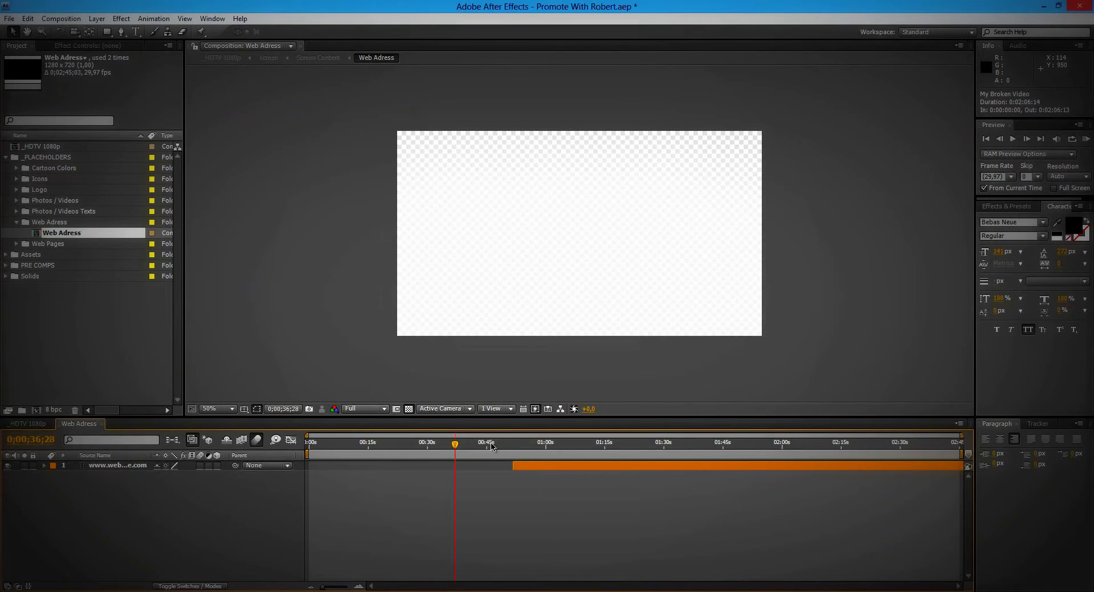
{"action": "left_click_drag", "start_coordinate": [455, 444], "coordinate": [563, 448]}
{"action": "left_click", "coordinate": [566, 465]}
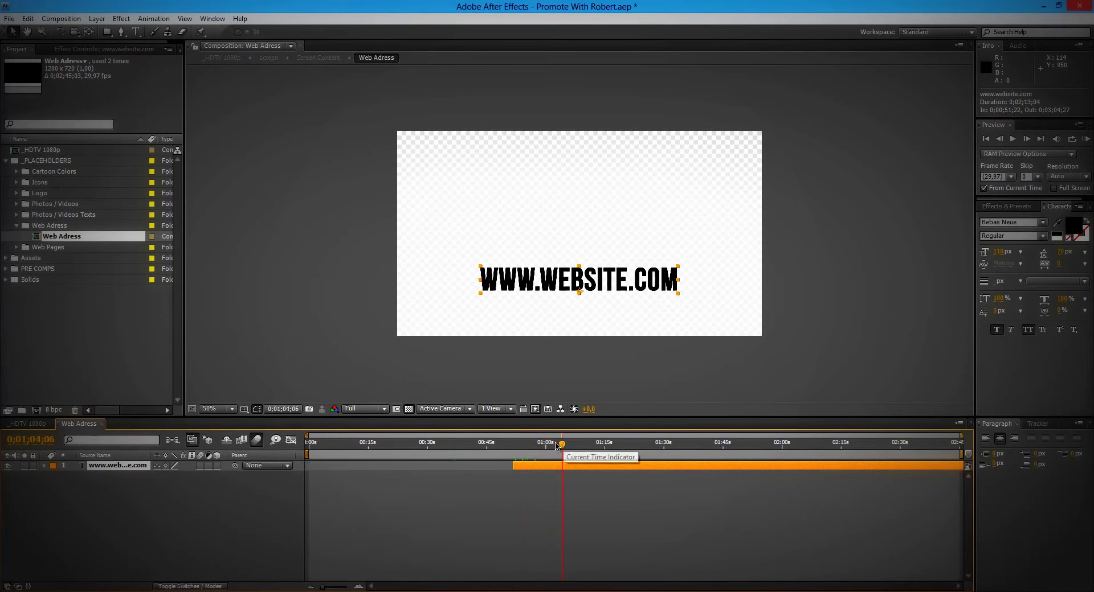
{"action": "double_click", "coordinate": [132, 466]}
{"action": "type", "text": "WW"}
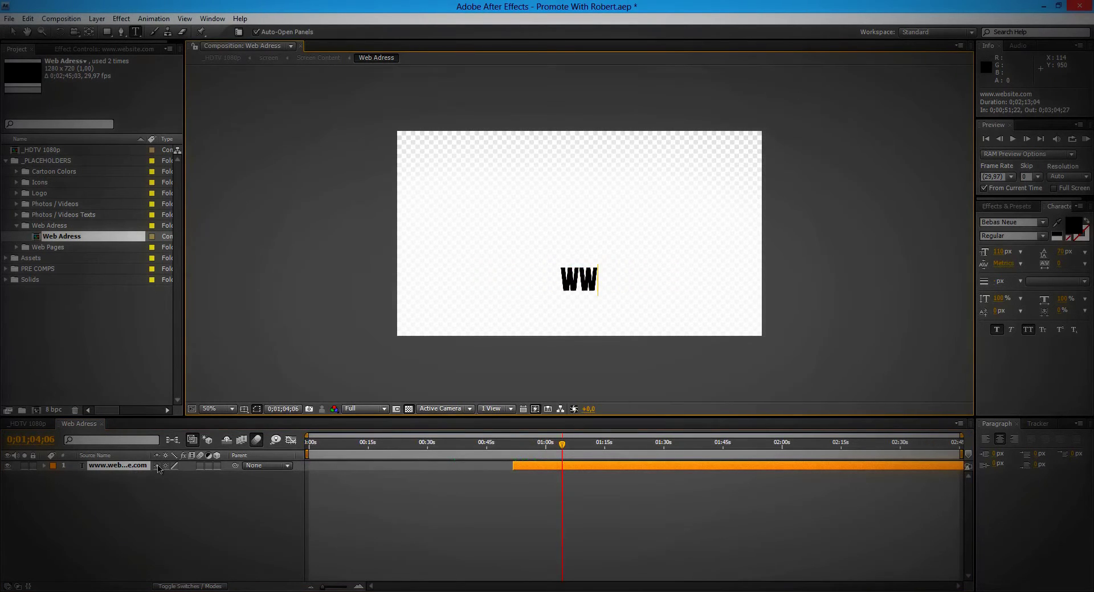
{"action": "type", "text": "W.M"}
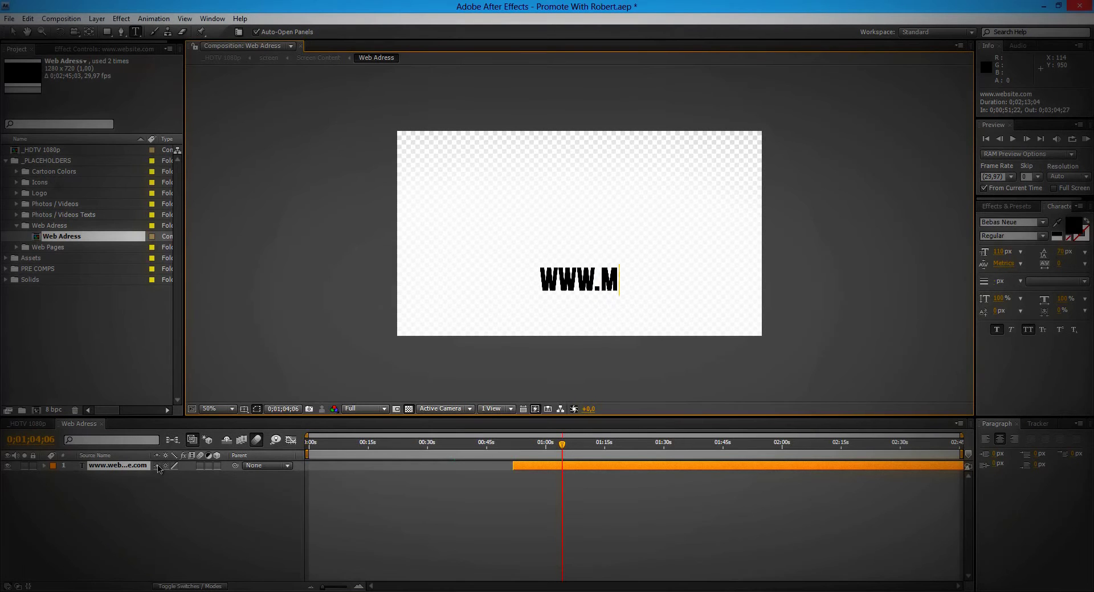
{"action": "type", "text": "Y-NEW-"}
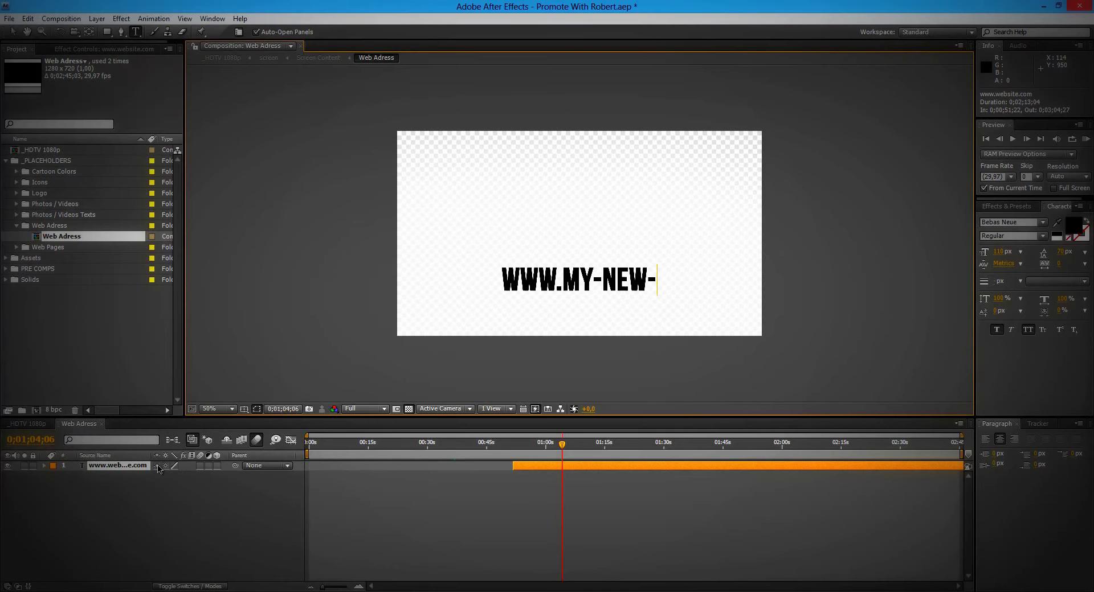
{"action": "type", "text": "WEB.COM"}
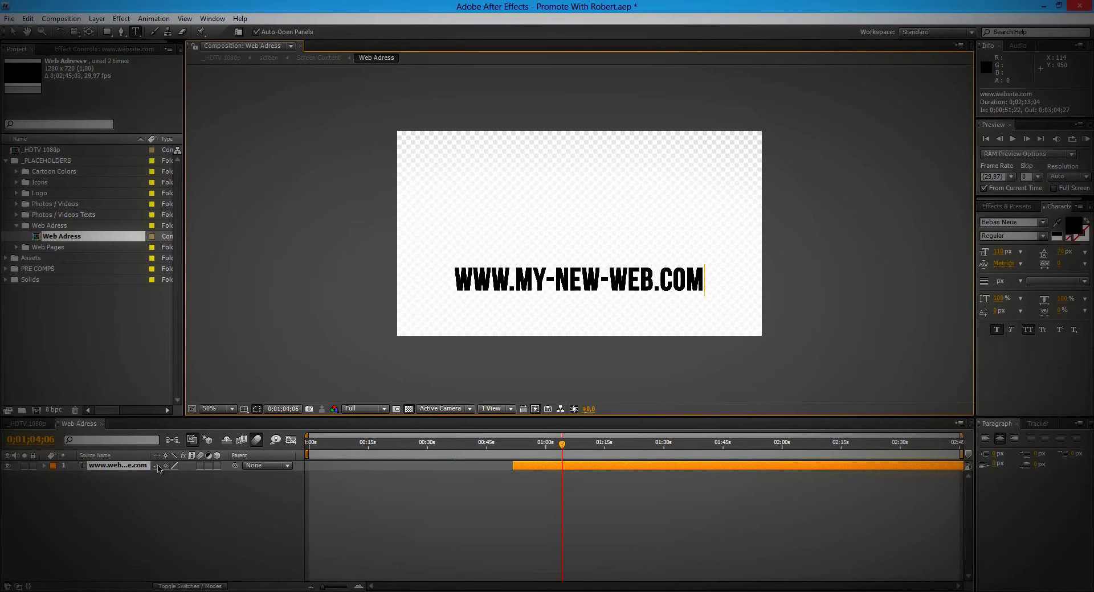
Step: Check the web address in _HDTV 1080p on the computer screen at 0:00:36:10 and on the closing frame at 0:01:41:04
{"action": "left_click", "coordinate": [27, 424]}
{"action": "left_click_drag", "start_coordinate": [696, 447], "coordinate": [534, 450]}
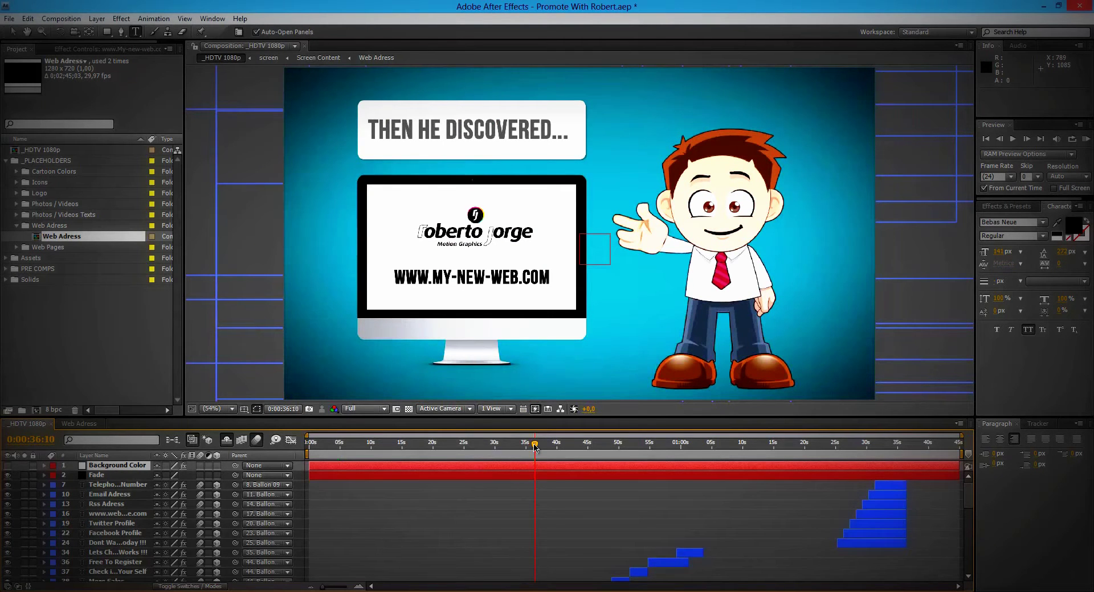
{"action": "left_click_drag", "start_coordinate": [535, 448], "coordinate": [935, 458]}
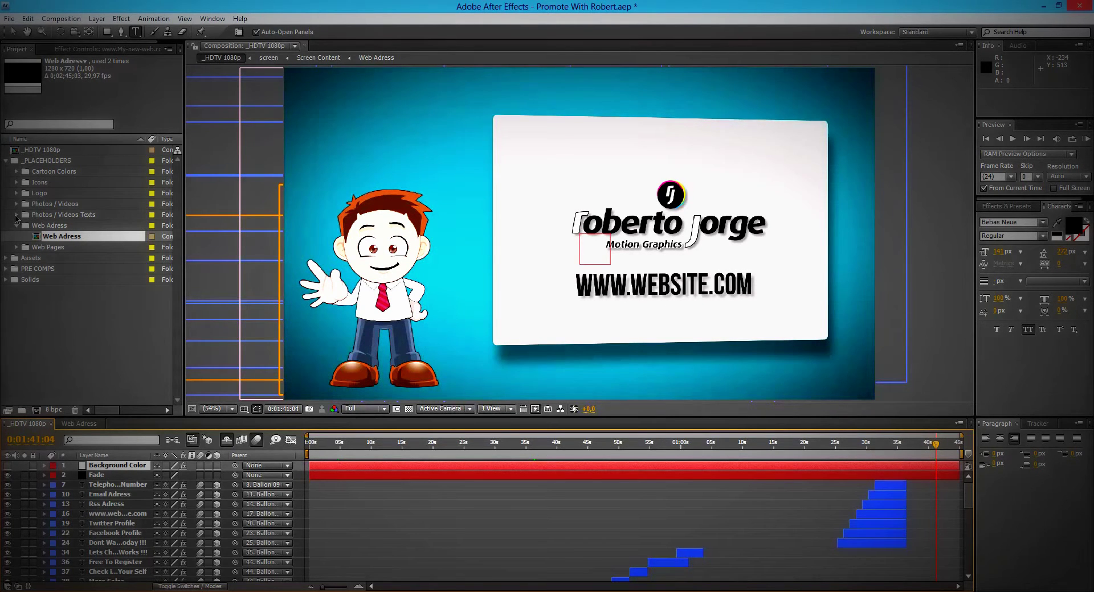
Step: Expand the Photos / Videos Texts folder and open the Frame 05 composition
{"action": "left_click", "coordinate": [16, 215]}
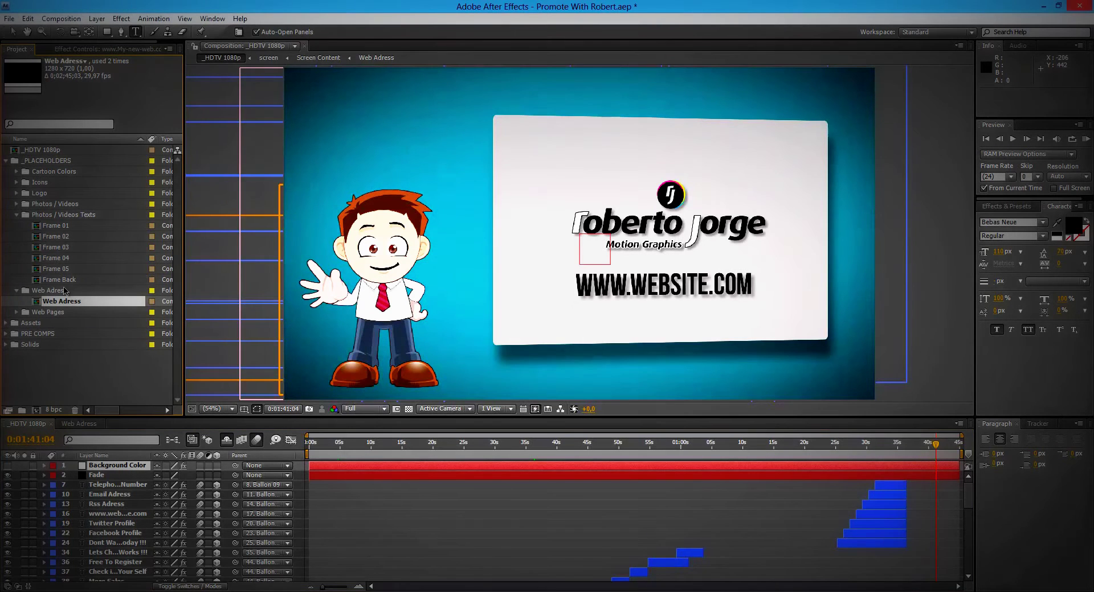
{"action": "left_click", "coordinate": [60, 269]}
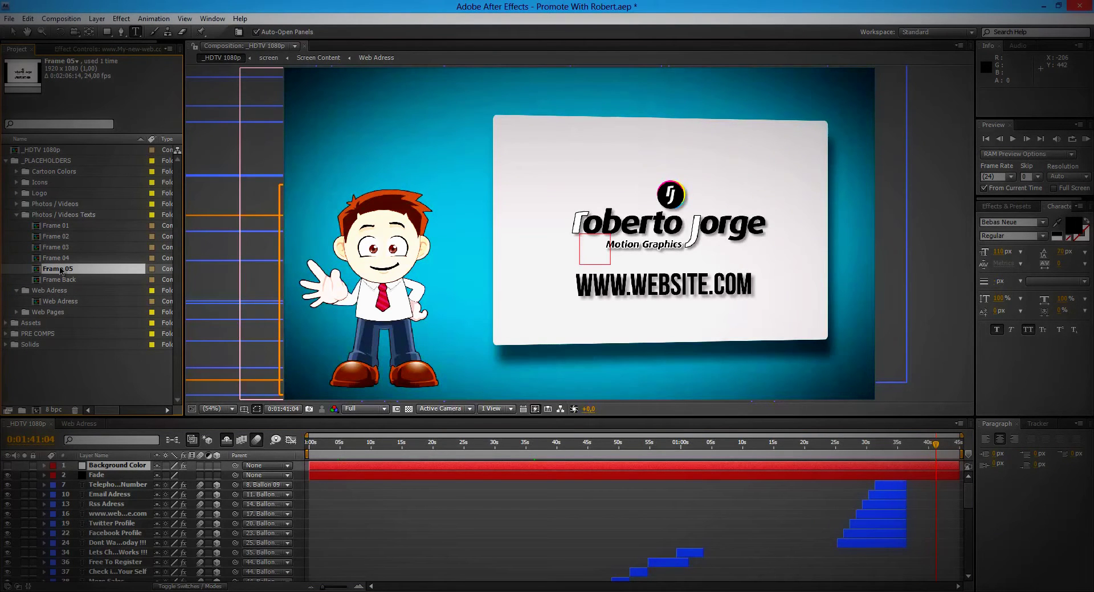
{"action": "double_click", "coordinate": [60, 270]}
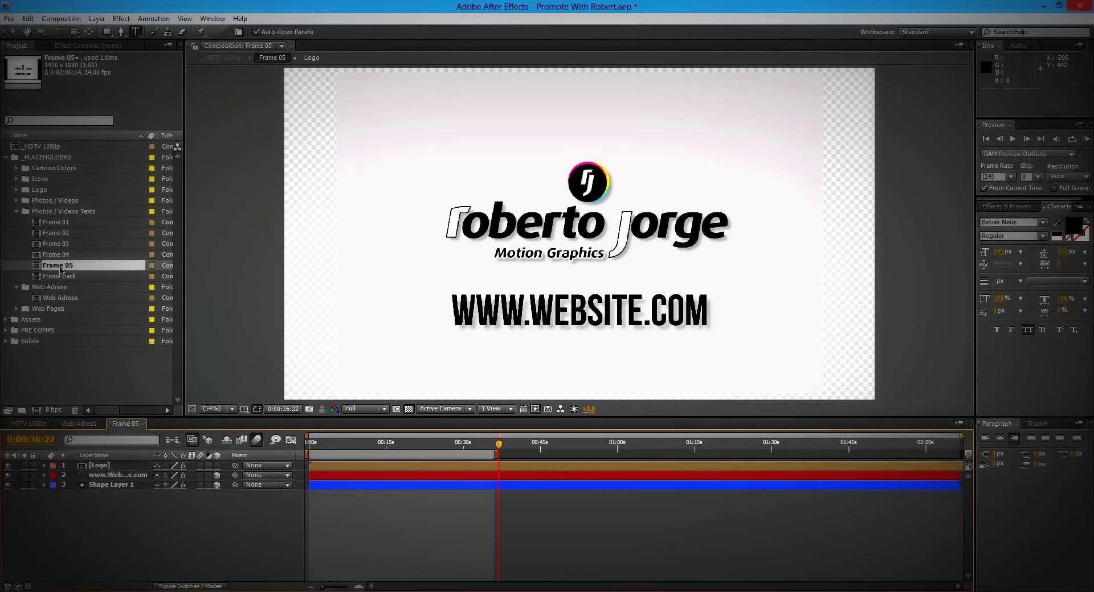
{"action": "left_click", "coordinate": [108, 476]}
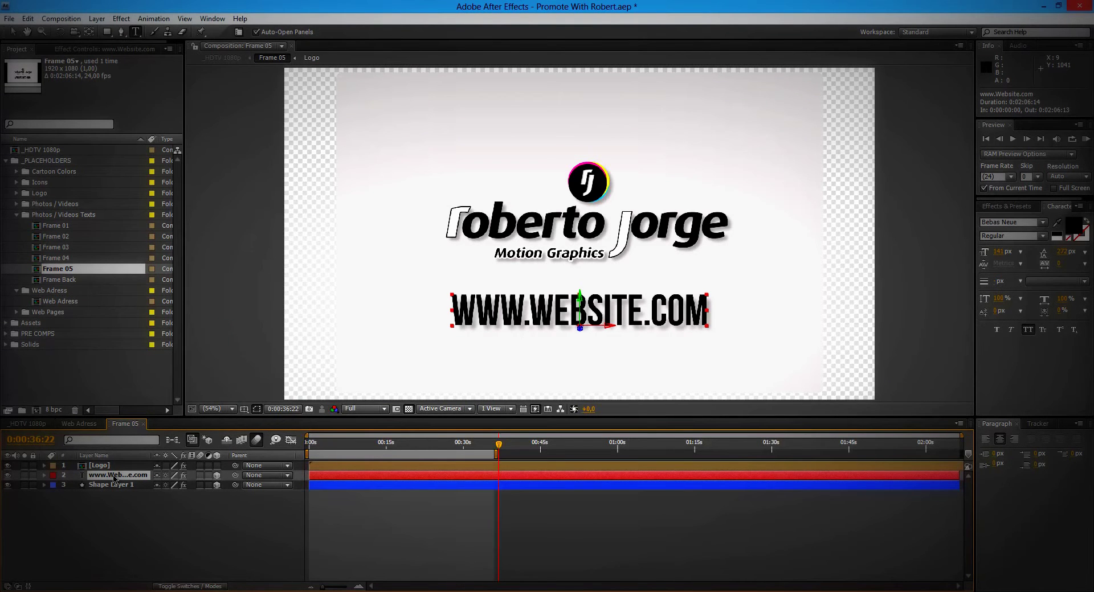
{"action": "double_click", "coordinate": [114, 478]}
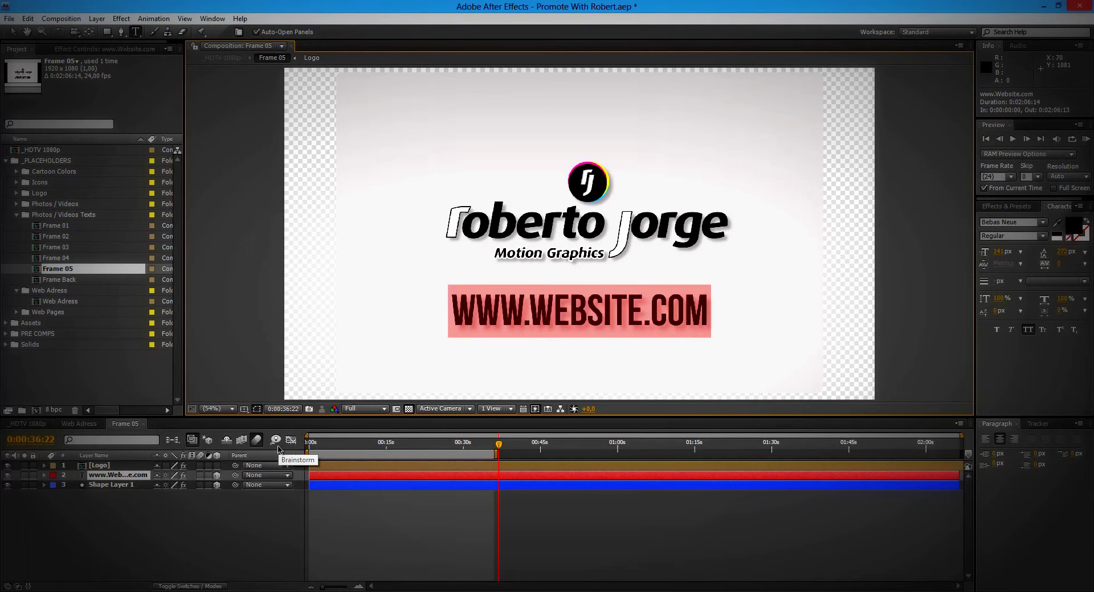
{"action": "key", "text": "End"}
{"action": "key", "text": "BackSpace"}
{"action": "key", "text": "BackSpace"}
{"action": "key", "text": "BackSpace"}
{"action": "key", "text": "BackSpace"}
{"action": "key", "text": "BackSpace"}
{"action": "key", "text": "BackSpace"}
{"action": "key", "text": "BackSpace"}
{"action": "key", "text": "BackSpace"}
{"action": "key", "text": "BackSpace"}
{"action": "key", "text": "BackSpace"}
{"action": "key", "text": "BackSpace"}
{"action": "key", "text": "BackSpace"}
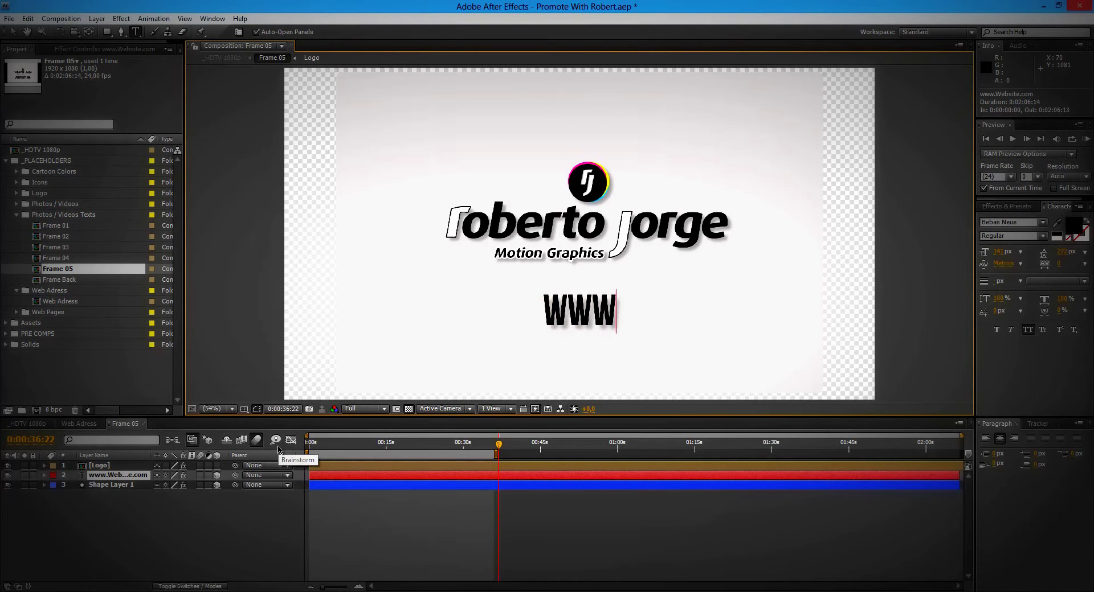
{"action": "type", "text": ".MY"}
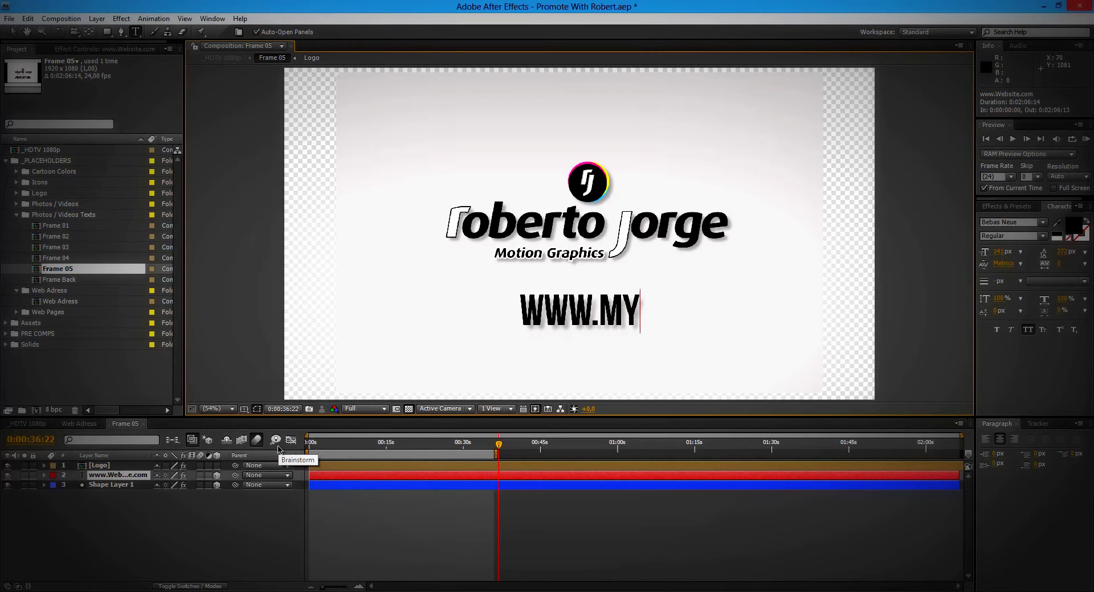
{"action": "type", "text": "-"}
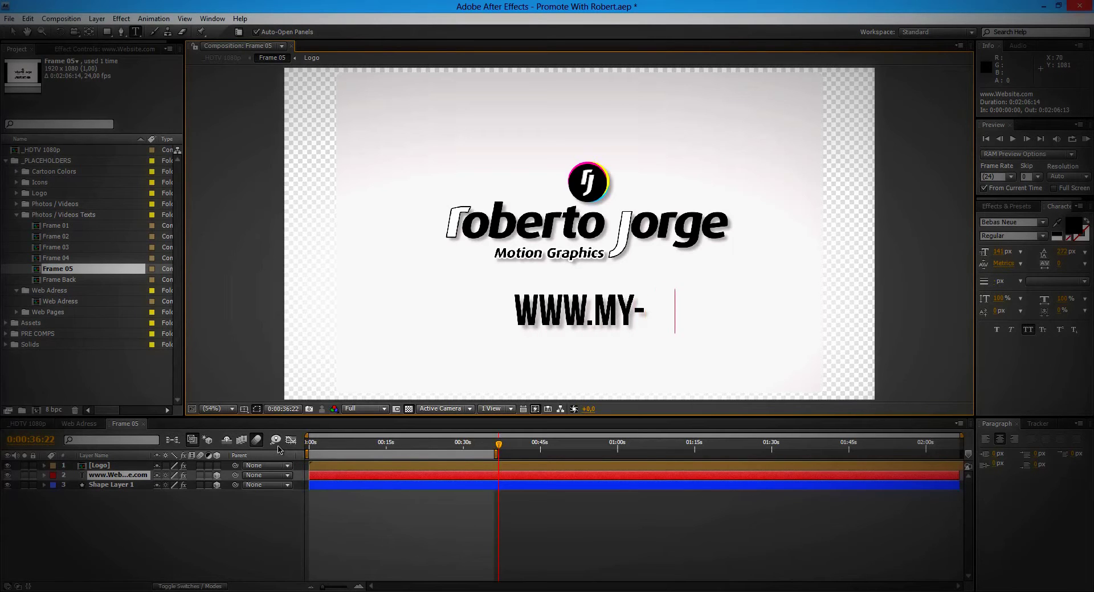
{"action": "type", "text": "NEW-WE"}
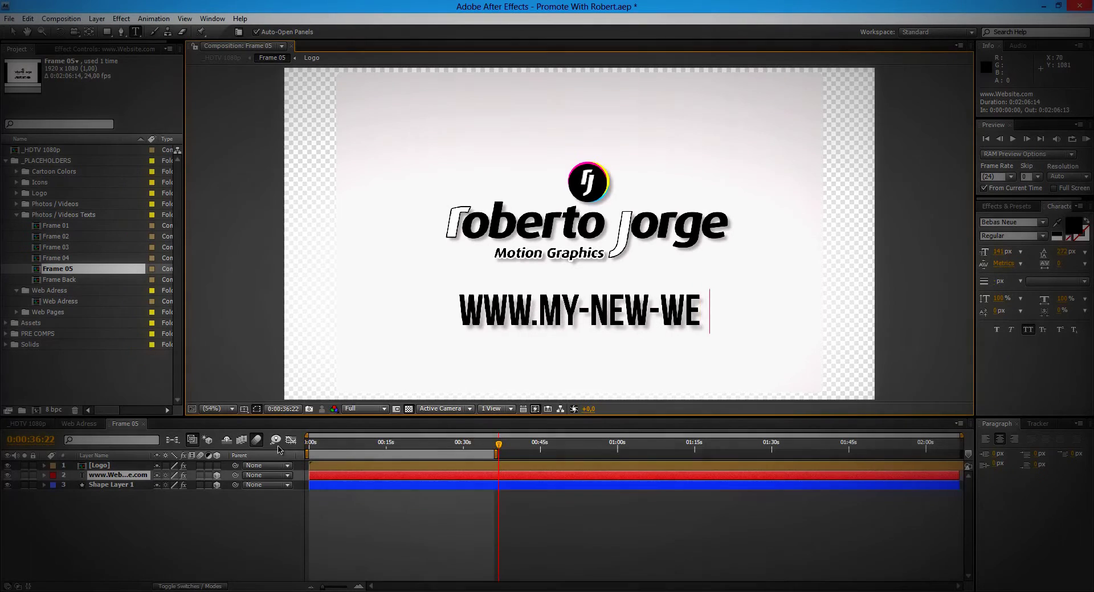
{"action": "type", "text": "B.COM"}
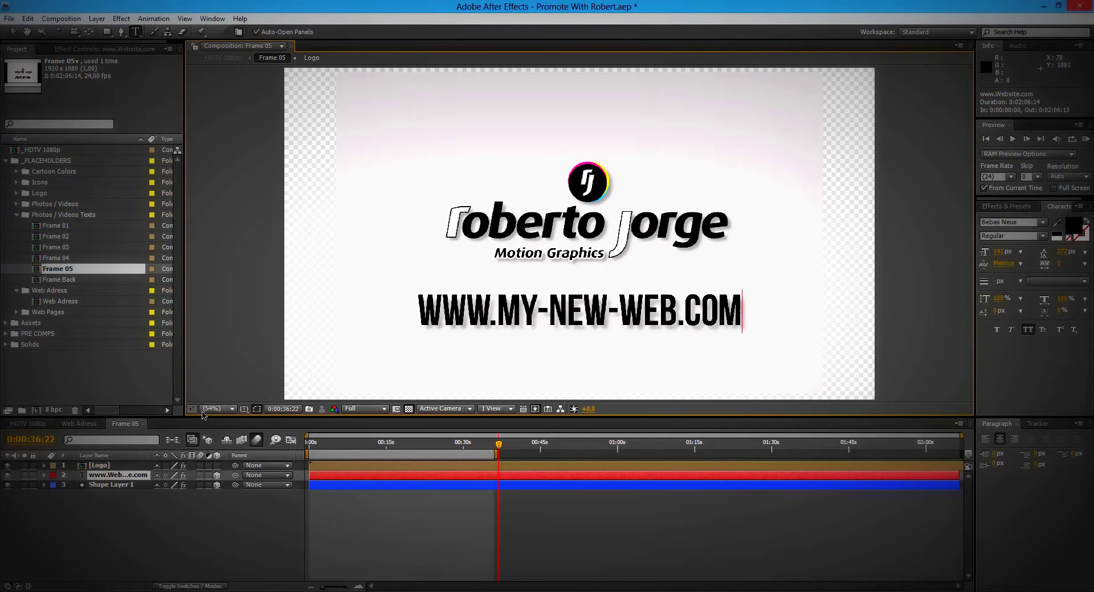
Step: Check the closing frame's web address in _HDTV 1080p at 0:01:41:04 and 0:01:38:03
{"action": "left_click", "coordinate": [25, 424]}
{"action": "left_click", "coordinate": [936, 443]}
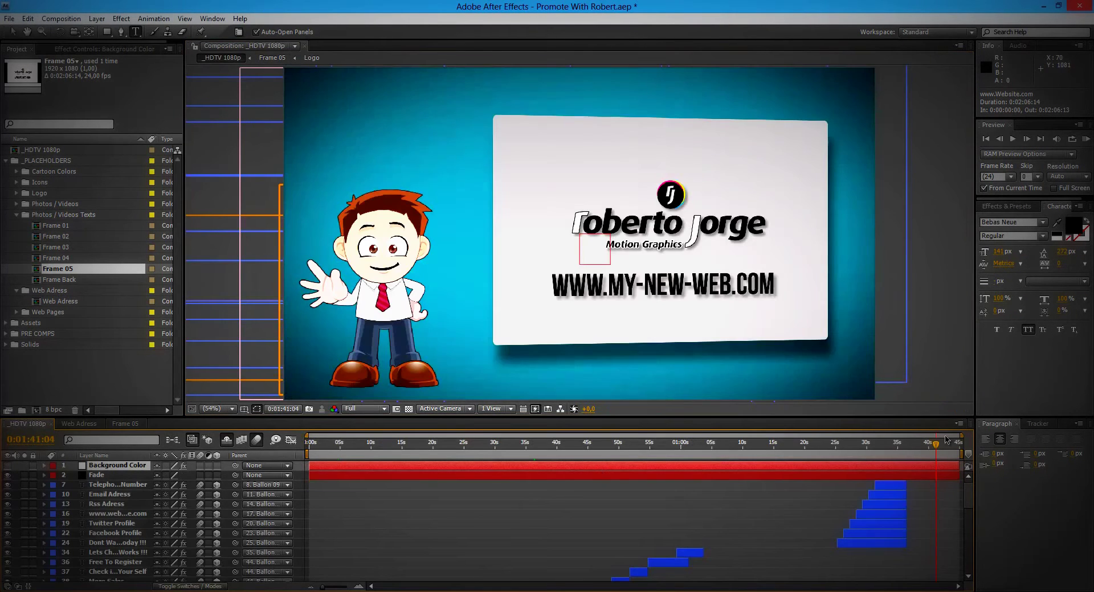
{"action": "left_click_drag", "start_coordinate": [936, 444], "coordinate": [917, 444]}
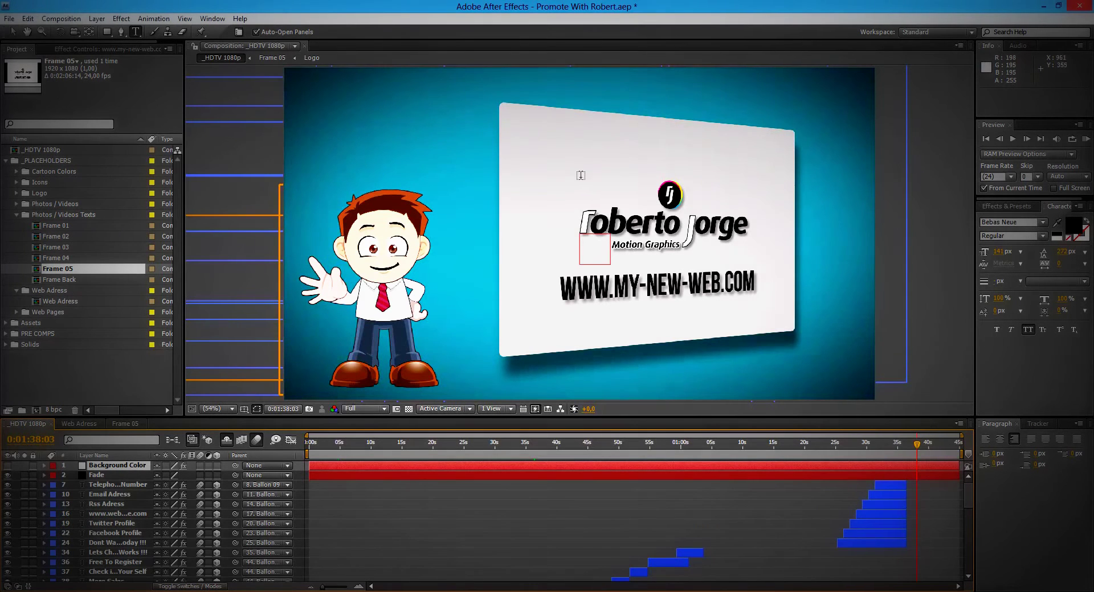
Step: Hide the Logo and website text layers in Frame 05 and check the closing panel in _HDTV 1080p
{"action": "left_click", "coordinate": [125, 424]}
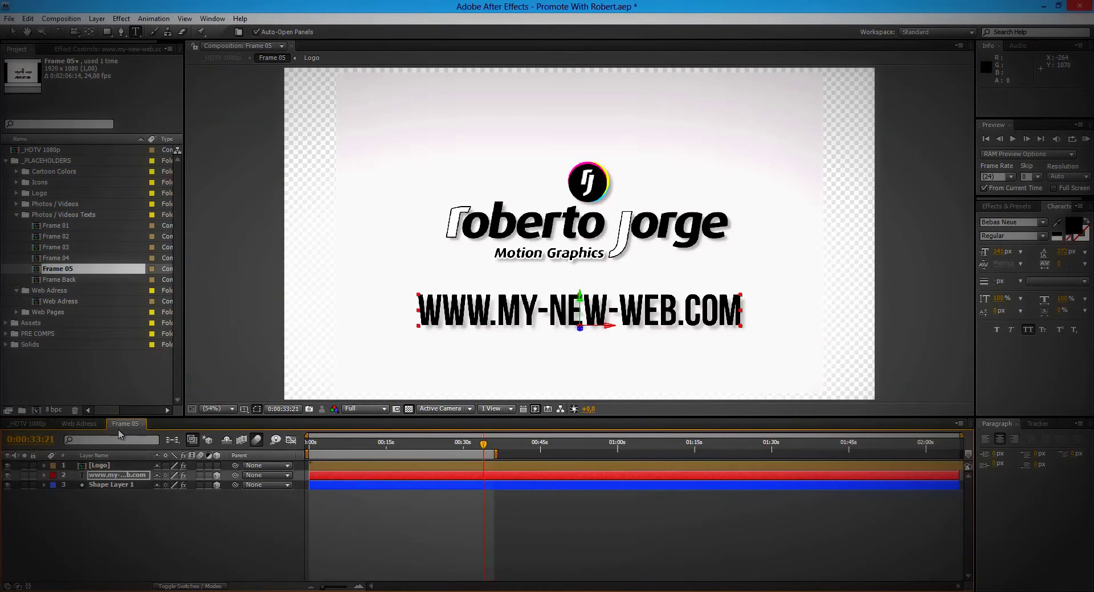
{"action": "left_click", "coordinate": [8, 475]}
{"action": "left_click", "coordinate": [8, 486]}
{"action": "left_click", "coordinate": [8, 485]}
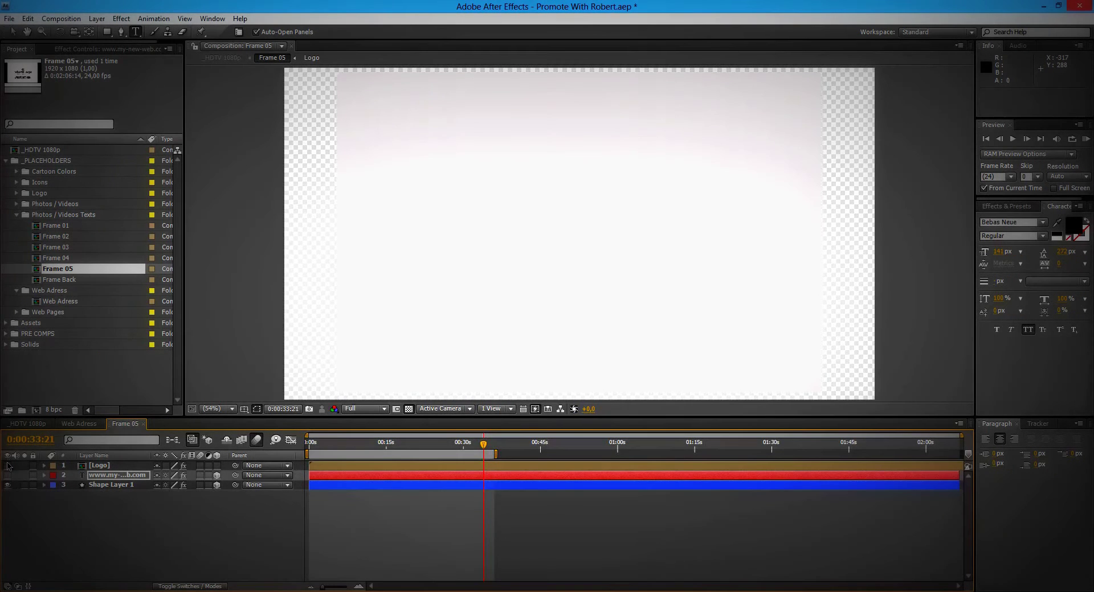
{"action": "left_click", "coordinate": [28, 424]}
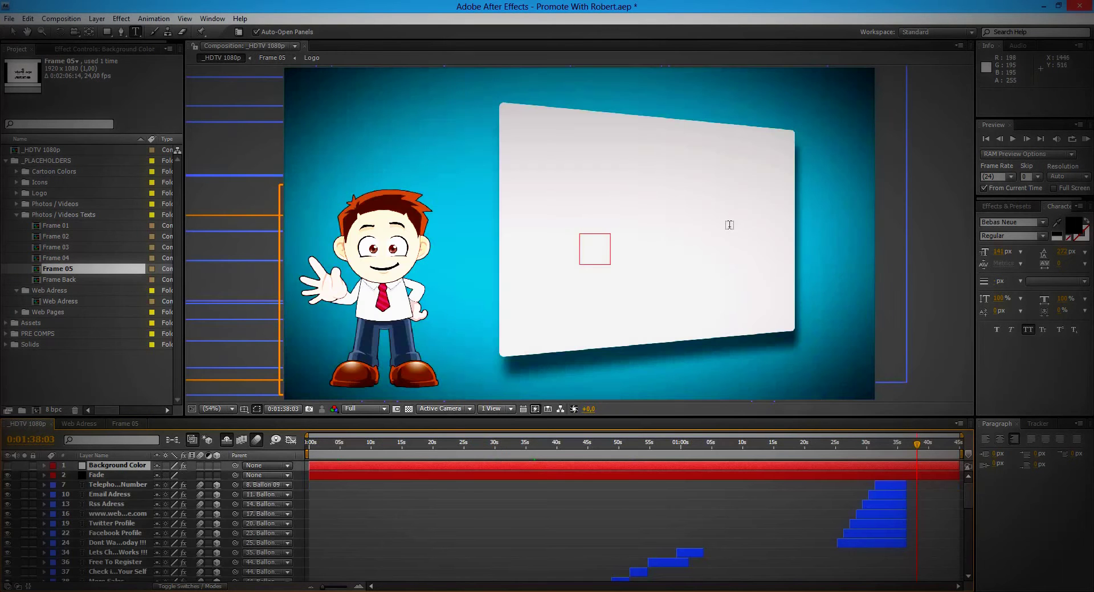
Step: Make the Logo and website text layers in Frame 05 visible again
{"action": "left_click", "coordinate": [129, 424]}
{"action": "left_click", "coordinate": [8, 466]}
{"action": "left_click", "coordinate": [8, 476]}
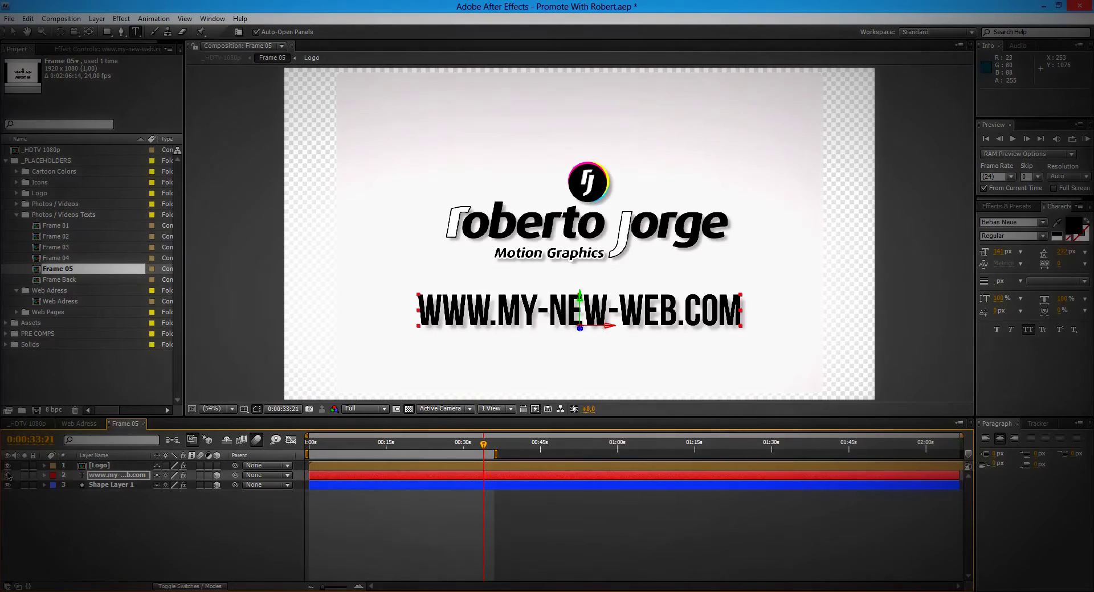
Step: Close the Frame 05 and Web Adress compositions and collapse the Photos / Videos Texts and Web Adress folders
{"action": "left_click", "coordinate": [146, 428]}
{"action": "left_click", "coordinate": [103, 429]}
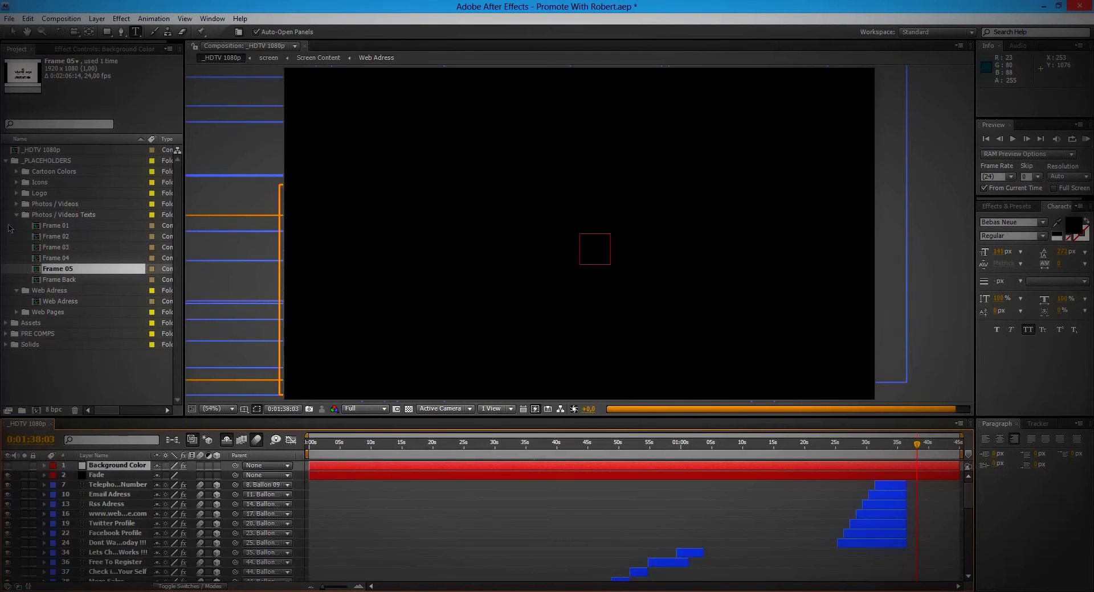
{"action": "left_click", "coordinate": [17, 215]}
{"action": "left_click", "coordinate": [17, 226]}
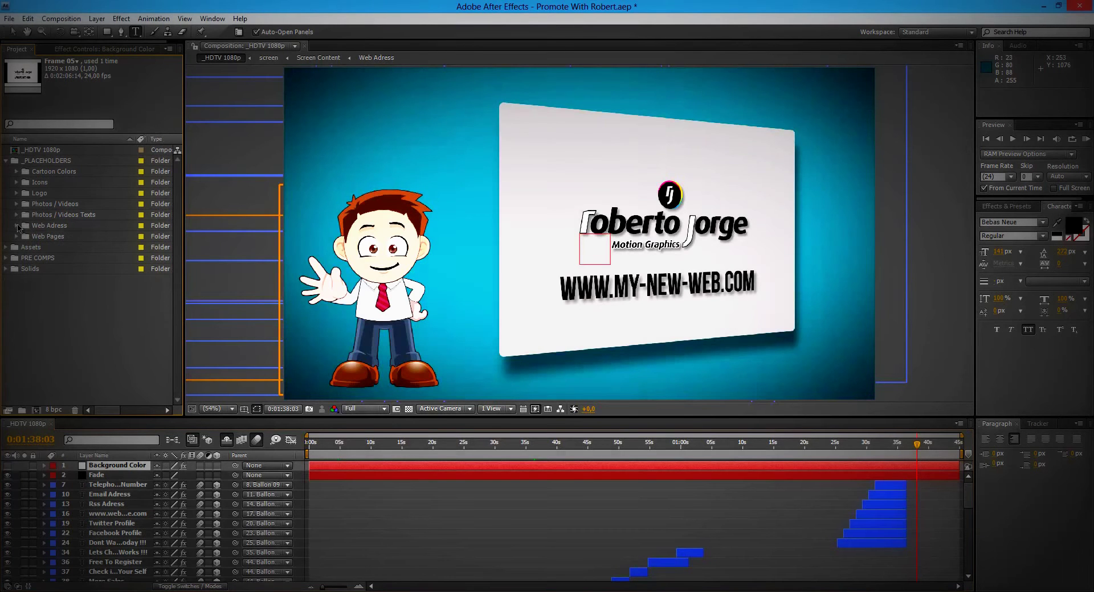
Step: Expand the Web Pages folder and view the web page on the computer screen in _HDTV 1080p at 0:00:38:17
{"action": "left_click", "coordinate": [17, 236]}
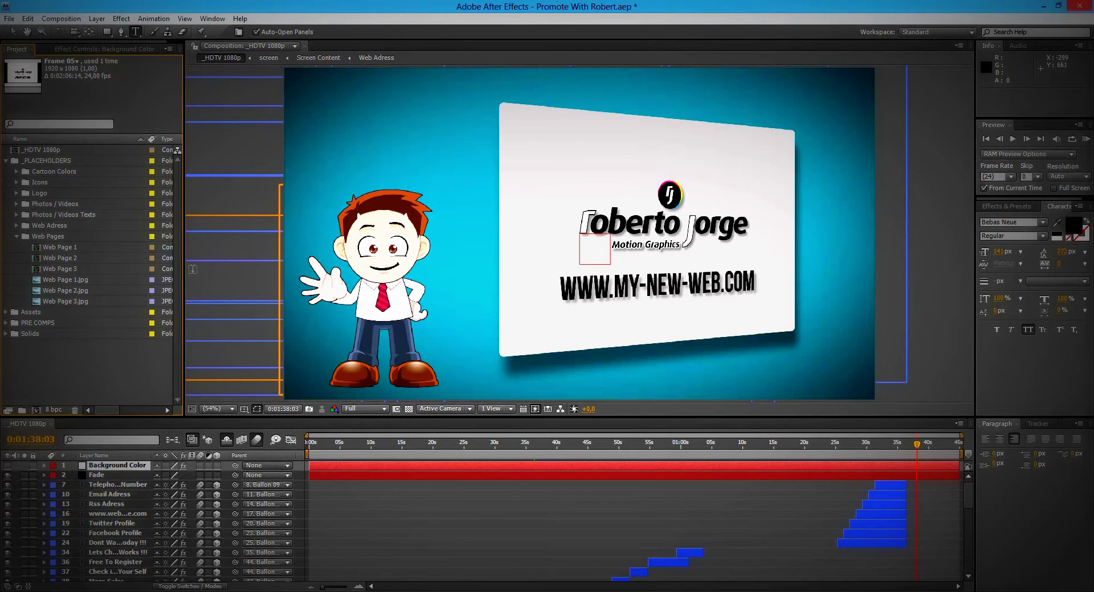
{"action": "left_click", "coordinate": [430, 448]}
{"action": "left_click_drag", "start_coordinate": [430, 448], "coordinate": [549, 448]}
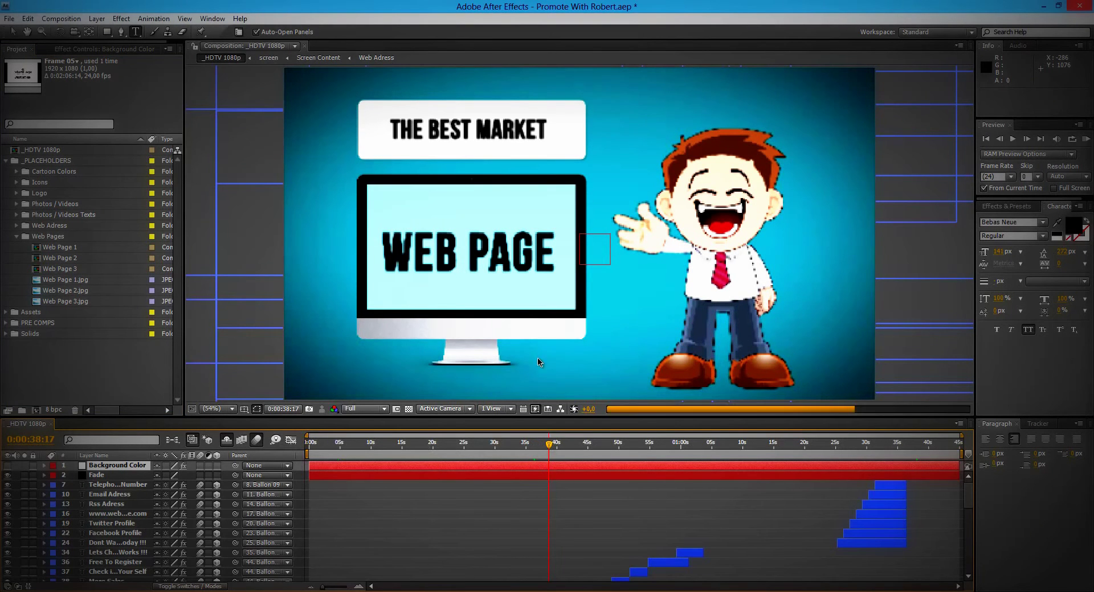
Step: Open the footage replacement dialog for Web Page 1.jpg and close it without choosing a file
{"action": "left_click", "coordinate": [66, 282]}
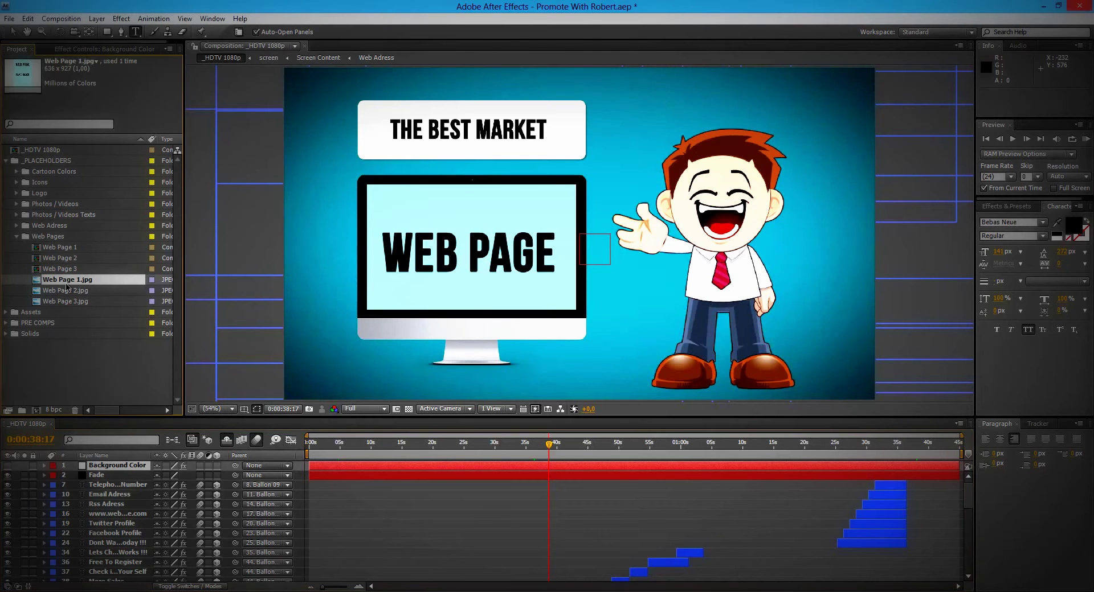
{"action": "right_click", "coordinate": [68, 281]}
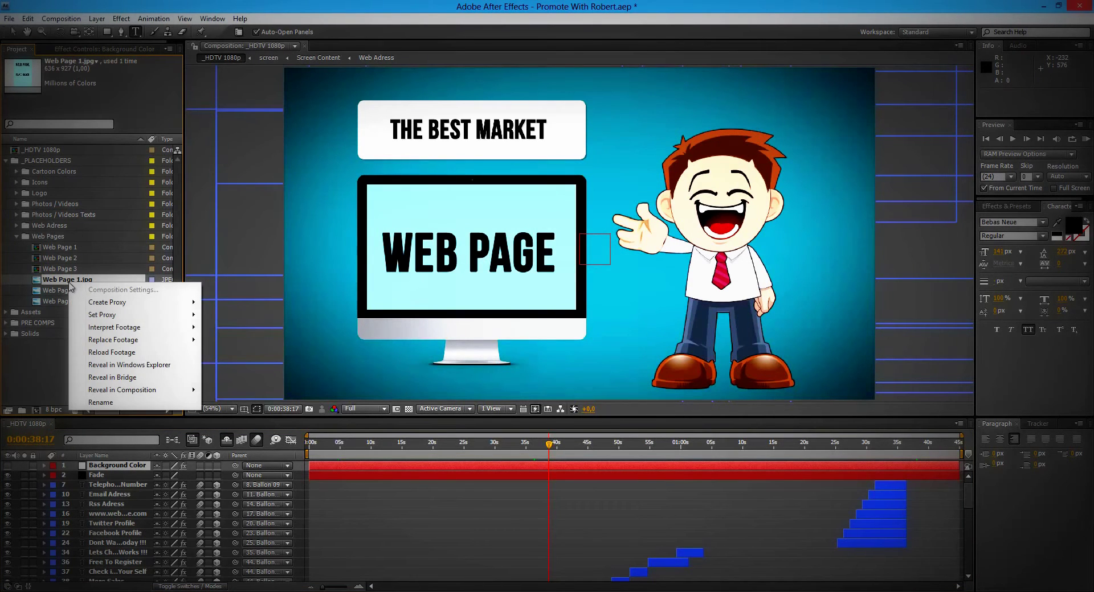
{"action": "mouse_move", "coordinate": [147, 340]}
{"action": "left_click", "coordinate": [249, 341]}
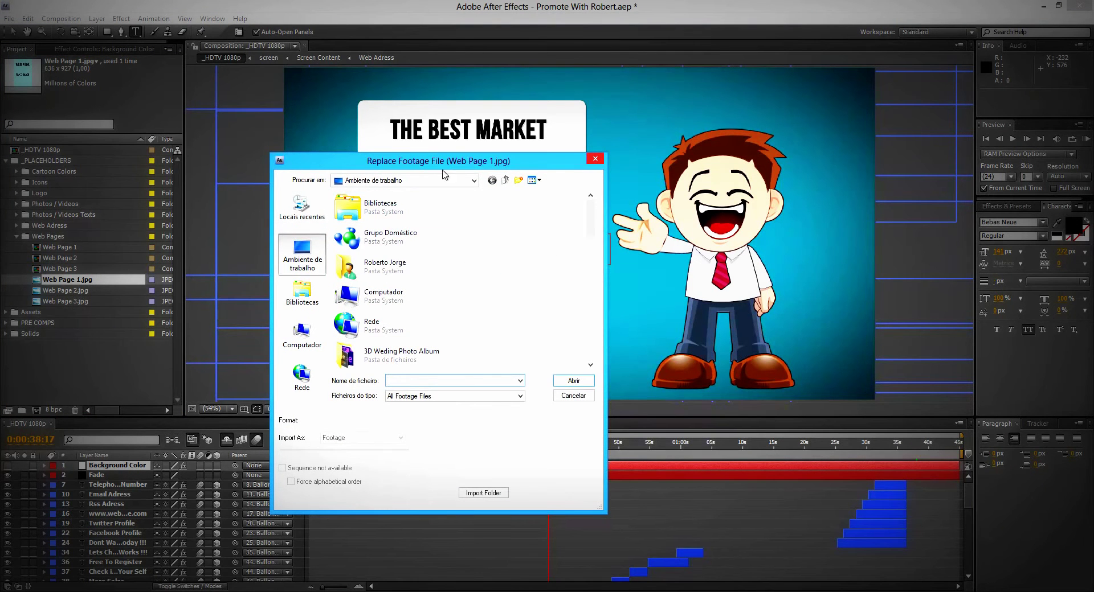
{"action": "left_click", "coordinate": [595, 160]}
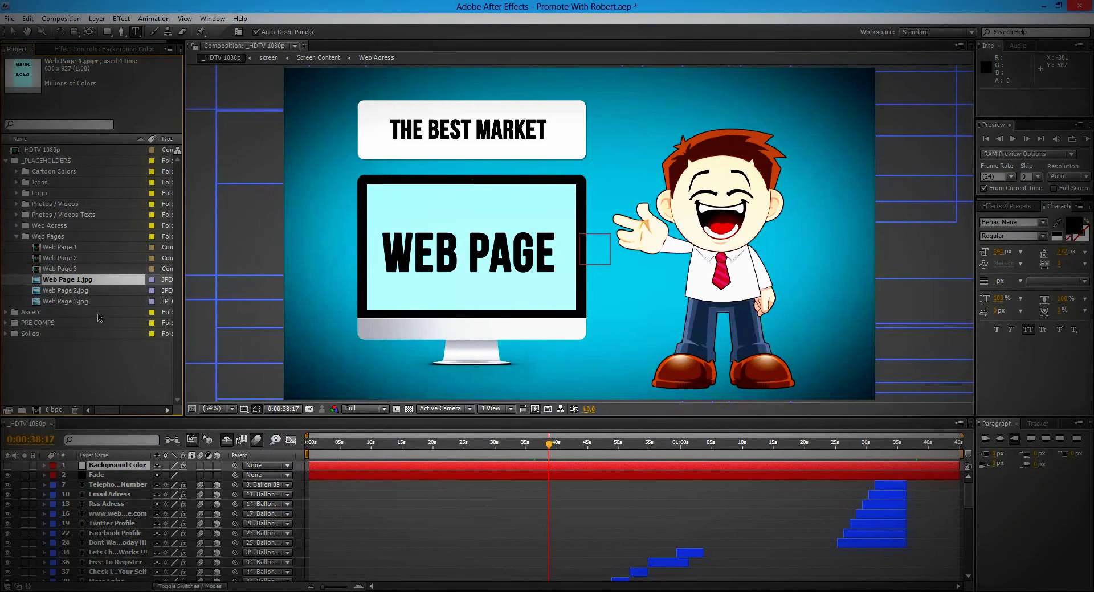
Step: Select Web Page 2.jpg and Web Page 3.jpg in turn, and view the placeholder images in the project's Web Pages folder in File Explorer
{"action": "left_click", "coordinate": [82, 291]}
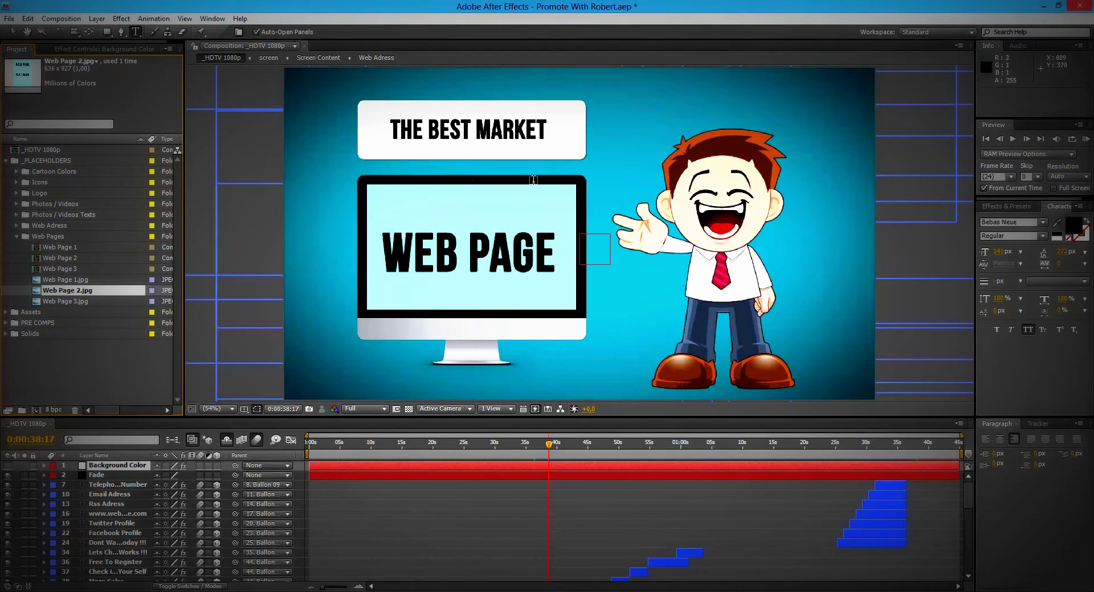
{"action": "left_click", "coordinate": [68, 302]}
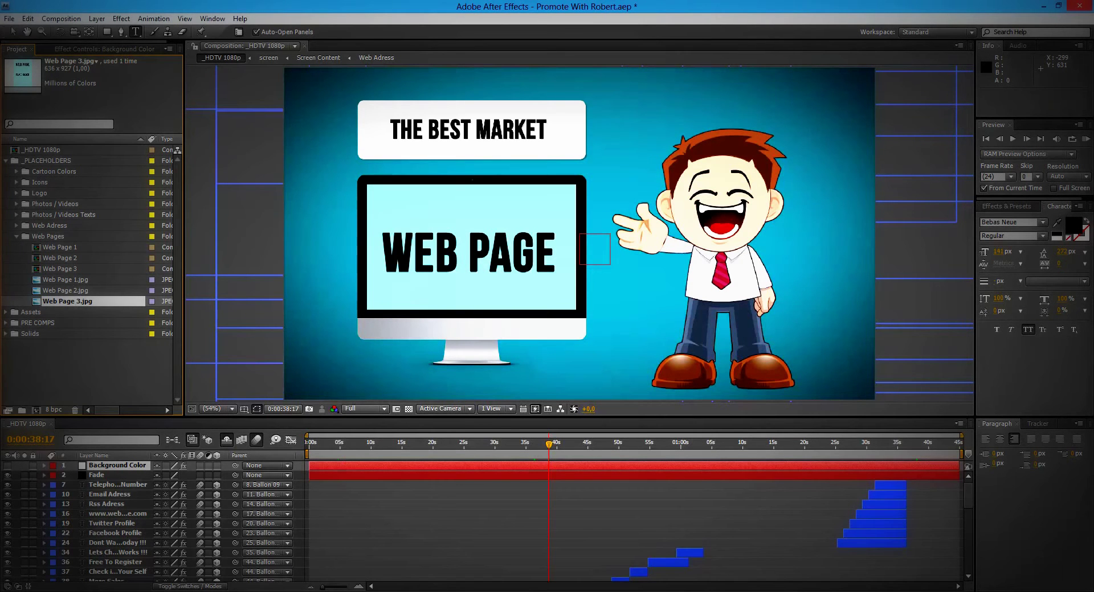
{"action": "mouse_move", "coordinate": [74, 591]}
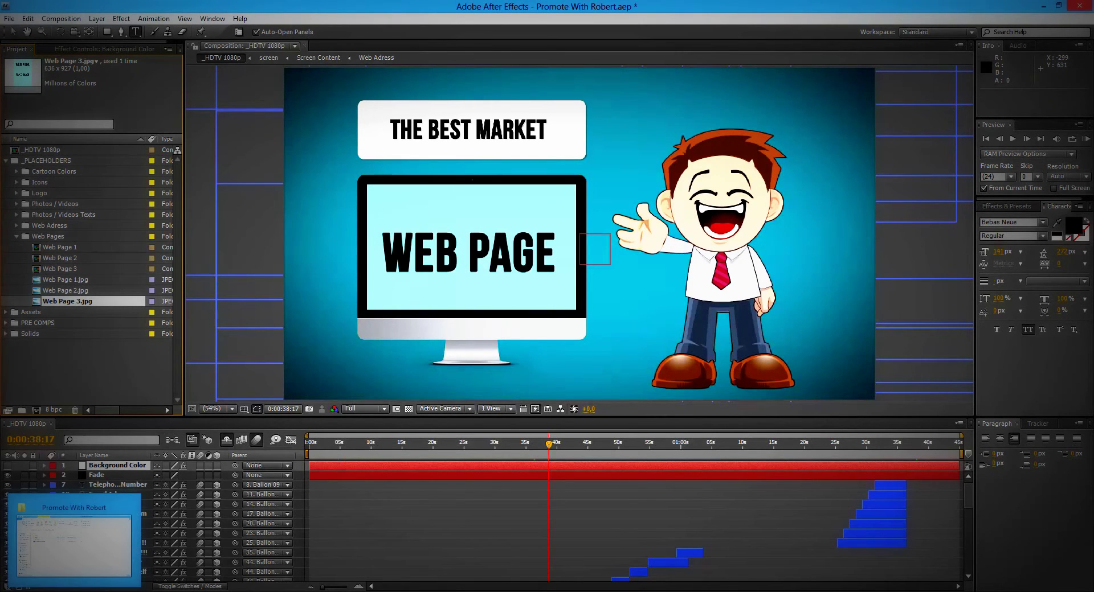
{"action": "left_click", "coordinate": [74, 590]}
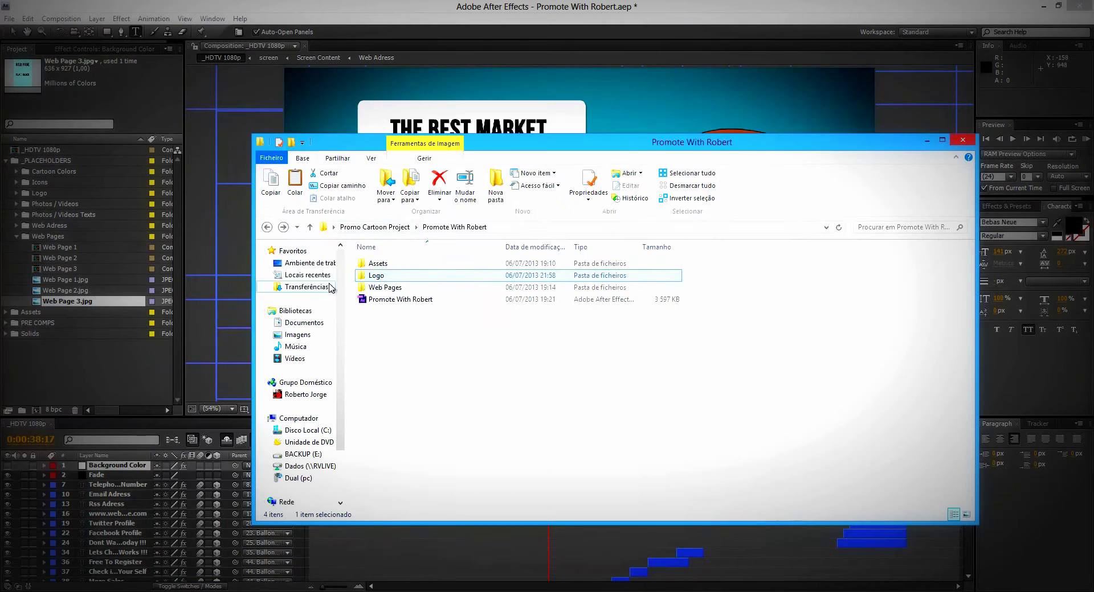
{"action": "double_click", "coordinate": [384, 287]}
{"action": "left_click", "coordinate": [383, 277]}
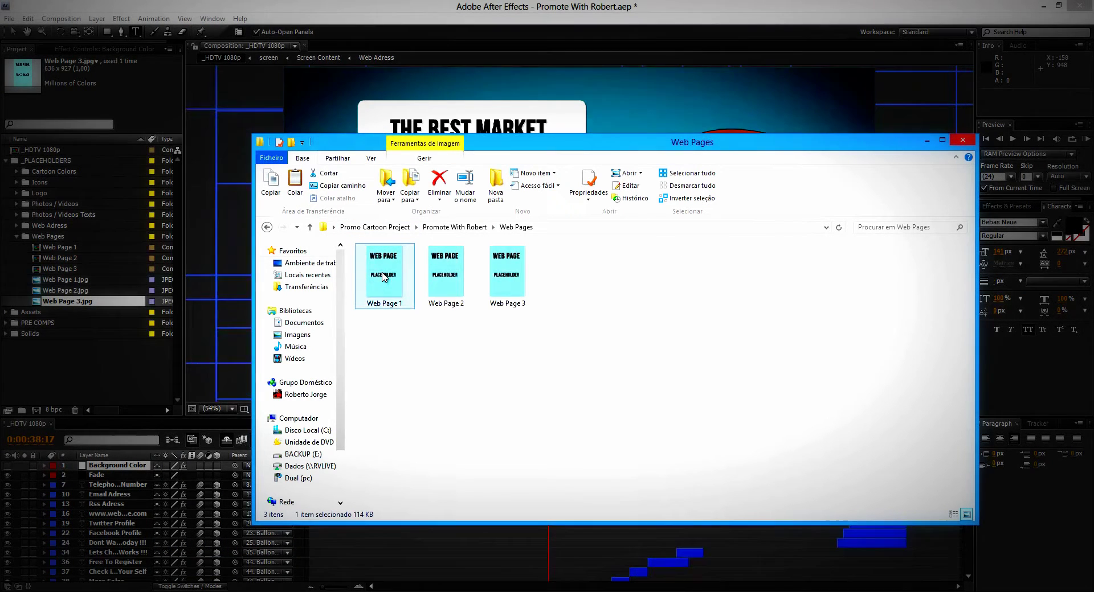
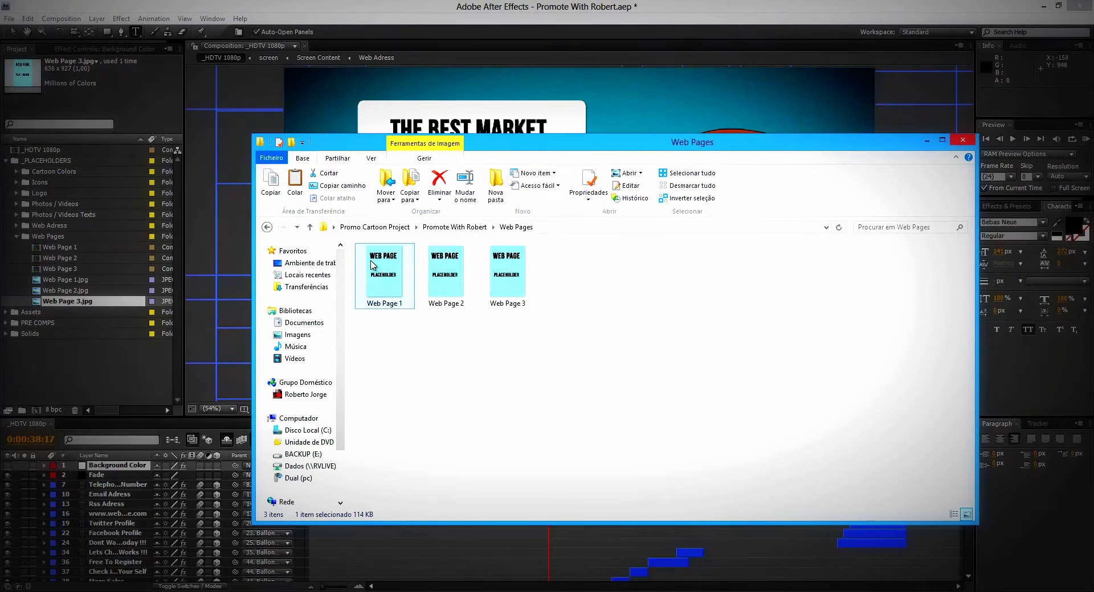
{"action": "left_click", "coordinate": [927, 140]}
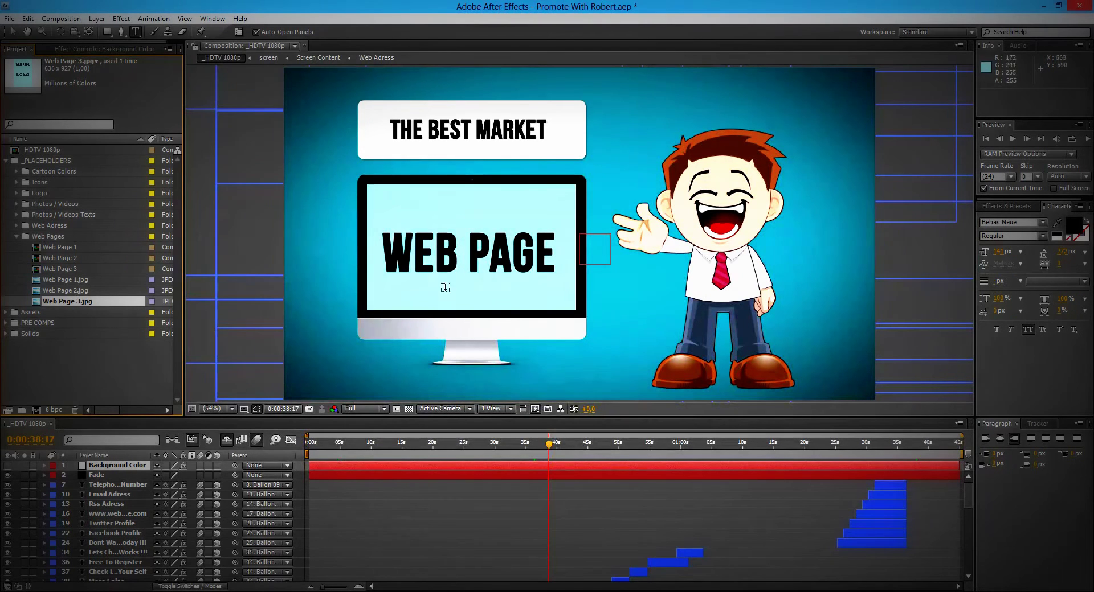
Step: Open Screen Content from the Screen folder in PRE COMPS, view it at 0:00:55:18, and collapse the Screen folder
{"action": "left_click", "coordinate": [5, 323]}
{"action": "left_click", "coordinate": [16, 345]}
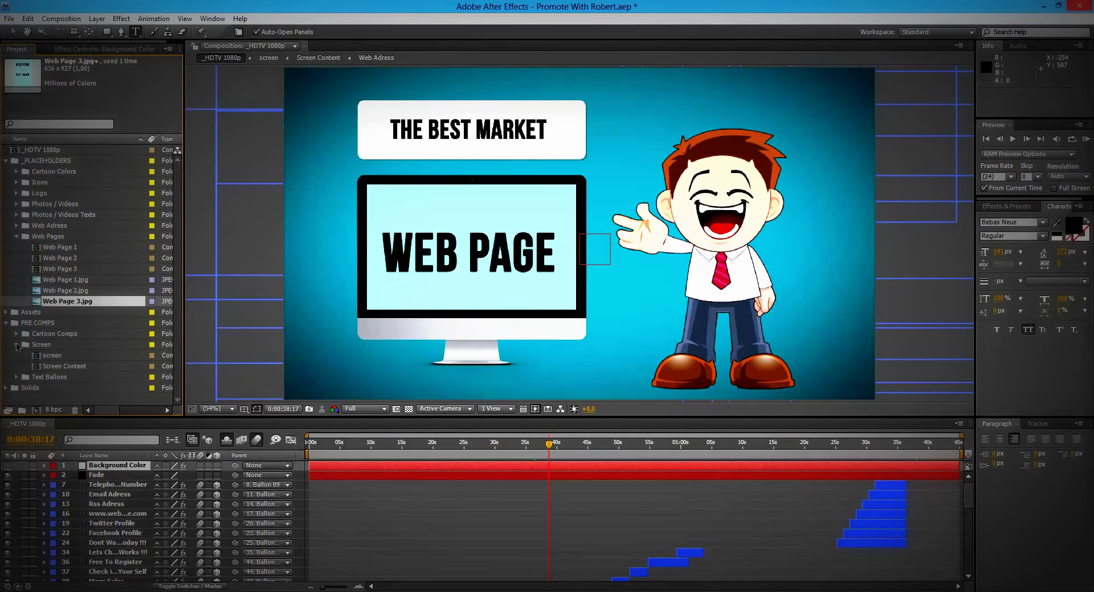
{"action": "double_click", "coordinate": [60, 368]}
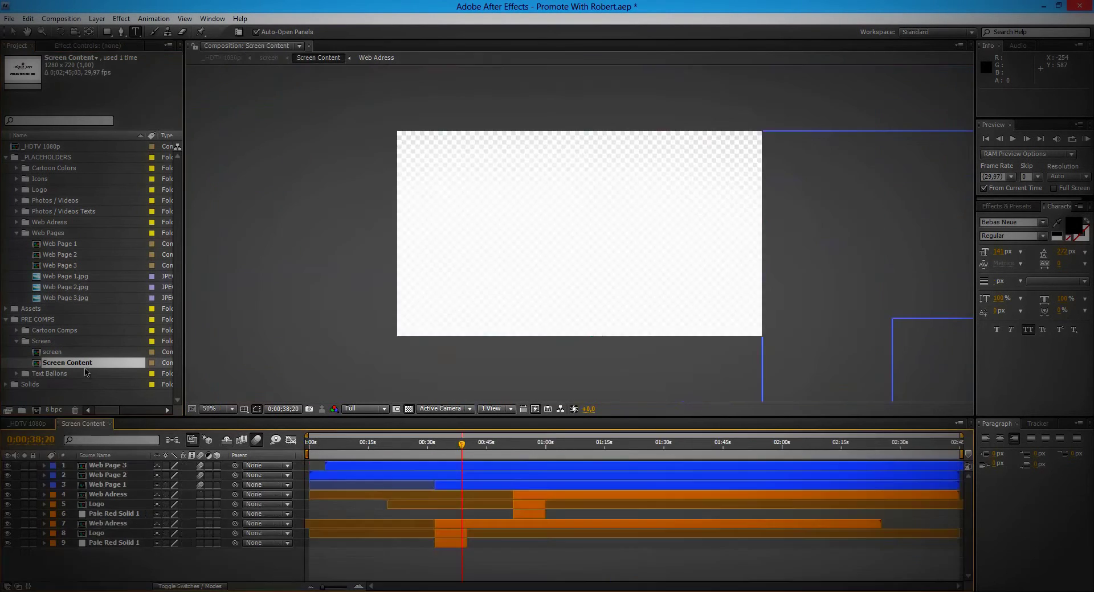
{"action": "left_click_drag", "start_coordinate": [439, 452], "coordinate": [528, 451]}
{"action": "left_click", "coordinate": [549, 461]}
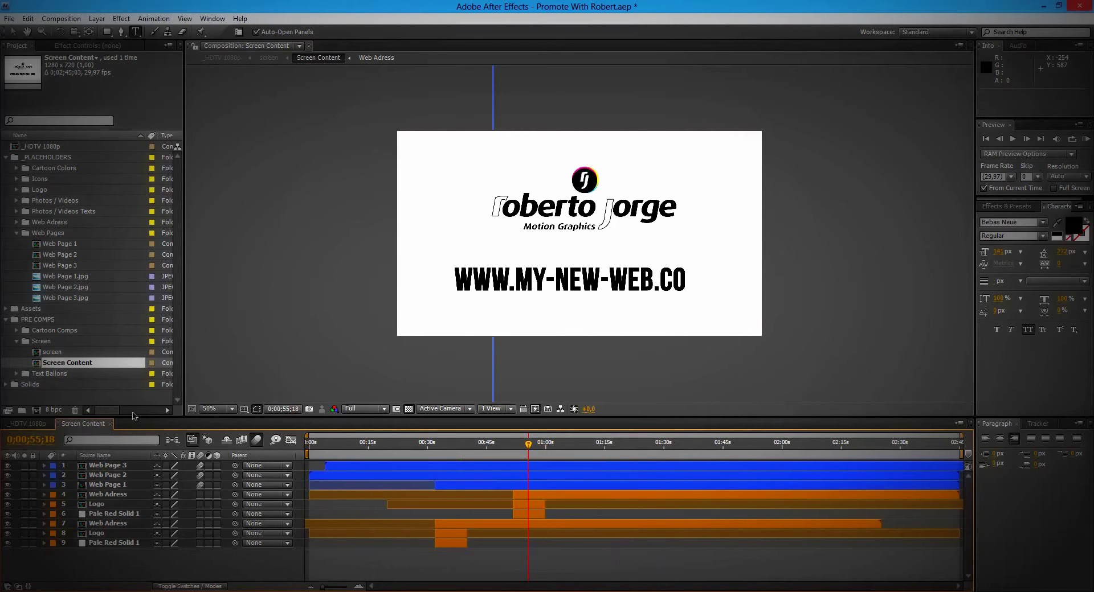
{"action": "left_click", "coordinate": [17, 341]}
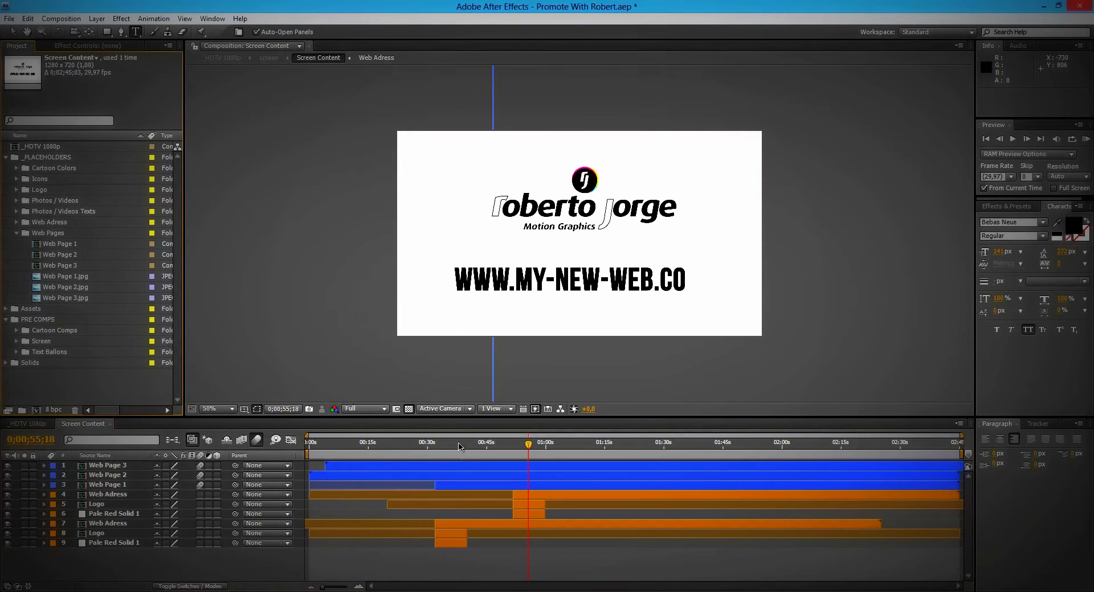
Step: Return to the _HDTV 1080p composition, collapse the Web Pages and PRE COMPS folders, and view the frame at 0:00:05:17
{"action": "left_click", "coordinate": [111, 424]}
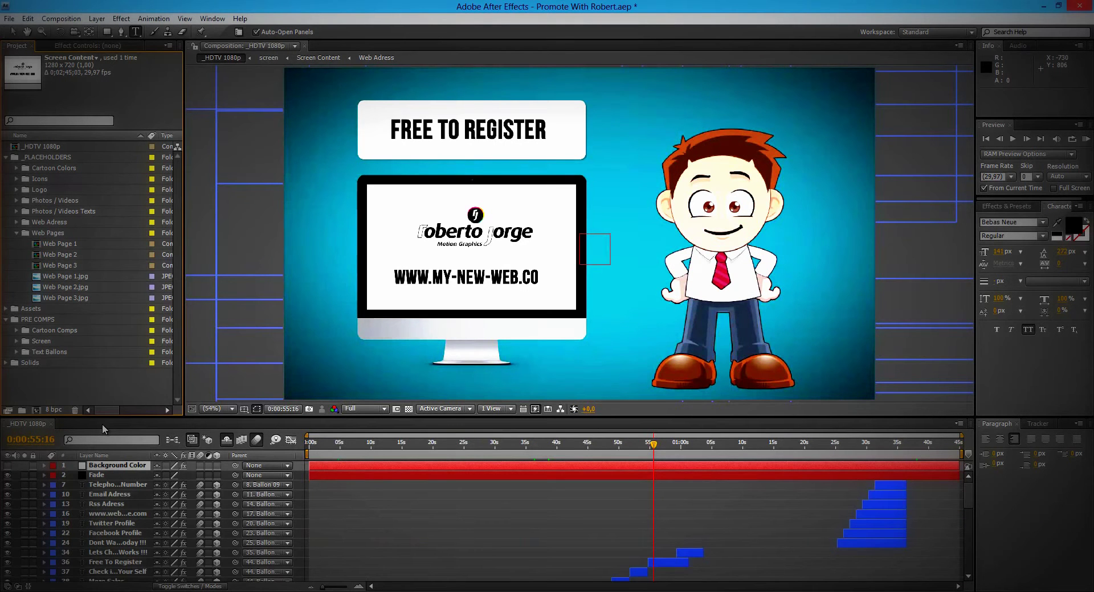
{"action": "left_click", "coordinate": [17, 233]}
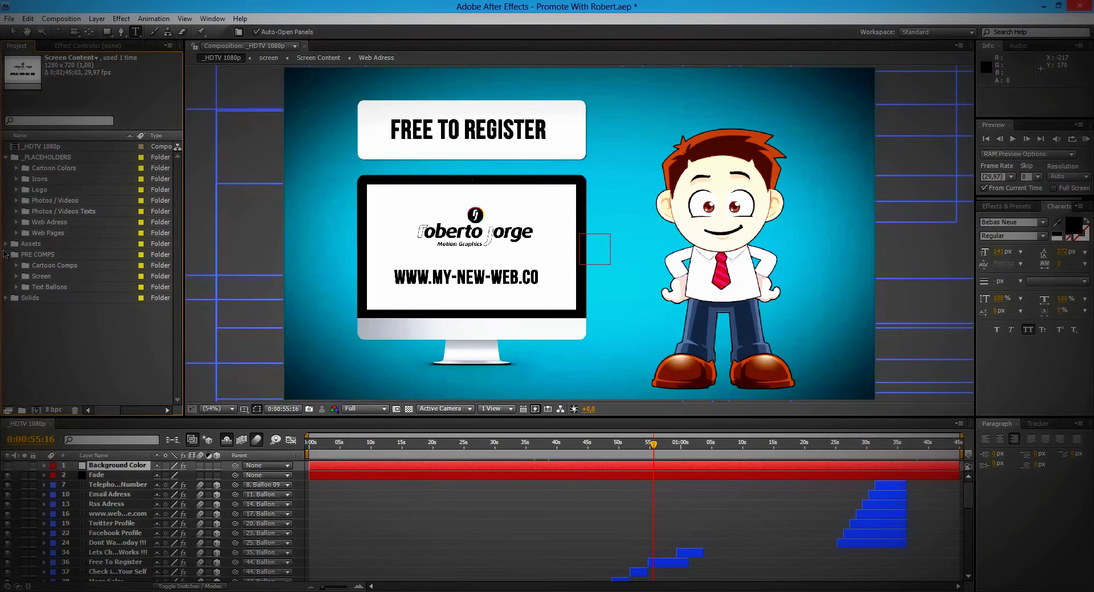
{"action": "left_click_drag", "start_coordinate": [654, 446], "coordinate": [347, 463]}
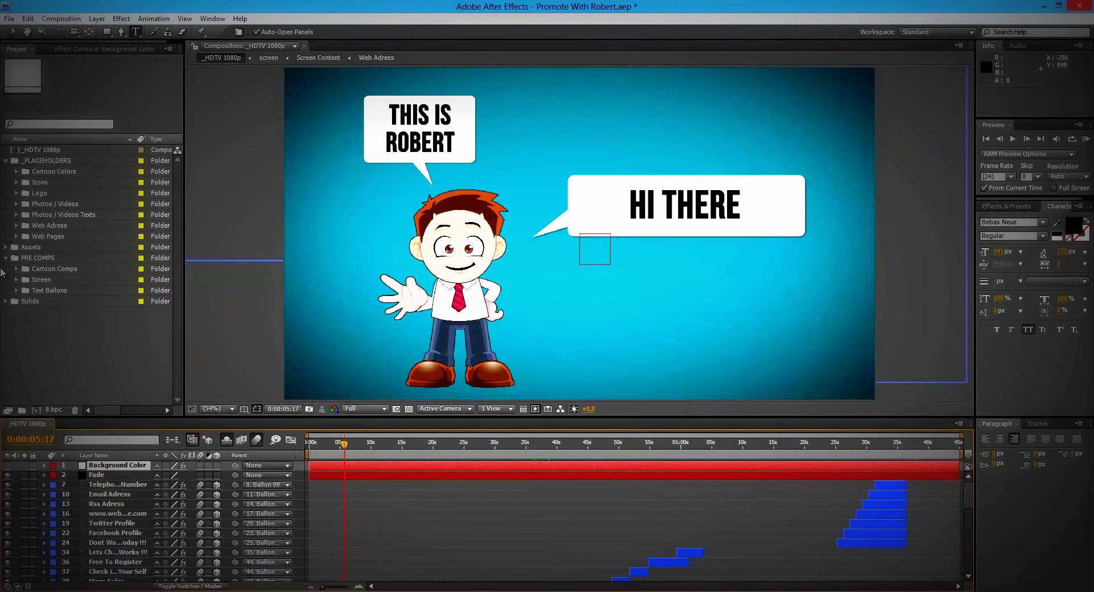
{"action": "left_click", "coordinate": [7, 259]}
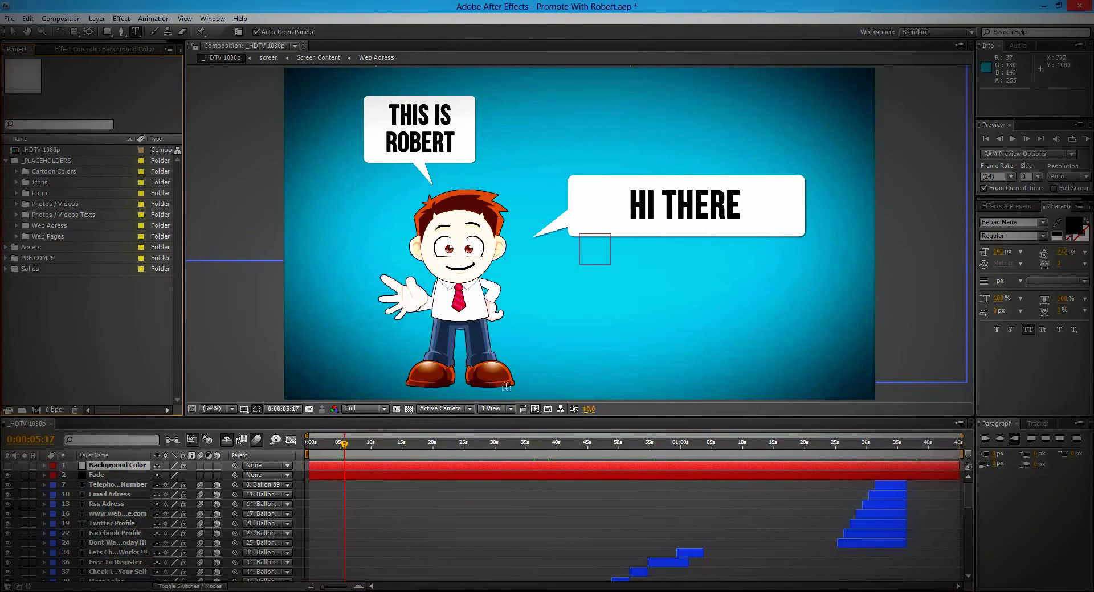
Step: At 0:00:05:06, replace "ROBERT" with "JOE" in the small speech balloon using the Horizontal Type tool
{"action": "left_click", "coordinate": [12, 33]}
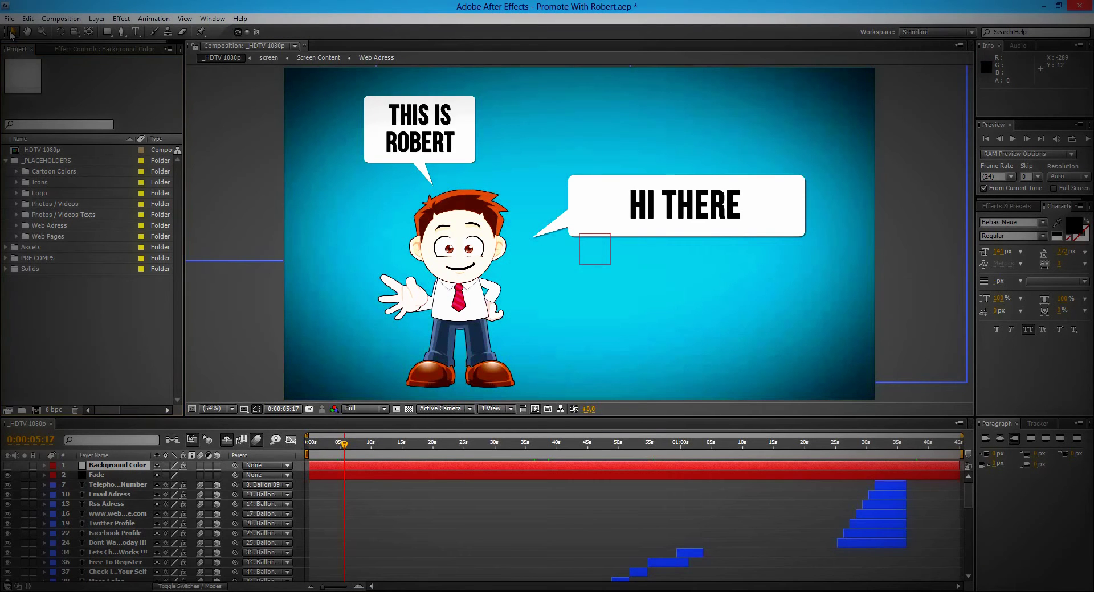
{"action": "left_click", "coordinate": [136, 32]}
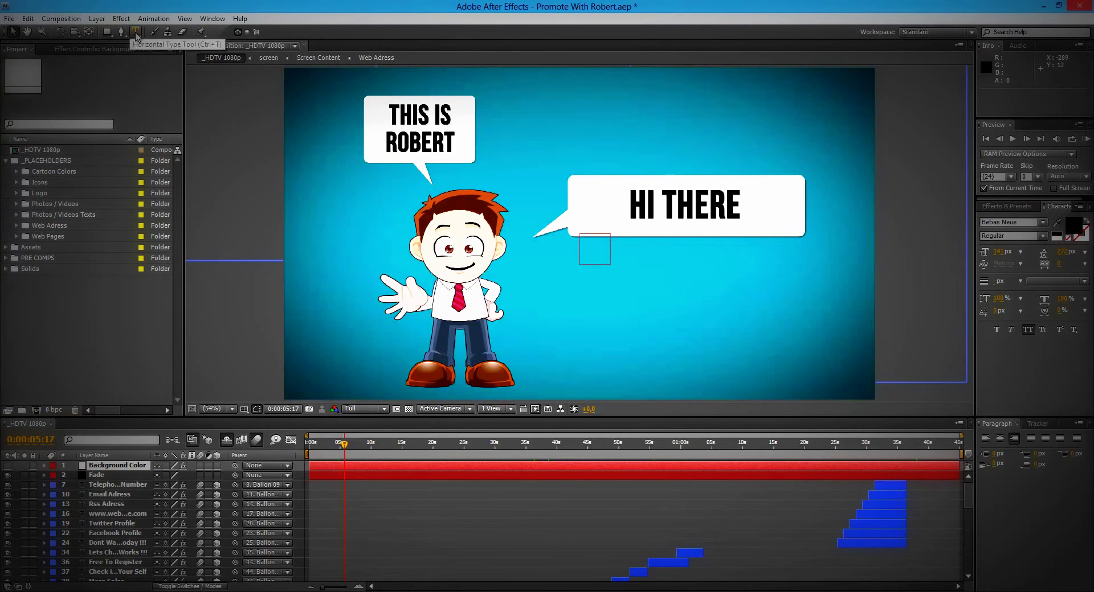
{"action": "mouse_move", "coordinate": [358, 450]}
{"action": "left_mouse_down"}
{"action": "mouse_move", "coordinate": [390, 450]}
{"action": "mouse_move", "coordinate": [342, 448]}
{"action": "left_mouse_up"}
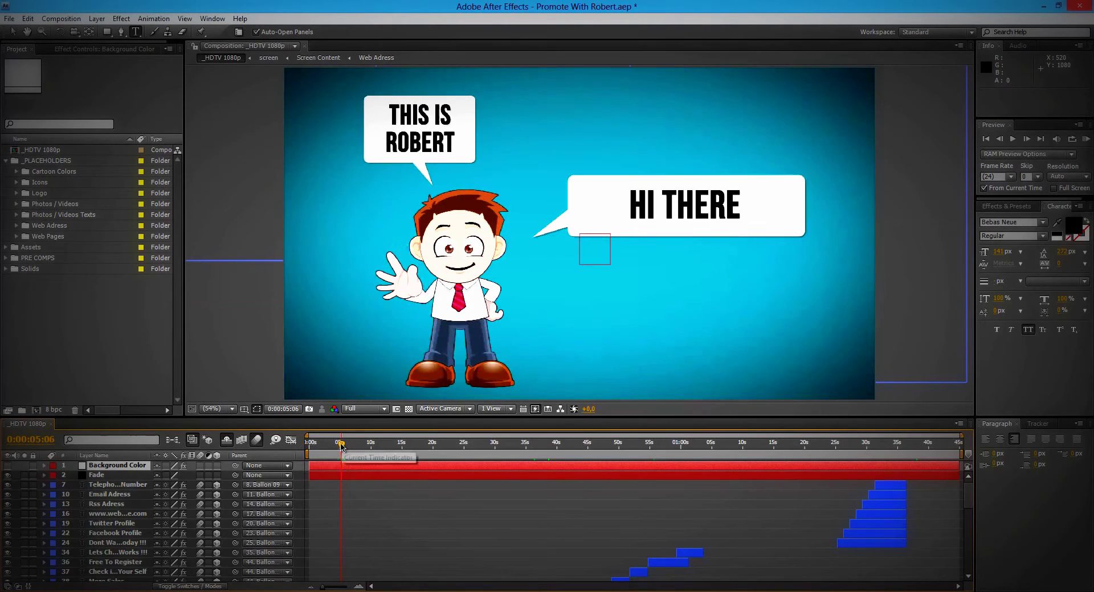
{"action": "left_click", "coordinate": [453, 145]}
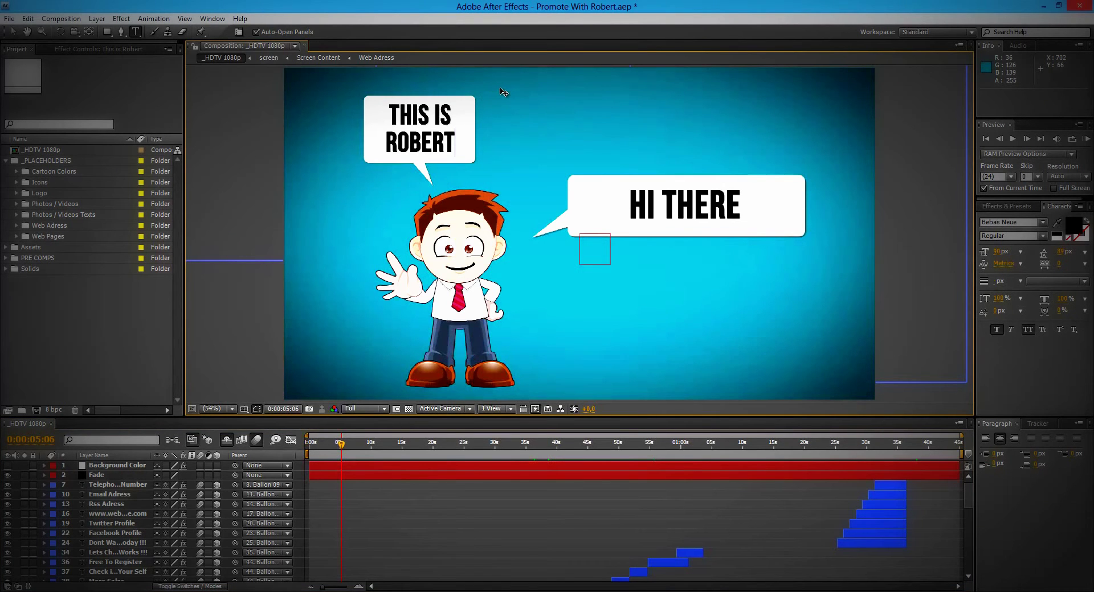
{"action": "key", "text": "shift+Left"}
{"action": "key", "text": "shift+Left"}
{"action": "key", "text": "shift+Left"}
{"action": "key", "text": "shift+Left"}
{"action": "key", "text": "shift+Left"}
{"action": "key", "text": "shift+Left"}
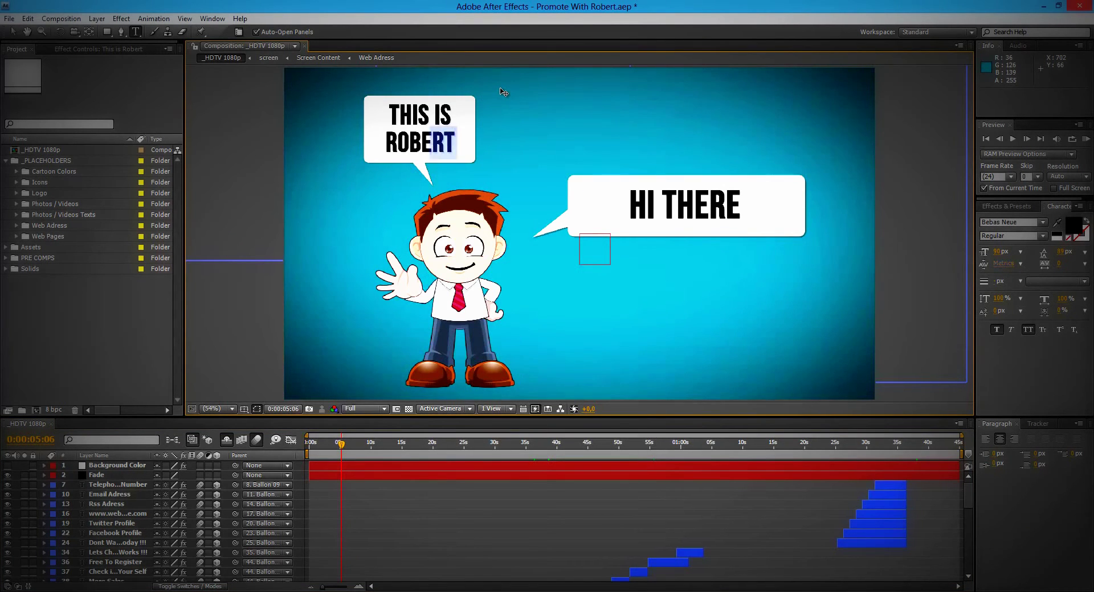
{"action": "key", "text": "Left"}
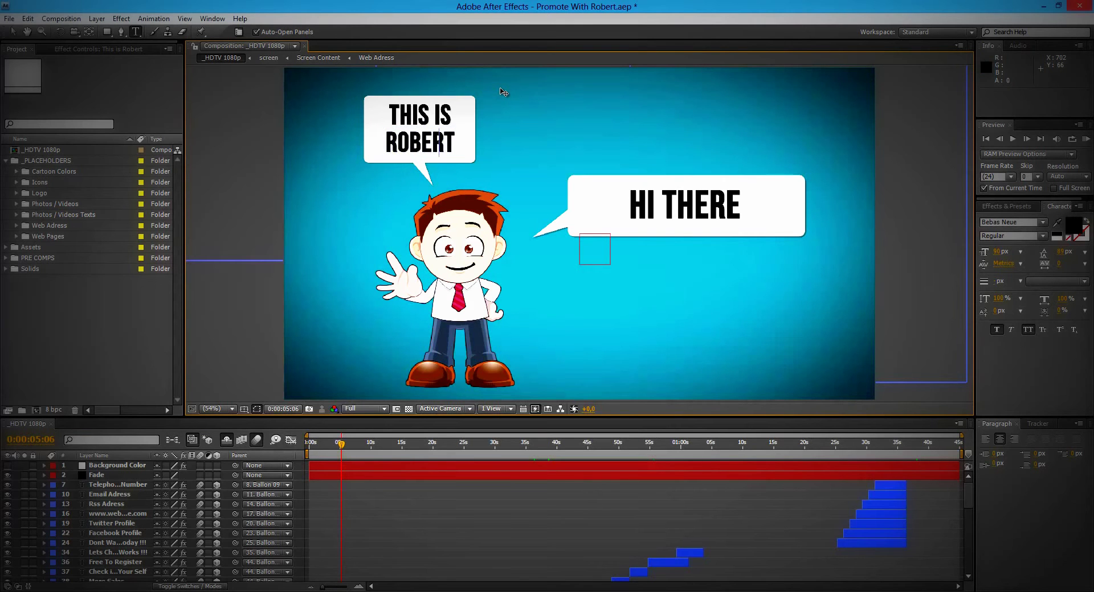
{"action": "type", "text": "JOIE"}
{"action": "key", "text": "BackSpace"}
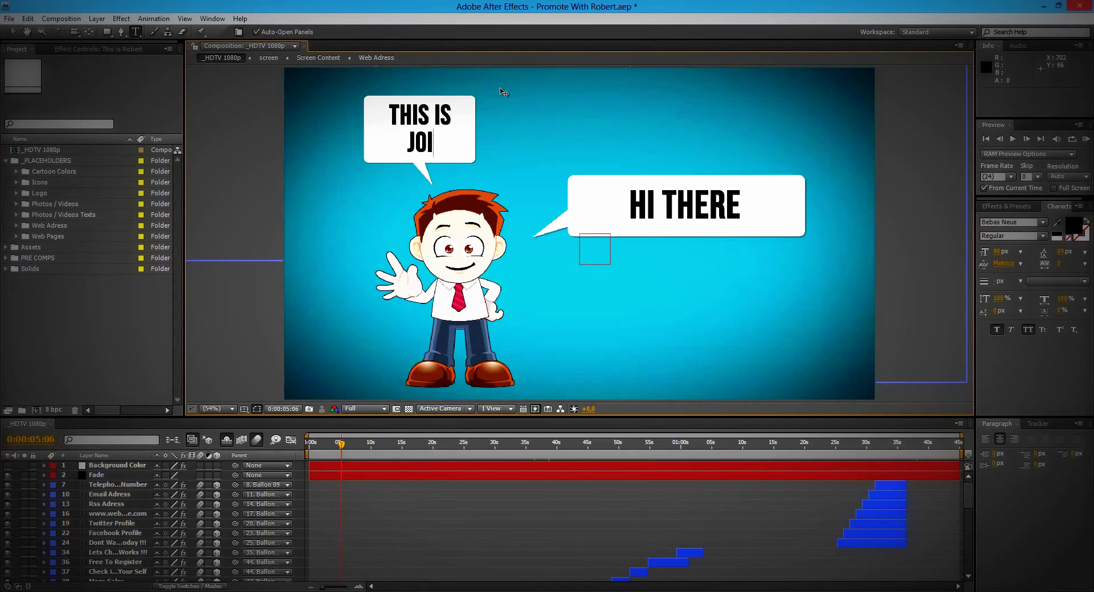
{"action": "key", "text": "BackSpace"}
{"action": "type", "text": "E"}
Step: Change the first line of the small speech balloon's text to "HE IS"
{"action": "key", "text": "Up"}
{"action": "key", "text": "End"}
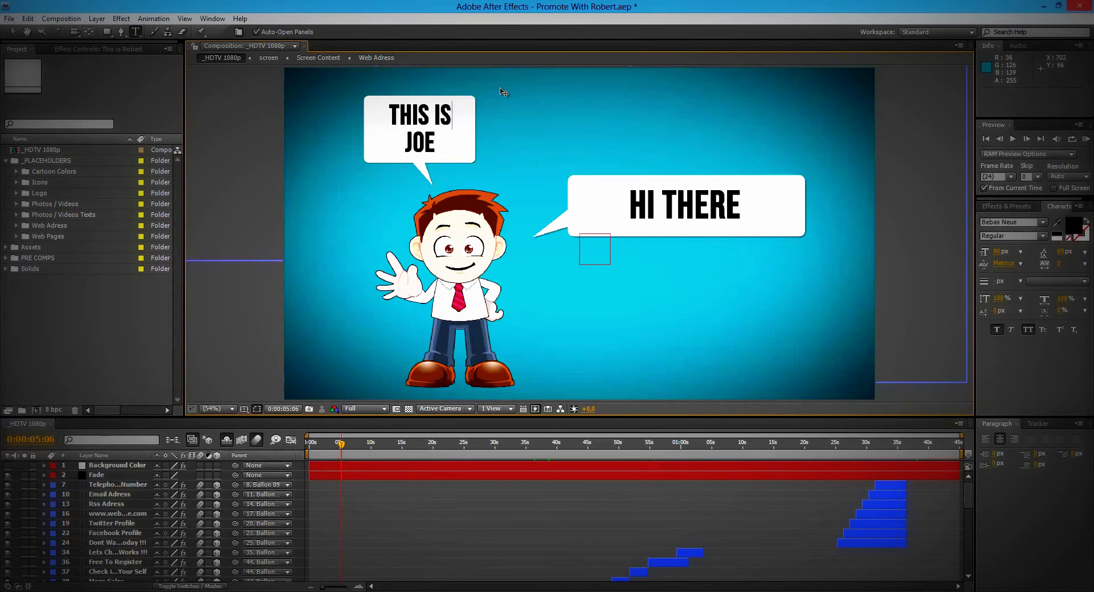
{"action": "key", "text": "shift+Left"}
{"action": "key", "text": "shift+Left"}
{"action": "key", "text": "shift+Left"}
{"action": "key", "text": "shift+Left"}
{"action": "key", "text": "shift+Left"}
{"action": "key", "text": "shift+Left"}
{"action": "key", "text": "shift+Left"}
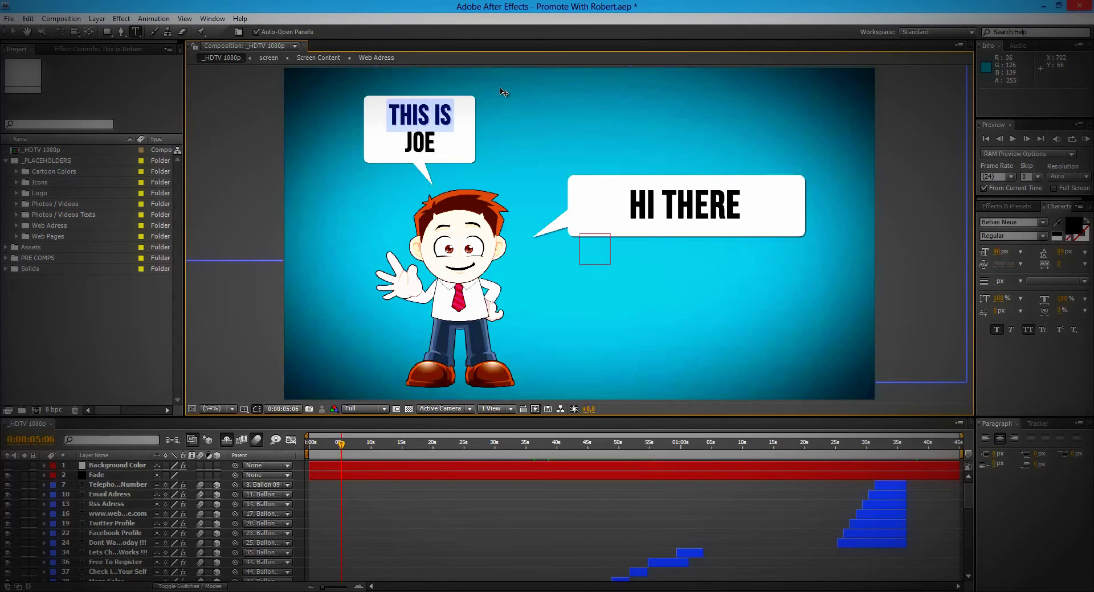
{"action": "type", "text": "HE"}
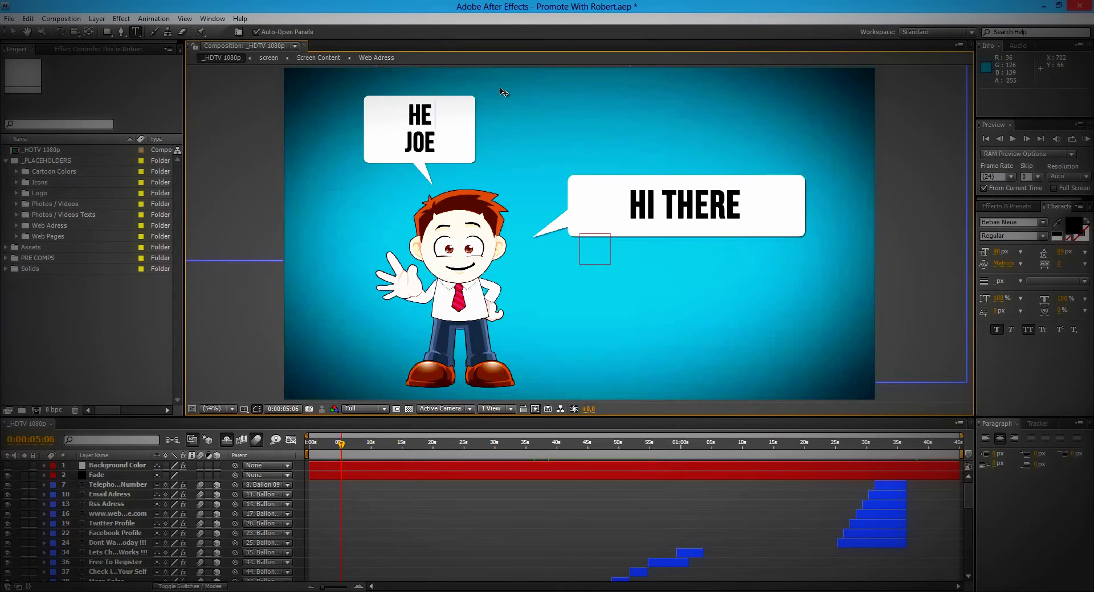
{"action": "type", "text": " IS"}
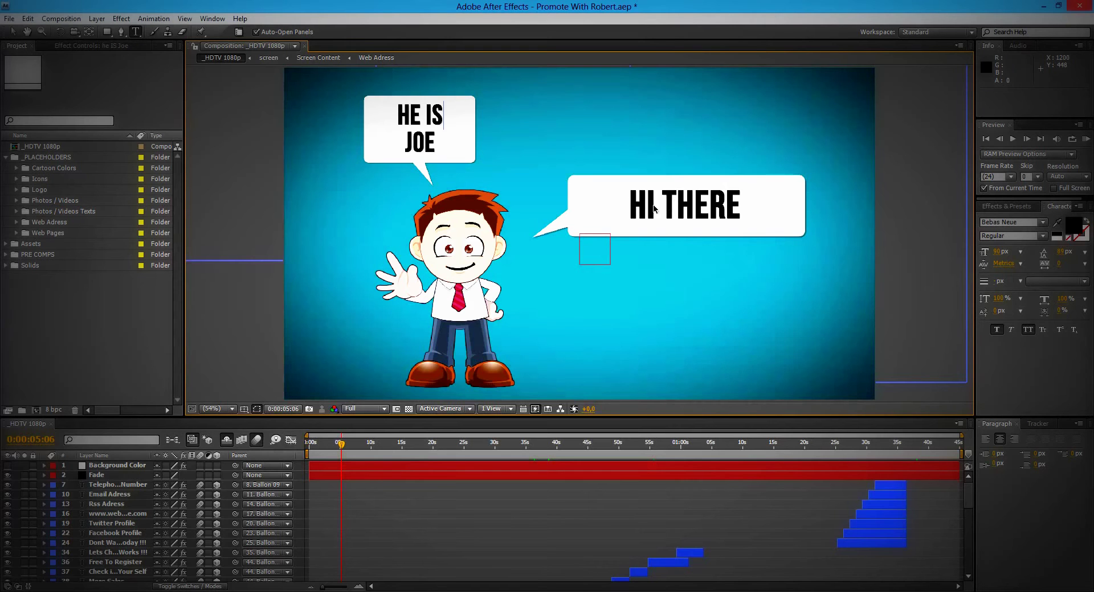
Step: Replace the "HI THERE" text in the wide speech balloon with "HELLO. WELCOME"
{"action": "left_click", "coordinate": [709, 207]}
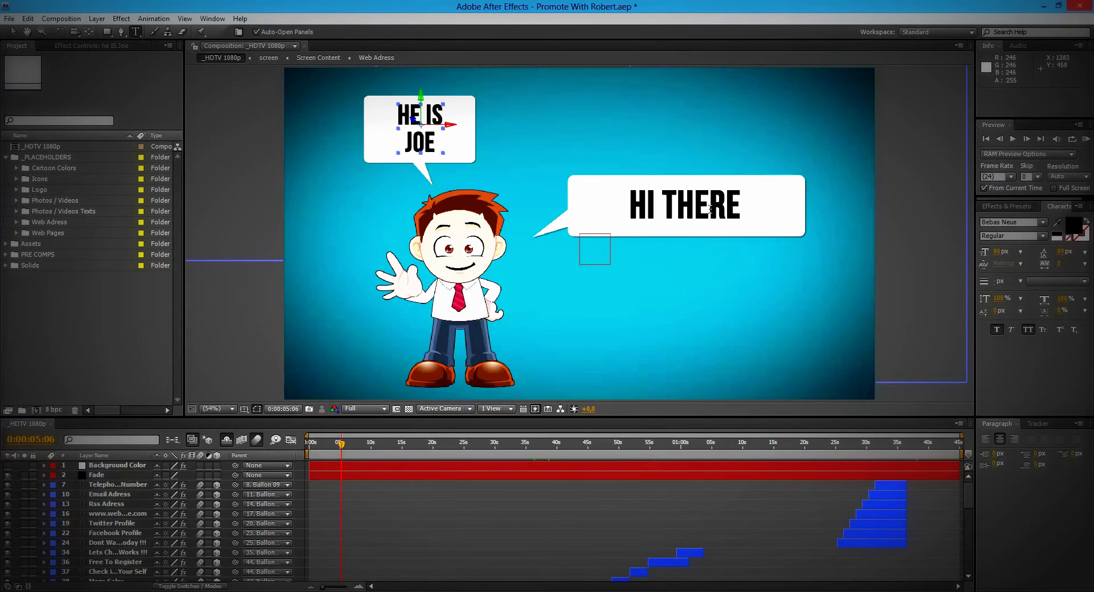
{"action": "key", "text": "End"}
{"action": "key", "text": "shift+Left"}
{"action": "key", "text": "shift+Left"}
{"action": "key", "text": "shift+Left"}
{"action": "key", "text": "shift+Left"}
{"action": "key", "text": "shift+Left"}
{"action": "key", "text": "shift+Left"}
{"action": "key", "text": "shift+Left"}
{"action": "key", "text": "shift+Left"}
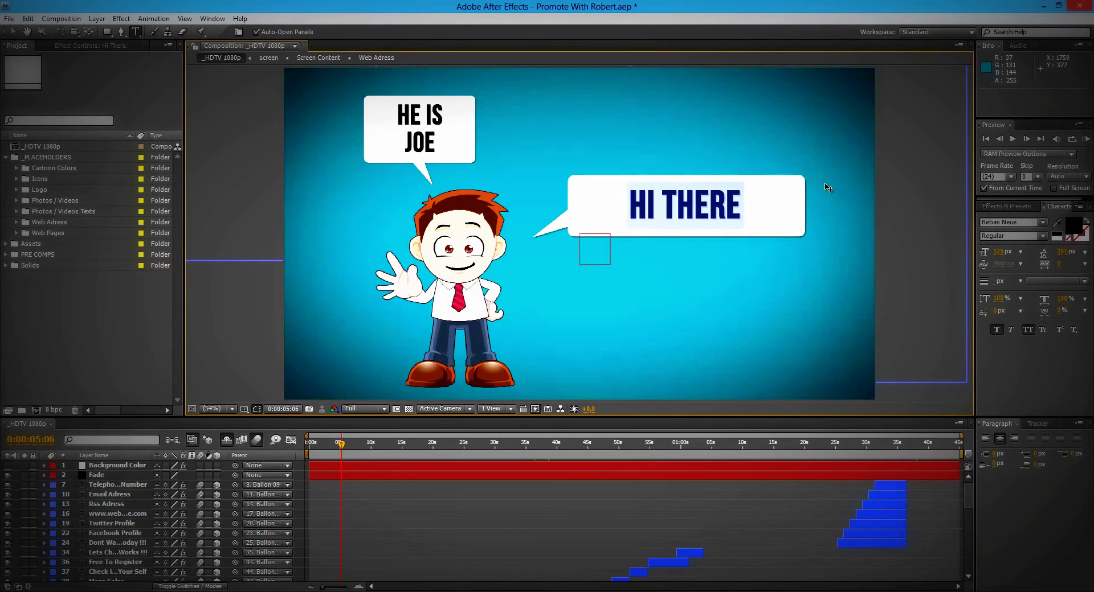
{"action": "key", "text": "Right"}
{"action": "key", "text": "Right"}
{"action": "key", "text": "Right"}
{"action": "key", "text": "Right"}
{"action": "key", "text": "Right"}
{"action": "key", "text": "Right"}
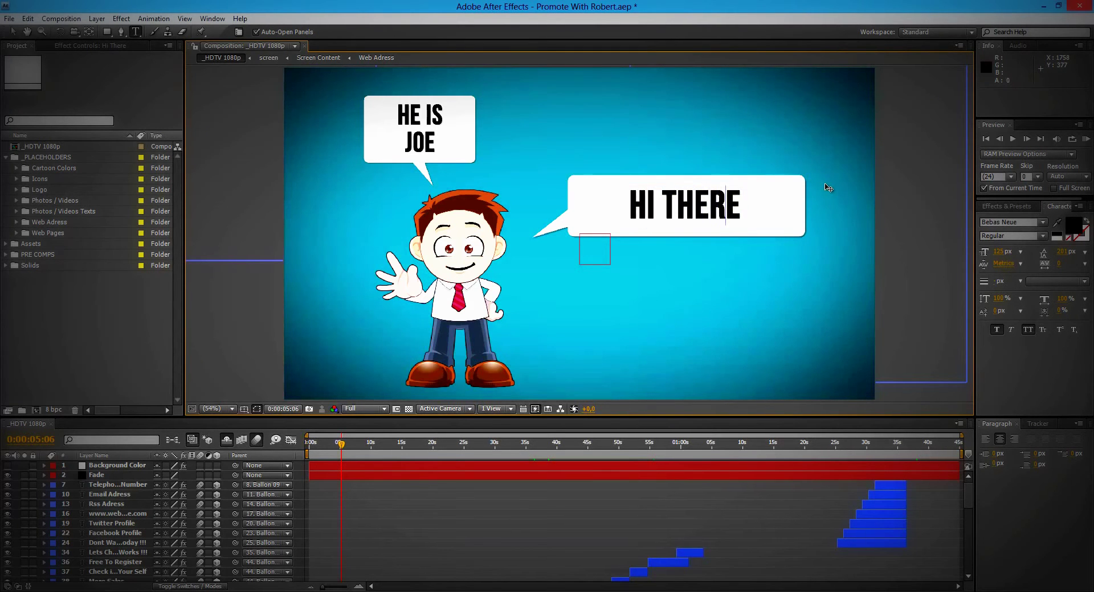
{"action": "key", "text": "ctrl+a"}
{"action": "type", "text": "HELOO"}
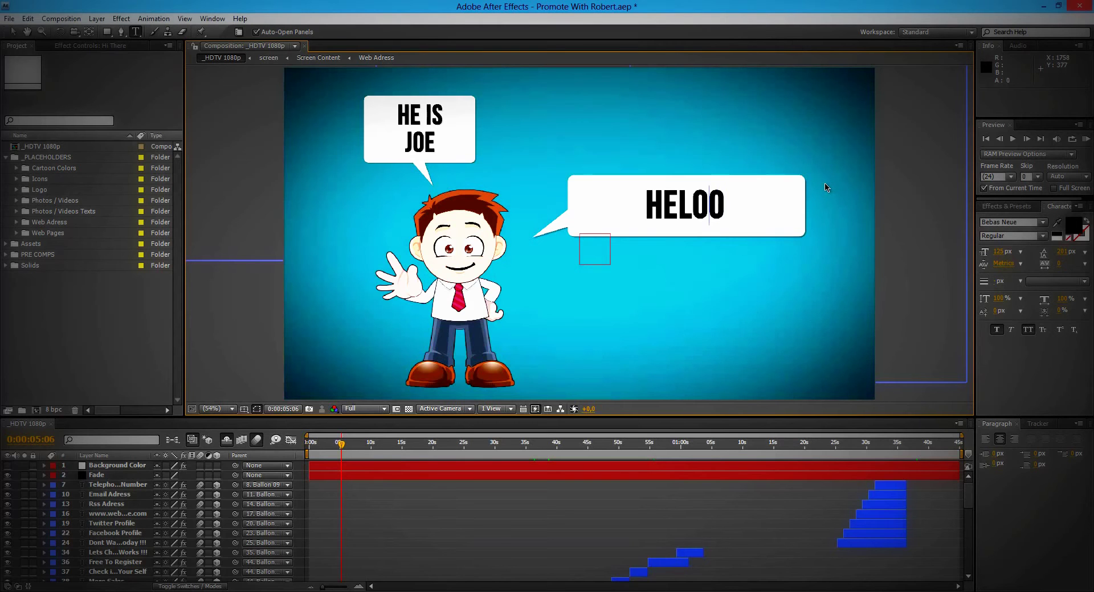
{"action": "key", "text": "BackSpace"}
{"action": "key", "text": "BackSpace"}
{"action": "type", "text": "LO"}
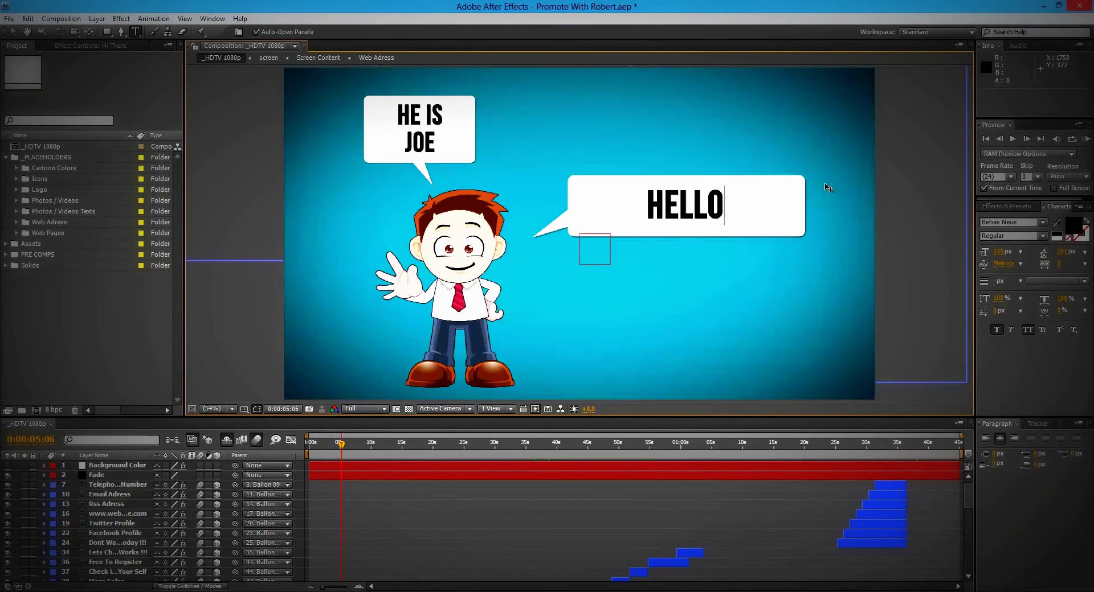
{"action": "type", "text": ".    "}
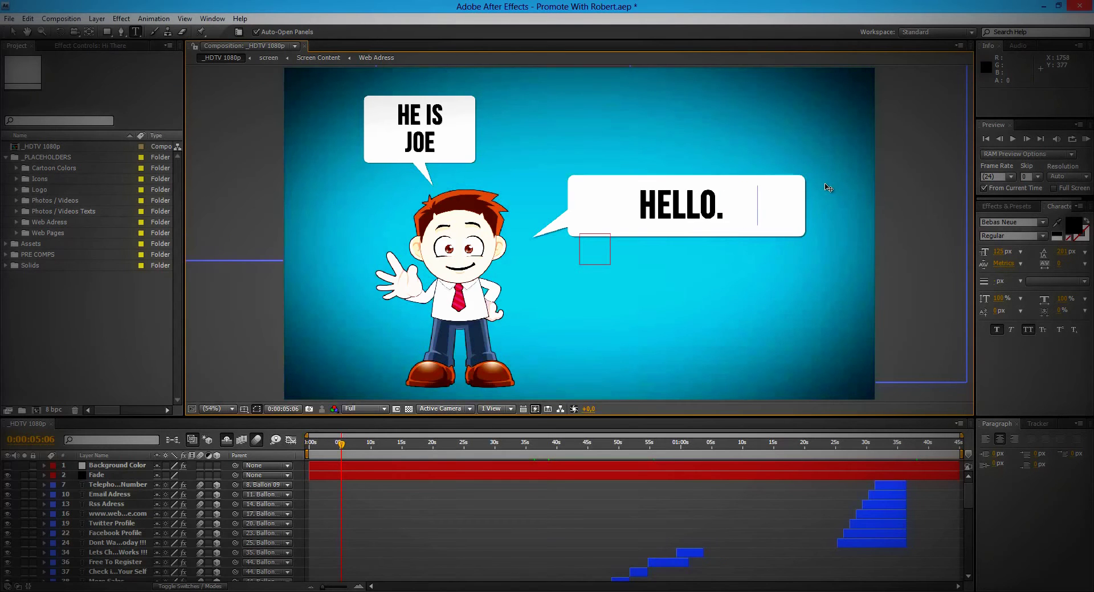
{"action": "type", "text": "WELCOME"}
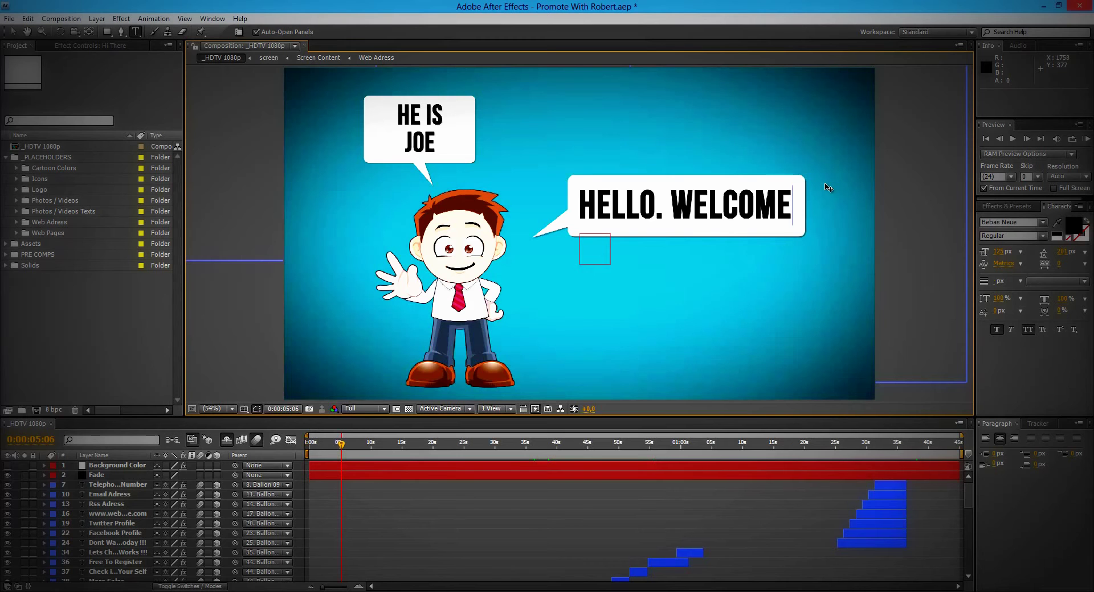
Step: Try a smaller font size on the "HELLO. WELCOME" text and undo the size change
{"action": "left_click", "coordinate": [13, 31]}
{"action": "left_click", "coordinate": [1000, 252]}
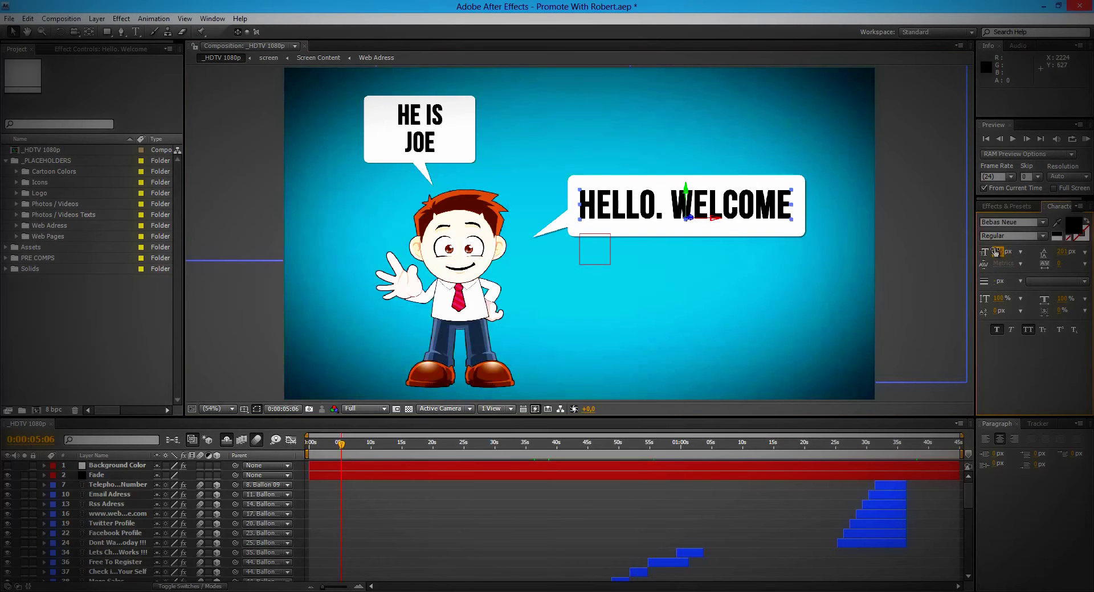
{"action": "key", "text": "Down"}
{"action": "key", "text": "Down"}
{"action": "key", "text": "Down"}
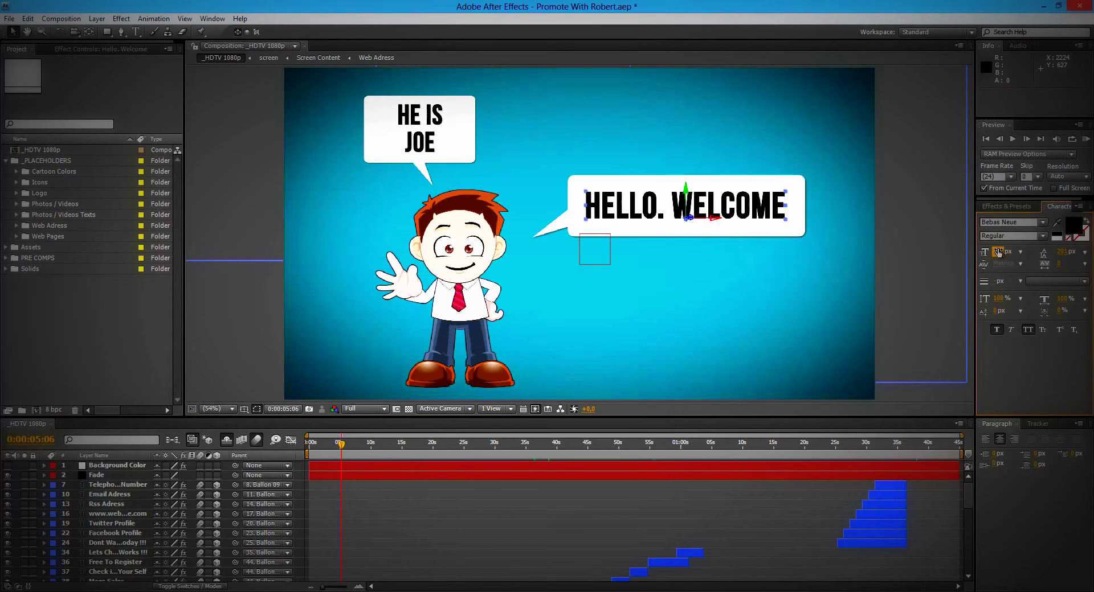
{"action": "type", "text": "125"}
{"action": "key", "text": "Return"}
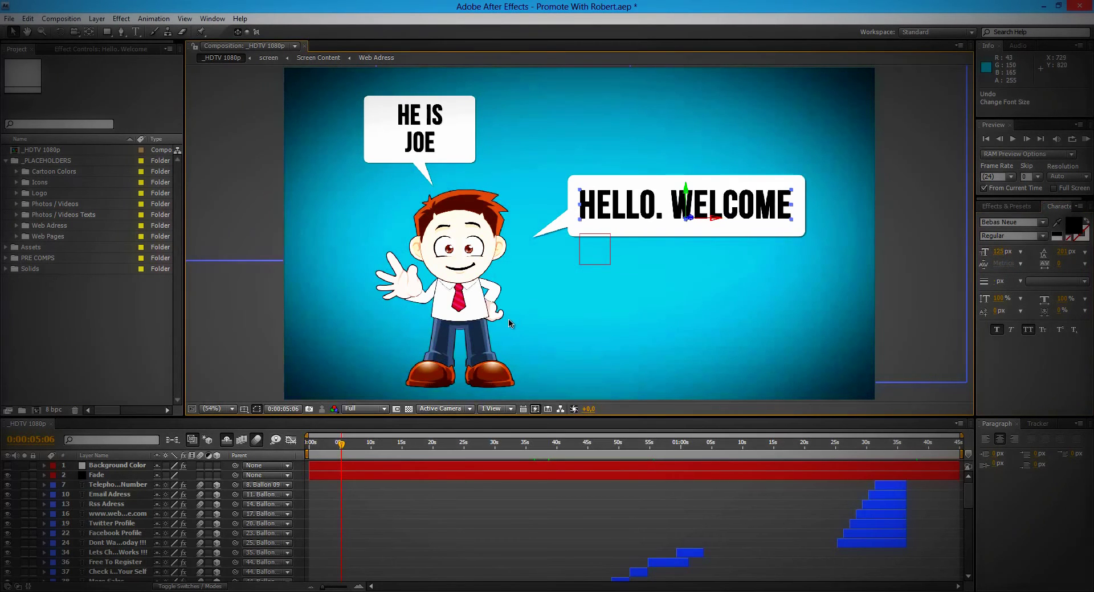
Step: Move to 0:00:11:19 and replace the text of the He is a Creative Guy layer with "HE IS ON HOLYDAY"
{"action": "scroll", "coordinate": [145, 530], "scroll_direction": "down", "scroll_amount": 10}
{"action": "scroll", "coordinate": [147, 522], "scroll_direction": "up", "scroll_amount": 1}
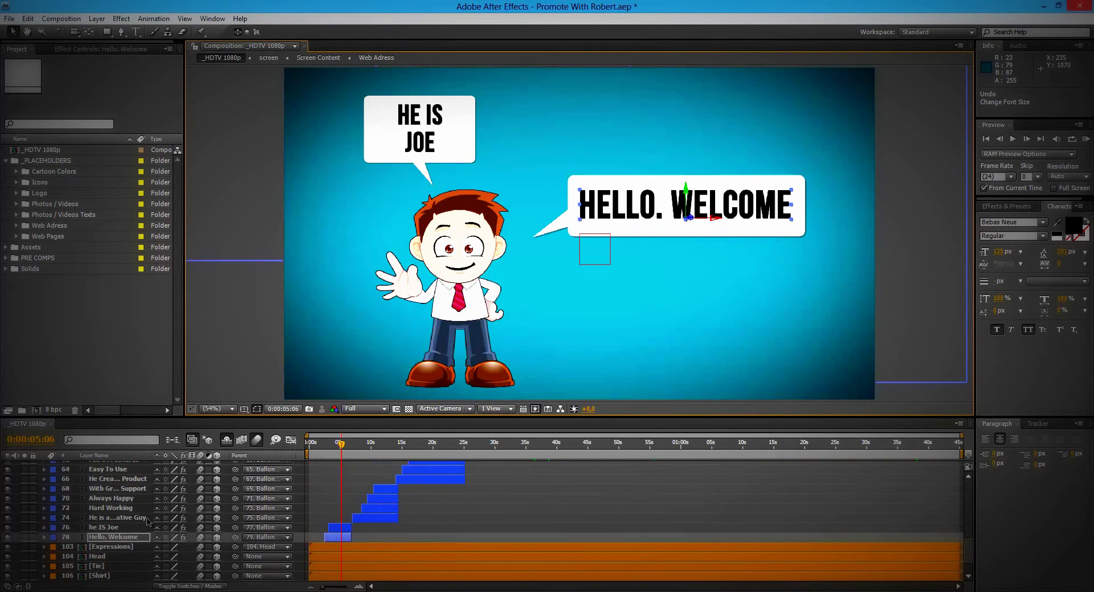
{"action": "left_click", "coordinate": [105, 528]}
{"action": "left_click", "coordinate": [106, 520]}
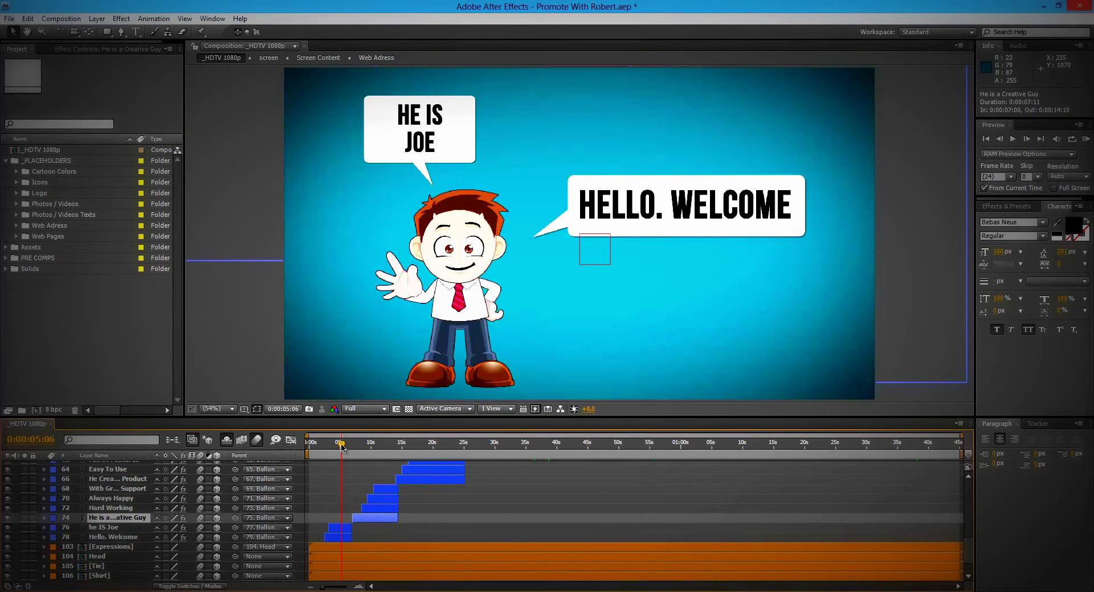
{"action": "left_click_drag", "start_coordinate": [342, 445], "coordinate": [382, 450]}
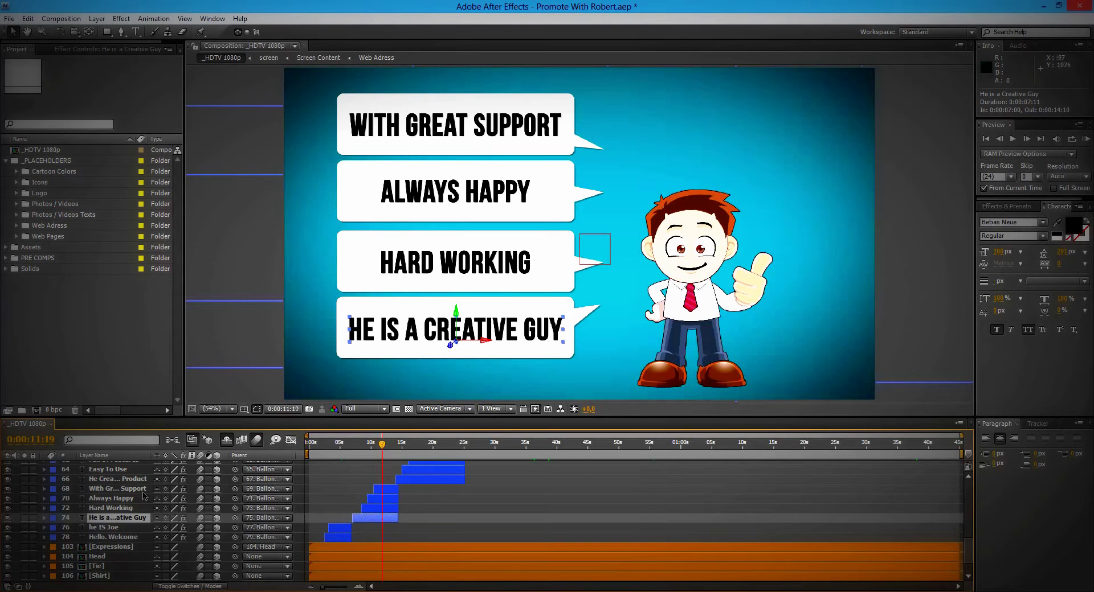
{"action": "double_click", "coordinate": [125, 519]}
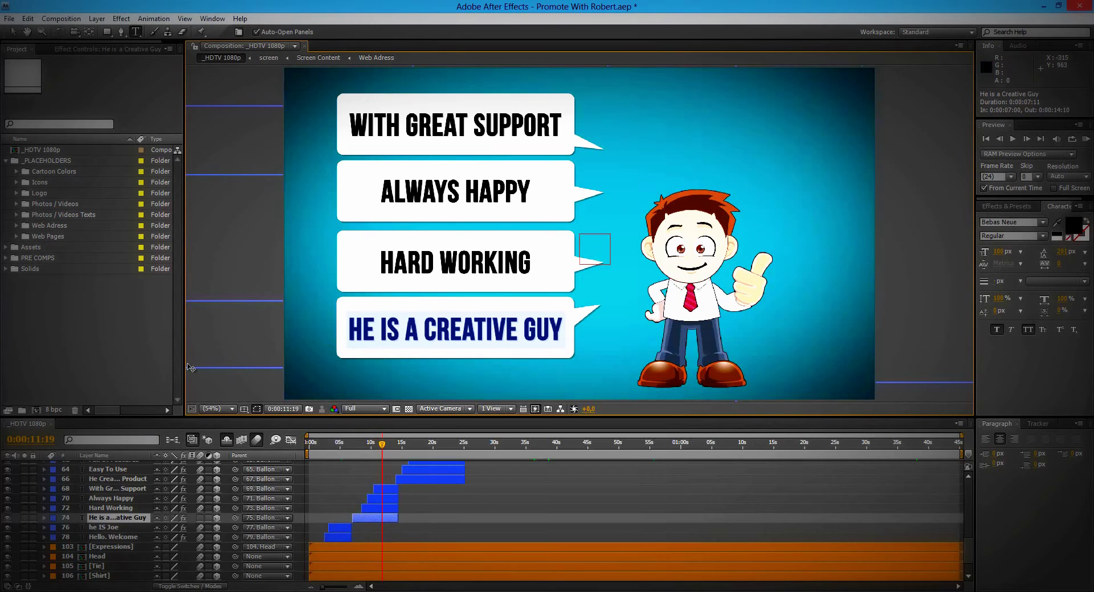
{"action": "type", "text": "HE "}
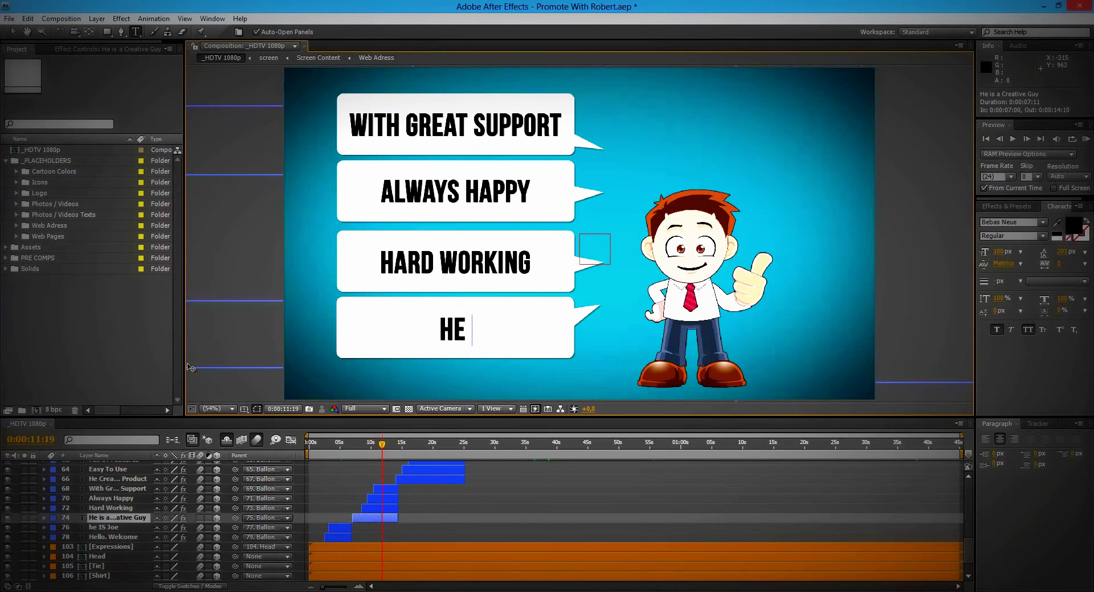
{"action": "type", "text": " IS "}
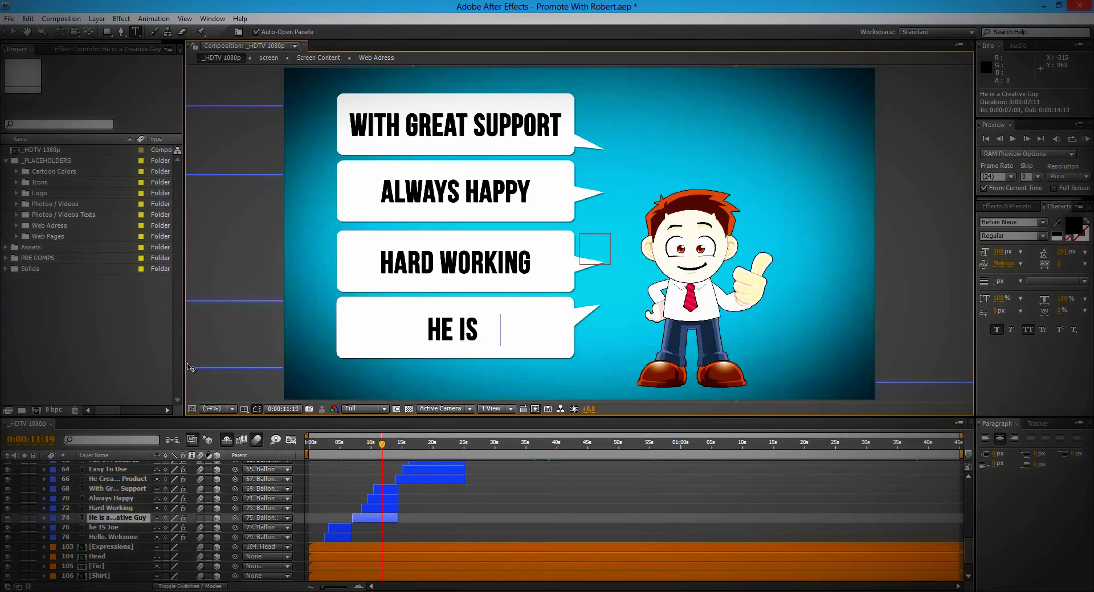
{"action": "type", "text": "  ON"}
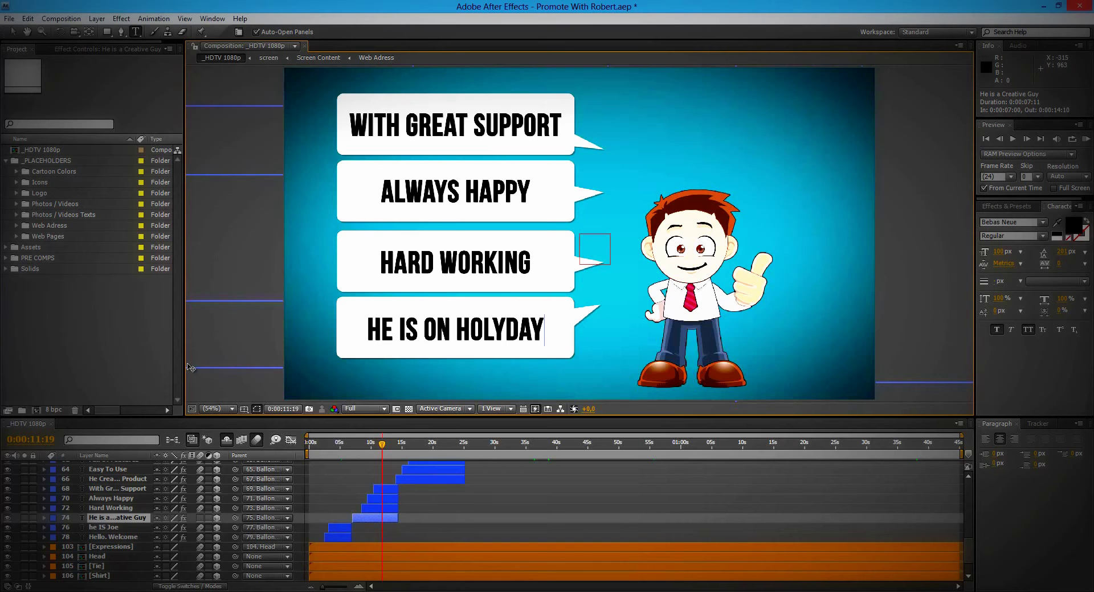
Step: Replace the text of the Hard Working layer with "My text 2"
{"action": "left_click", "coordinate": [126, 509]}
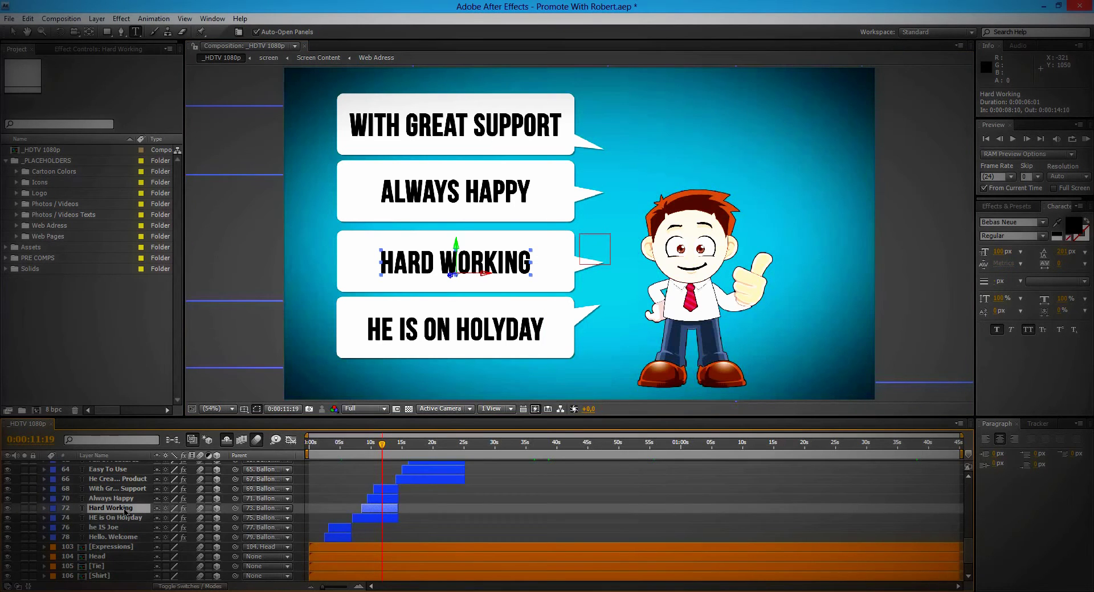
{"action": "double_click", "coordinate": [125, 511]}
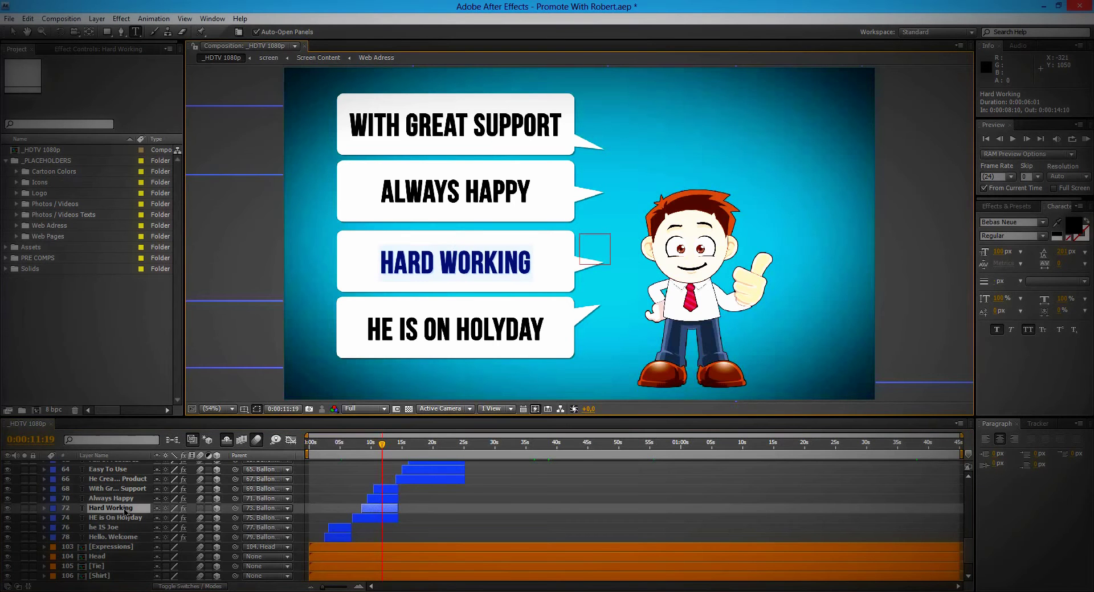
{"action": "key", "text": "Right"}
{"action": "key", "text": "Right"}
{"action": "key", "text": "Right"}
{"action": "key", "text": "Right"}
{"action": "key", "text": "Right"}
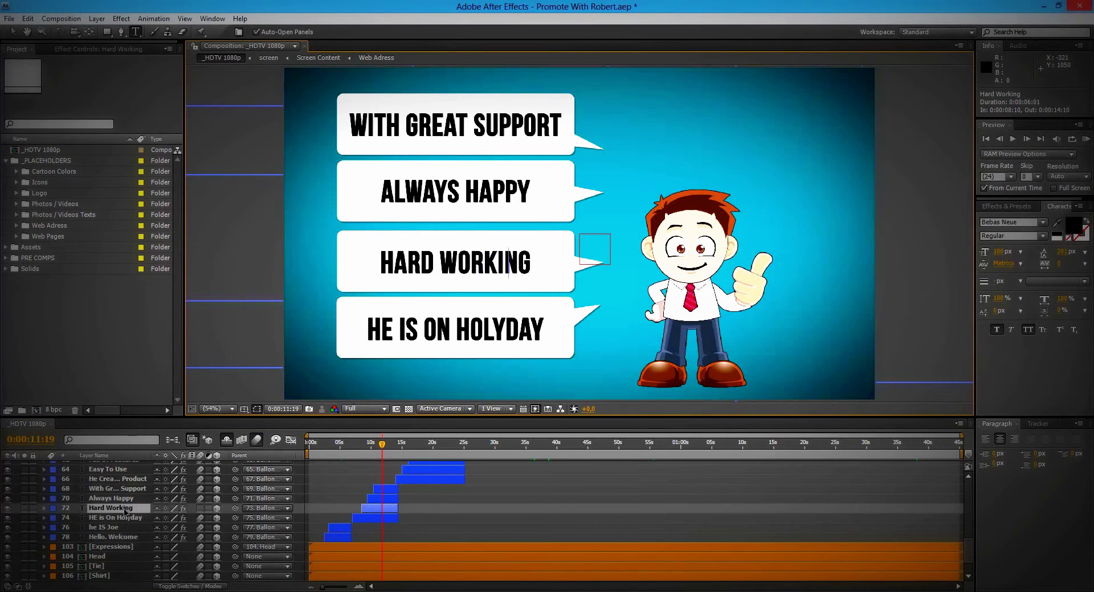
{"action": "key", "text": "ctrl+z"}
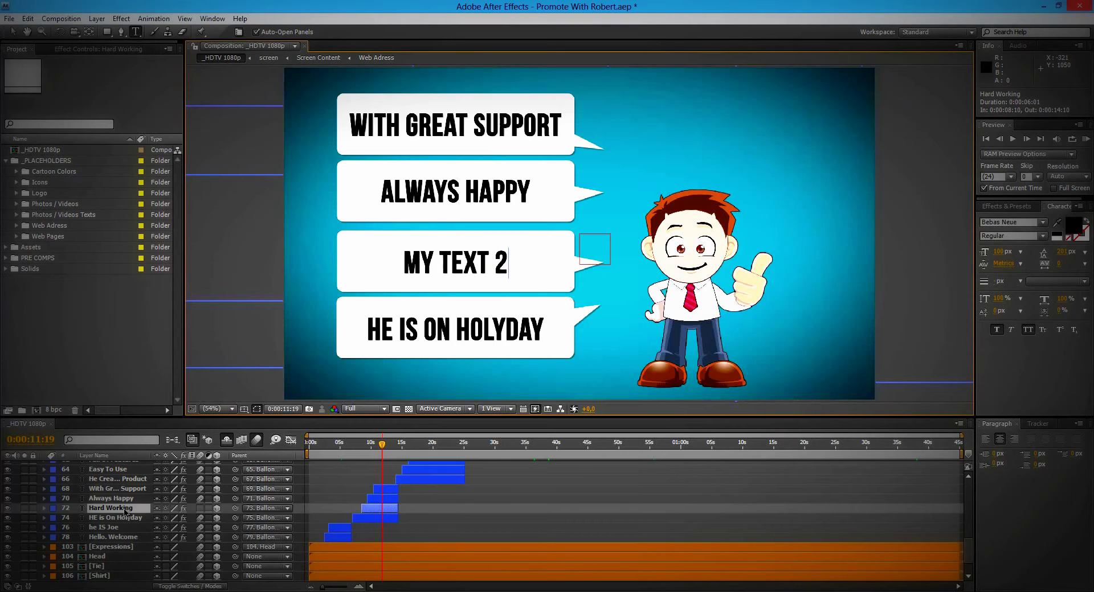
Step: Replace the "HE IS ON HOLYDAY" text in the lowest speech balloon with "My Text 1"
{"action": "double_click", "coordinate": [123, 521]}
{"action": "key", "text": "Right"}
{"action": "key", "text": "Right"}
{"action": "key", "text": "Right"}
{"action": "key", "text": "Right"}
{"action": "key", "text": "Right"}
{"action": "key", "text": "Right"}
{"action": "key", "text": "Right"}
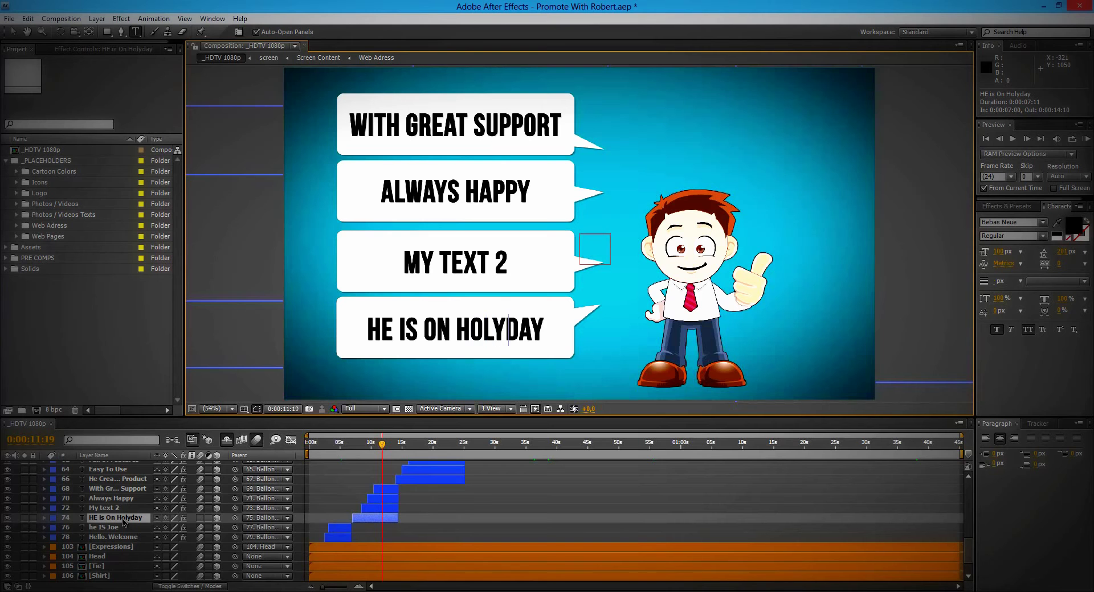
{"action": "key", "text": "ctrl+z"}
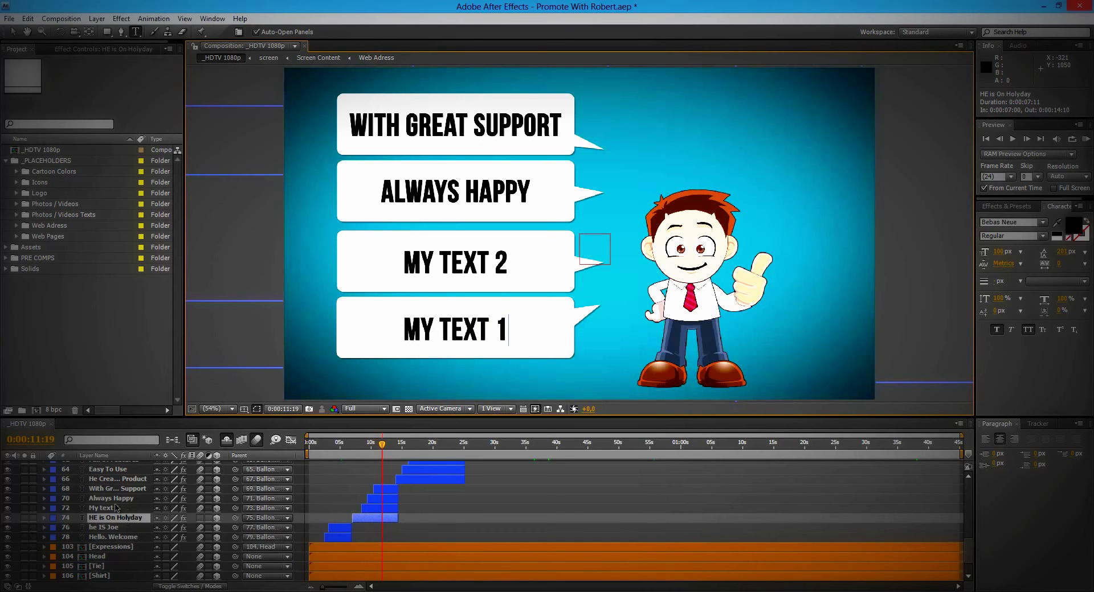
Step: Replace the text of the Always Happy layer with "My Text 3"
{"action": "double_click", "coordinate": [111, 498]}
{"action": "key", "text": "Right"}
{"action": "key", "text": "Right"}
{"action": "key", "text": "Right"}
{"action": "key", "text": "Right"}
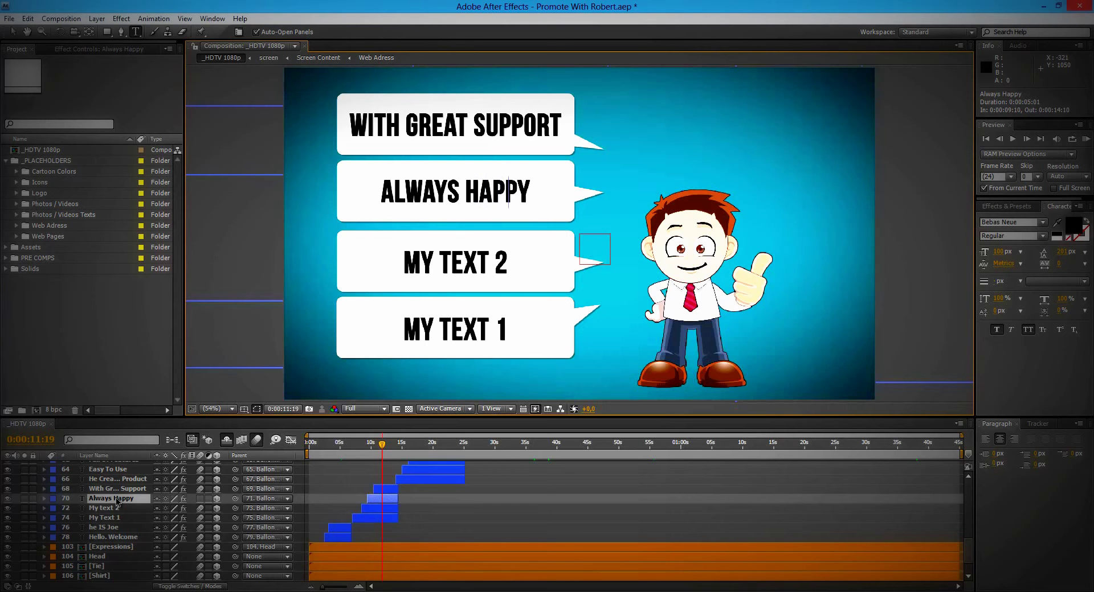
{"action": "key", "text": "ctrl+z"}
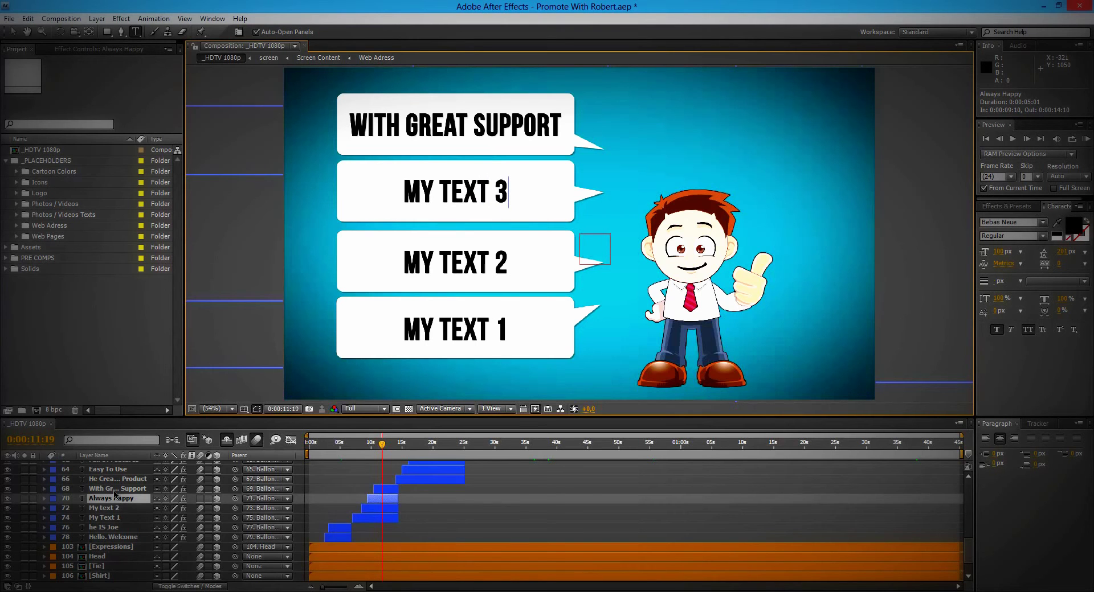
Step: Replace the text of the With Great Support layer with "My Text 4"
{"action": "left_click", "coordinate": [114, 492]}
{"action": "double_click", "coordinate": [117, 493]}
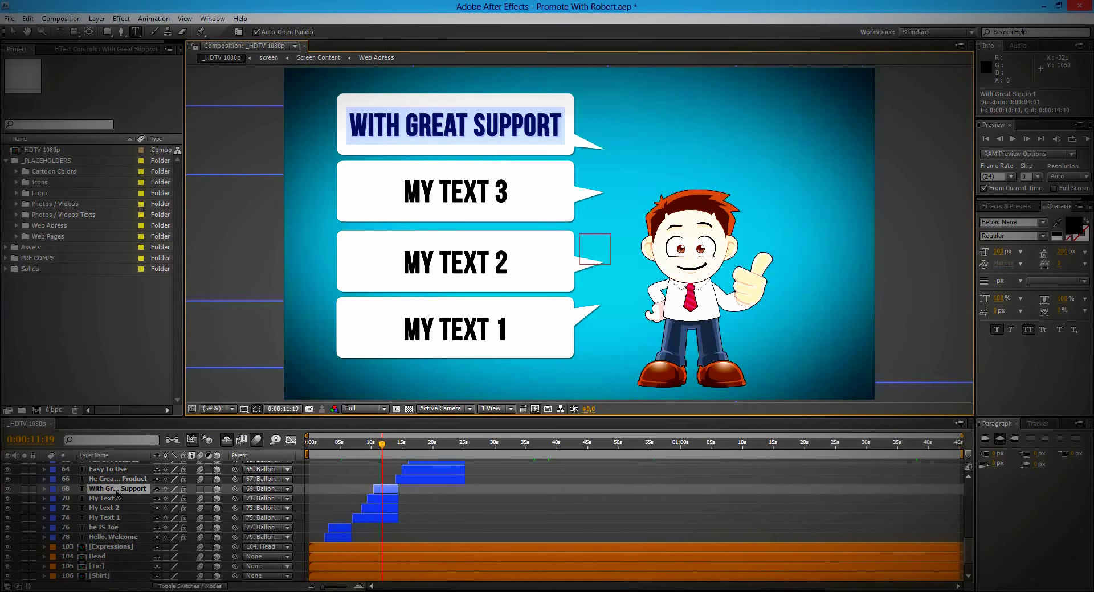
{"action": "type", "text": "My Text 4"}
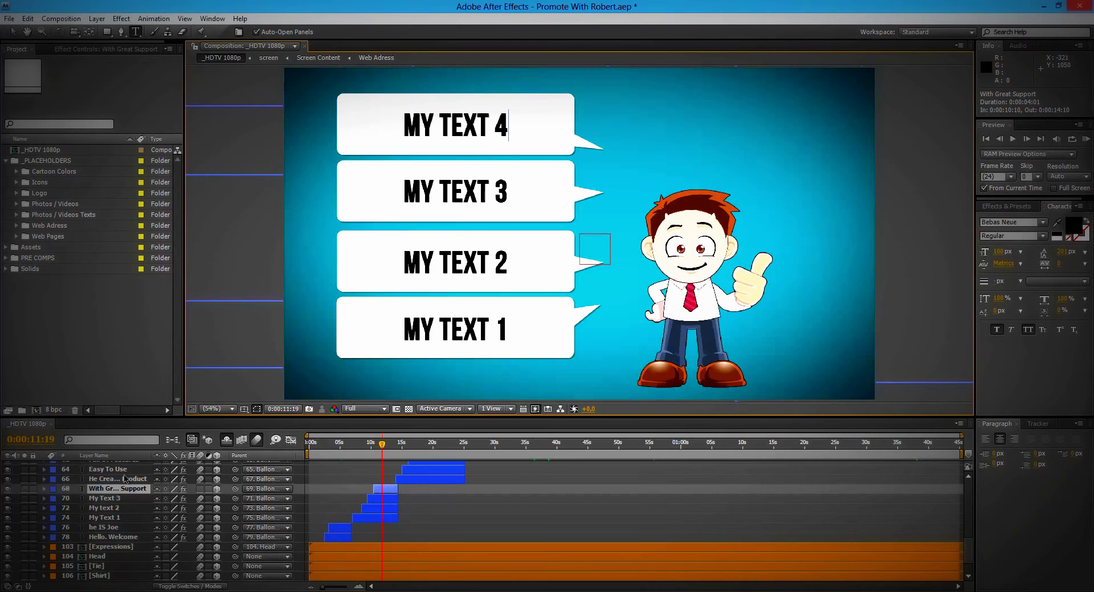
Step: Move to 0:00:22:02 and replace the text of the Easy To Use layer with "CHANGE HERE!!!"
{"action": "left_click", "coordinate": [120, 479]}
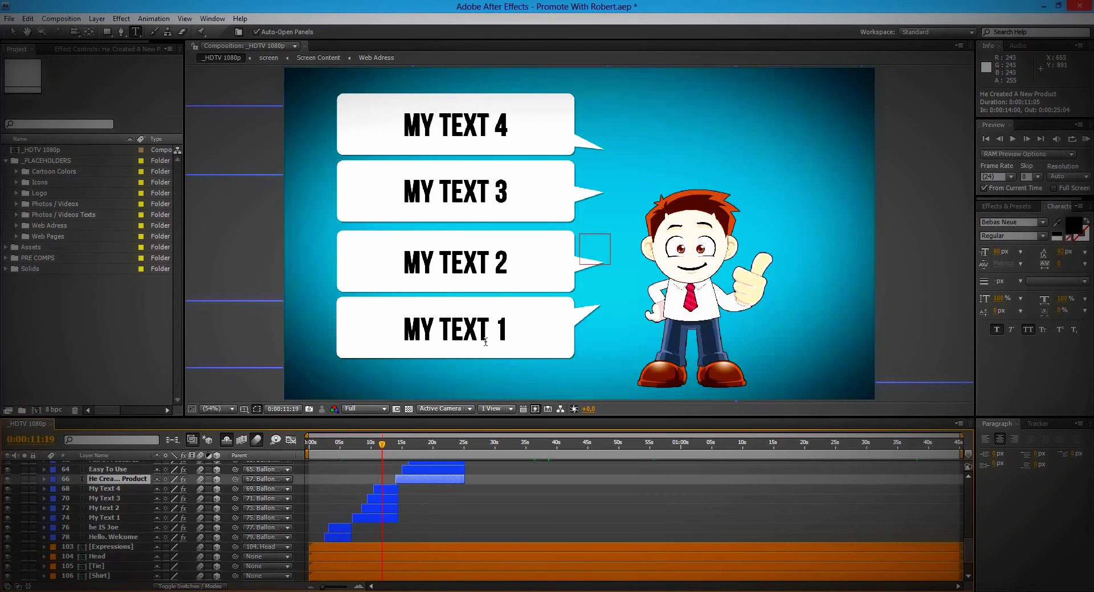
{"action": "left_click_drag", "start_coordinate": [383, 445], "coordinate": [417, 446]}
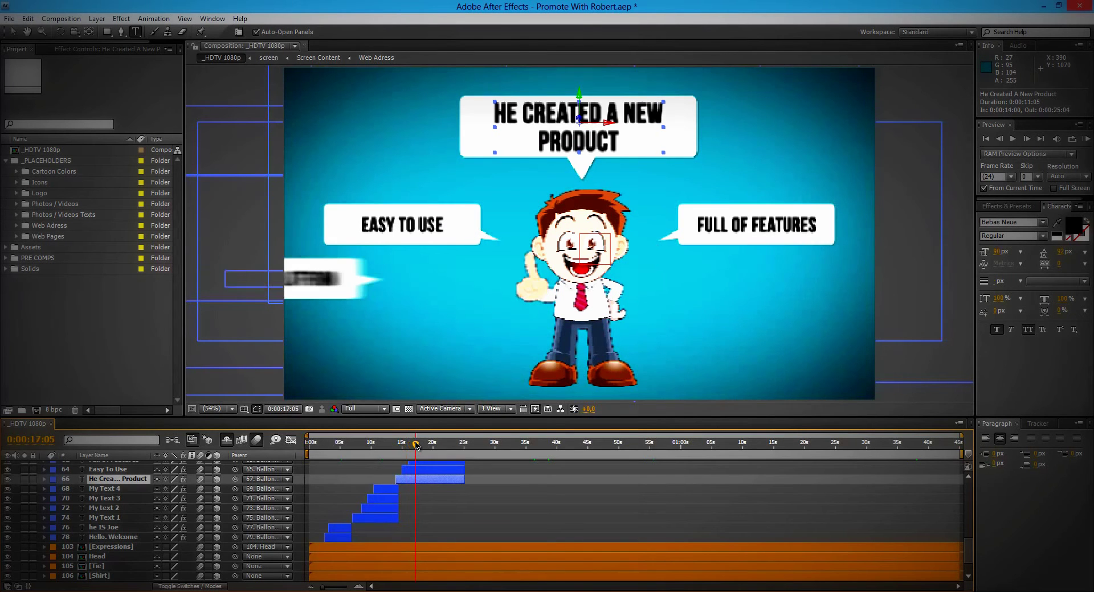
{"action": "scroll", "coordinate": [142, 490], "scroll_direction": "up", "scroll_amount": 3}
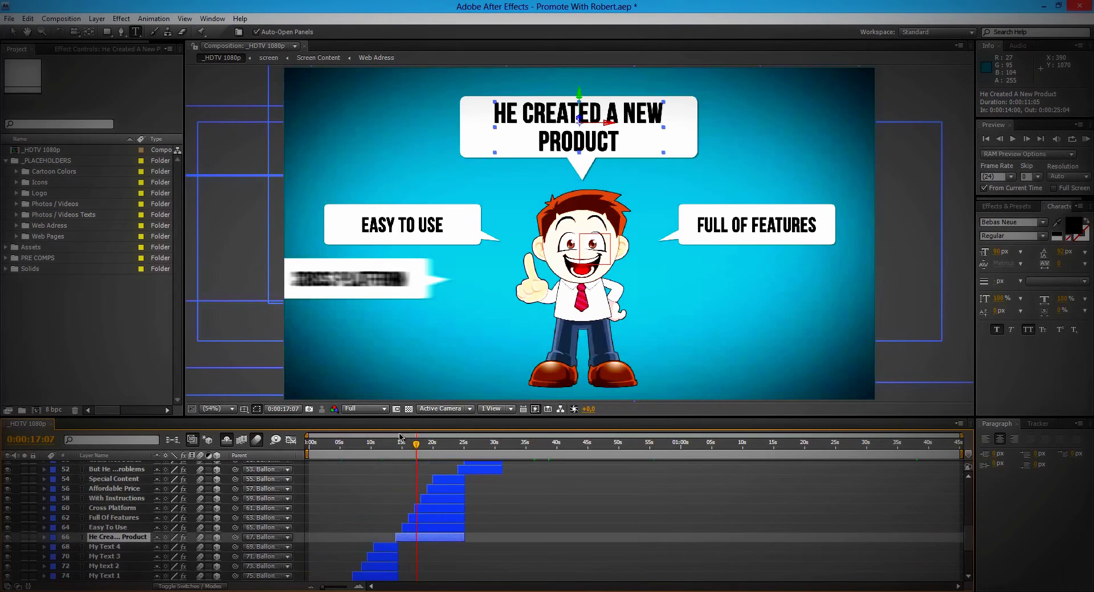
{"action": "left_click", "coordinate": [446, 447]}
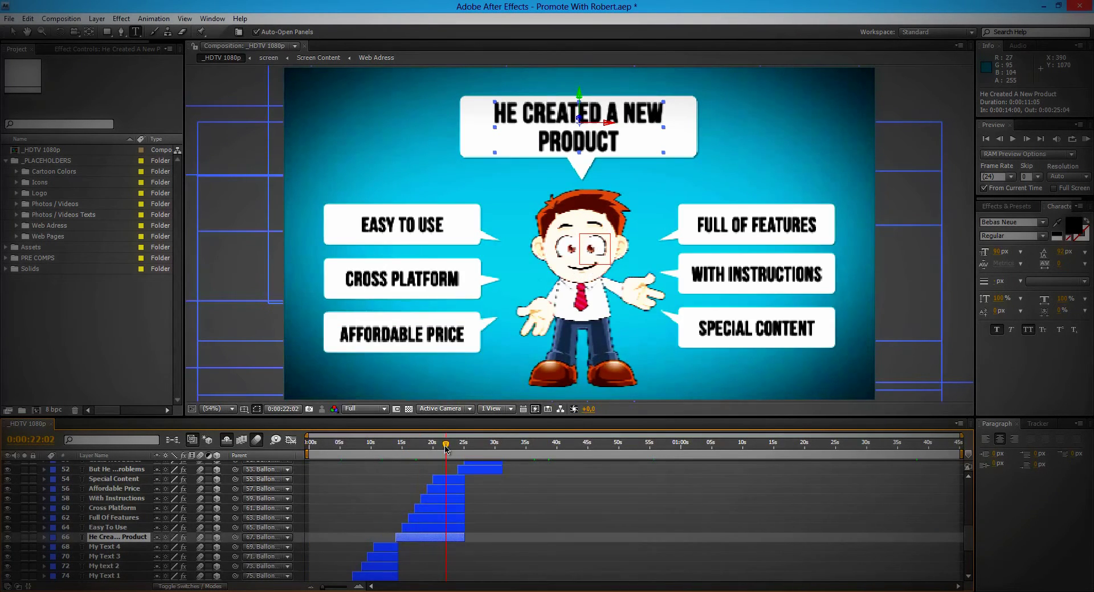
{"action": "left_click", "coordinate": [121, 528]}
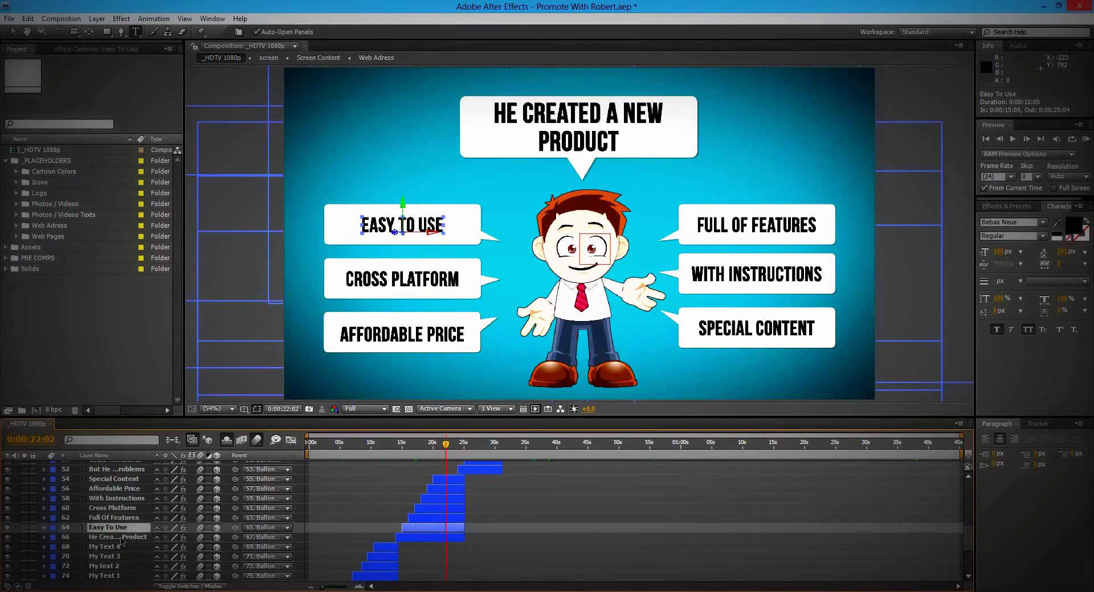
{"action": "left_click", "coordinate": [127, 509]}
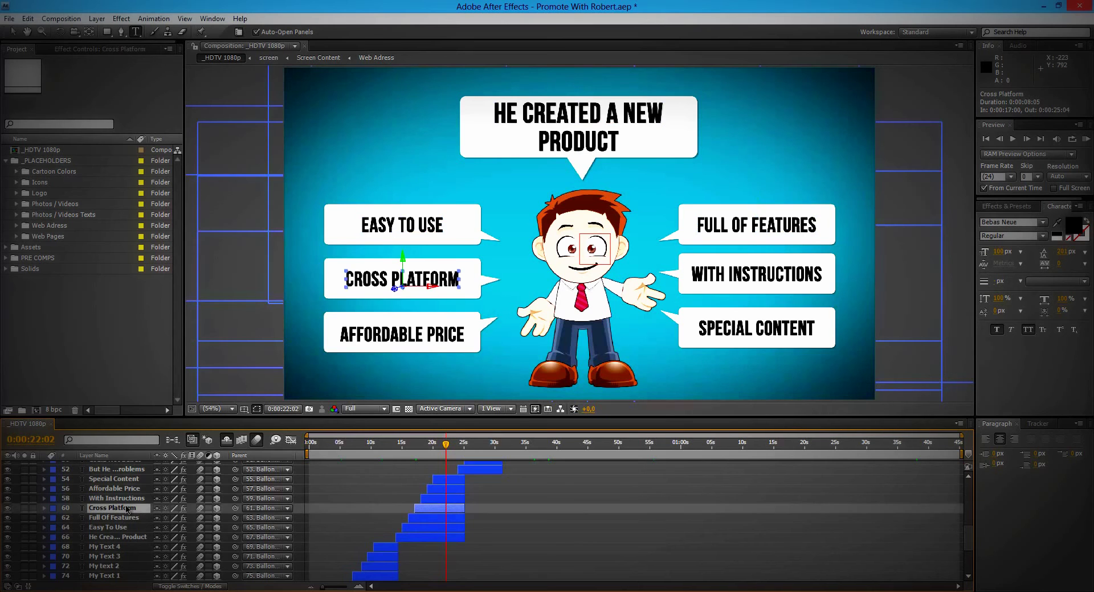
{"action": "left_click", "coordinate": [127, 537]}
{"action": "left_click", "coordinate": [125, 528]}
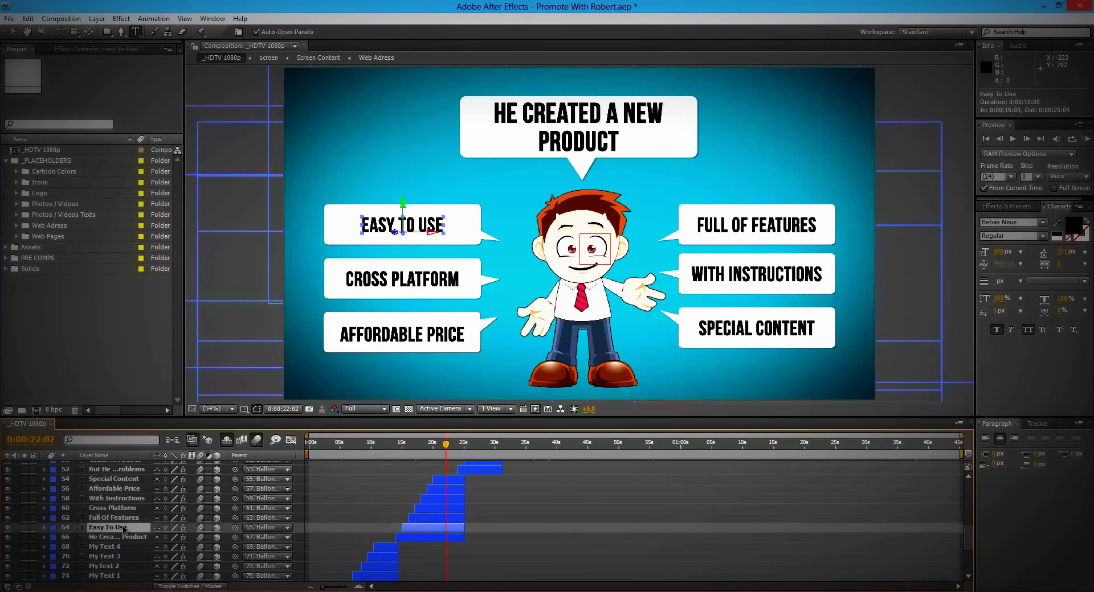
{"action": "double_click", "coordinate": [125, 528]}
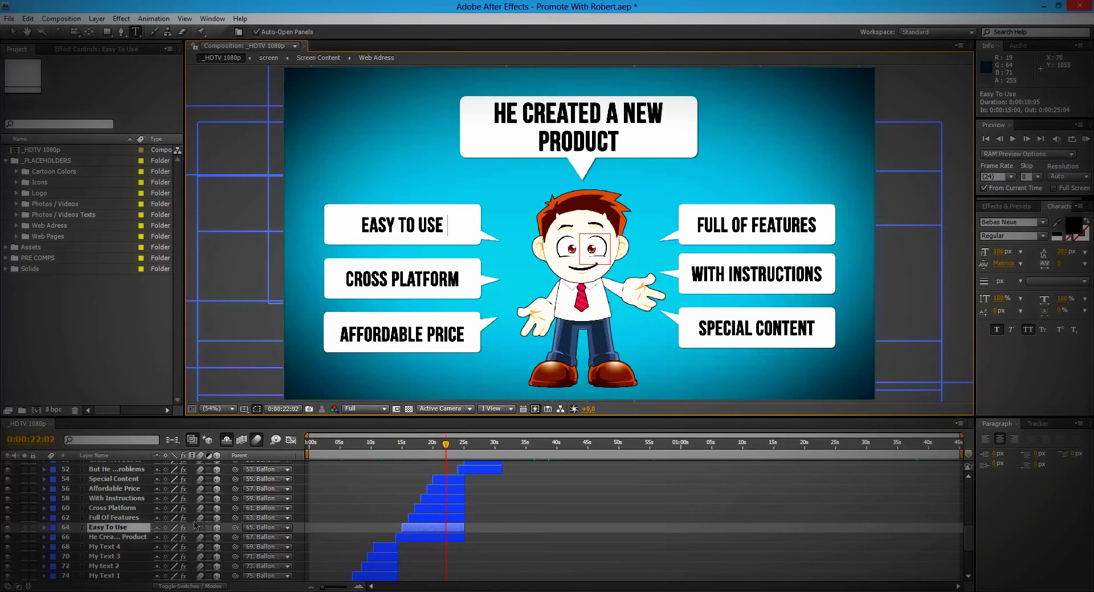
{"action": "key", "text": "ctrl+a"}
{"action": "type", "text": "CHANGE HERE!!!"}
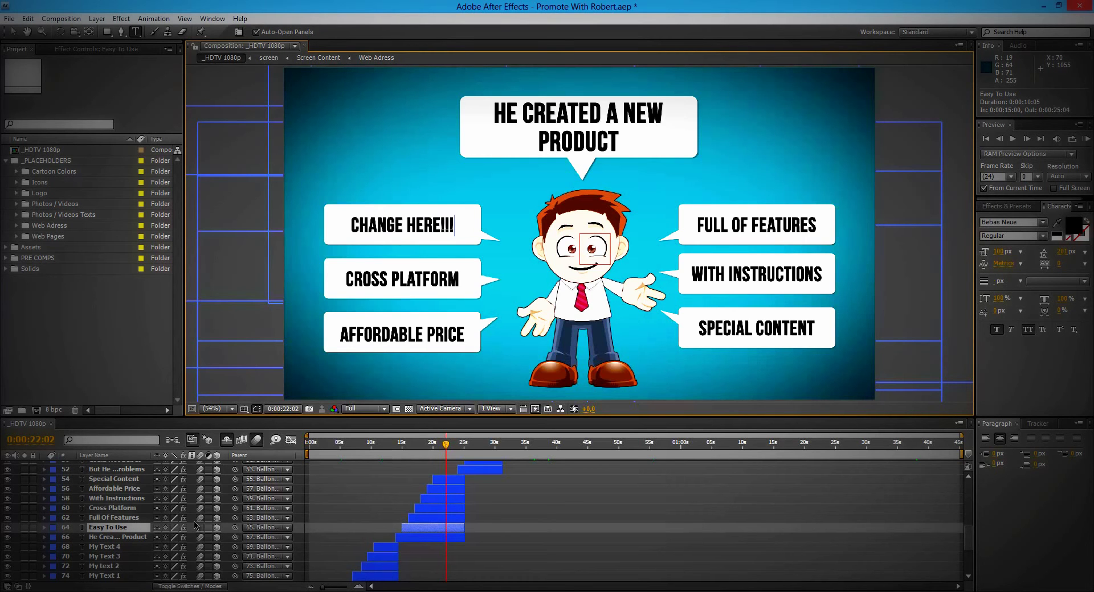
Step: Move to 0:01:33:02 and replace the text of the Telephone Number layer with a sample phone number
{"action": "left_click", "coordinate": [98, 518]}
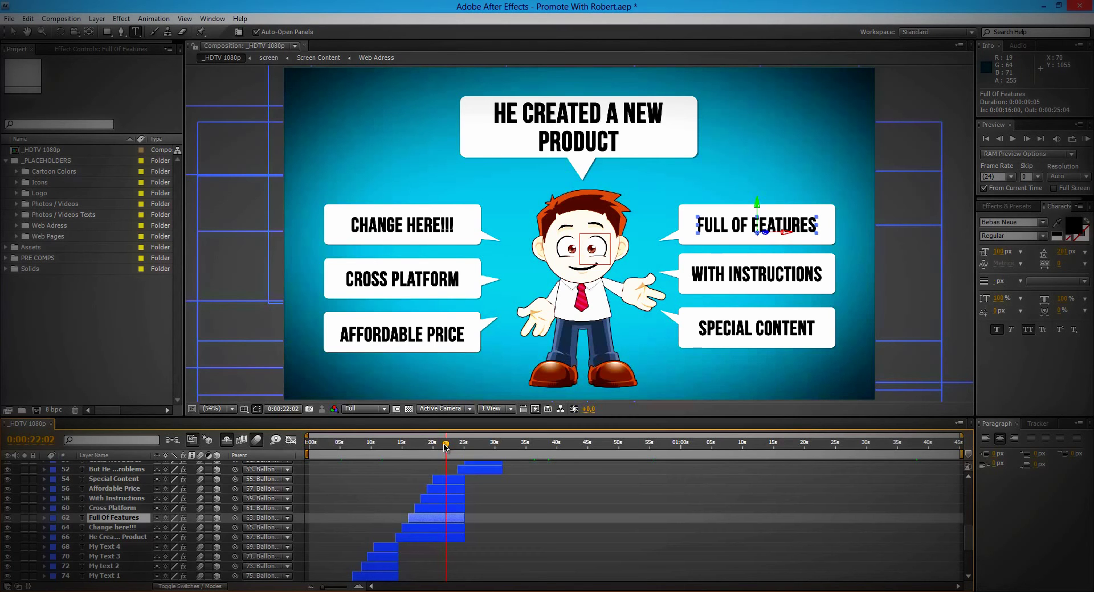
{"action": "left_click_drag", "start_coordinate": [445, 448], "coordinate": [775, 448]}
{"action": "left_click_drag", "start_coordinate": [806, 446], "coordinate": [886, 447]}
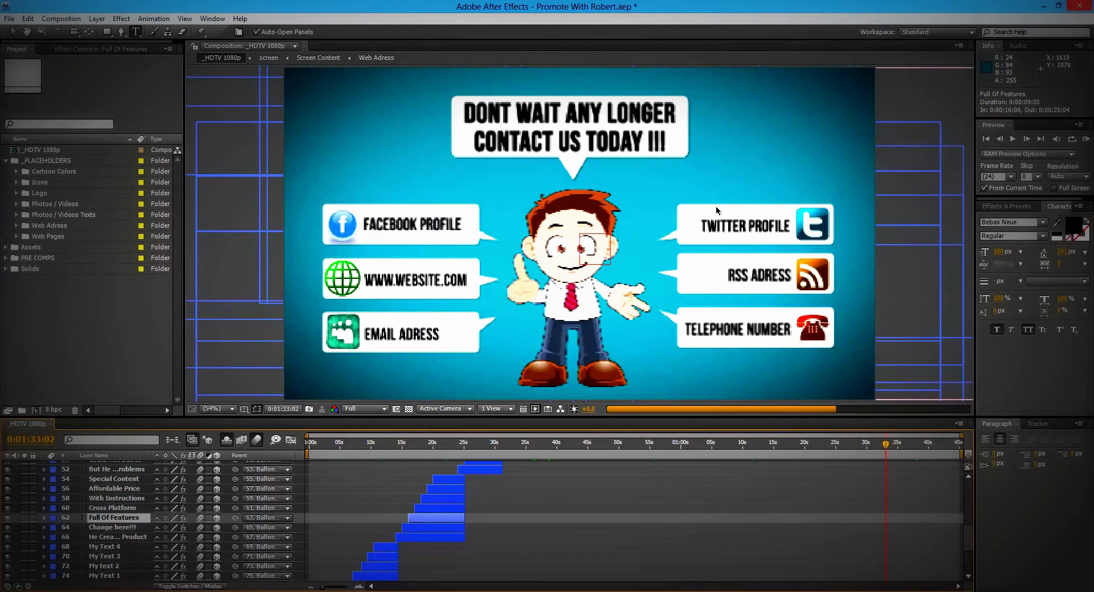
{"action": "scroll", "coordinate": [126, 499], "scroll_direction": "up", "scroll_amount": 10}
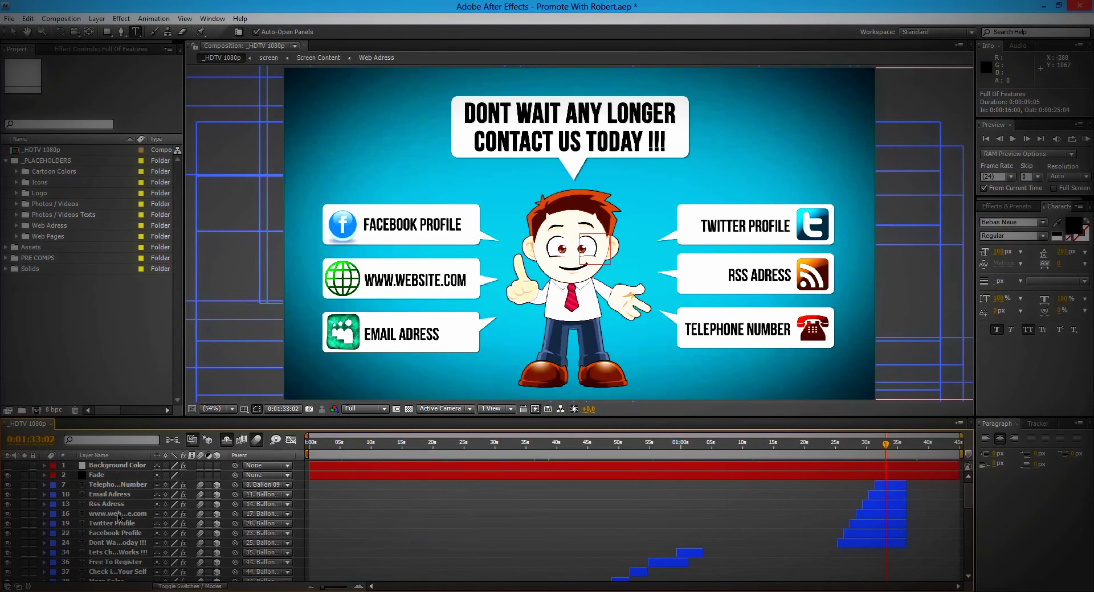
{"action": "left_click", "coordinate": [120, 488]}
{"action": "key", "text": "ctrl+shift+a"}
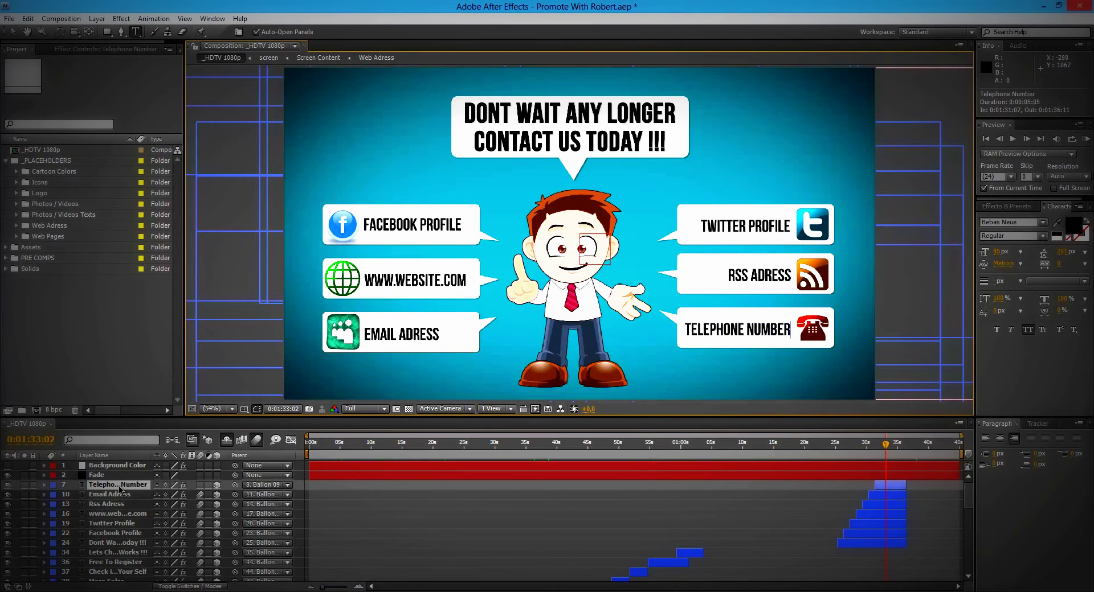
{"action": "key", "text": "ctrl+a"}
{"action": "type", "text": "000"}
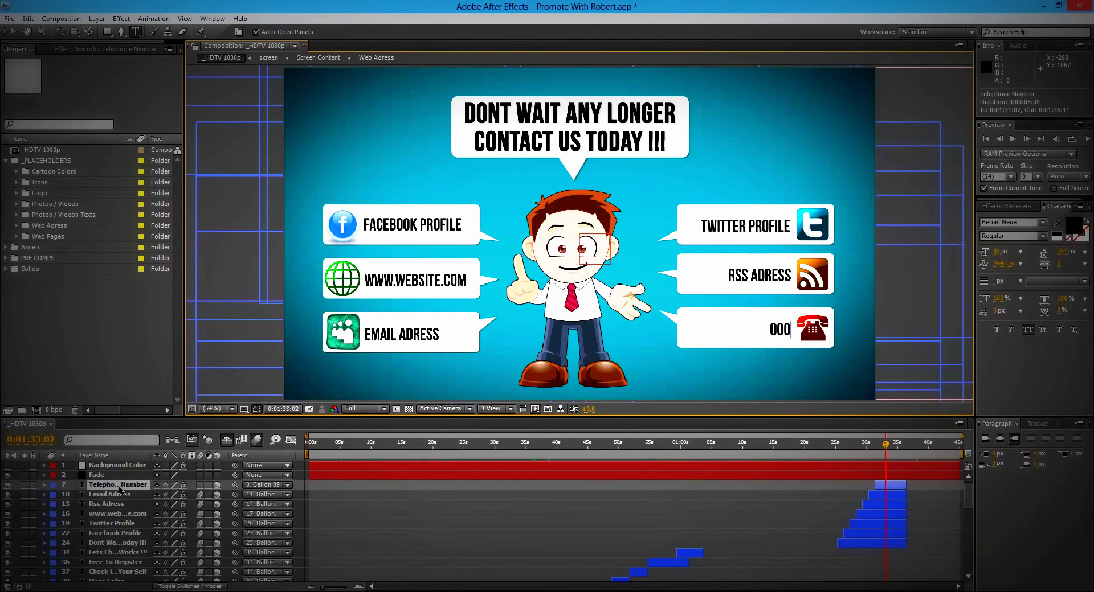
{"action": "type", "text": "-"}
{"action": "type", "text": "123-456"}
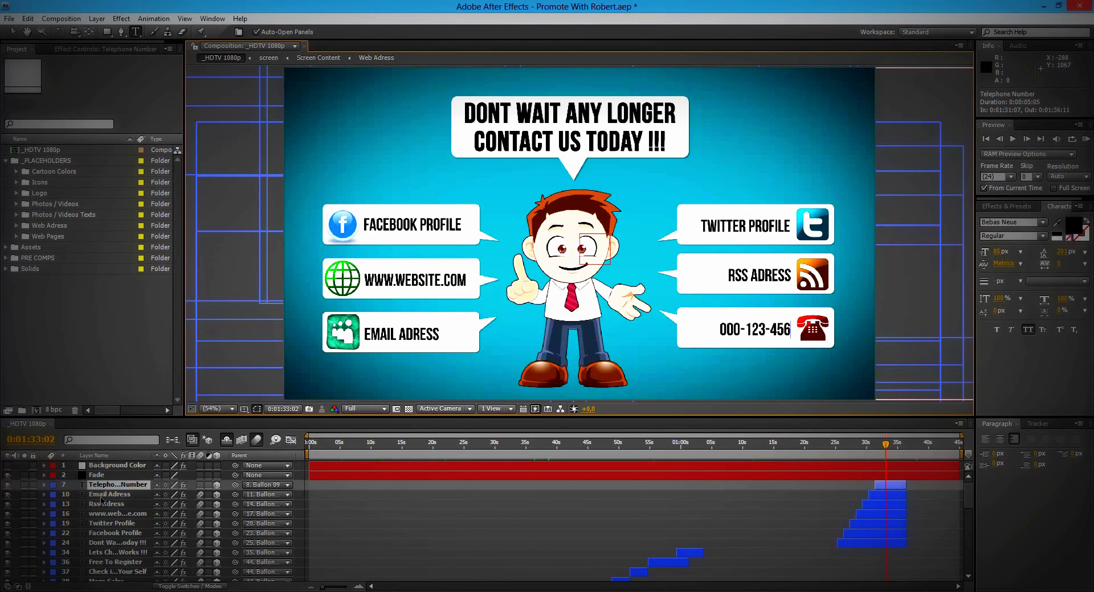
{"action": "left_click", "coordinate": [101, 495]}
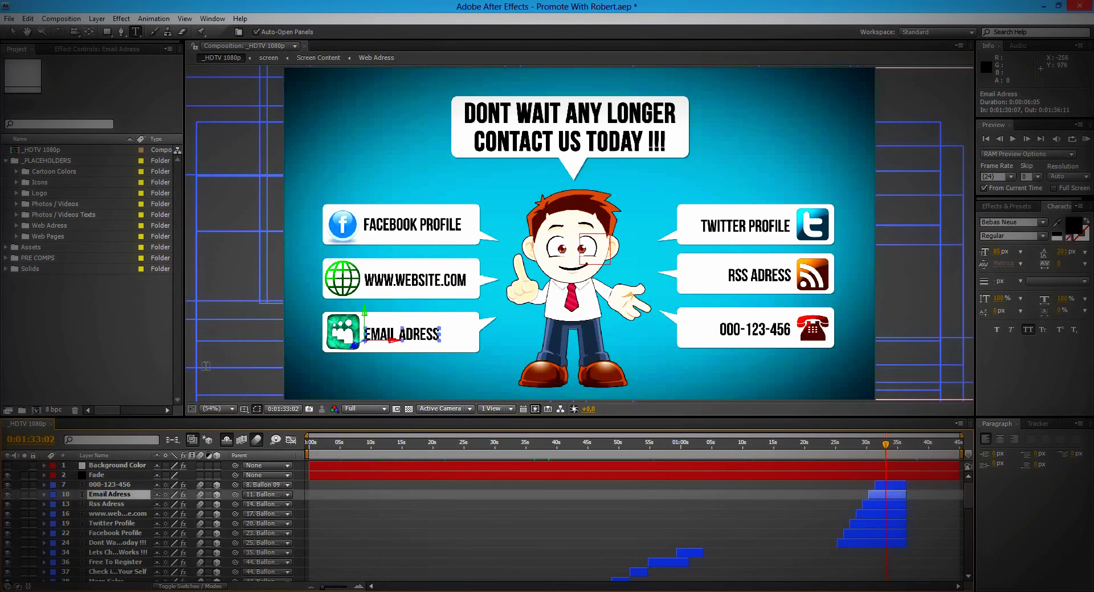
Step: Return to 0:00:05:06 and review the contents of each placeholder folder from Cartoon Colors to Web Pages
{"action": "left_click", "coordinate": [346, 448]}
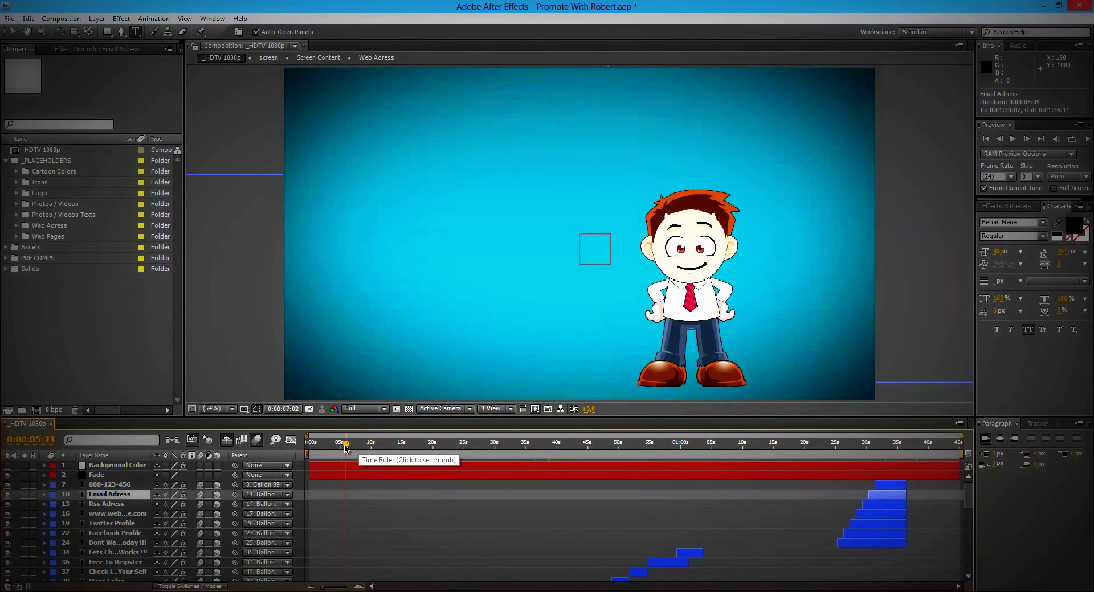
{"action": "mouse_move", "coordinate": [354, 448]}
{"action": "left_mouse_down"}
{"action": "mouse_move", "coordinate": [374, 444]}
{"action": "mouse_move", "coordinate": [341, 444]}
{"action": "left_mouse_up"}
{"action": "left_click", "coordinate": [54, 172]}
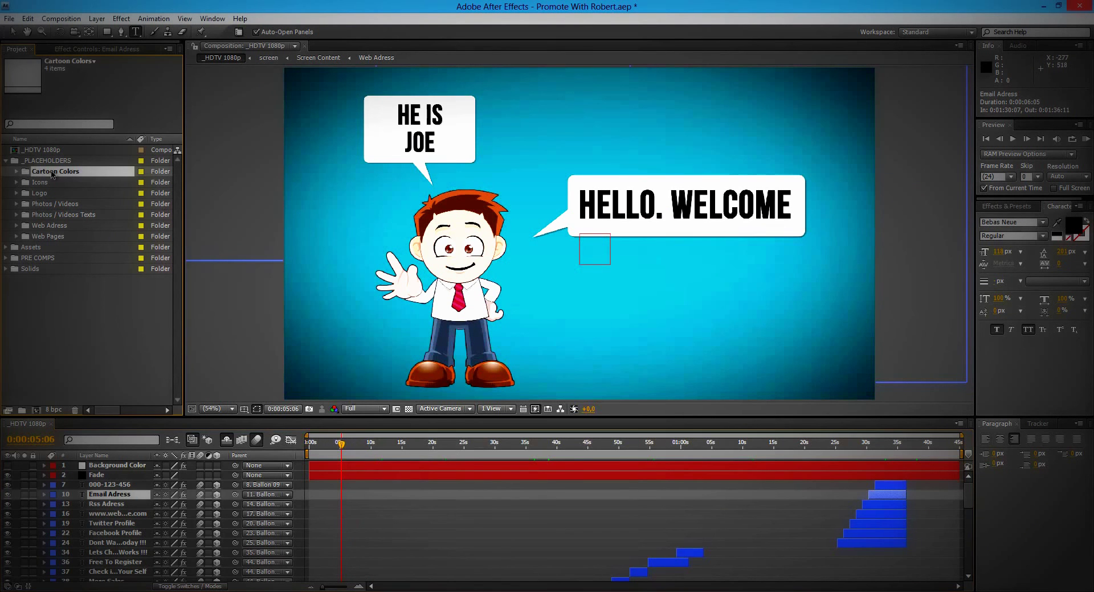
{"action": "left_click", "coordinate": [16, 172]}
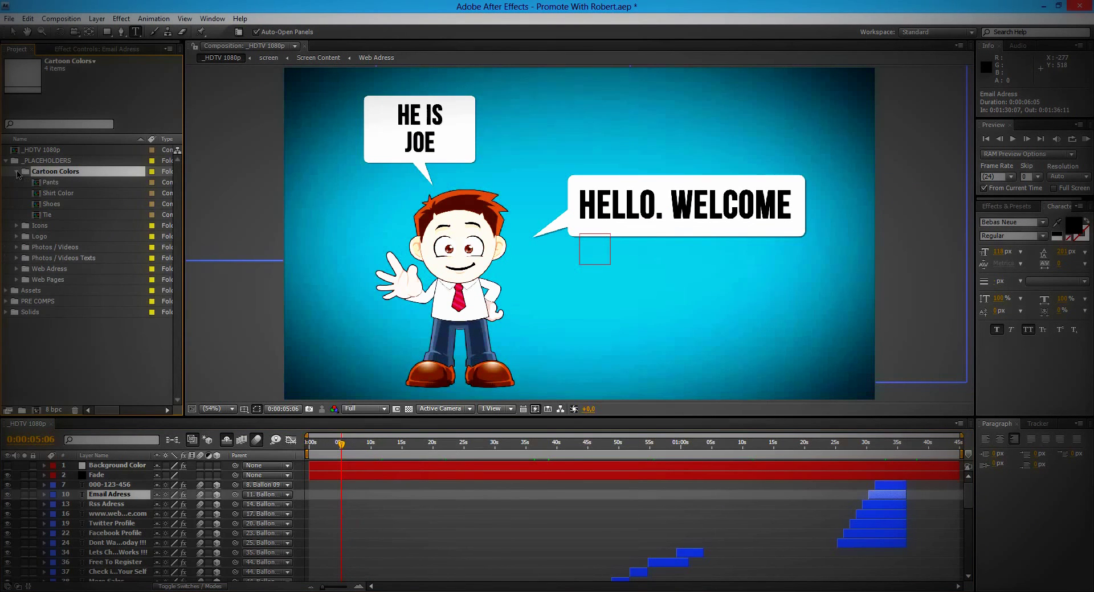
{"action": "left_click", "coordinate": [17, 172]}
{"action": "left_click", "coordinate": [17, 182]}
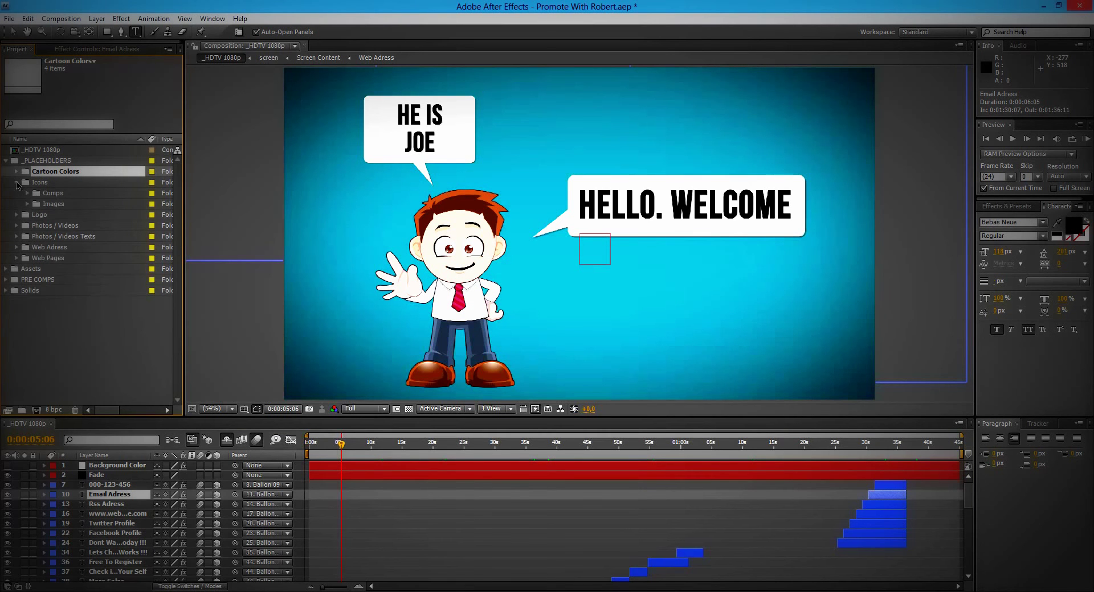
{"action": "left_click", "coordinate": [17, 183]}
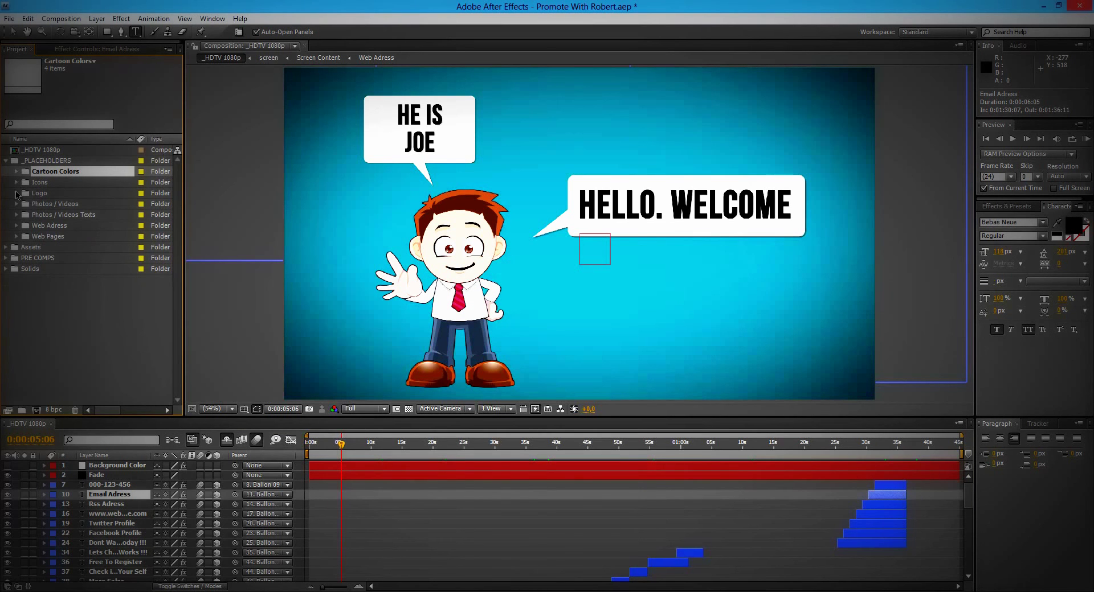
{"action": "left_click", "coordinate": [17, 193]}
{"action": "left_click", "coordinate": [17, 193]}
{"action": "left_click", "coordinate": [16, 205]}
{"action": "left_click", "coordinate": [16, 205]}
{"action": "left_click", "coordinate": [17, 216]}
{"action": "left_click", "coordinate": [17, 216]}
{"action": "left_click", "coordinate": [16, 227]}
{"action": "left_click", "coordinate": [17, 226]}
{"action": "left_click", "coordinate": [17, 236]}
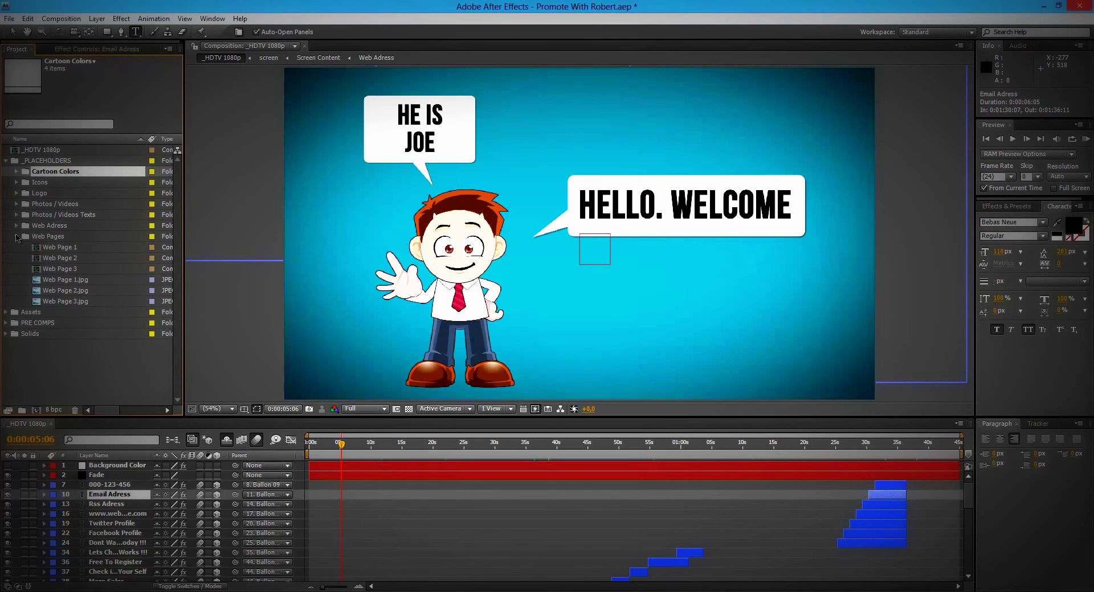
{"action": "left_click", "coordinate": [17, 237]}
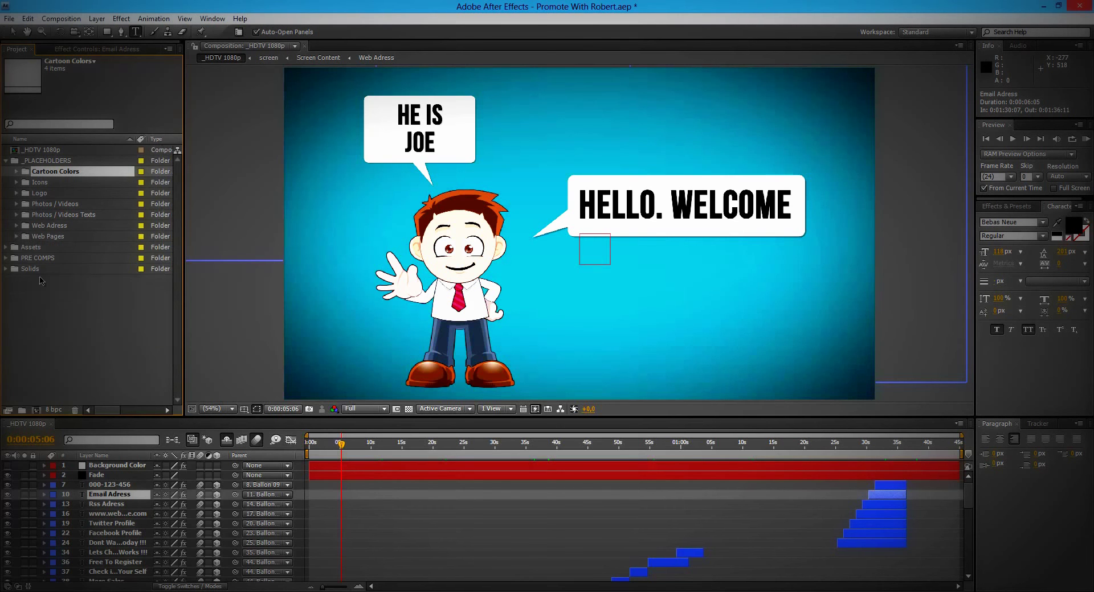